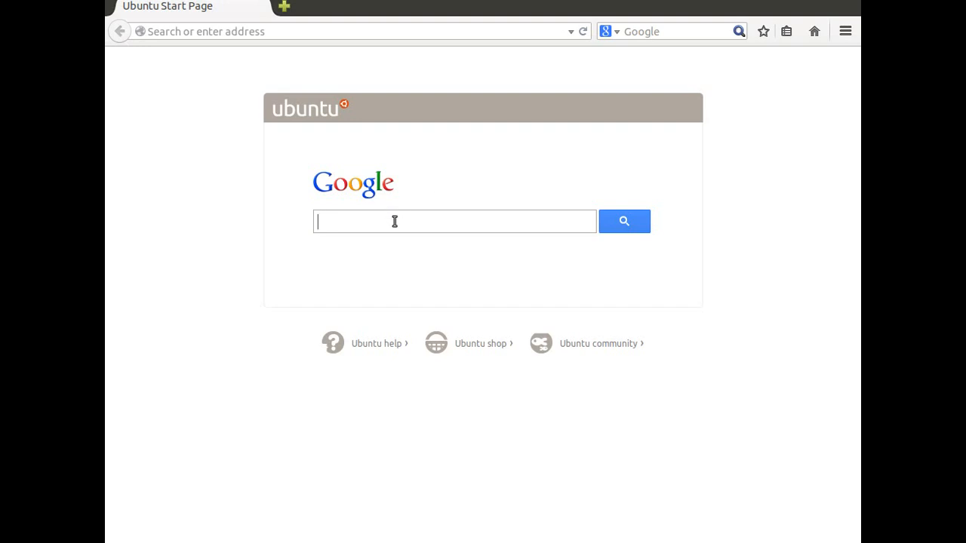
# - Search Google for images of "laboratory" and restrict the results to the Large size
pyautogui.write('laboratory')
pyautogui.press('Return')
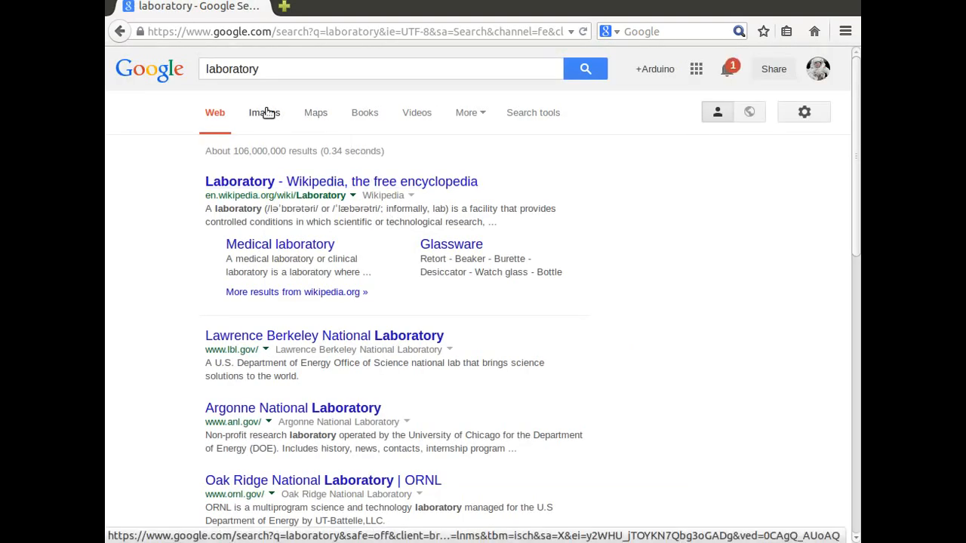
pyautogui.click(268, 115)
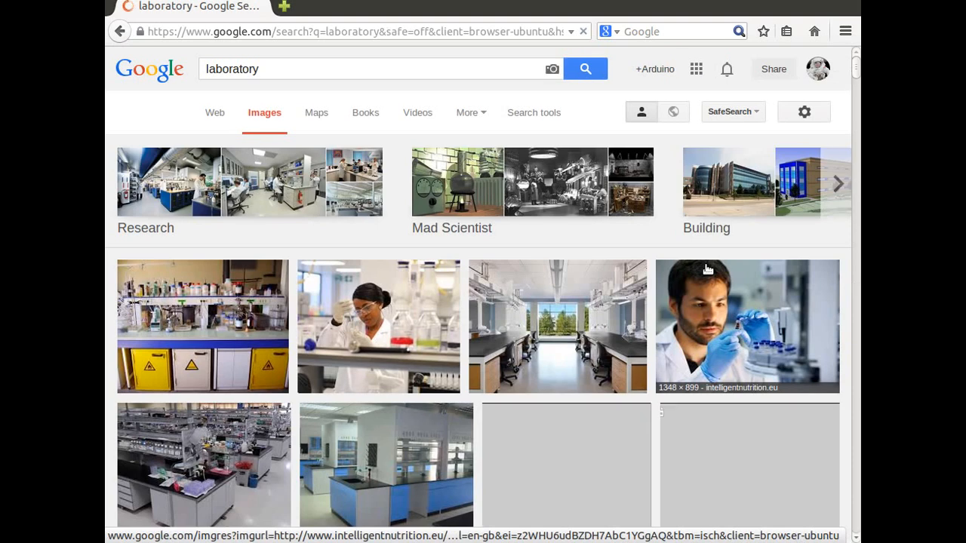
pyautogui.click(528, 114)
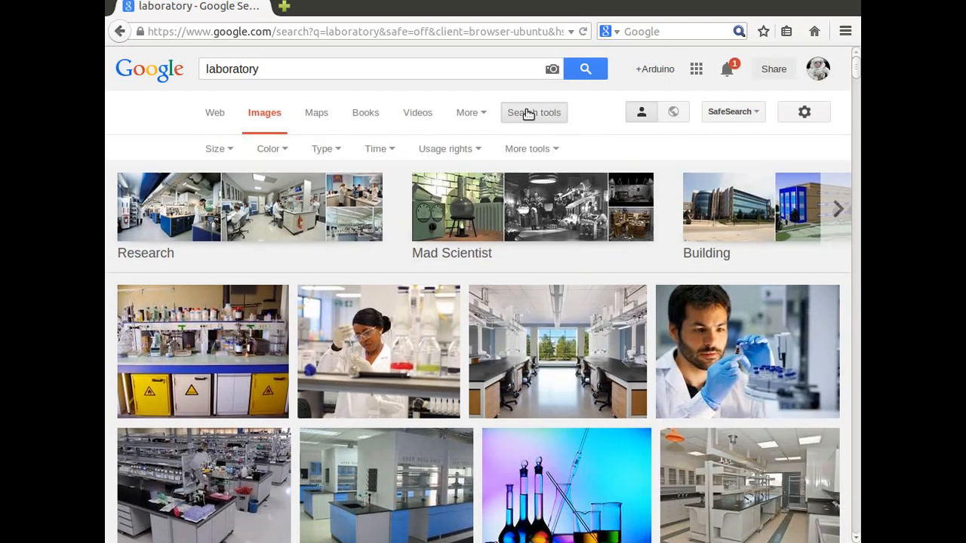
pyautogui.click(216, 153)
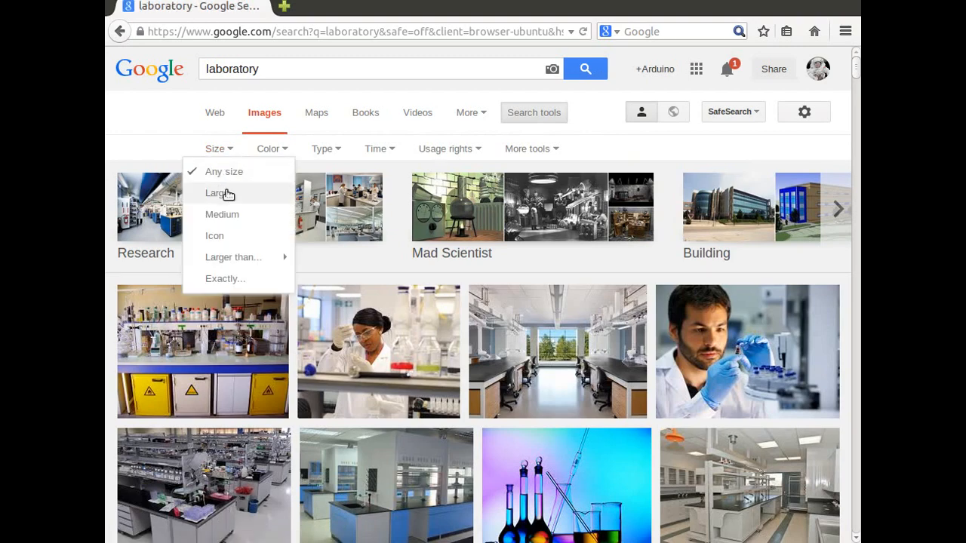
pyautogui.click(218, 194)
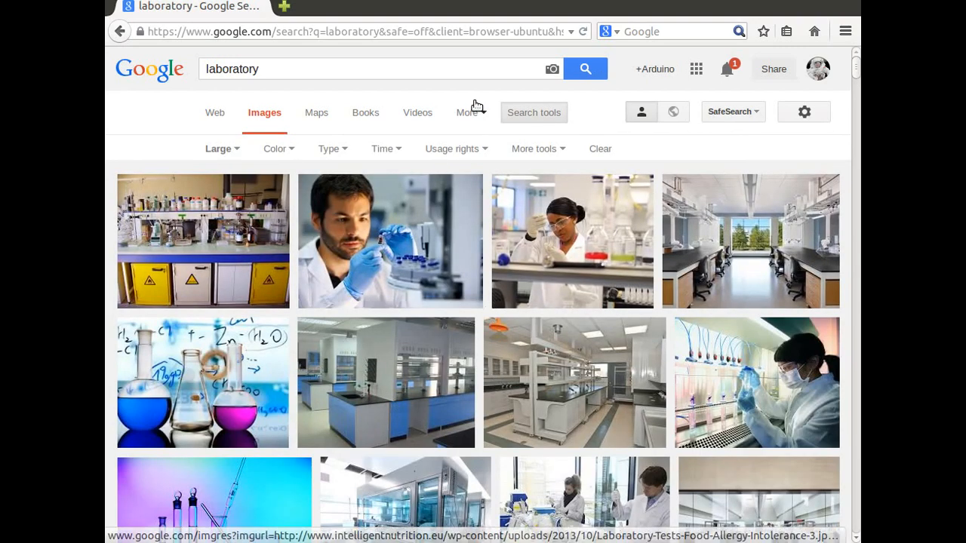
# - Find the Zhaoqing Brewery beer laboratory photo from commons.wikimedia.org among the results and open the full-size image
pyautogui.scroll(-3, 335, 343)
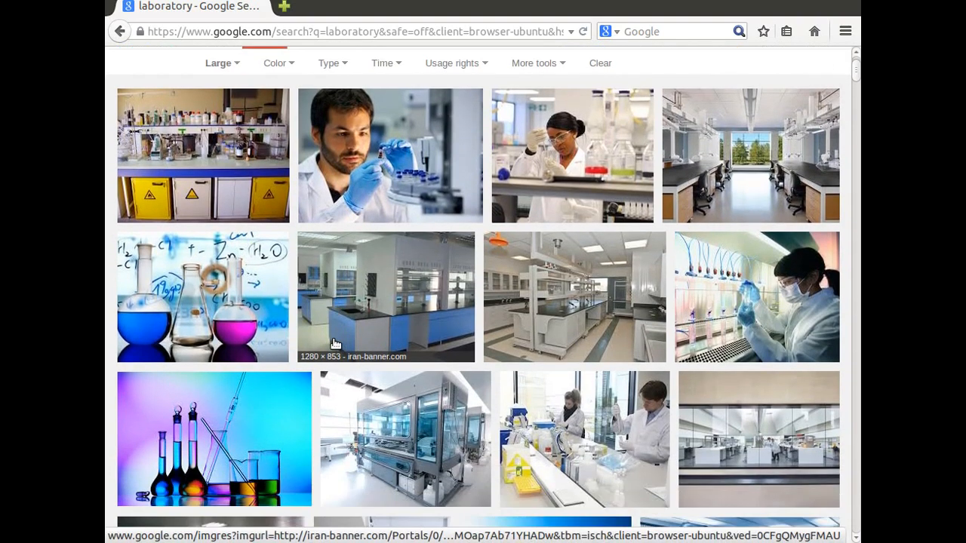
pyautogui.scroll(-3, 336, 344)
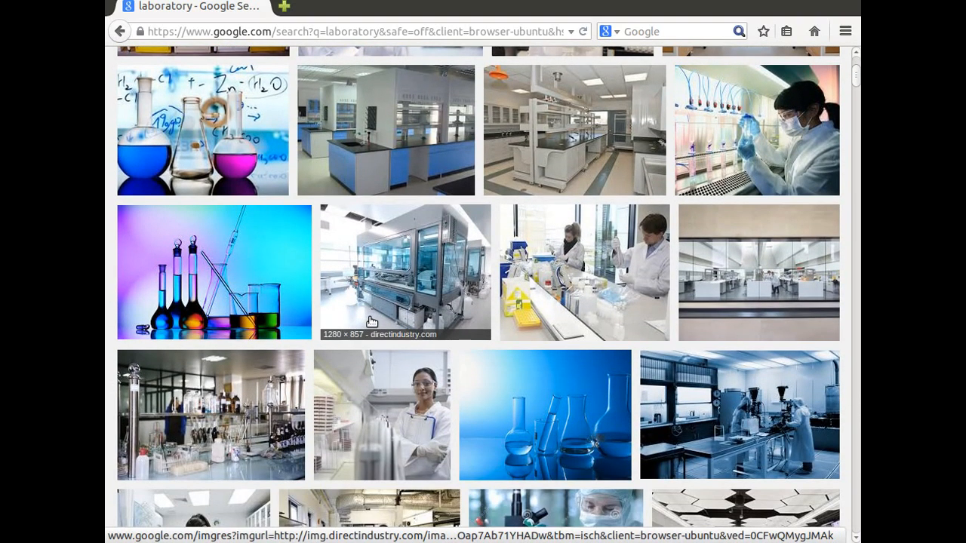
pyautogui.scroll(-3, 371, 321)
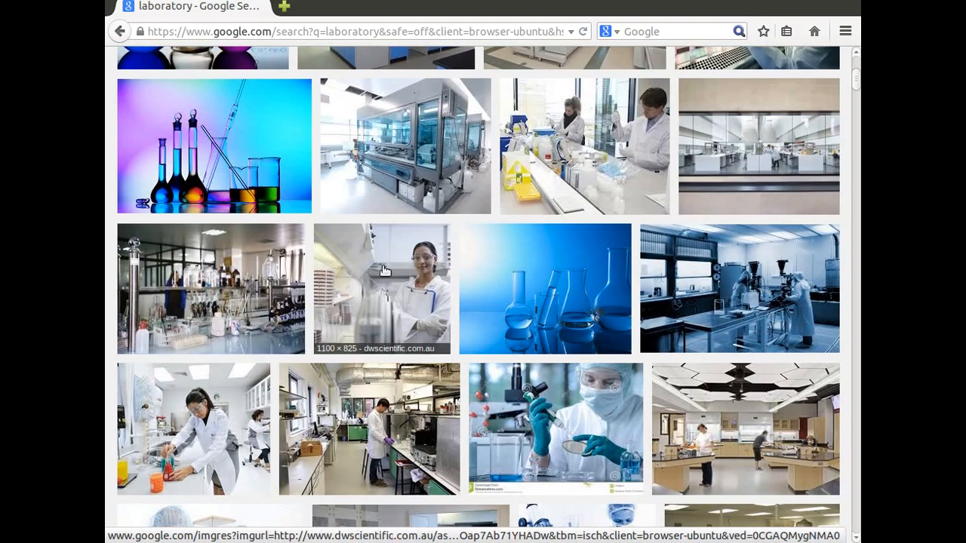
pyautogui.click(224, 297)
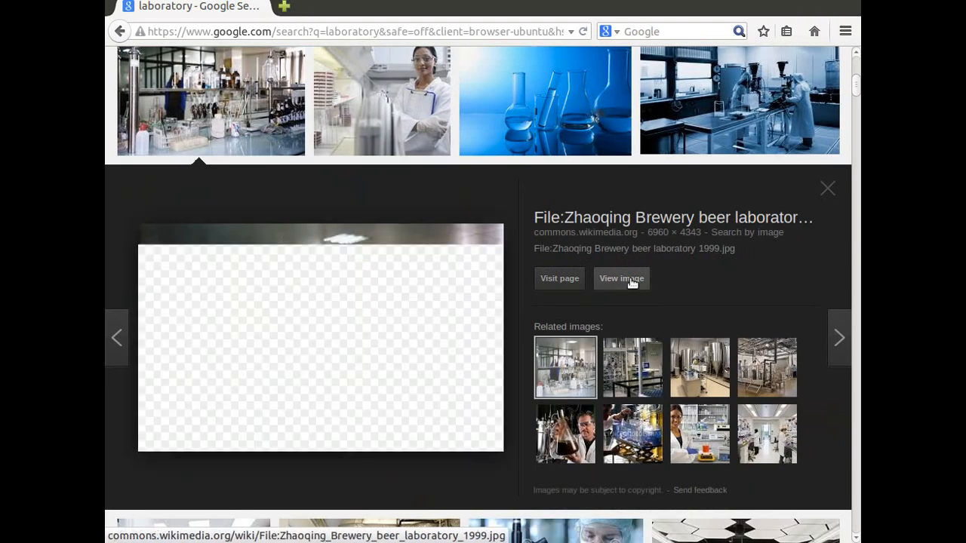
pyautogui.click(616, 281)
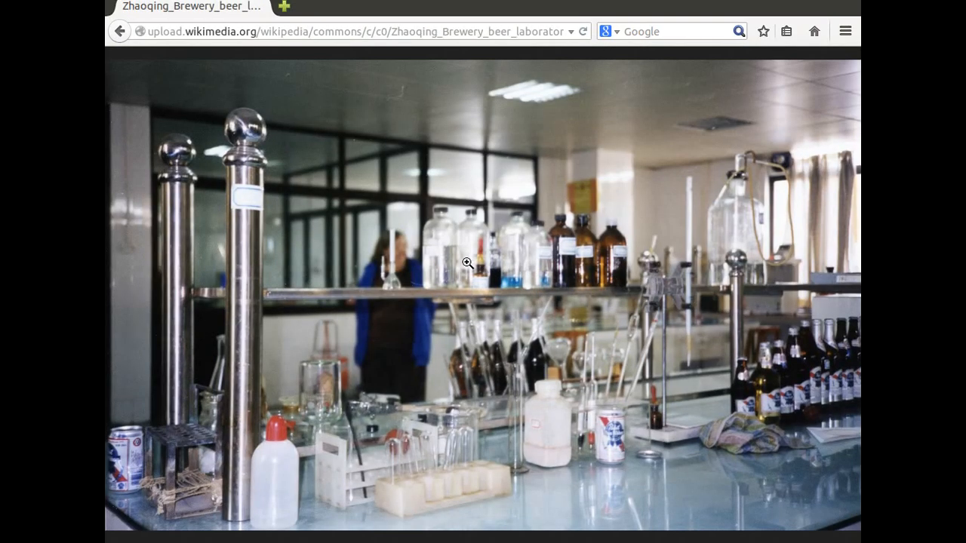
# - Start saving the laboratory image and choose the tutorial folder on the Desktop as its destination
pyautogui.rightClick(467, 263)
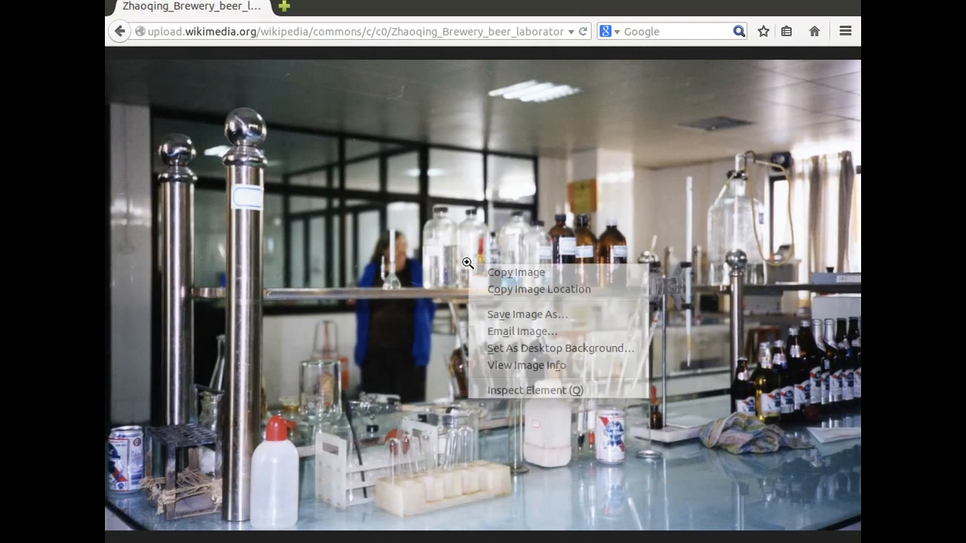
pyautogui.rightClick(467, 262)
pyautogui.click(511, 314)
pyautogui.click(400, 109)
pyautogui.scroll(-5, 411, 386)
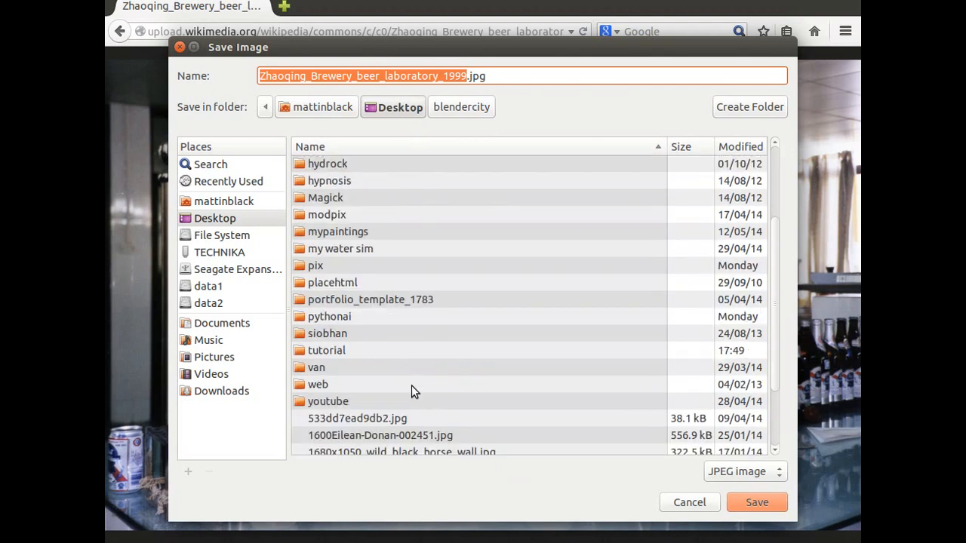
pyautogui.click(323, 309)
pyautogui.doubleClick(323, 309)
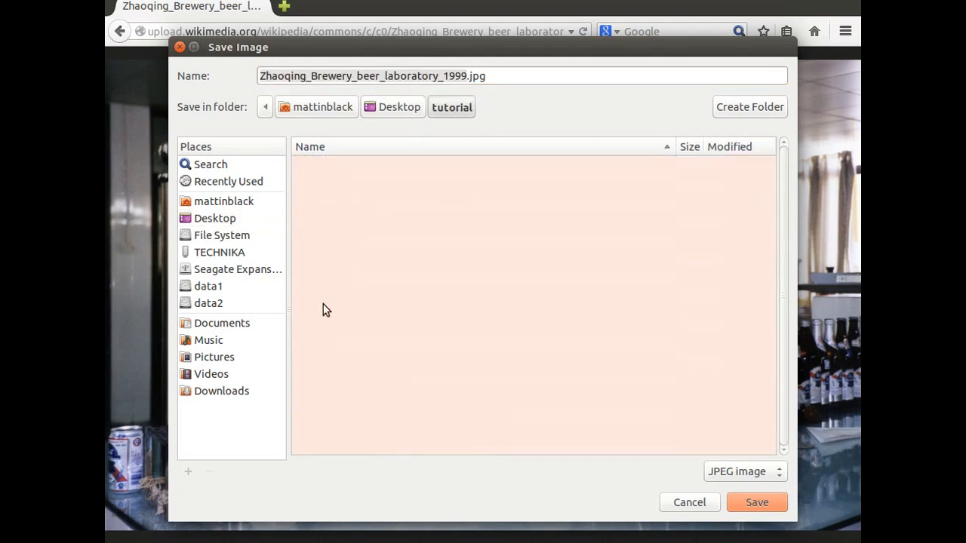
# - Name the image file lab.jpg and save it
pyautogui.click(460, 76)
pyautogui.moveTo(467, 76); pyautogui.dragTo(142, 82)
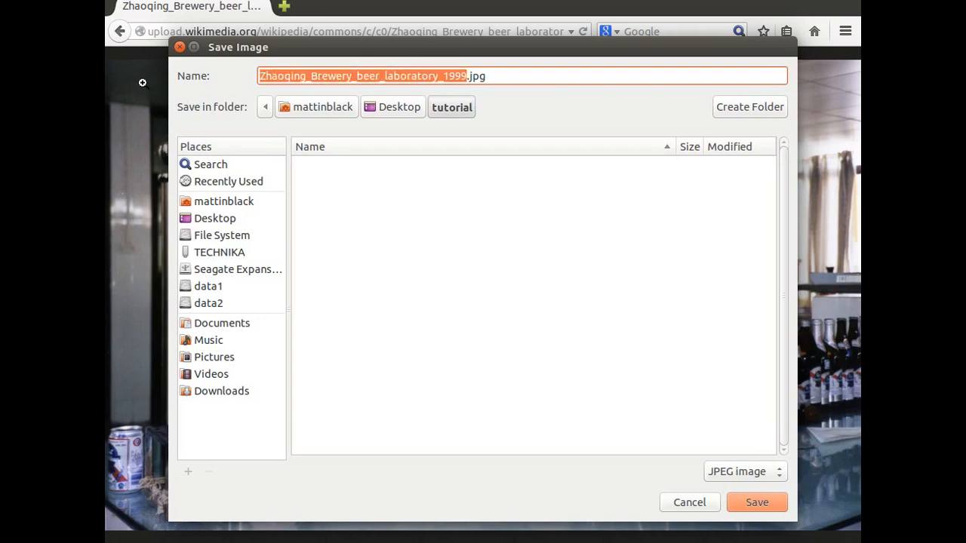
pyautogui.press('BackSpace')
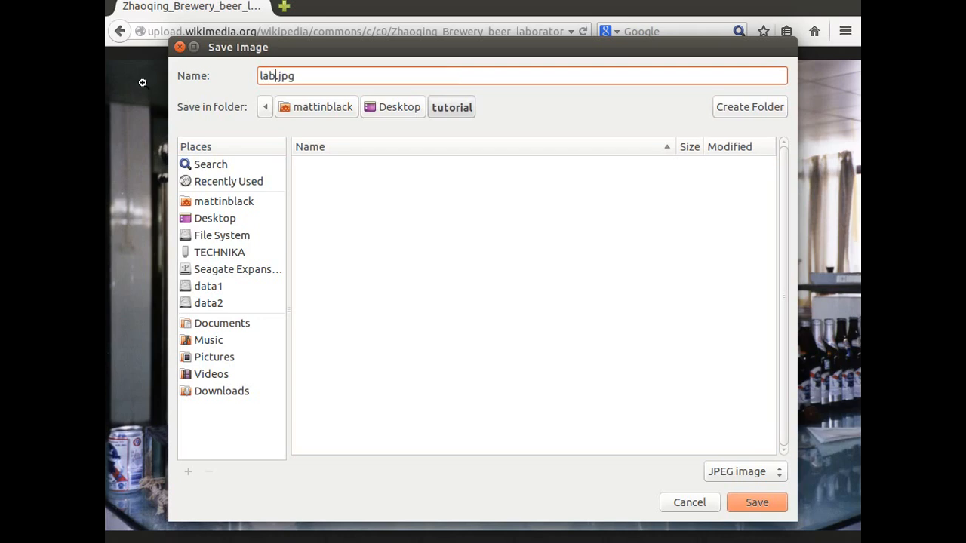
pyautogui.press('Return')
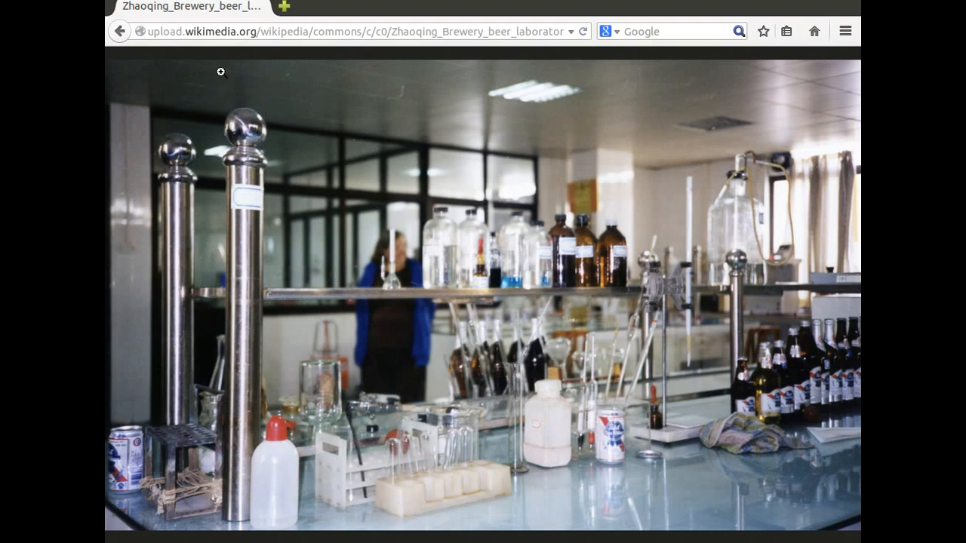
# - Return to the image results and run a new image search for "floor texture"
pyautogui.click(122, 30)
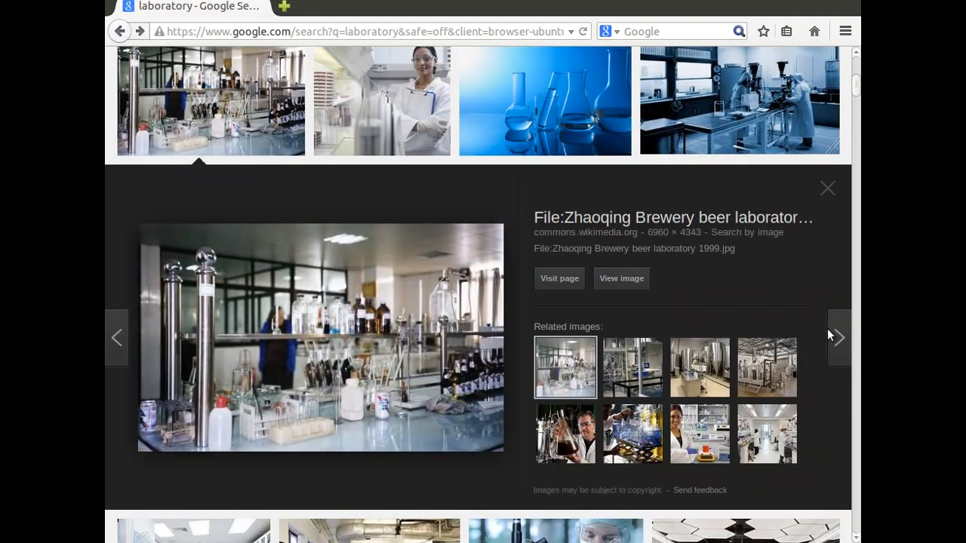
pyautogui.moveTo(856, 79); pyautogui.dragTo(856, 23)
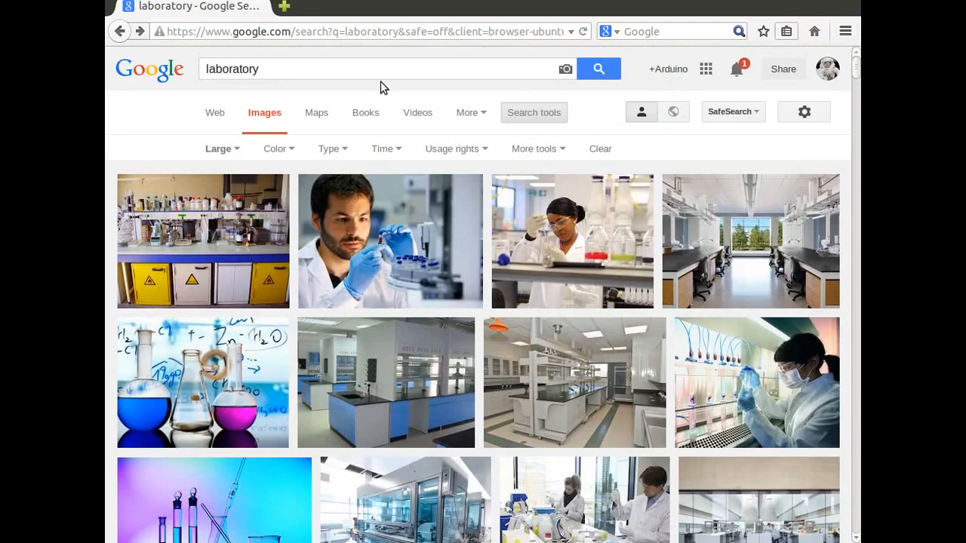
pyautogui.moveTo(264, 66); pyautogui.dragTo(106, 66)
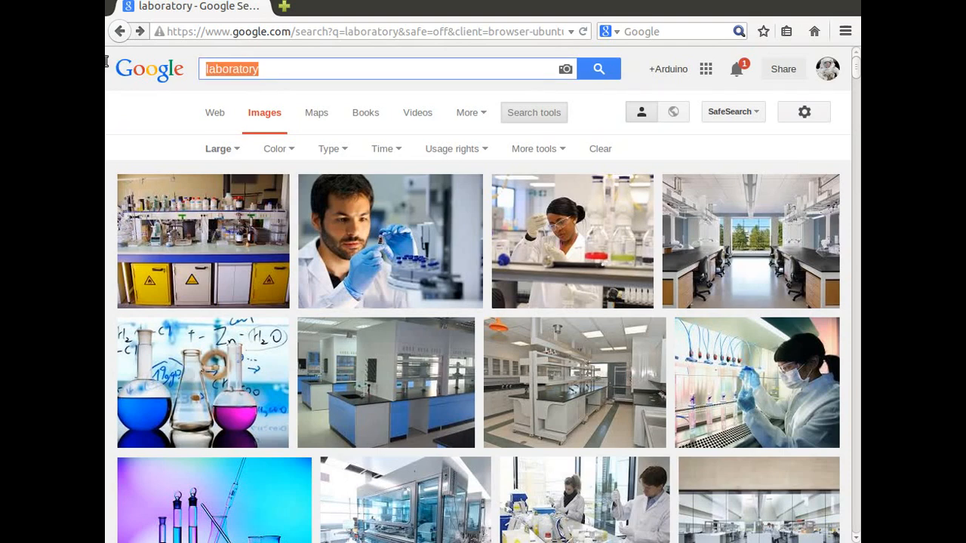
pyautogui.write('floo')
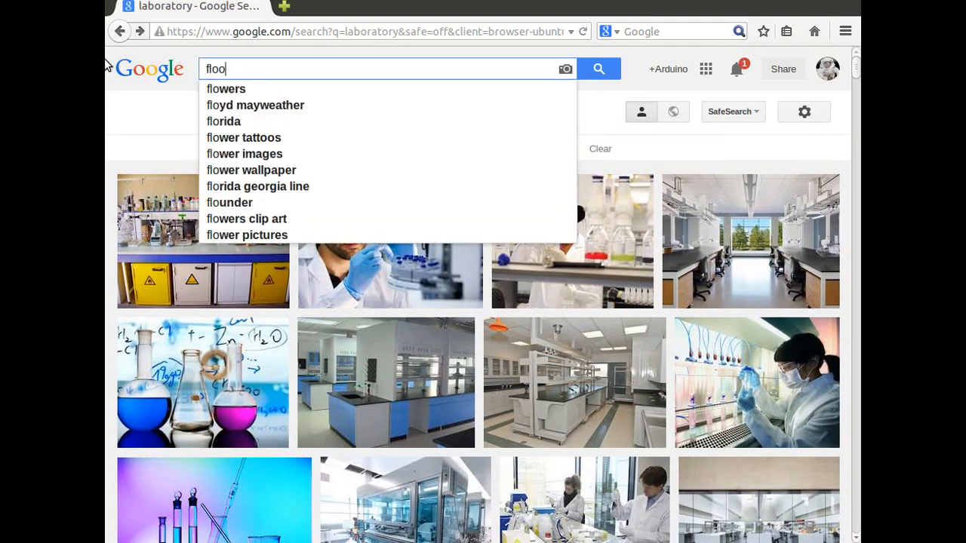
pyautogui.write('r texture')
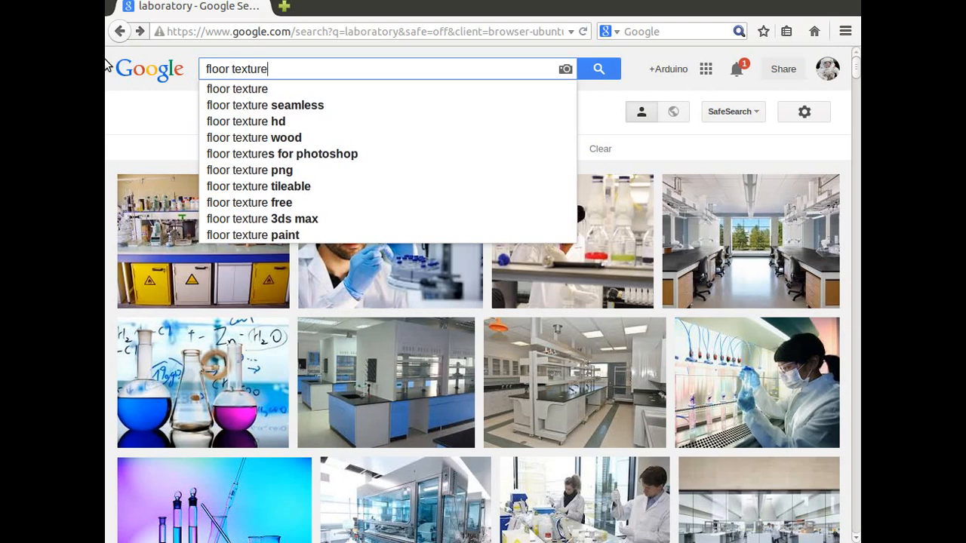
pyautogui.press('Return')
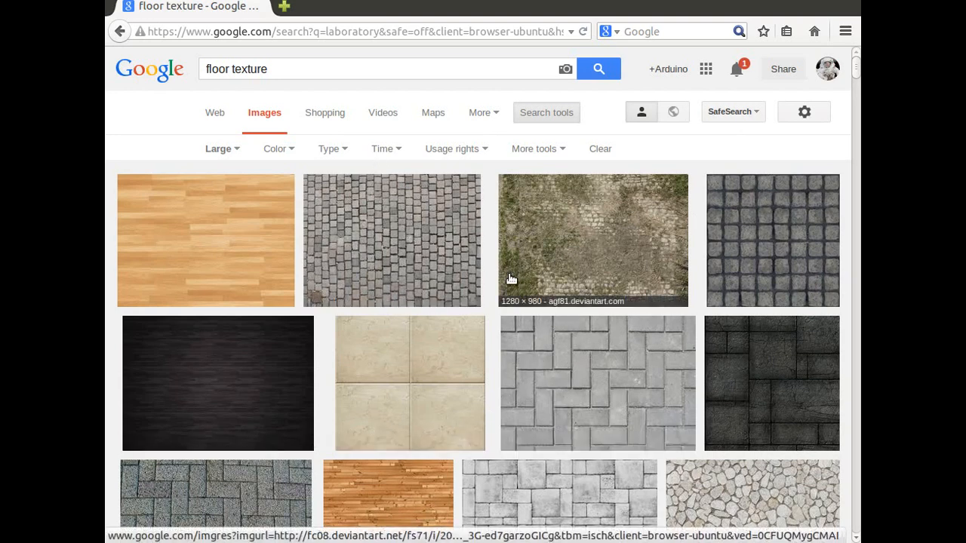
# - Look through the large floor texture results for a suitable high-resolution floor image
pyautogui.scroll(-5, 604, 367)
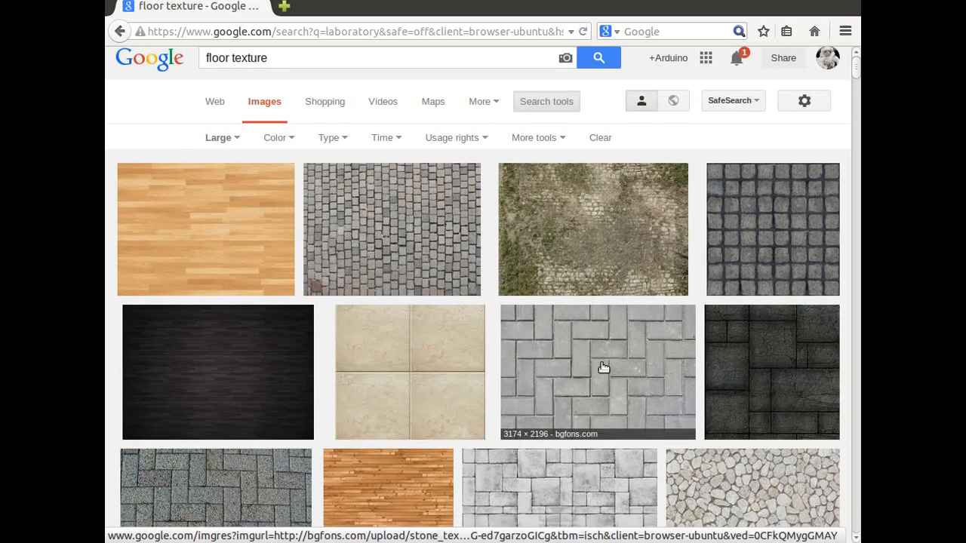
pyautogui.scroll(4, 590, 248)
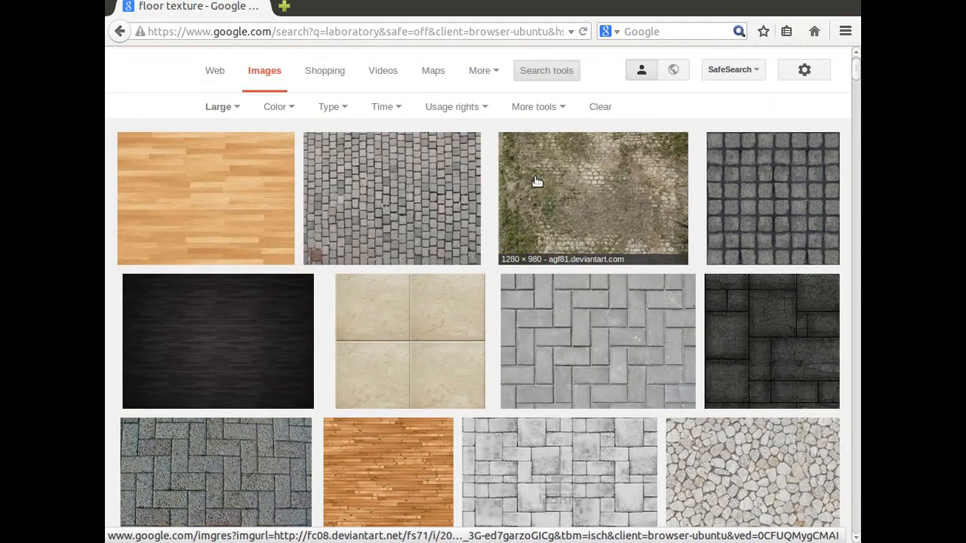
pyautogui.scroll(-4, 578, 349)
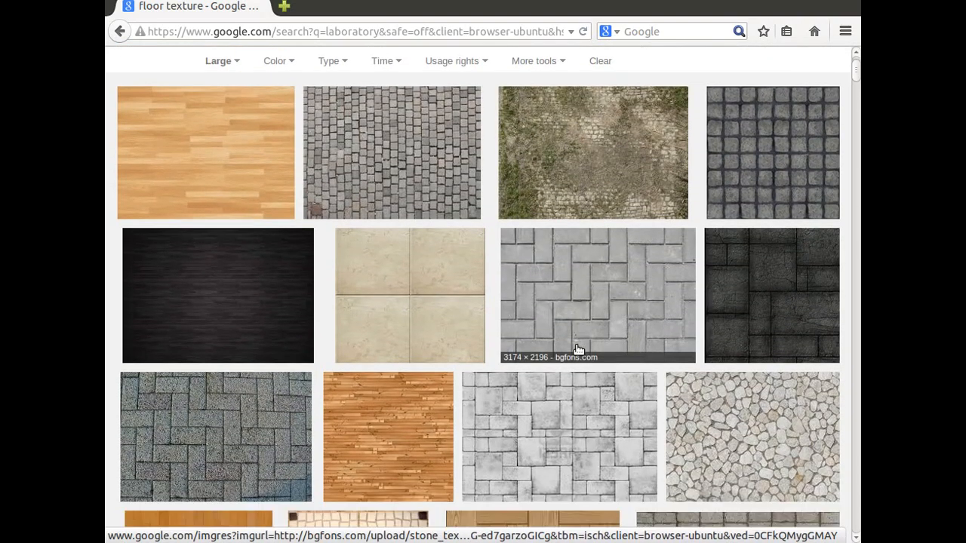
pyautogui.scroll(-10, 577, 361)
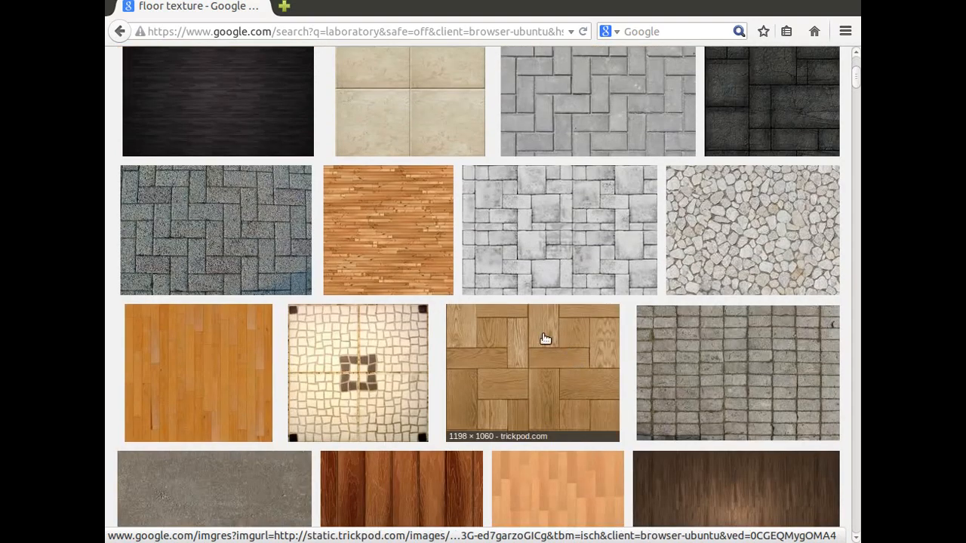
pyautogui.scroll(-4, 484, 329)
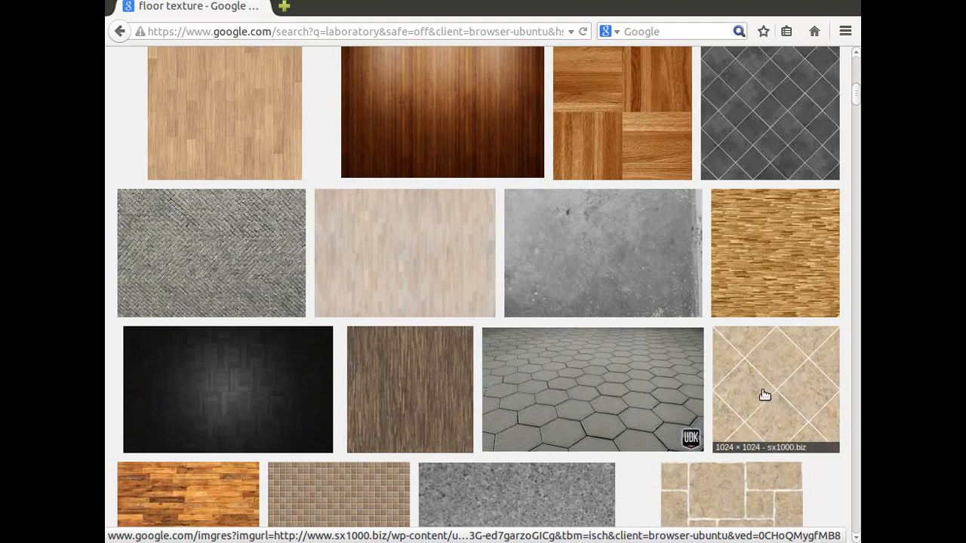
pyautogui.scroll(-2, 764, 394)
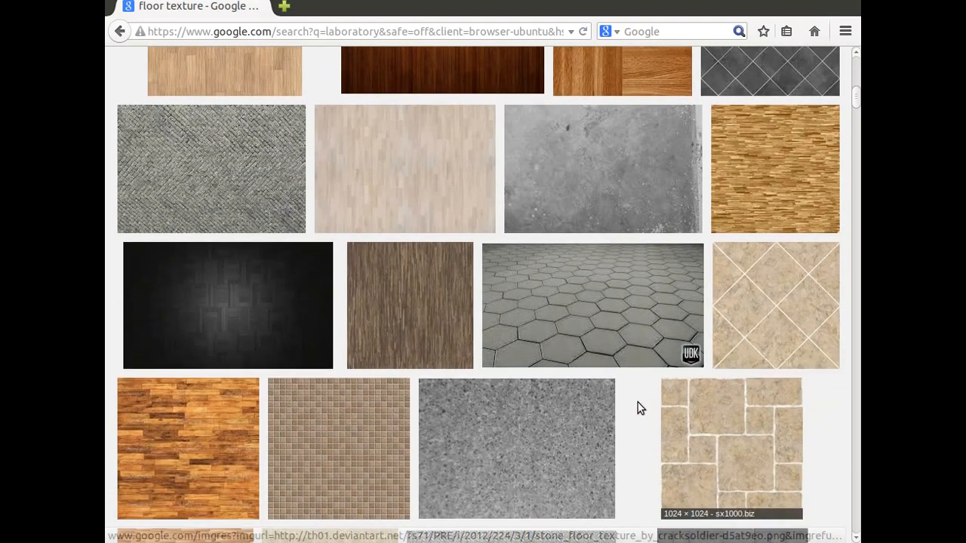
pyautogui.scroll(-3, 638, 405)
pyautogui.scroll(-3, 638, 408)
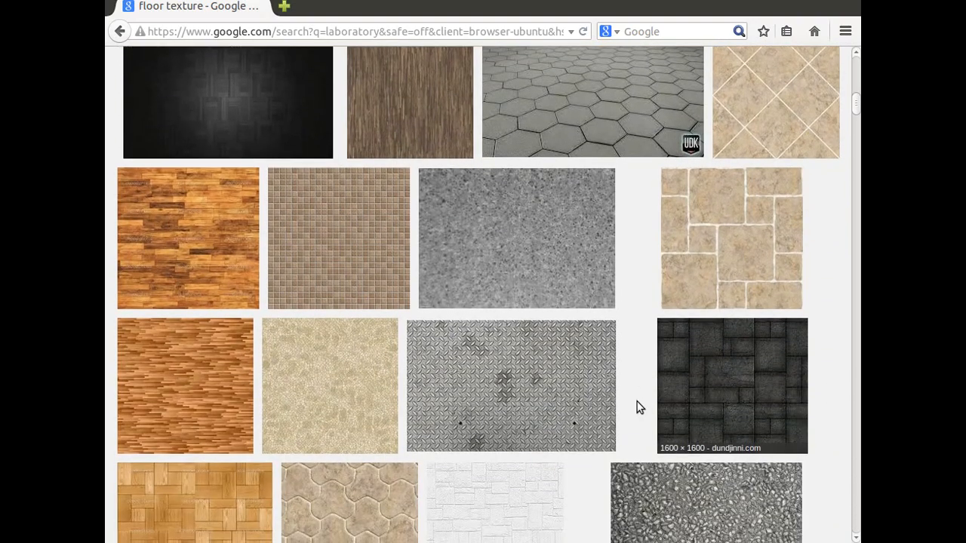
pyautogui.scroll(-2, 628, 382)
pyautogui.scroll(-2, 575, 425)
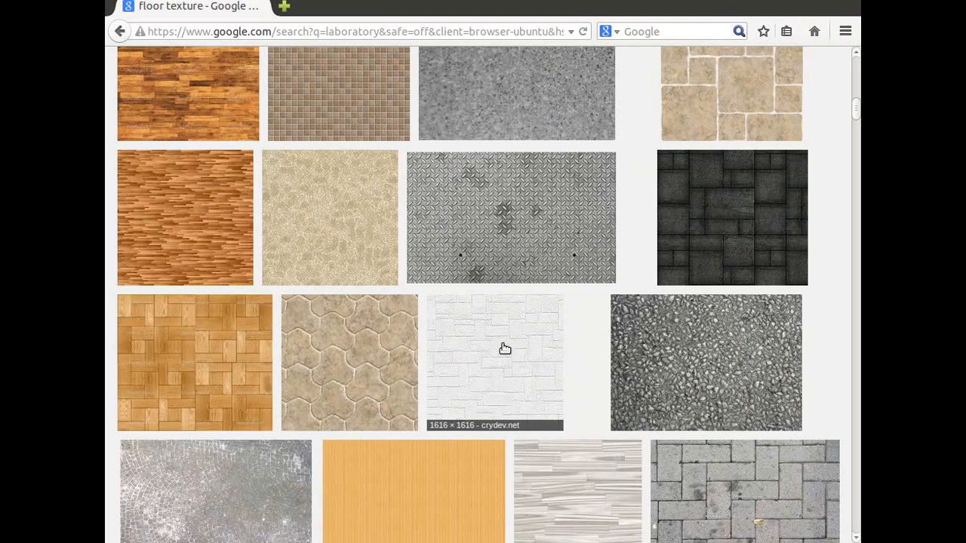
pyautogui.scroll(-10, 528, 325)
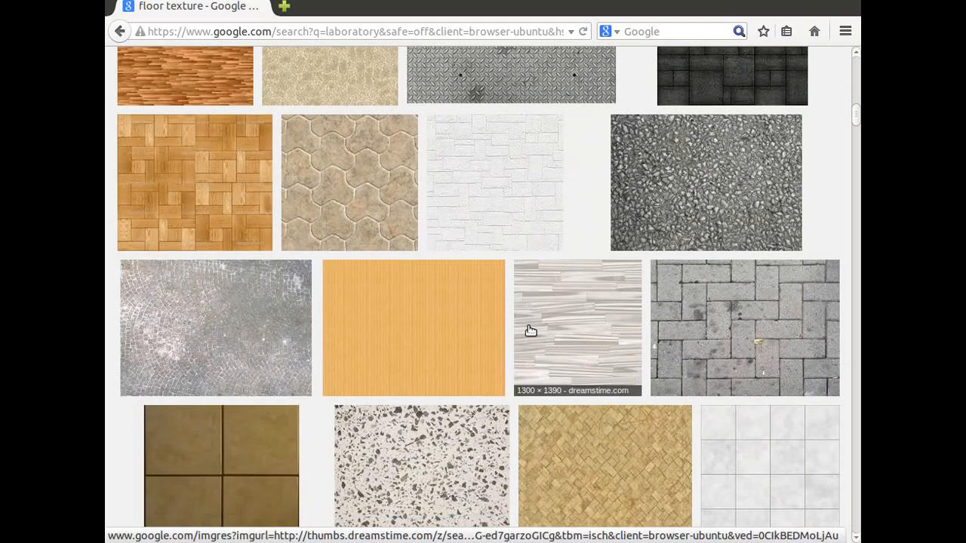
pyautogui.scroll(-1, 528, 330)
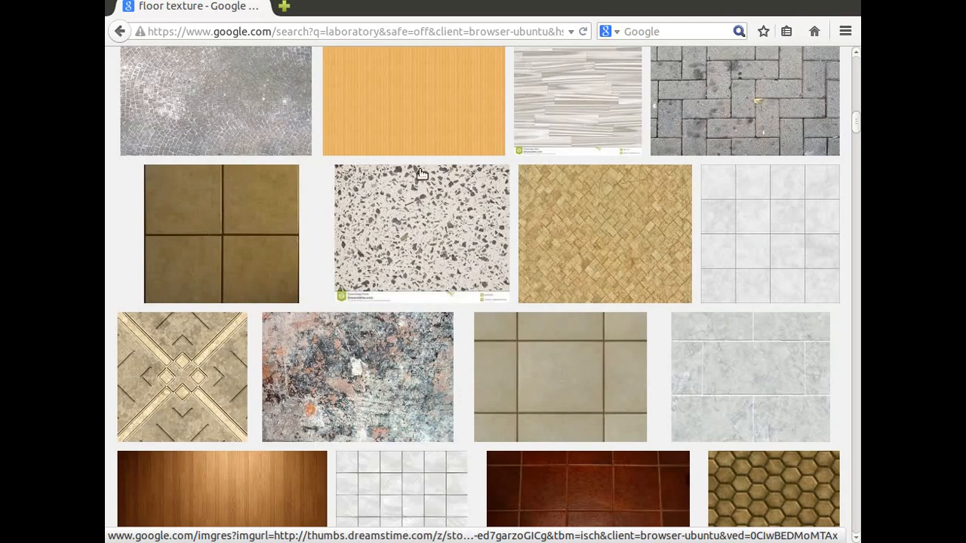
pyautogui.scroll(-3, 609, 305)
pyautogui.scroll(-4, 609, 308)
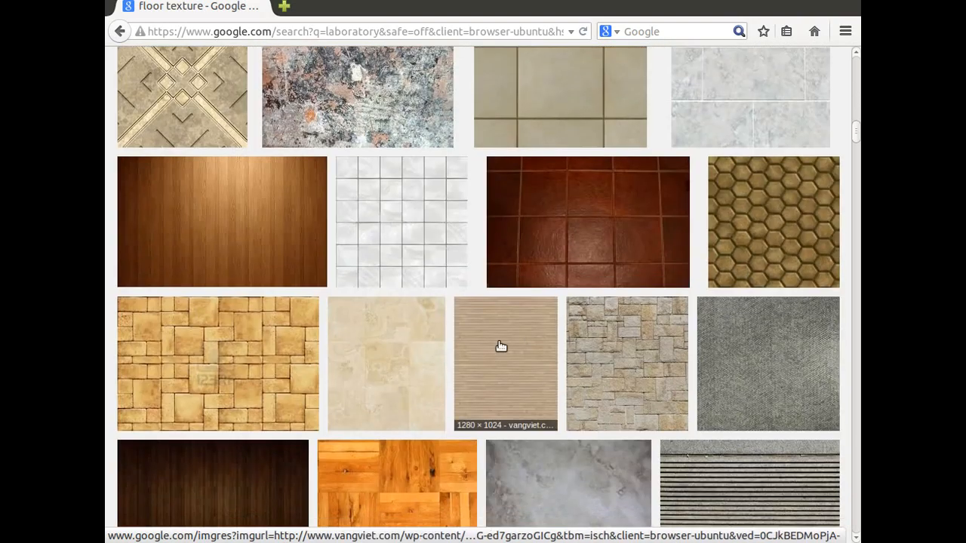
pyautogui.scroll(-3, 543, 404)
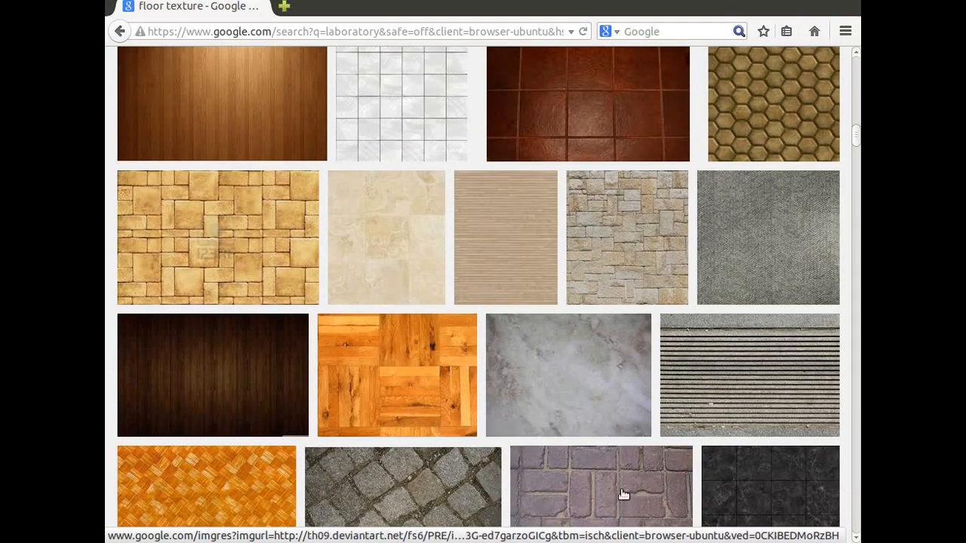
# - Try to open the Marble Flooring Texture image from 21main.info at full size, and return to the image results
pyautogui.click(572, 366)
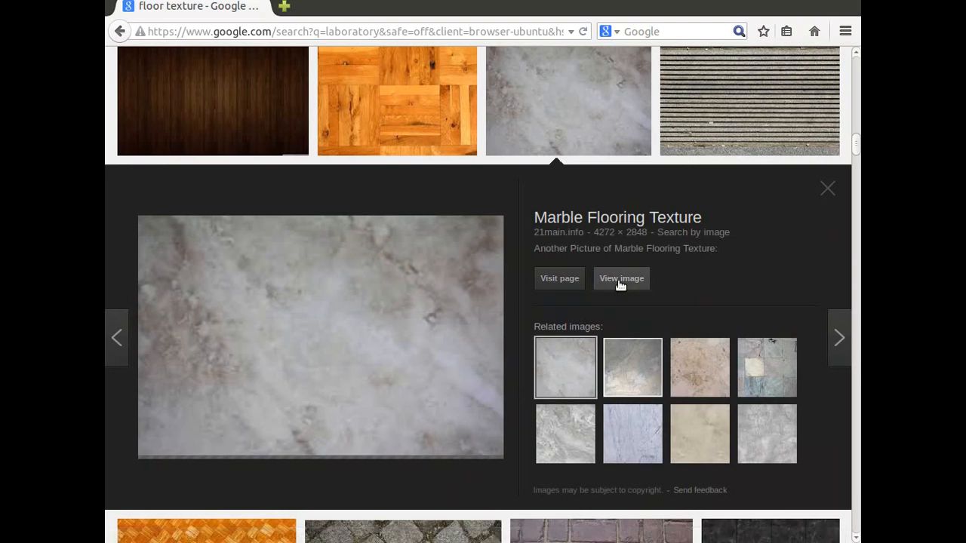
pyautogui.click(620, 281)
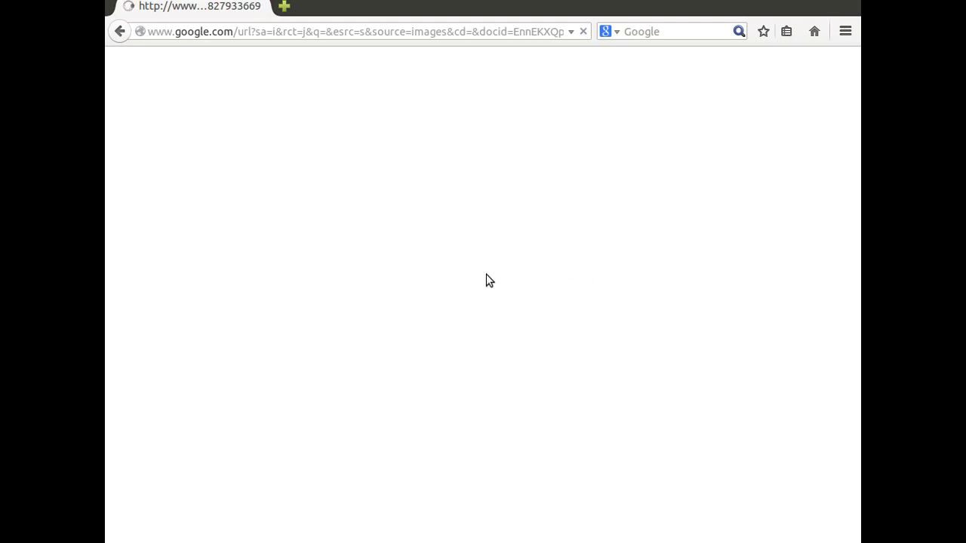
pyautogui.click(119, 32)
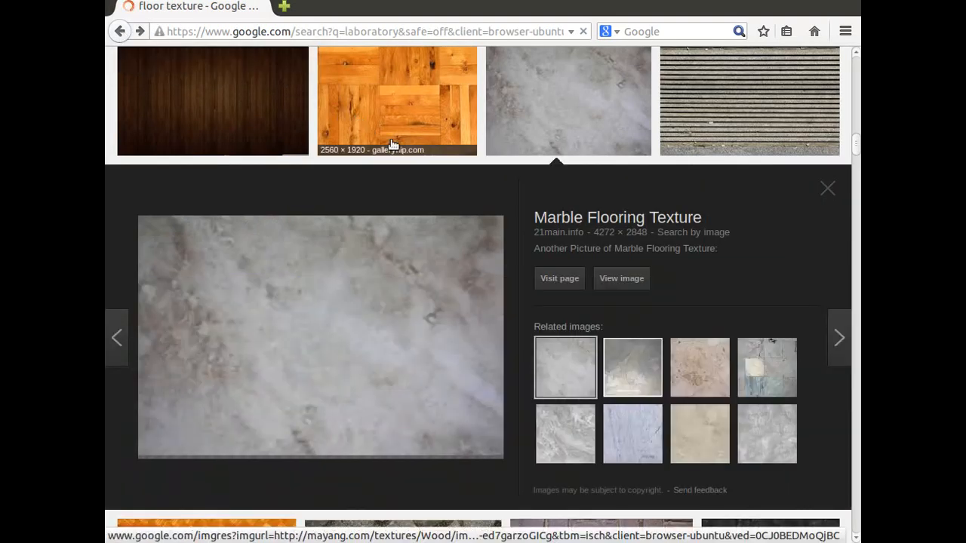
pyautogui.click(826, 189)
# - Find the 4800 × 3200 garage floor texture from outsidethefray.com among the results and open its full-size file with Image Viewer
pyautogui.scroll(-5, 543, 299)
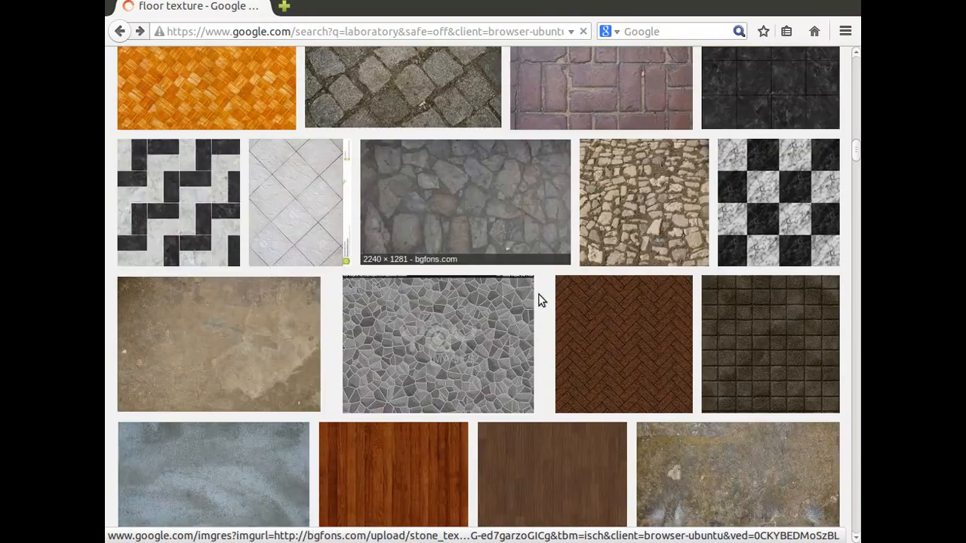
pyautogui.scroll(-5, 486, 302)
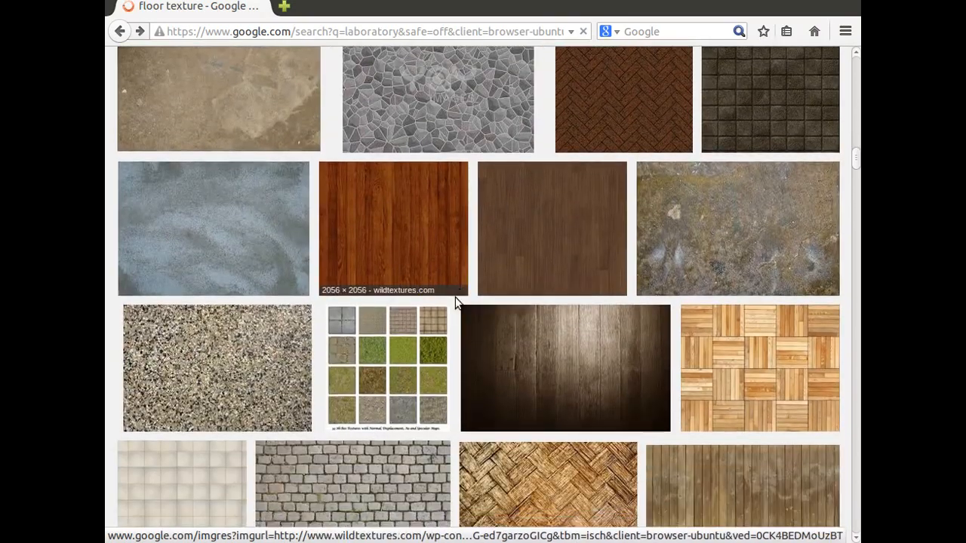
pyautogui.scroll(-3, 455, 296)
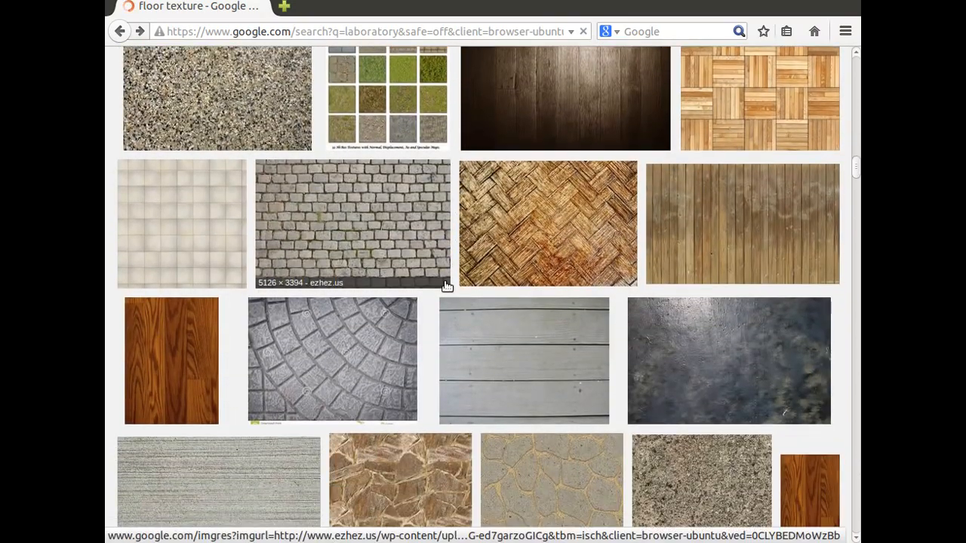
pyautogui.scroll(1, 208, 59)
pyautogui.scroll(-2, 638, 276)
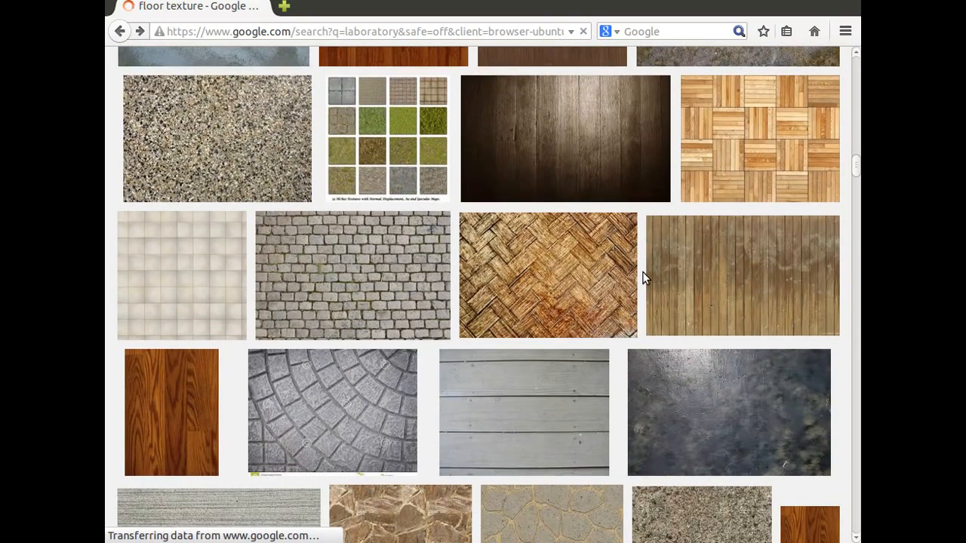
pyautogui.scroll(-3, 558, 277)
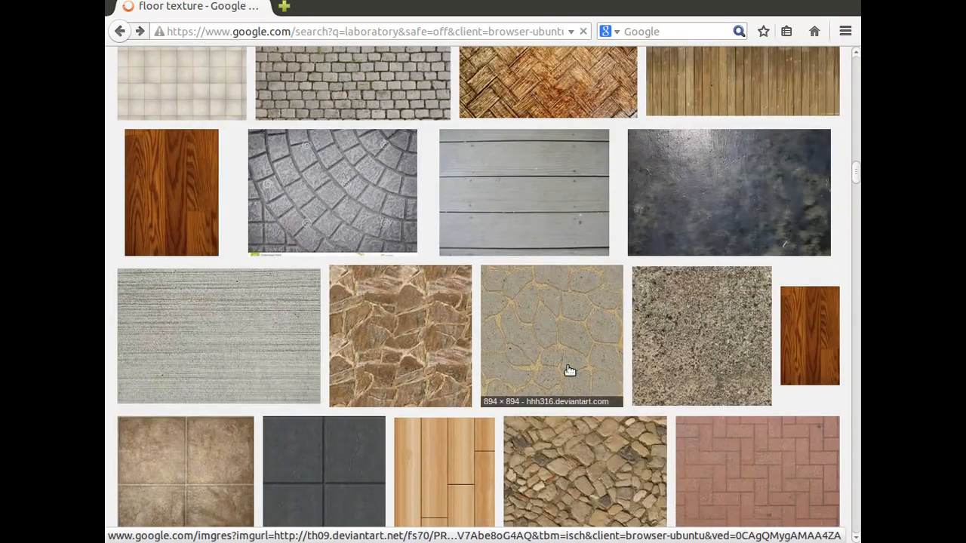
pyautogui.scroll(-3, 562, 368)
pyautogui.scroll(-6, 551, 364)
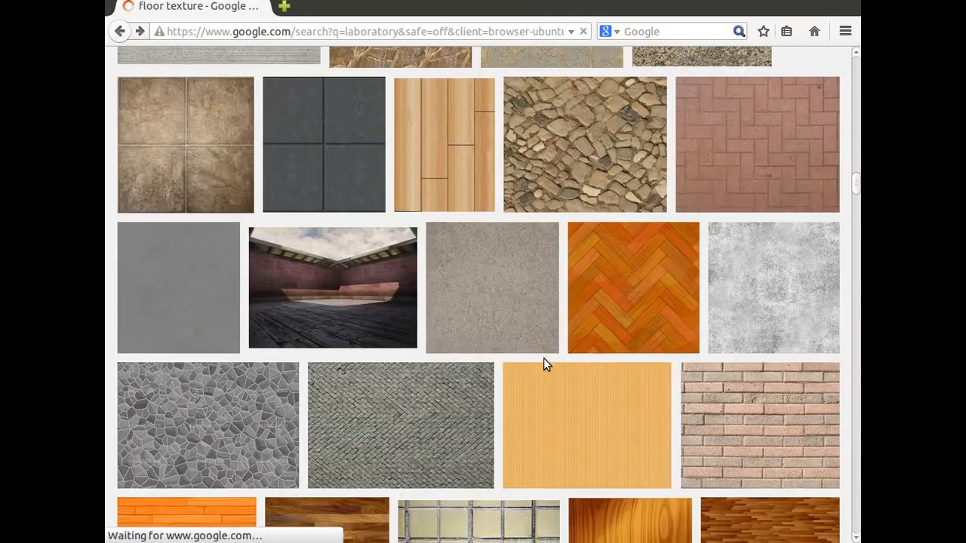
pyautogui.scroll(-1, 483, 376)
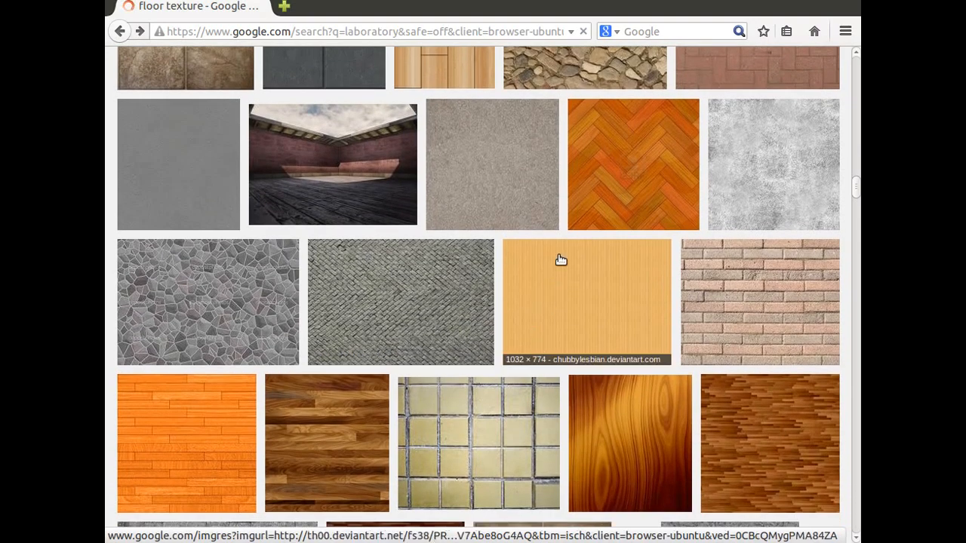
pyautogui.scroll(-1, 642, 317)
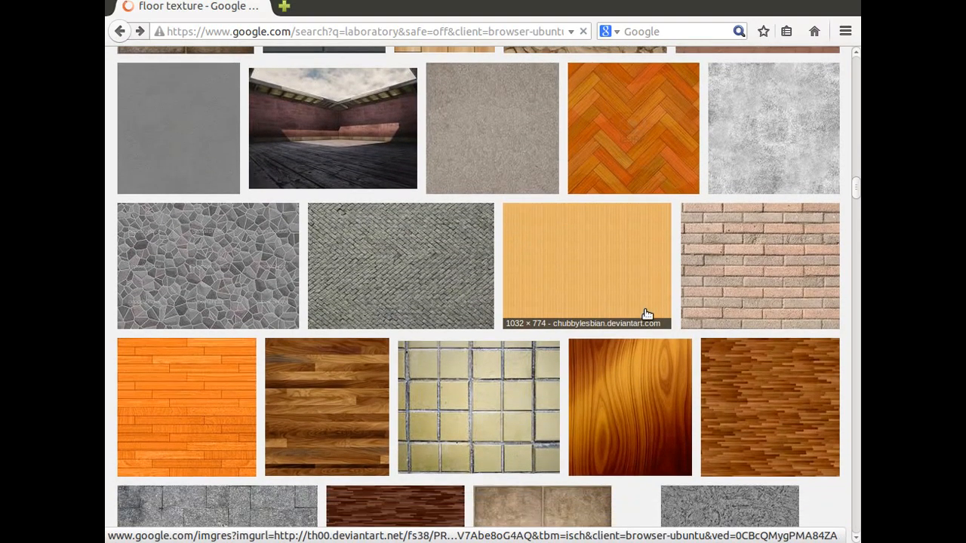
pyautogui.scroll(2, 528, 317)
pyautogui.scroll(-6, 434, 335)
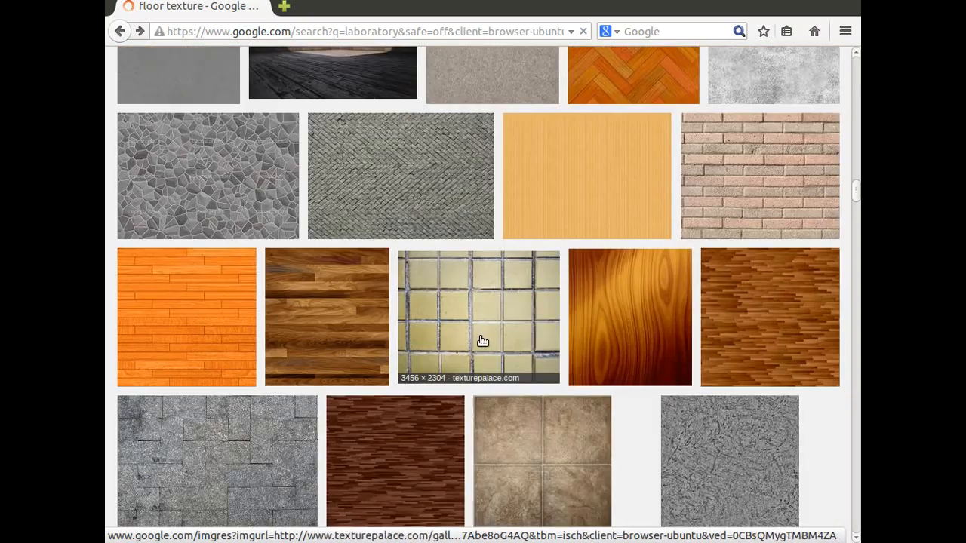
pyautogui.scroll(-2, 543, 338)
pyautogui.scroll(-3, 431, 340)
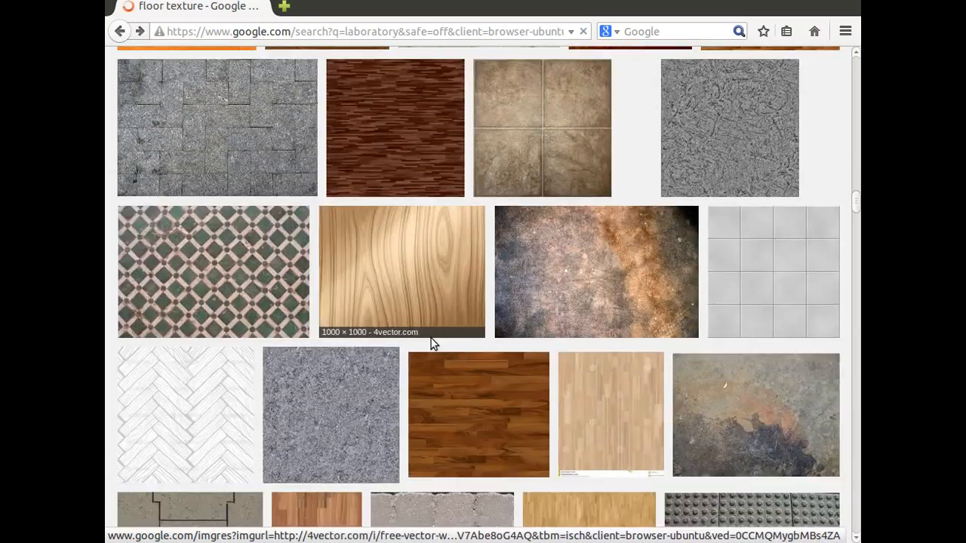
pyautogui.scroll(-5, 427, 341)
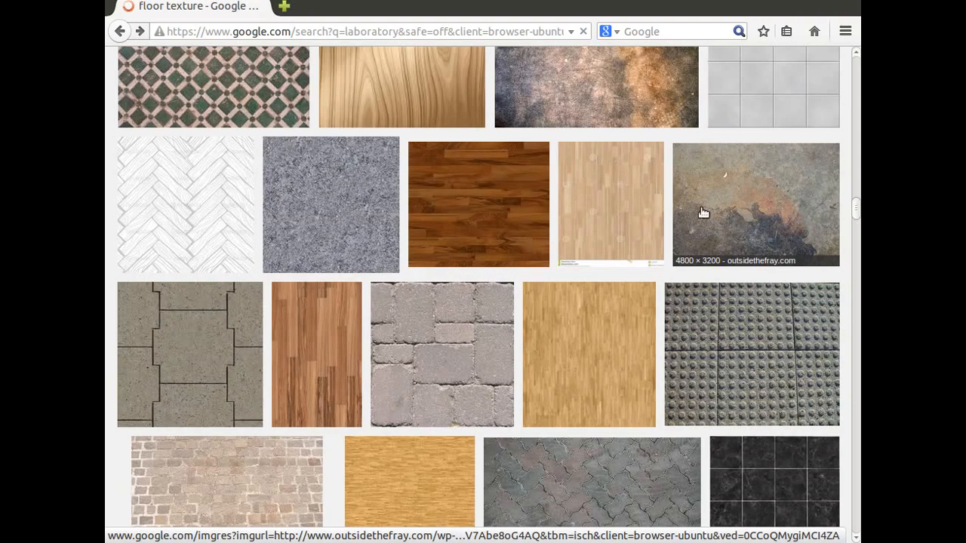
pyautogui.click(769, 208)
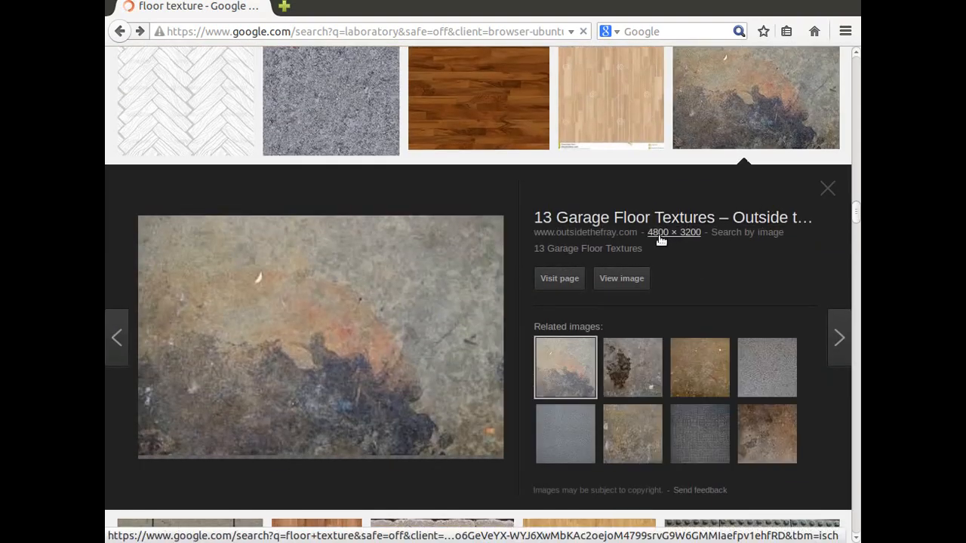
pyautogui.click(611, 280)
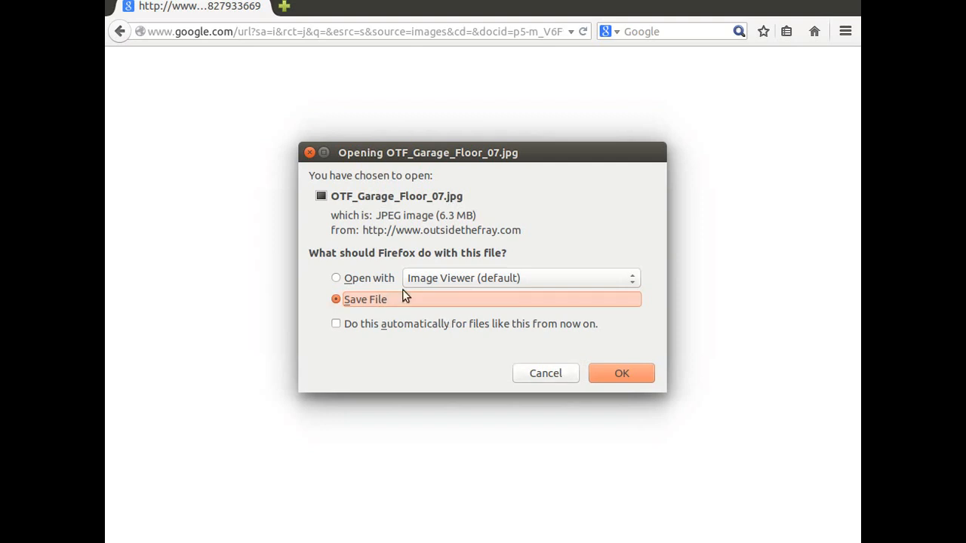
pyautogui.click(360, 277)
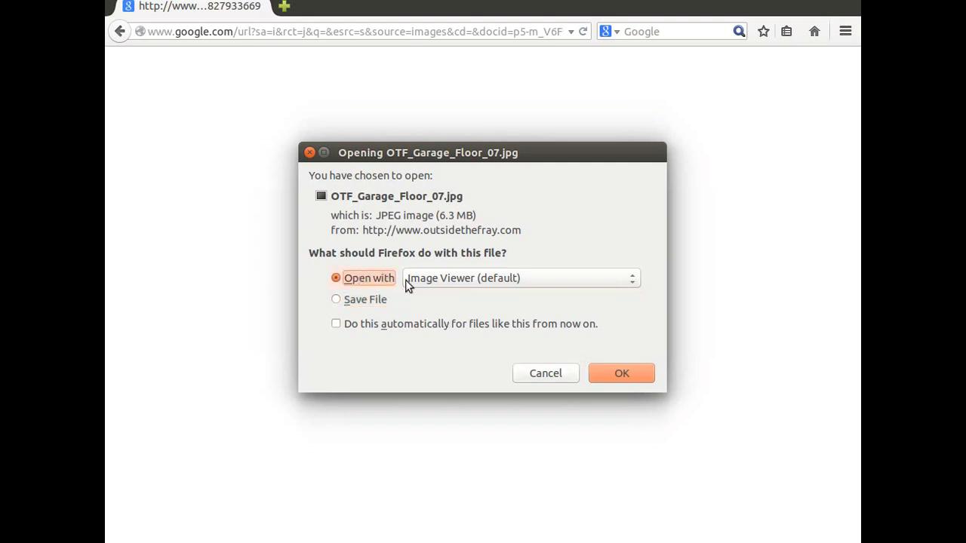
pyautogui.click(618, 373)
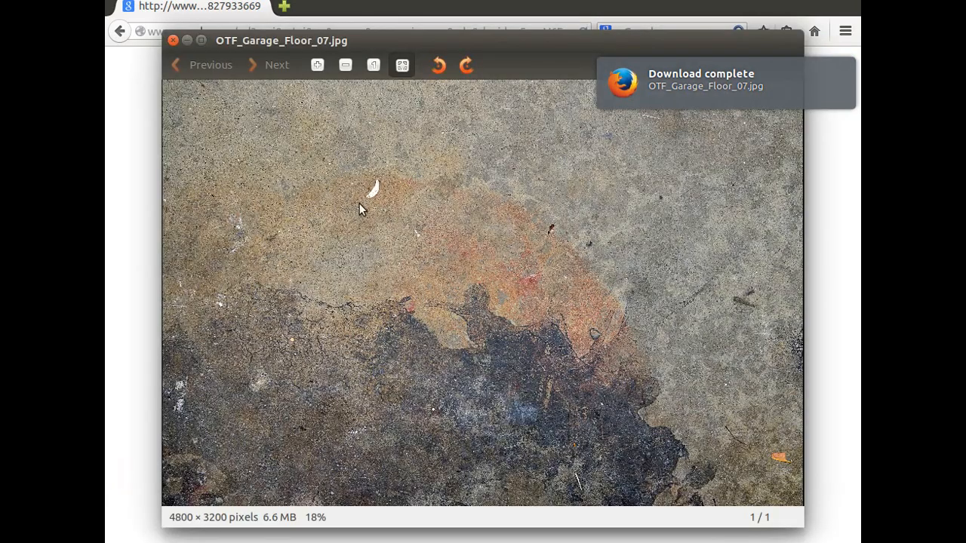
# - Save the garage floor image as OTF_Garage_Floor_07.jpg in the tutorial folder on the Desktop and close the image viewer
pyautogui.rightClick(320, 193)
pyautogui.click(371, 242)
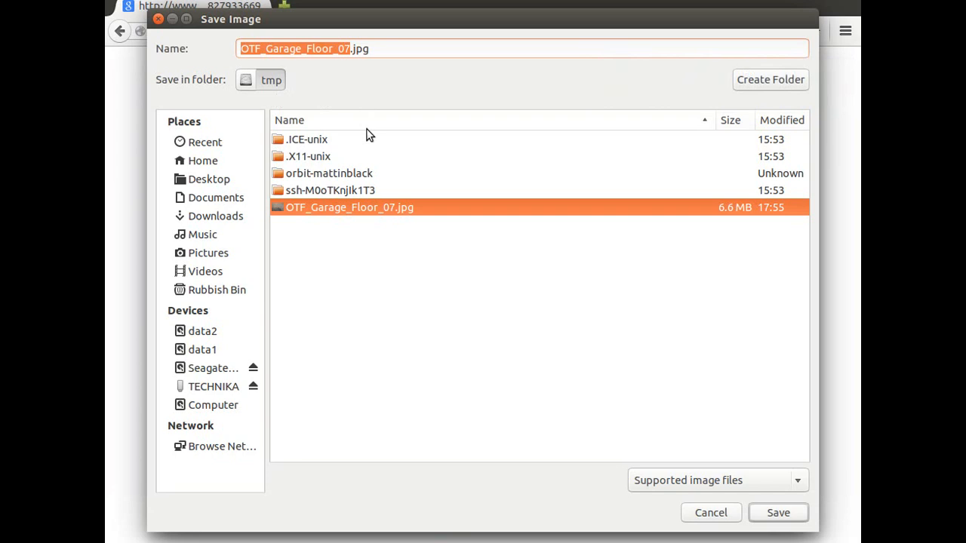
pyautogui.click(211, 177)
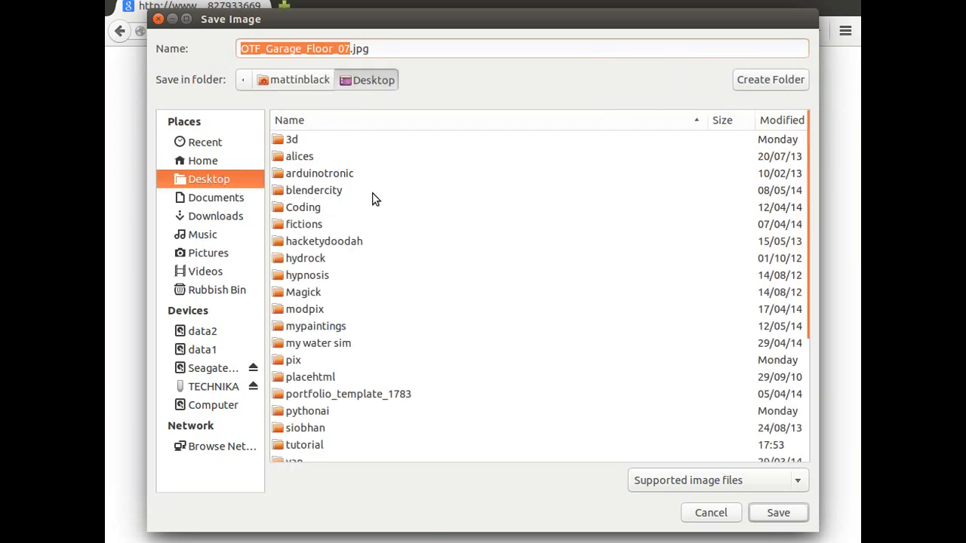
pyautogui.scroll(-3, 322, 370)
pyautogui.doubleClick(311, 319)
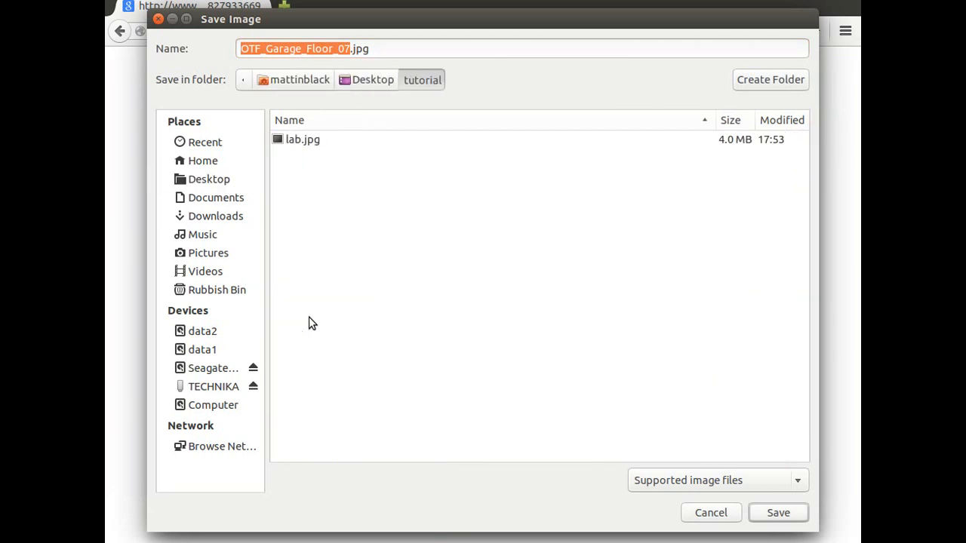
pyautogui.click(774, 504)
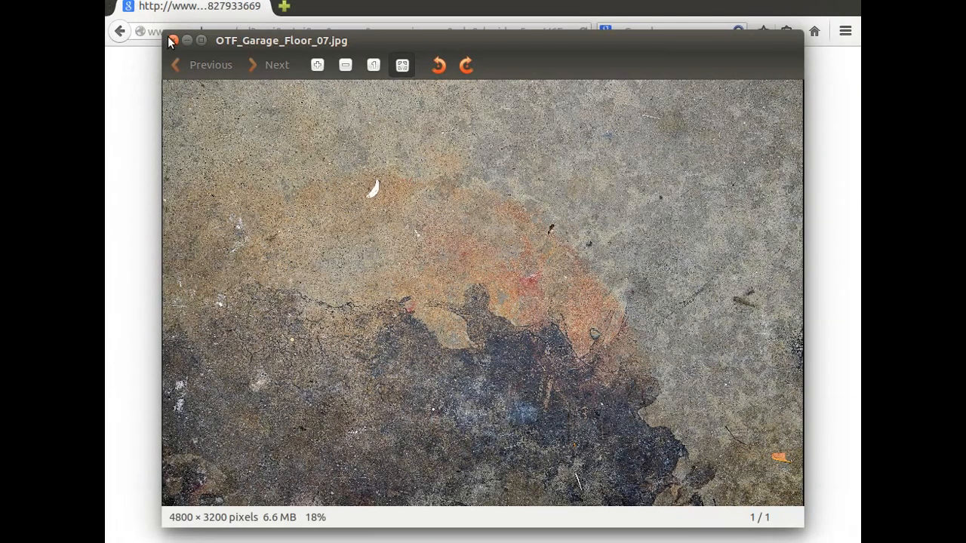
pyautogui.click(172, 40)
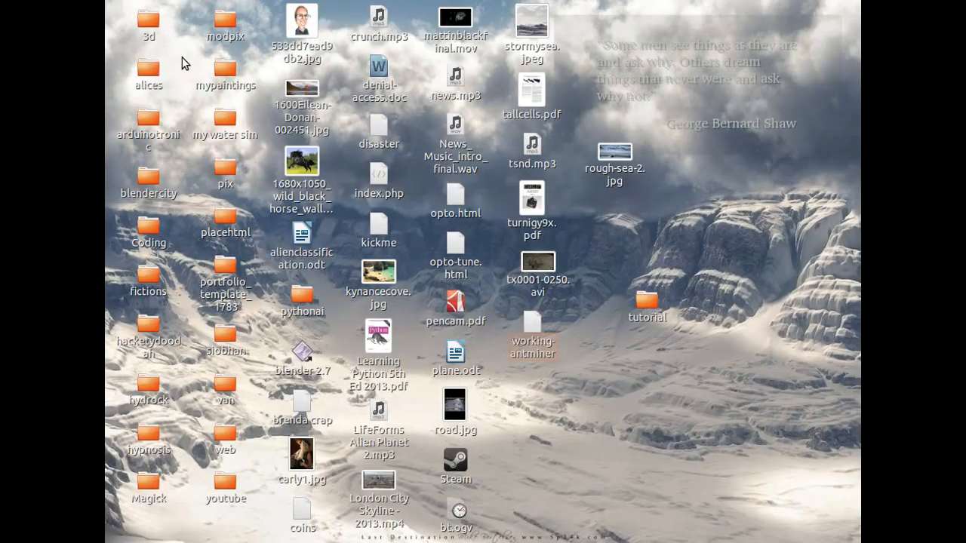
pyautogui.moveTo(110, 22)
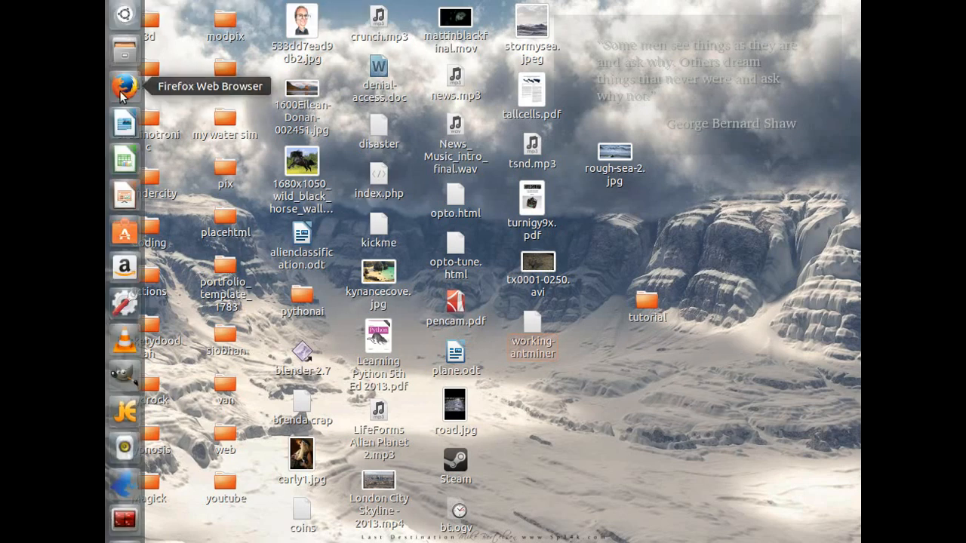
# - Find the portrait photo IMG_20130111_144909-1.jpg in the Desktop pix folder using the file manager and open it in the image viewer
pyautogui.click(125, 47)
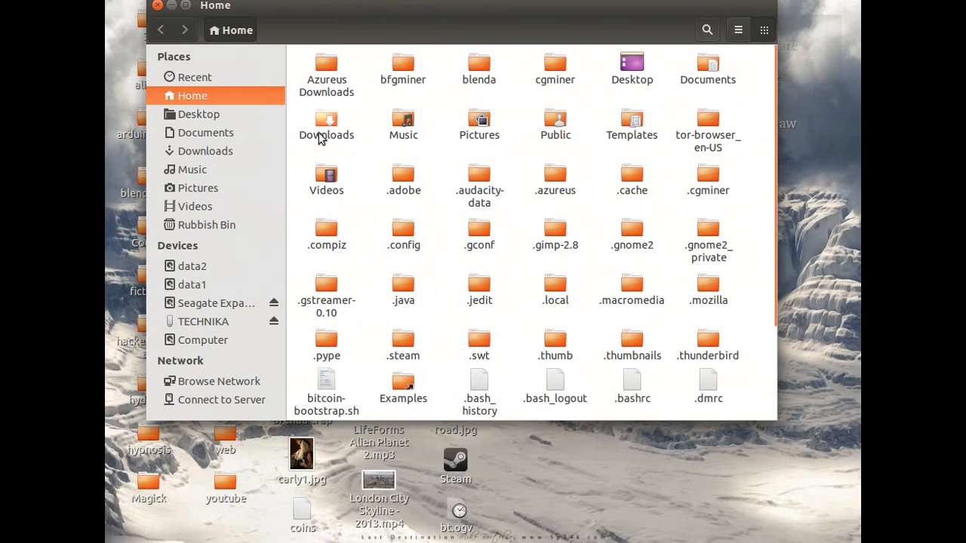
pyautogui.click(197, 115)
pyautogui.click(405, 175)
pyautogui.doubleClick(405, 175)
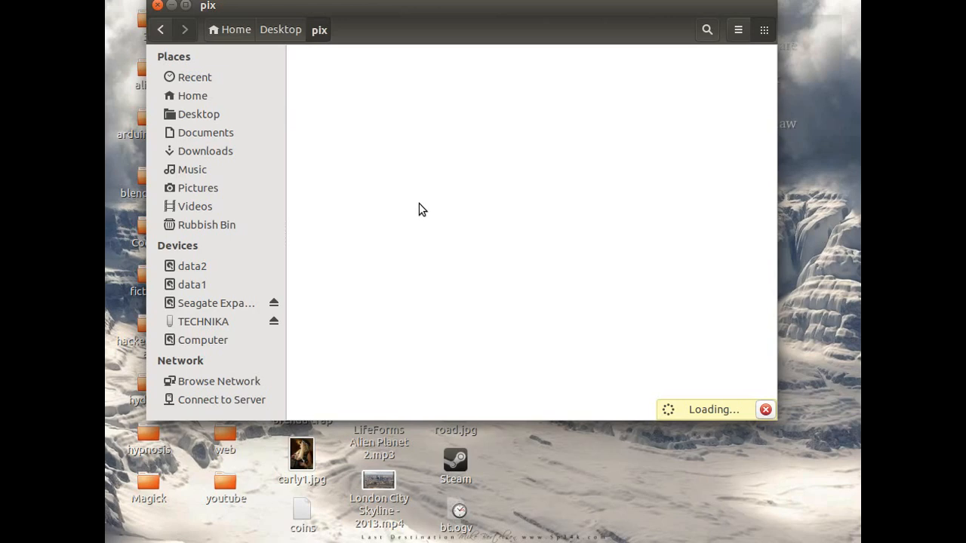
pyautogui.scroll(-8, 415, 226)
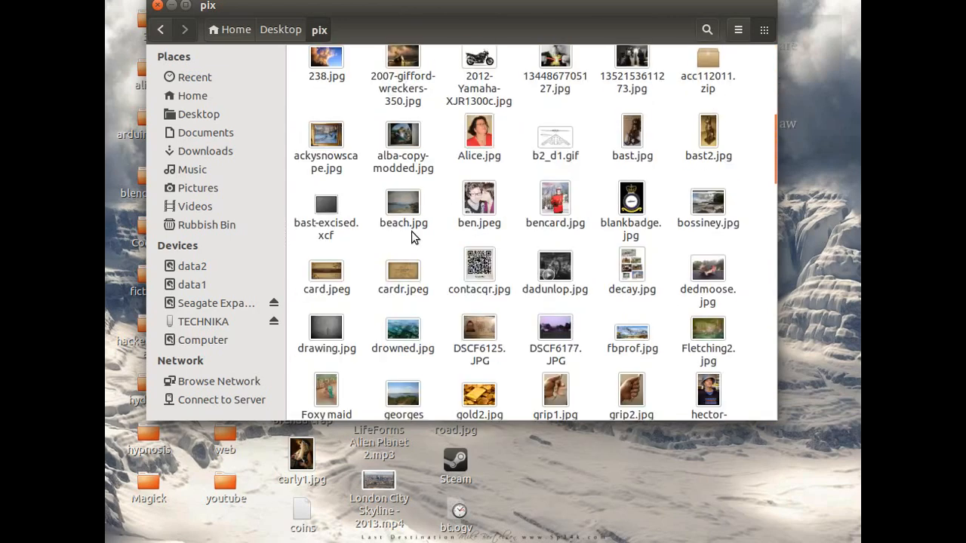
pyautogui.scroll(-7, 411, 236)
pyautogui.scroll(1, 412, 236)
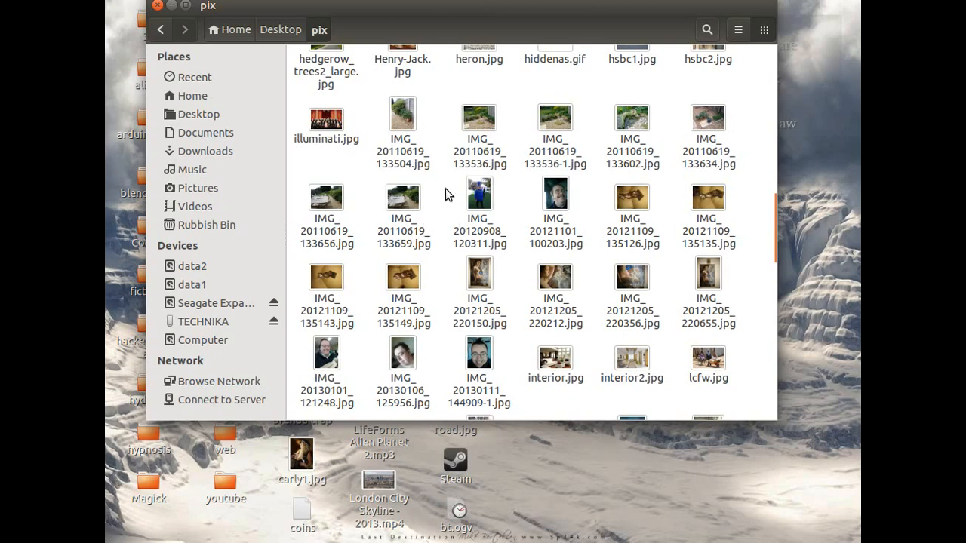
pyautogui.scroll(-1, 445, 195)
pyautogui.scroll(2, 445, 194)
pyautogui.scroll(-4, 445, 194)
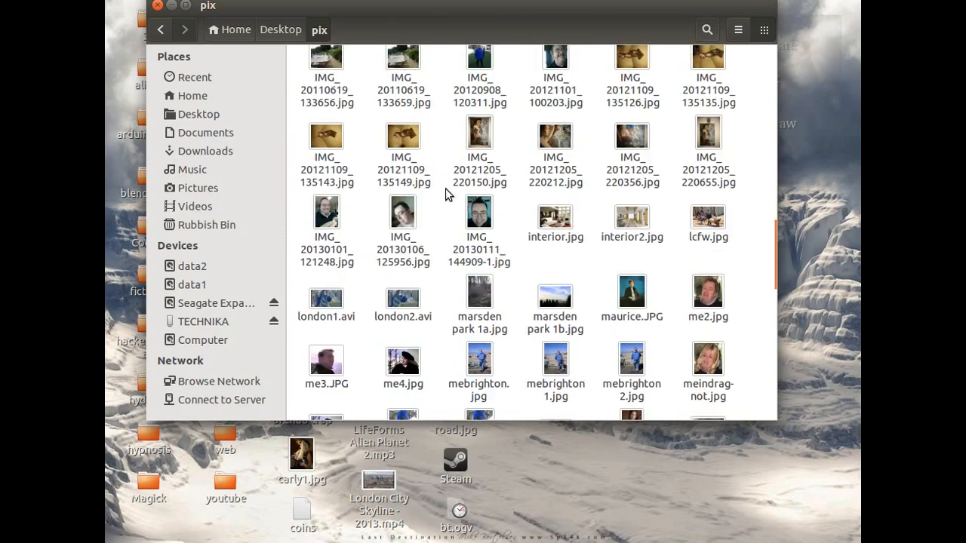
pyautogui.doubleClick(479, 209)
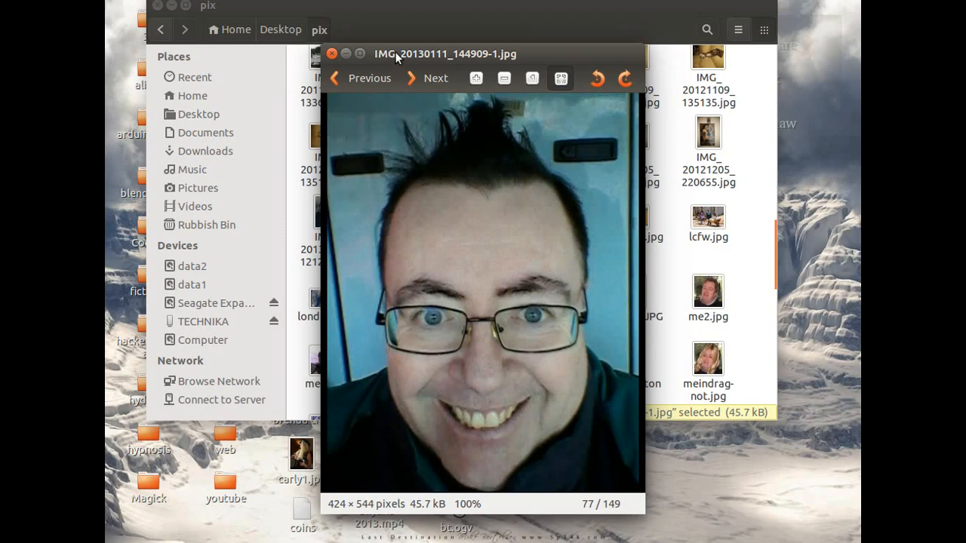
# - Save a copy of the portrait photo in the tutorial folder on the Desktop, and close the image viewer and file manager
pyautogui.rightClick(426, 250)
pyautogui.click(475, 300)
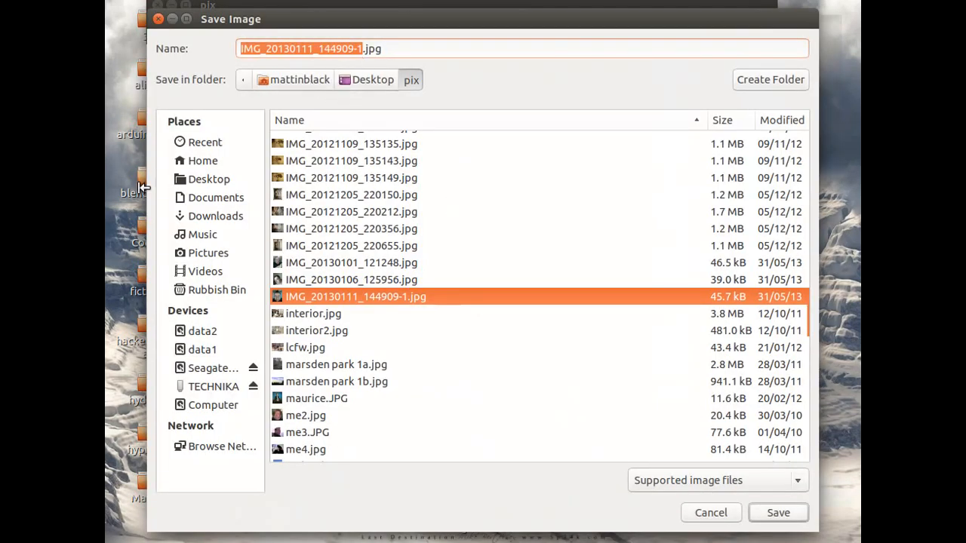
pyautogui.click(376, 76)
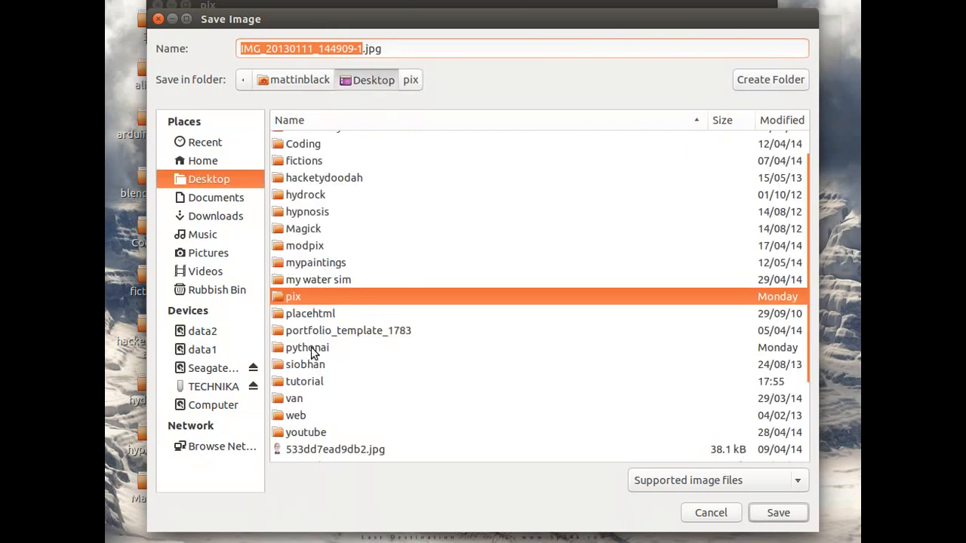
pyautogui.click(307, 382)
pyautogui.doubleClick(308, 381)
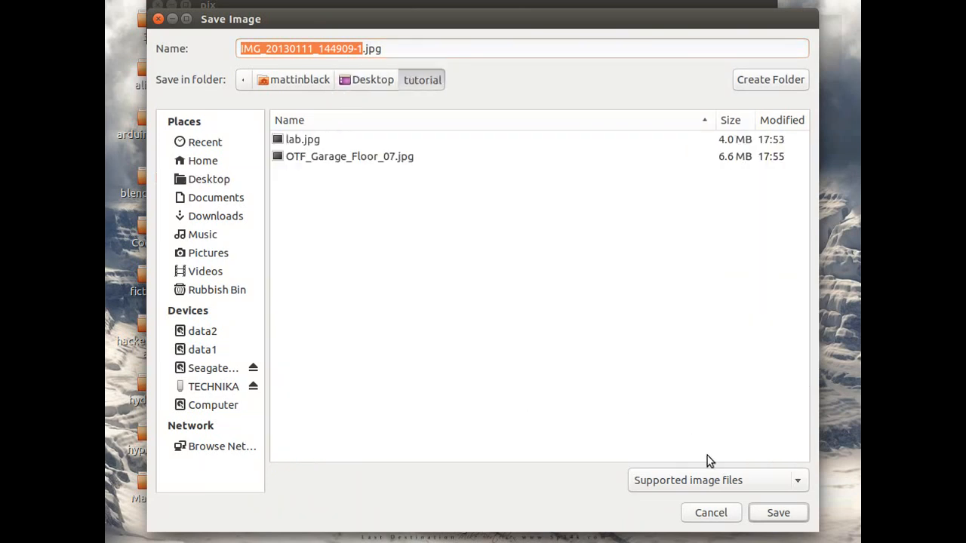
pyautogui.click(779, 513)
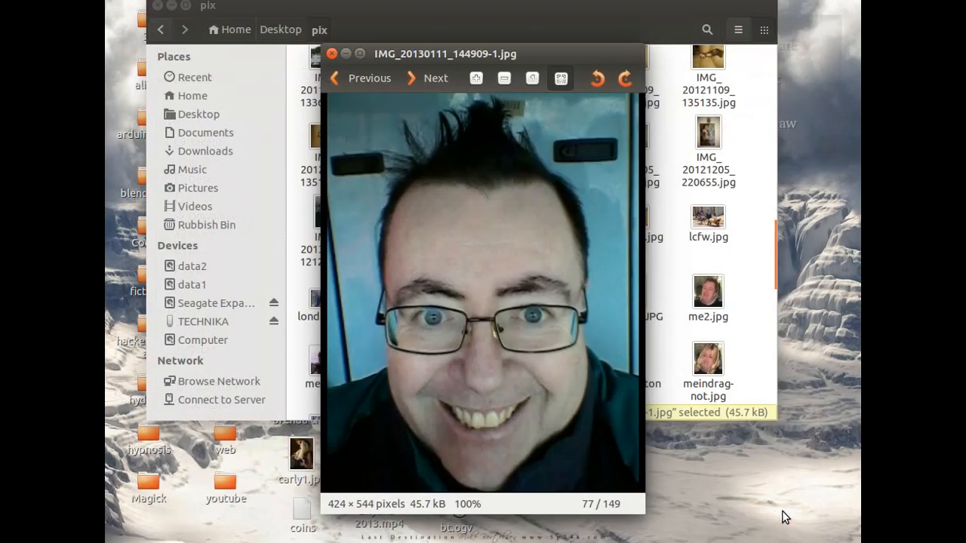
pyautogui.click(332, 55)
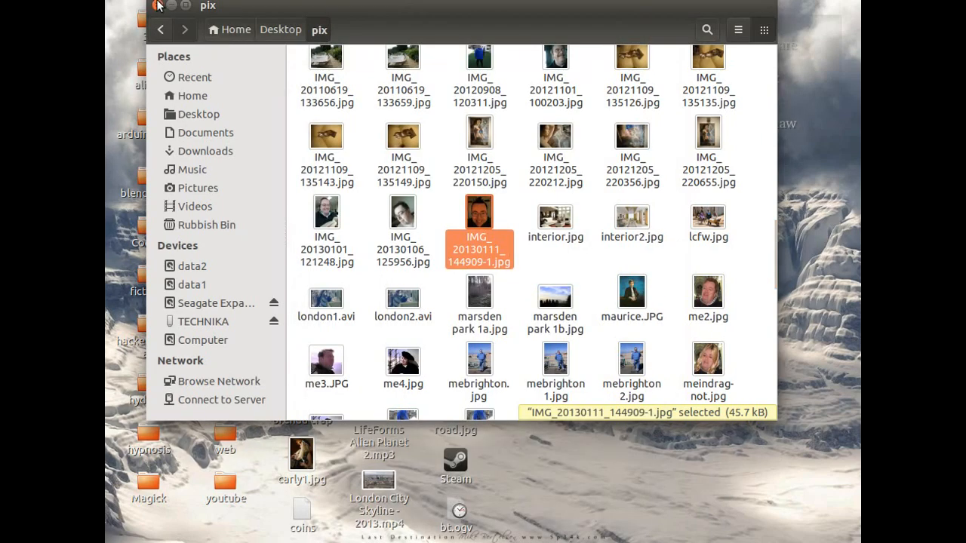
pyautogui.click(157, 5)
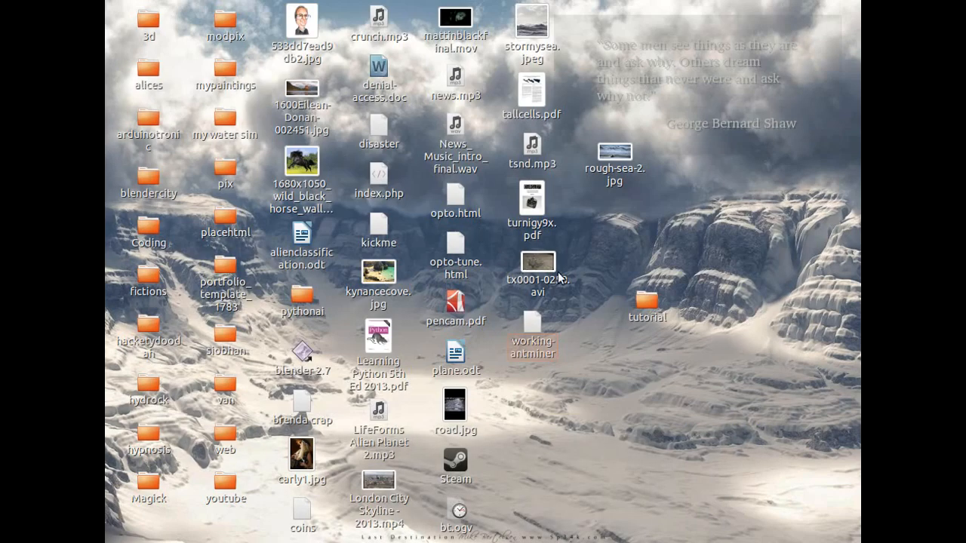
# - Launch Blender 2.7 from the desktop, dismiss the splash screen, and raise the default cube about 4.085 units along Z
pyautogui.click(303, 353)
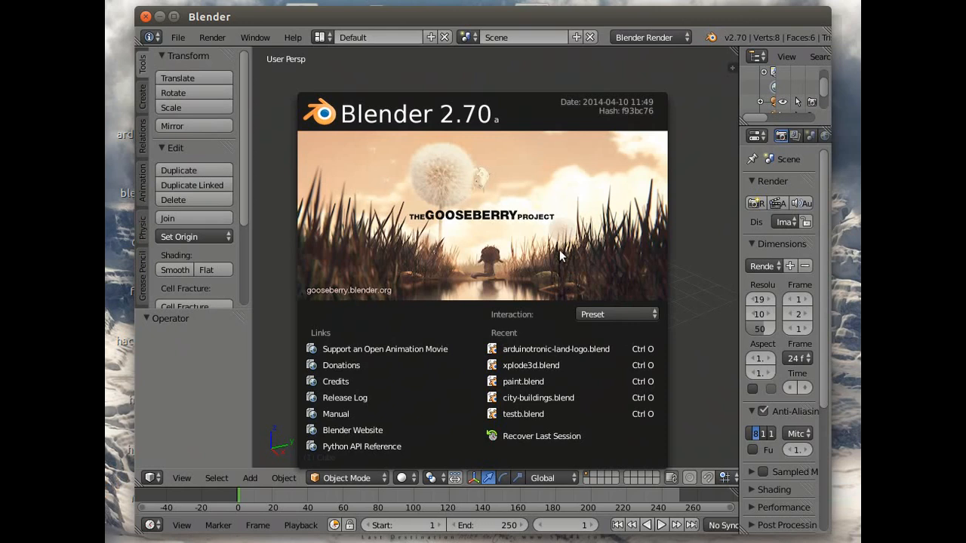
pyautogui.click(679, 256)
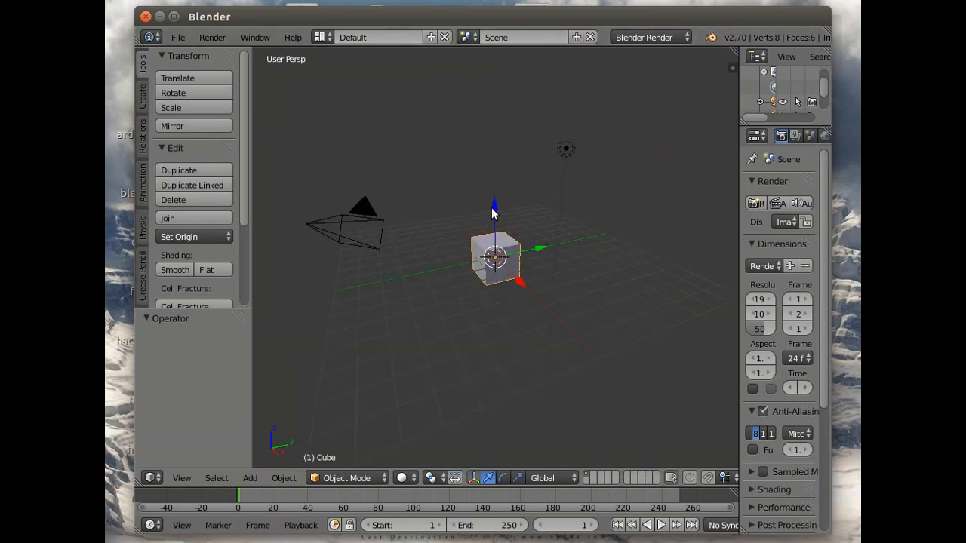
pyautogui.moveTo(492, 210); pyautogui.dragTo(486, 131)
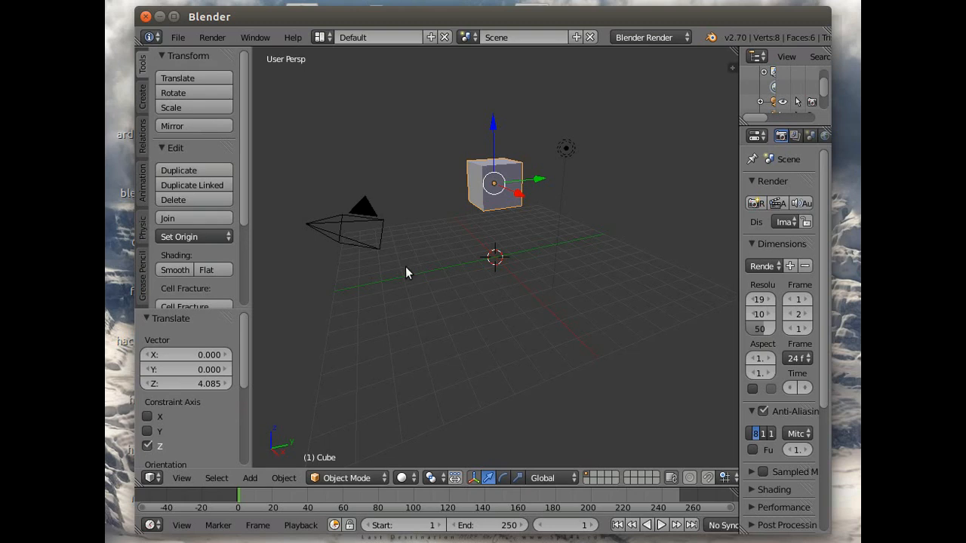
# - Add a mesh plane at the scene origin beneath the raised cube
pyautogui.click(178, 37)
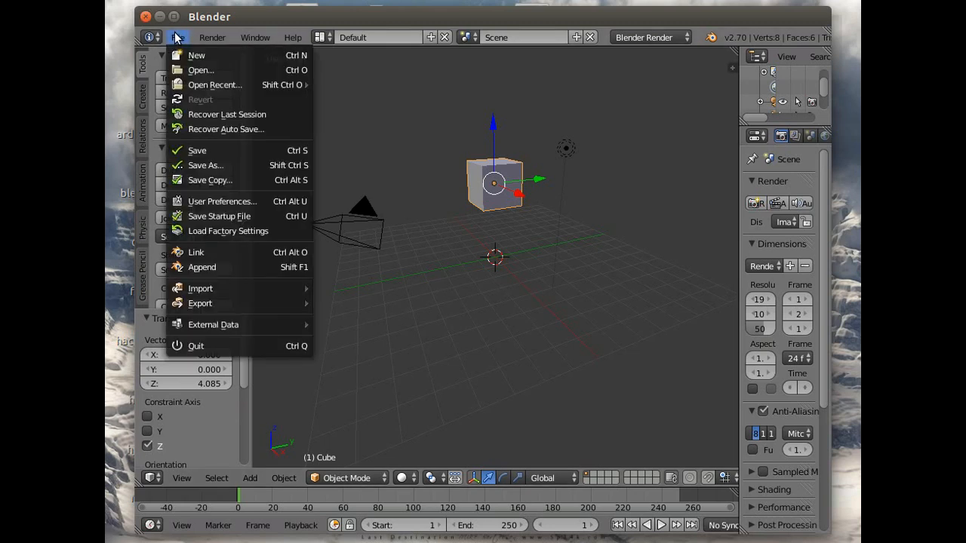
pyautogui.click(142, 97)
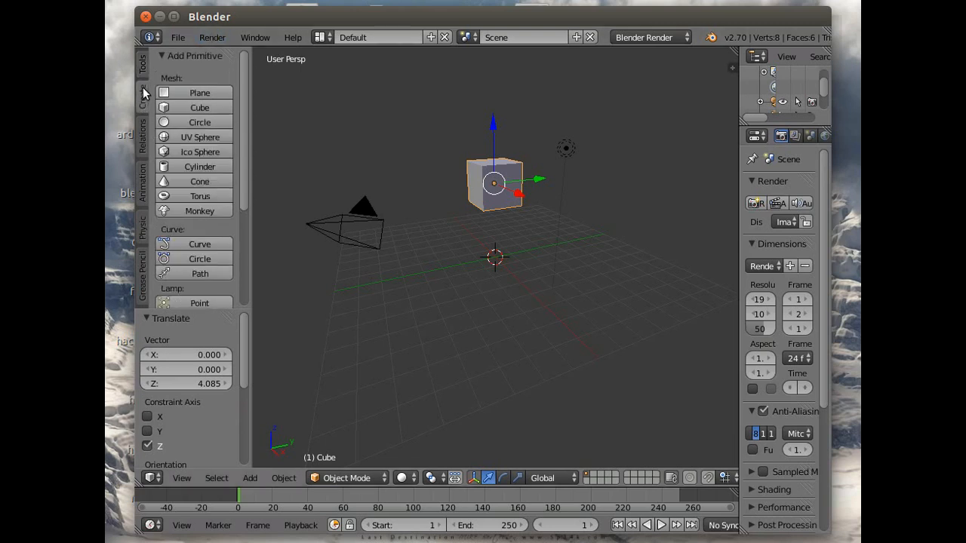
pyautogui.click(200, 93)
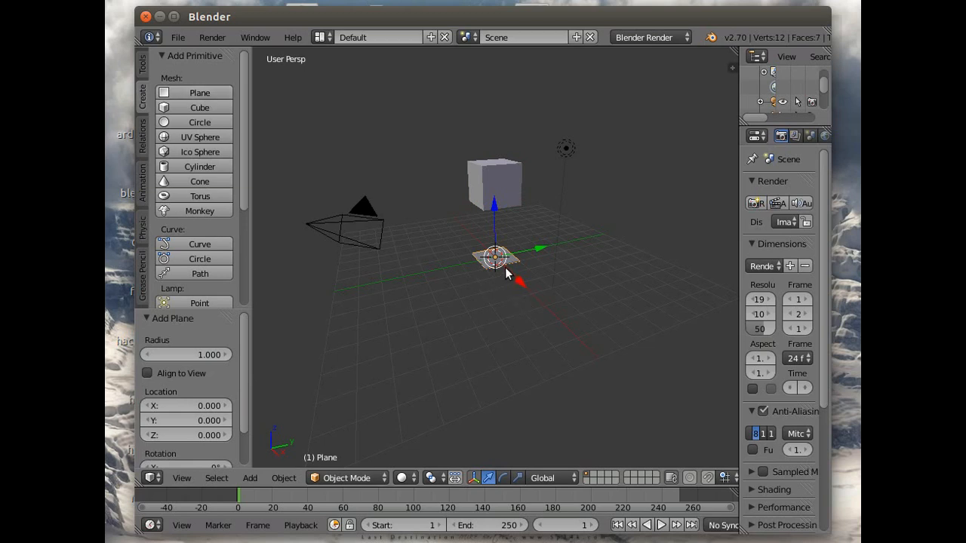
# - Scale the plane up uniformly by about 6.47 and stretch it along Y by about 1.52
pyautogui.press('s')
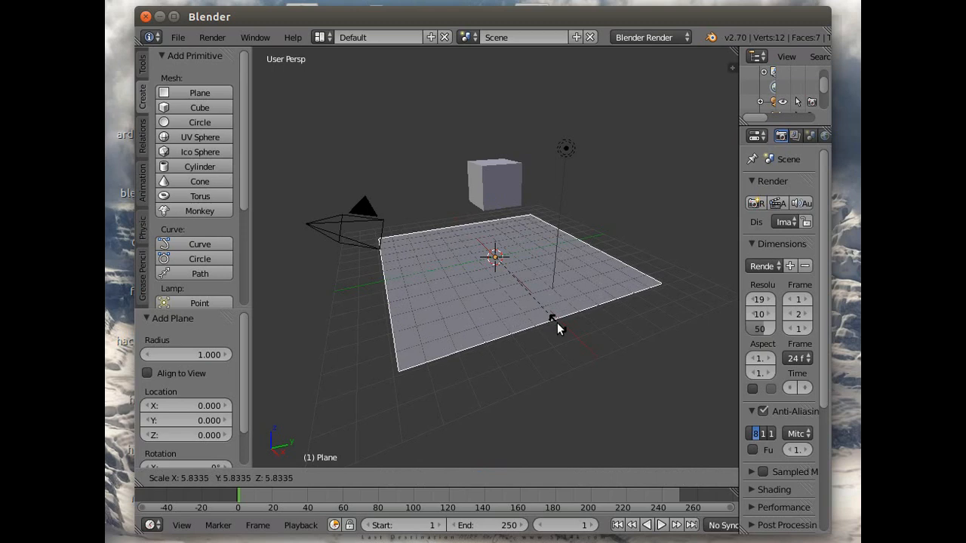
pyautogui.click(569, 330)
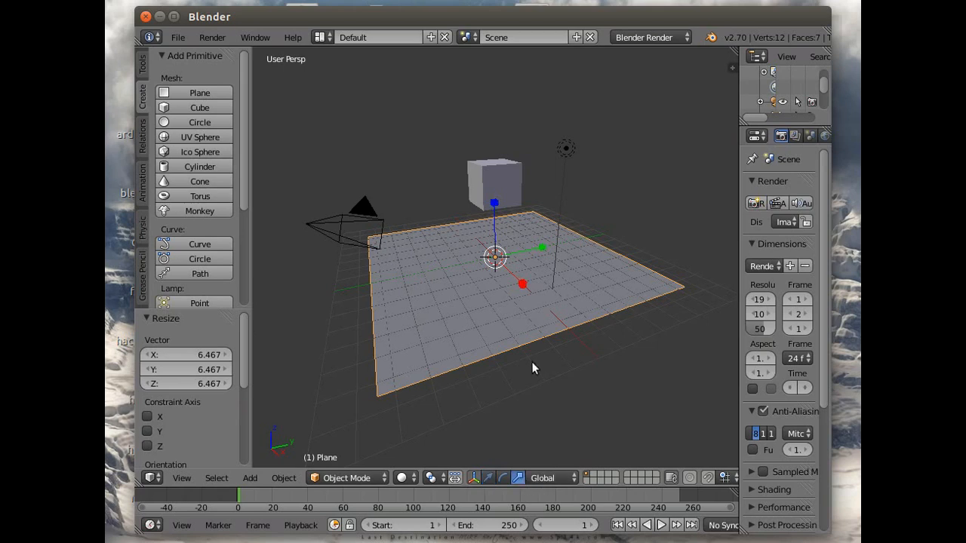
pyautogui.press('s')
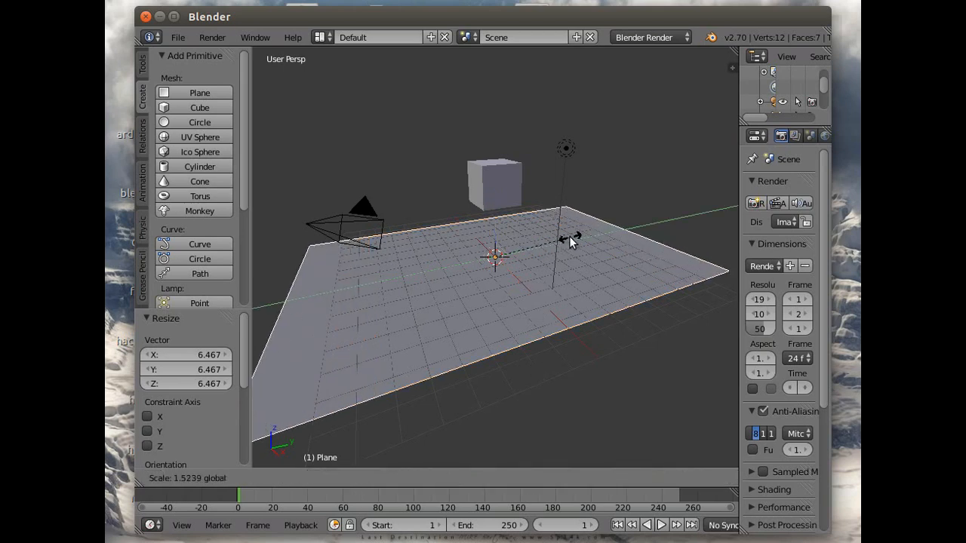
pyautogui.click(571, 239)
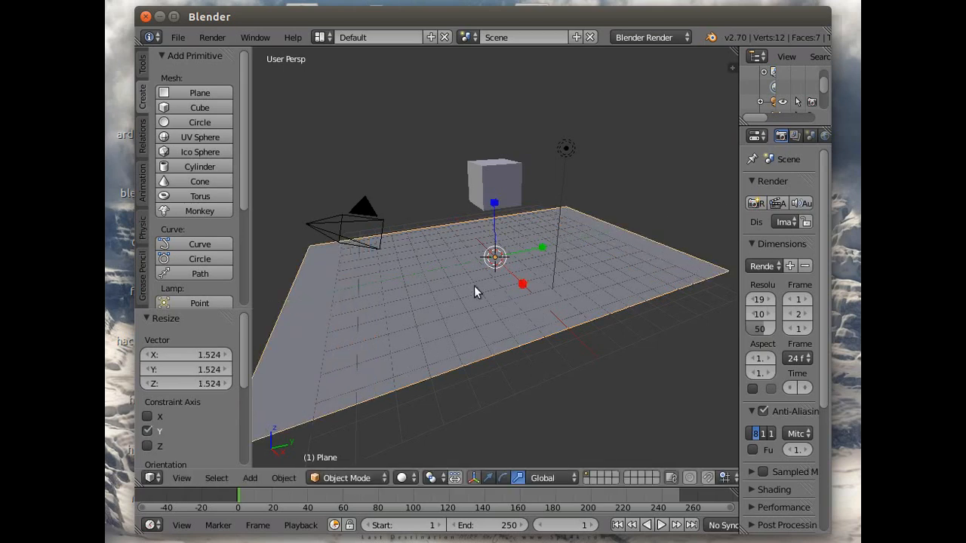
# - Widen the properties area and give the plane a new material with a light peach diffuse colour
pyautogui.moveTo(739, 155); pyautogui.dragTo(611, 157)
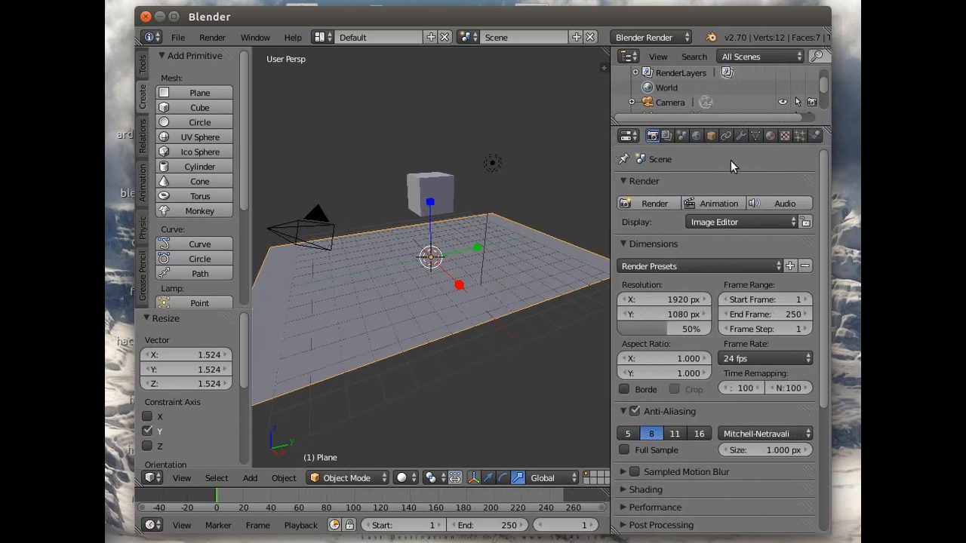
pyautogui.click(771, 137)
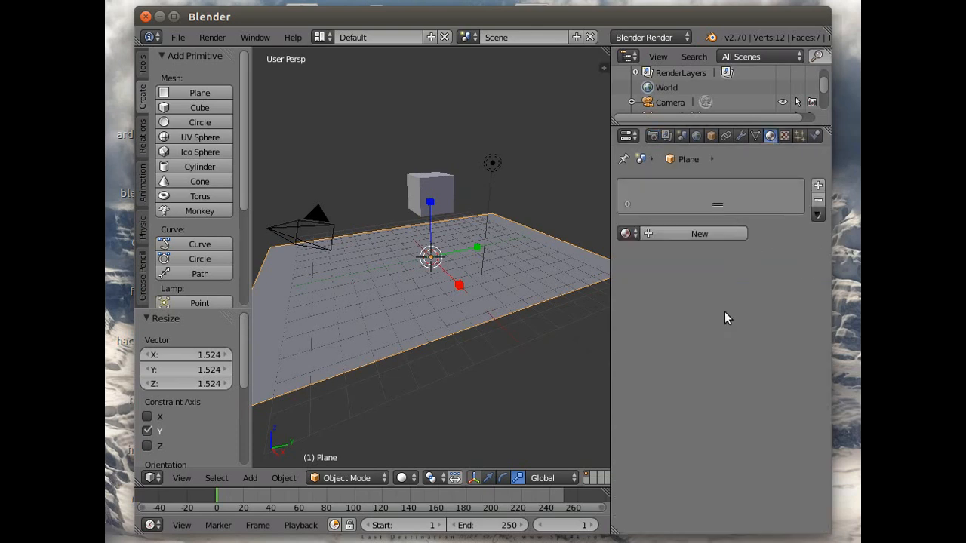
pyautogui.click(647, 232)
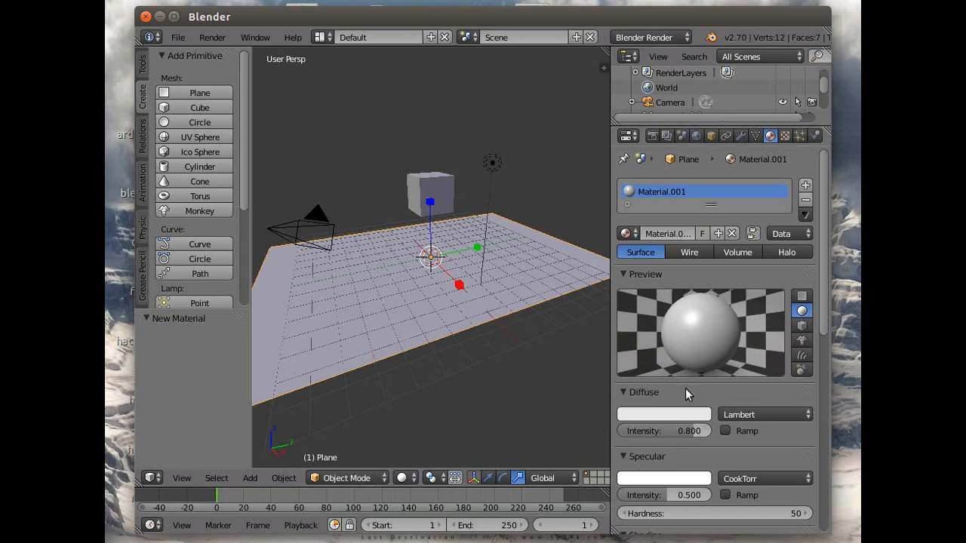
pyautogui.click(656, 414)
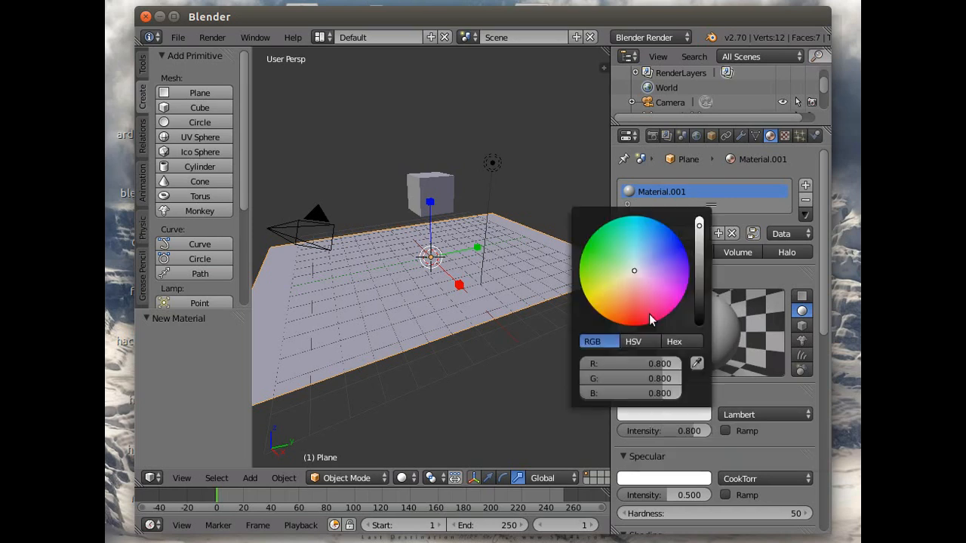
pyautogui.click(623, 297)
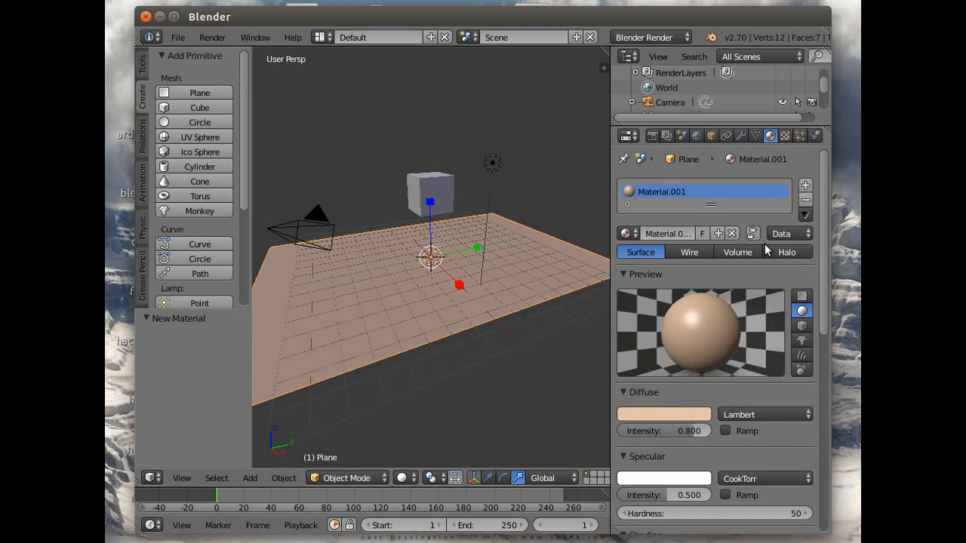
# - Add a new texture to the plane's material and set its type to Image or Movie
pyautogui.click(785, 136)
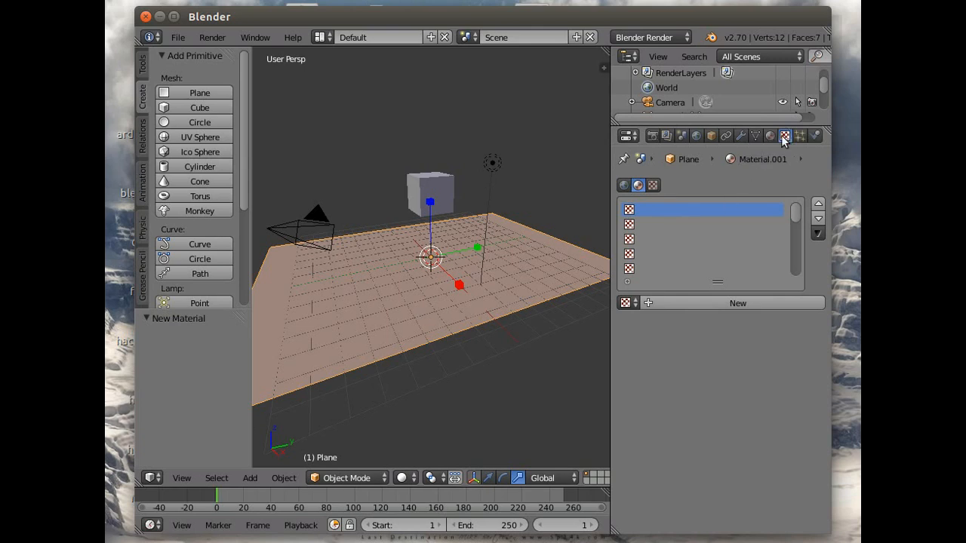
pyautogui.click(651, 302)
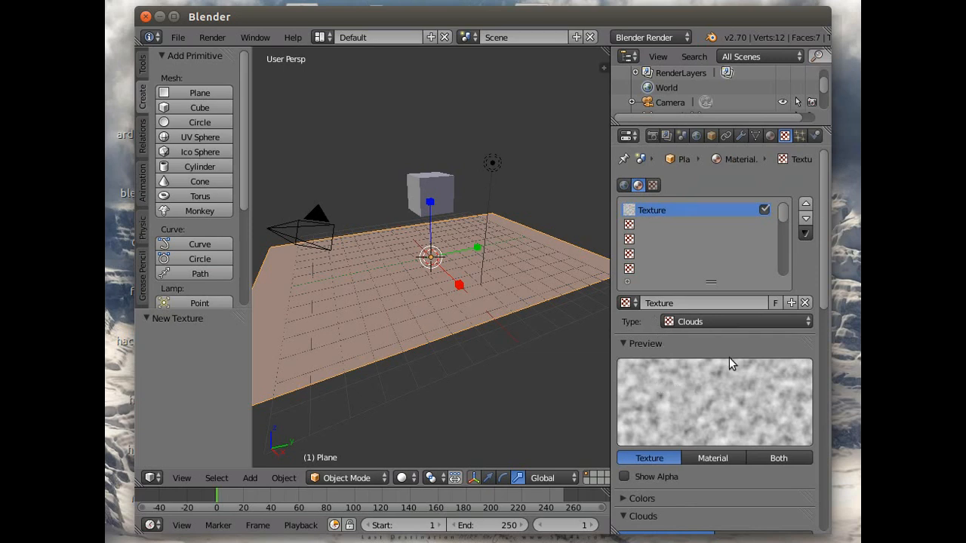
pyautogui.click(744, 321)
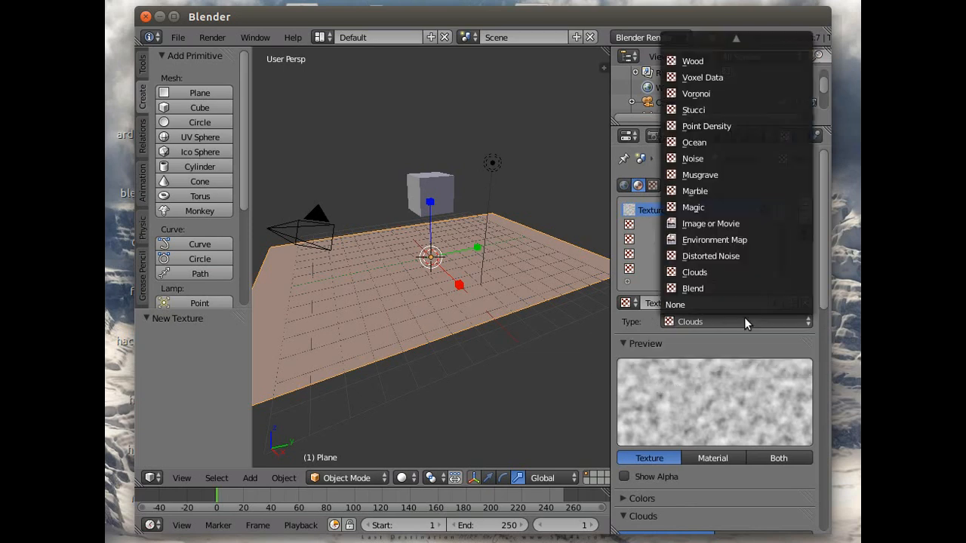
pyautogui.click(712, 224)
# - Load OTF_Garage_Floor_07.jpg from the Desktop tutorial folder into the texture and preview both texture and material on a flat plane
pyautogui.scroll(-1, 754, 384)
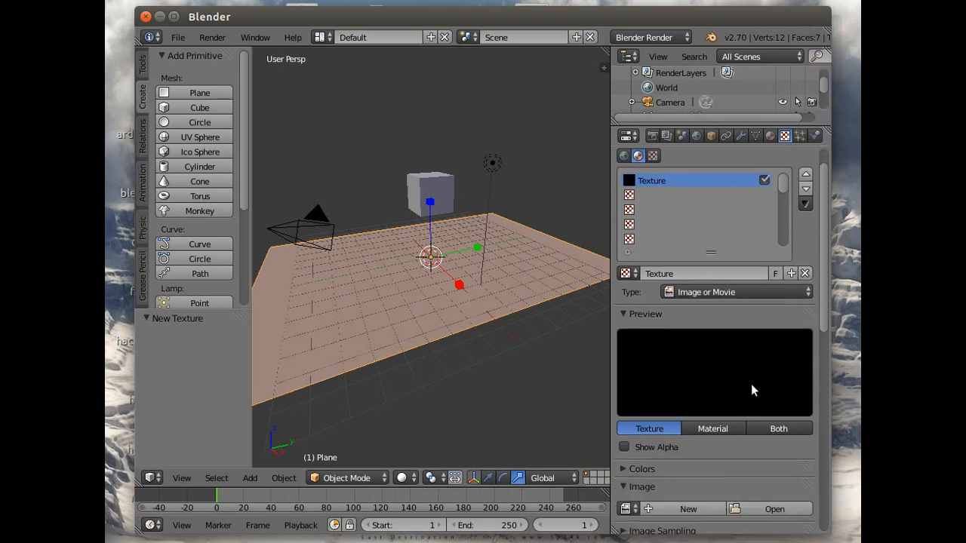
pyautogui.scroll(-3, 747, 384)
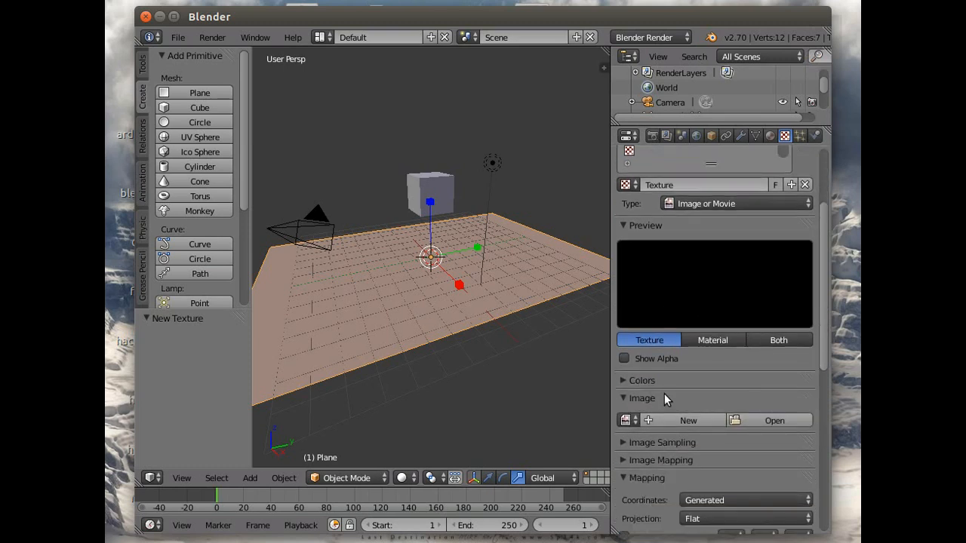
pyautogui.click(754, 421)
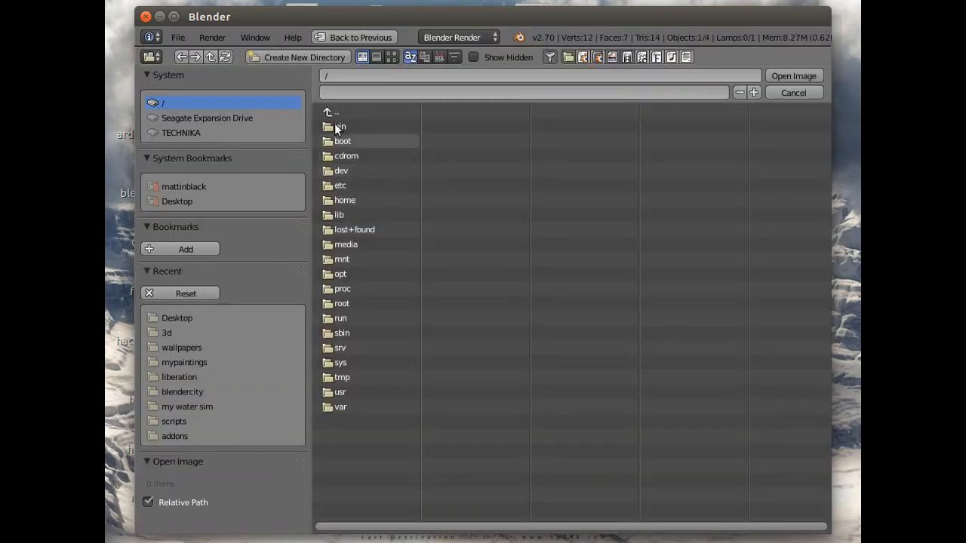
pyautogui.click(177, 199)
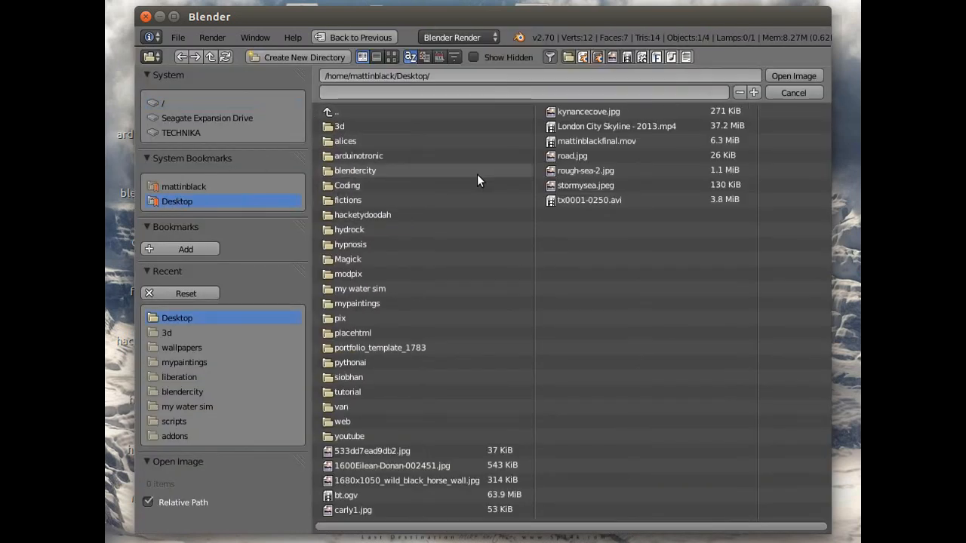
pyautogui.click(349, 392)
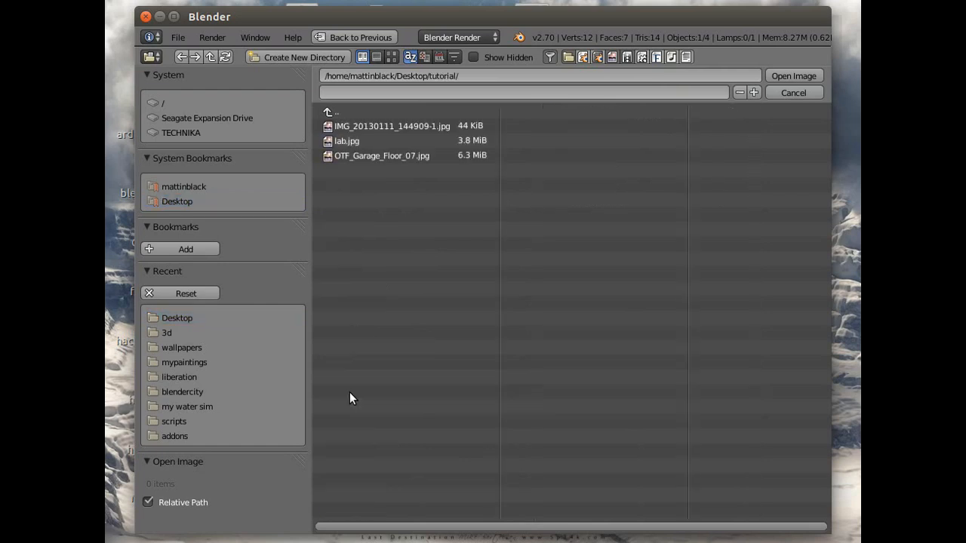
pyautogui.click(380, 157)
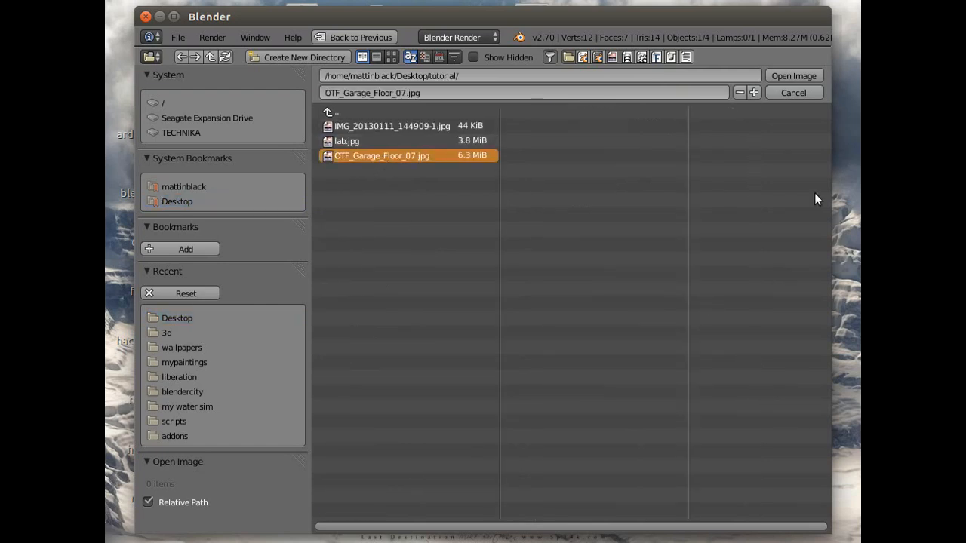
pyautogui.click(793, 74)
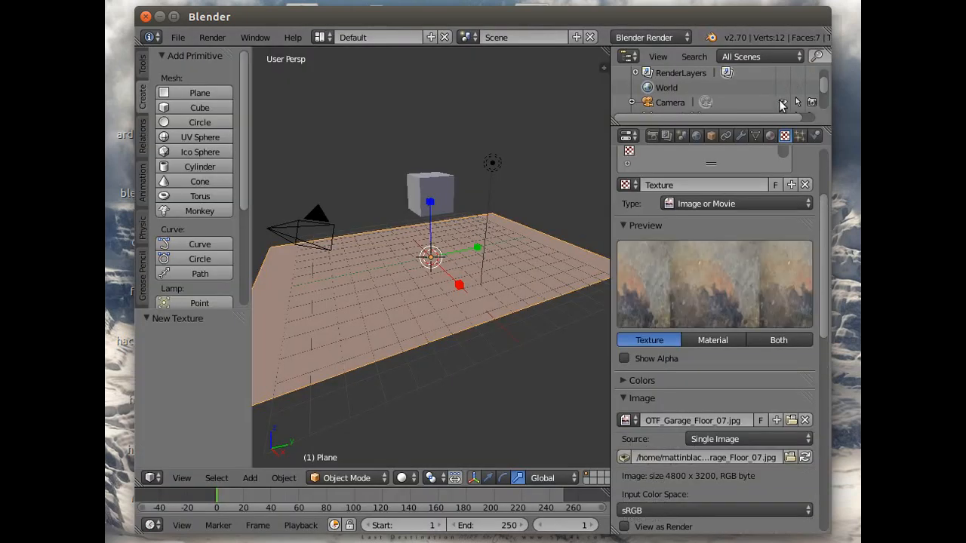
pyautogui.click(782, 339)
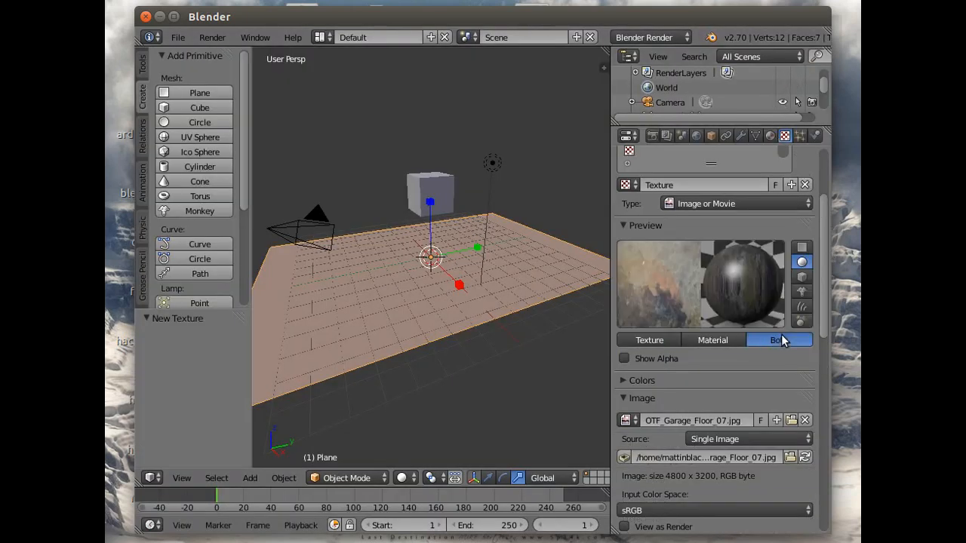
pyautogui.click(802, 247)
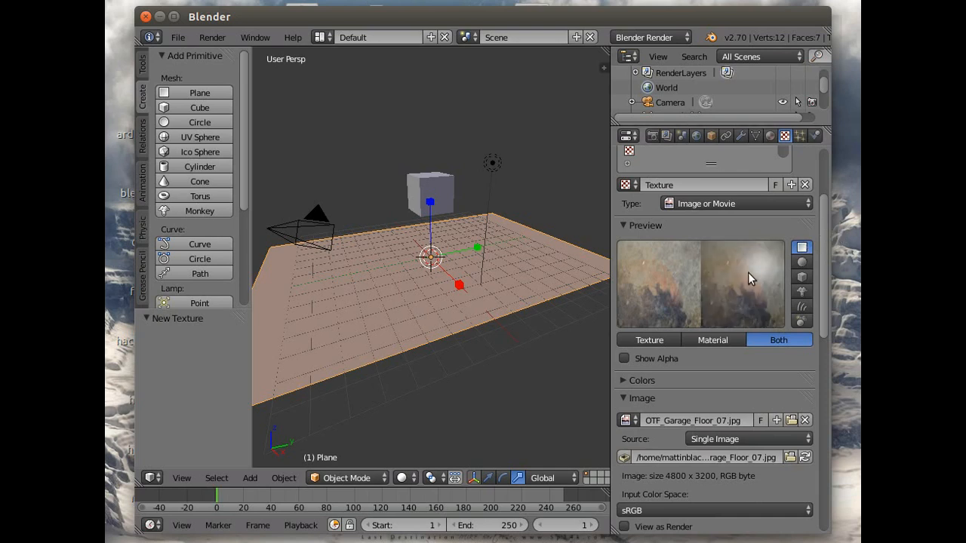
# - Enable the texture's Normal influence on the plane and set it to about 0.091
pyautogui.moveTo(823, 246); pyautogui.dragTo(822, 530)
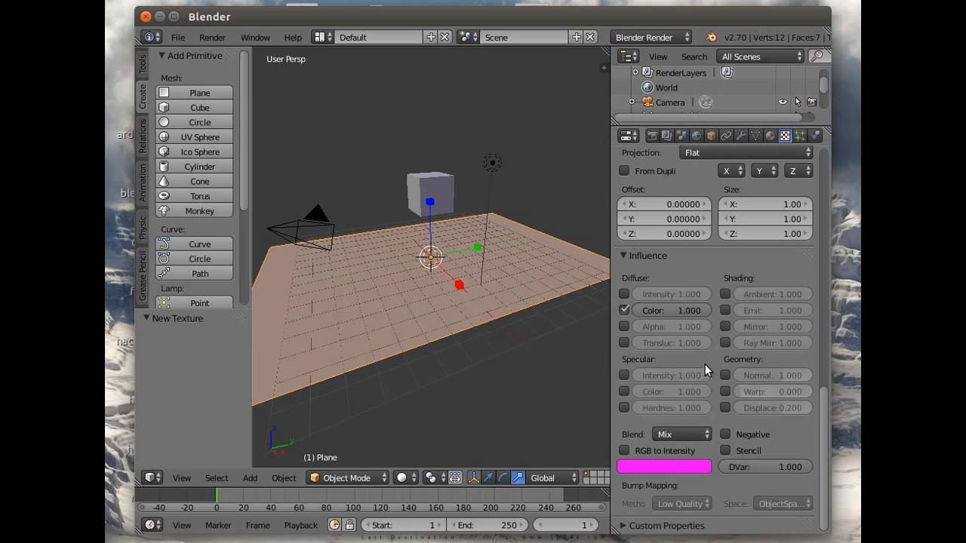
pyautogui.click(725, 375)
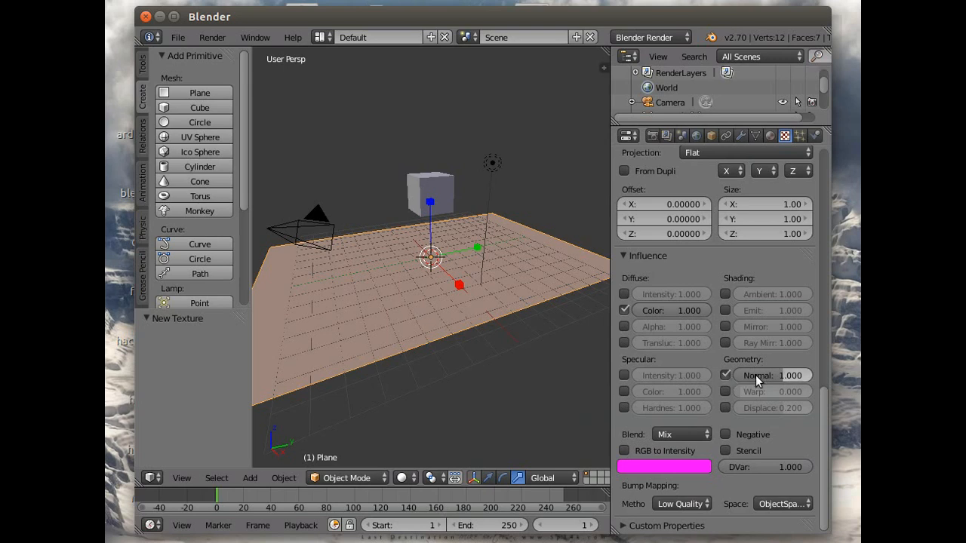
pyautogui.moveTo(780, 374); pyautogui.dragTo(755, 374)
pyautogui.moveTo(787, 375); pyautogui.dragTo(788, 375)
pyautogui.moveTo(788, 376); pyautogui.dragTo(788, 376)
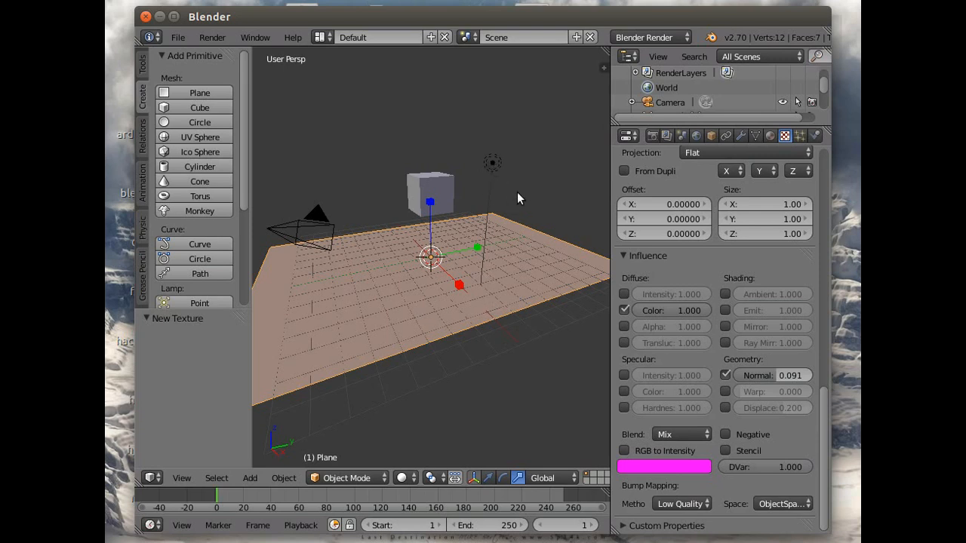
# - Select the lamp above the plane and change its type to Spot
pyautogui.rightClick(492, 162)
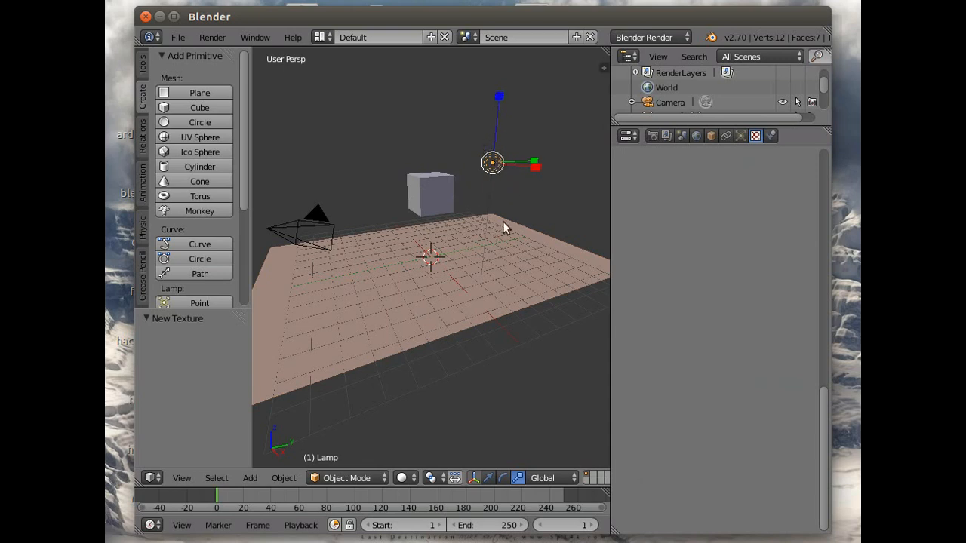
pyautogui.click(740, 136)
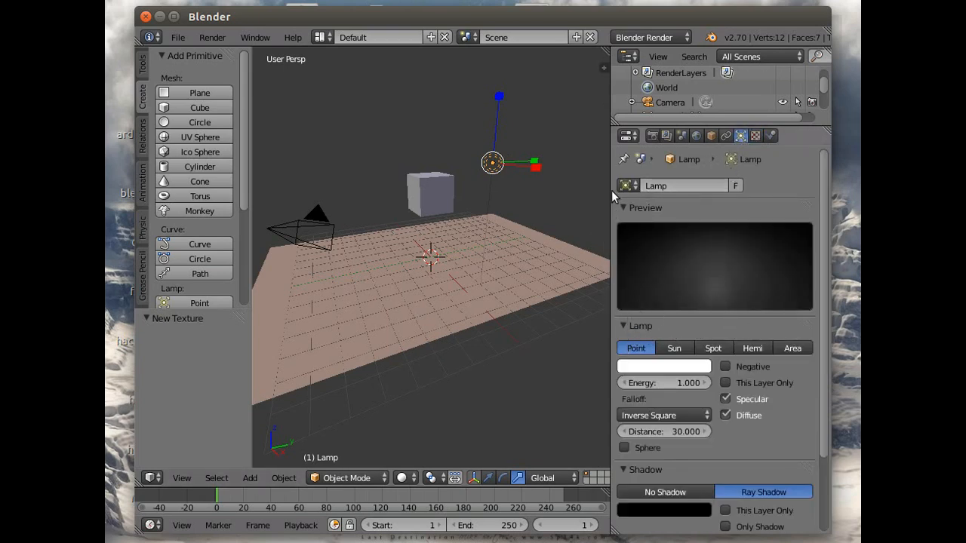
pyautogui.click(717, 348)
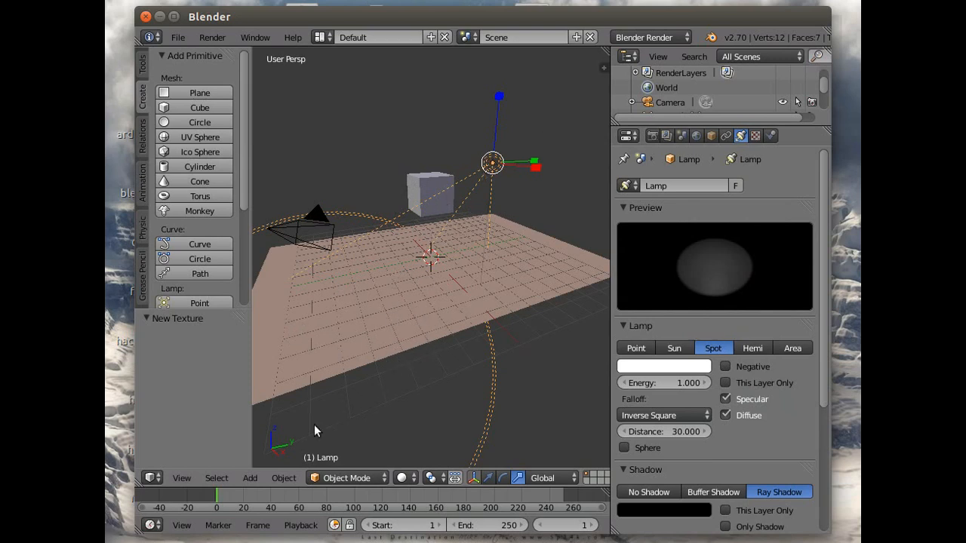
# - Move the spot lamp up about 4.67 along Z and about 5.54 along X, checking its placement from the camera view
pyautogui.click(181, 477)
pyautogui.click(218, 421)
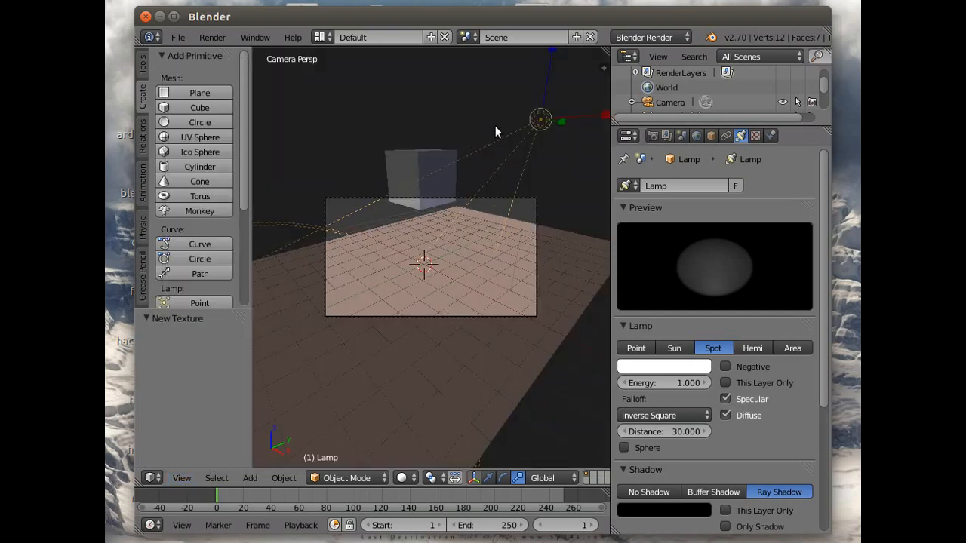
pyautogui.scroll(-5, 535, 225)
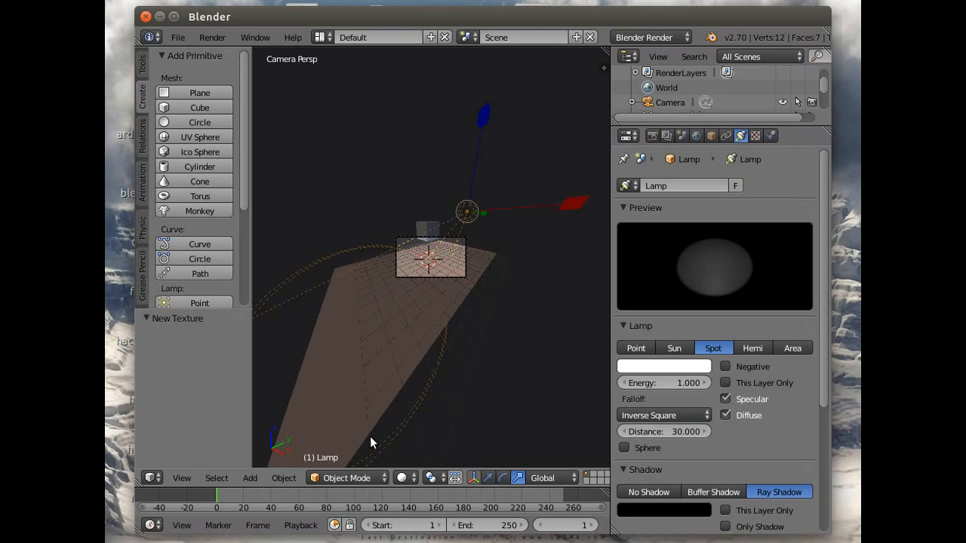
pyautogui.click(488, 478)
pyautogui.moveTo(480, 130); pyautogui.dragTo(494, 449)
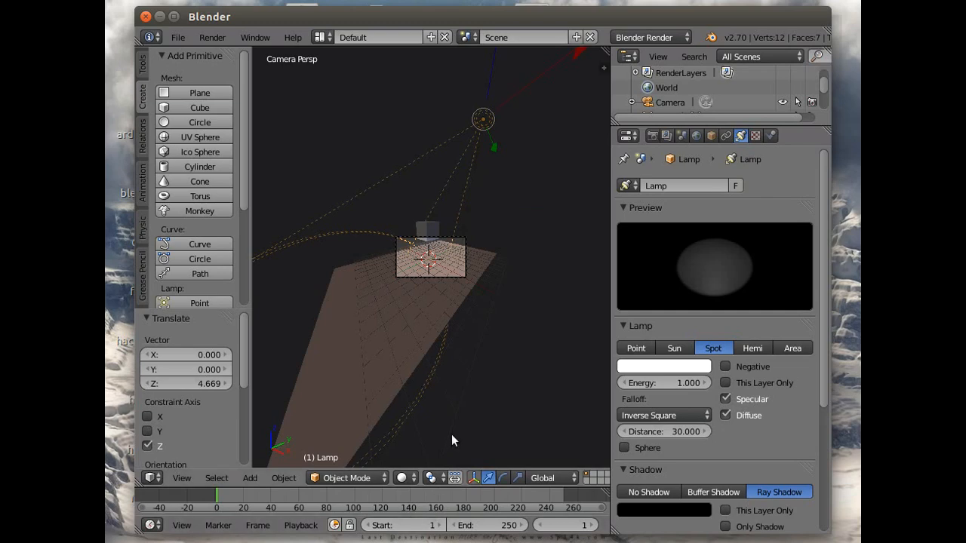
pyautogui.moveTo(457, 421); pyautogui.dragTo(451, 427, button='middle')
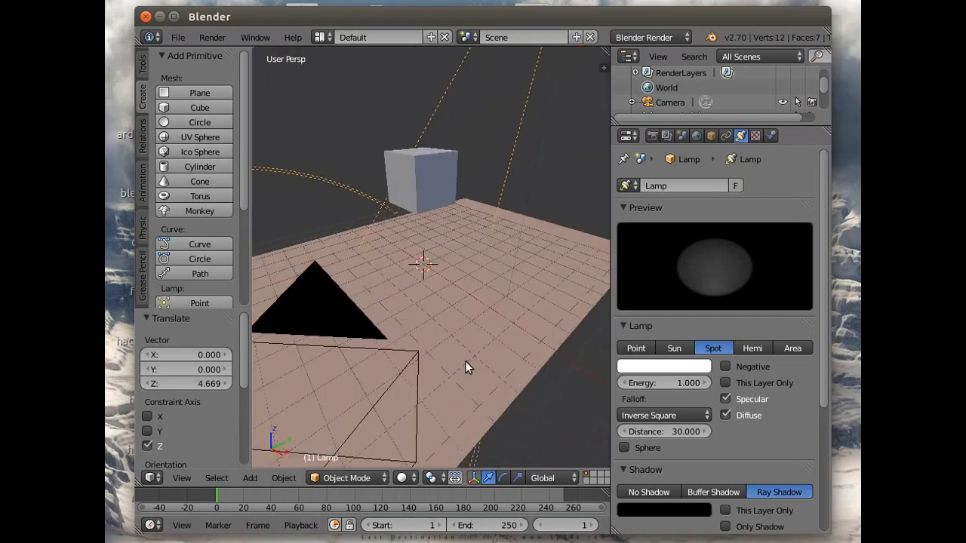
pyautogui.scroll(-8, 466, 359)
pyautogui.moveTo(502, 205); pyautogui.dragTo(541, 211)
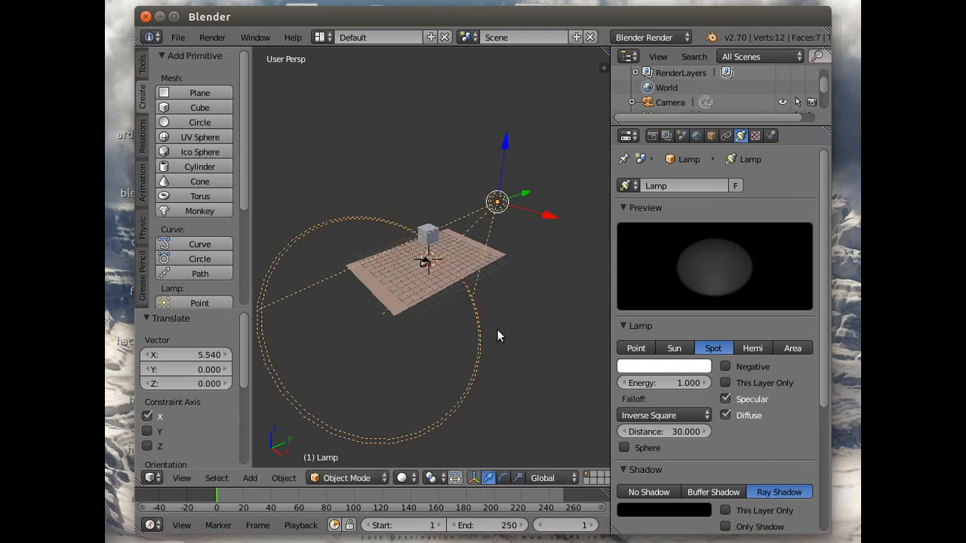
# - Set the spot lamp's energy to about 9.22 and render the image
pyautogui.moveTo(664, 383); pyautogui.dragTo(713, 382)
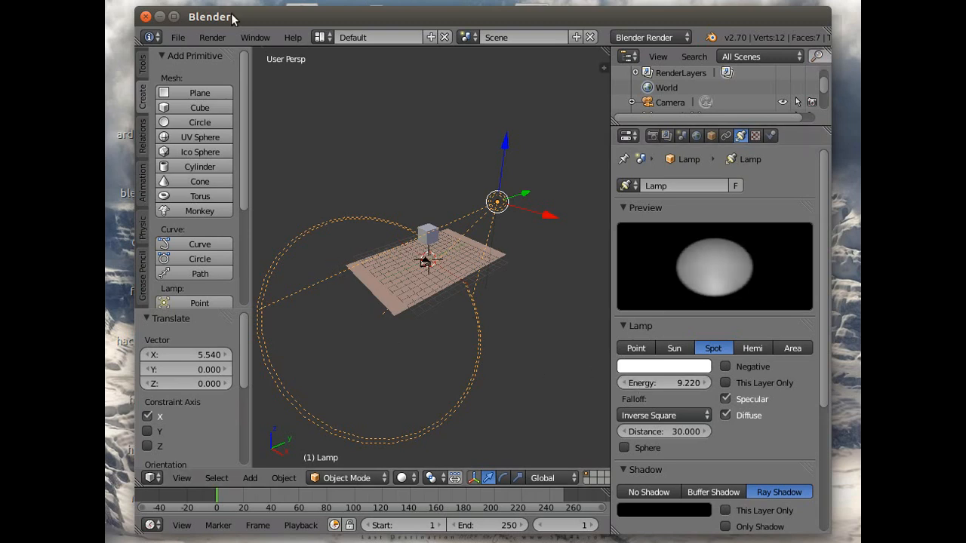
pyautogui.click(213, 42)
pyautogui.click(224, 53)
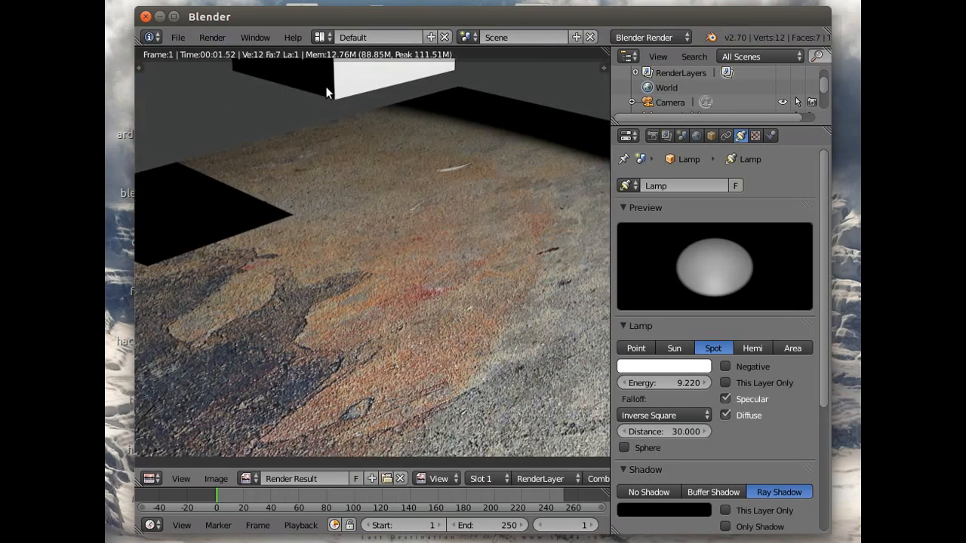
pyautogui.scroll(-2, 391, 215)
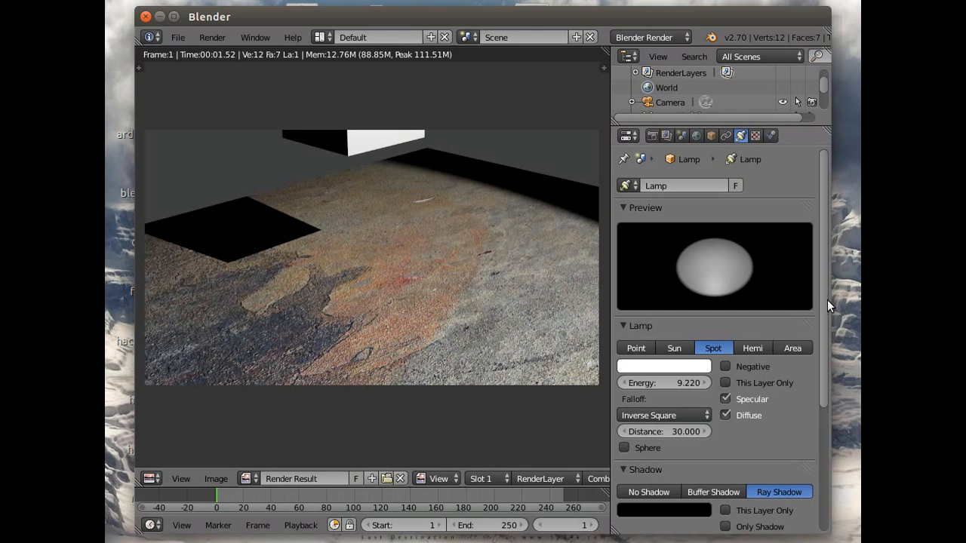
# - Set the lamp's ray shadow soft size to 3 and samples to 5, and render the image again
pyautogui.moveTo(823, 299); pyautogui.dragTo(823, 483)
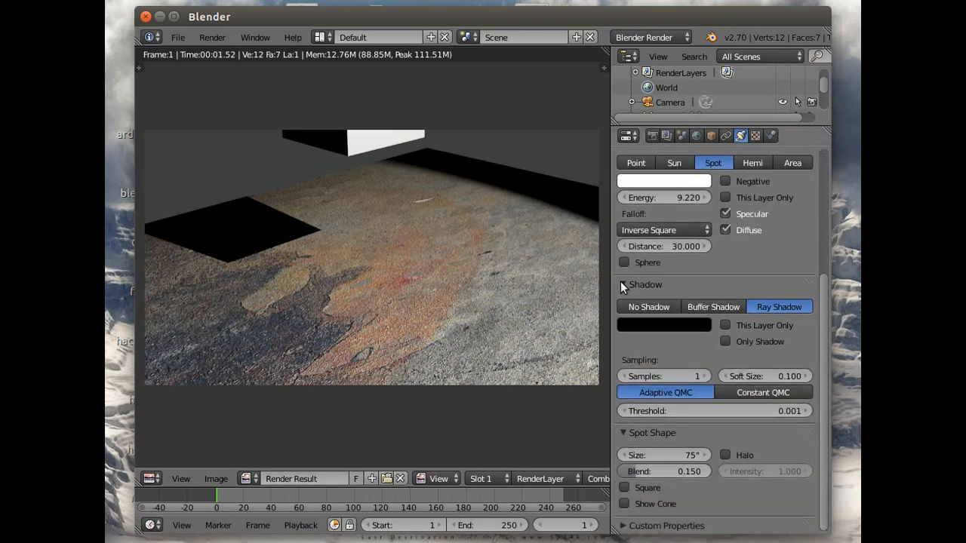
pyautogui.moveTo(822, 299); pyautogui.dragTo(823, 154)
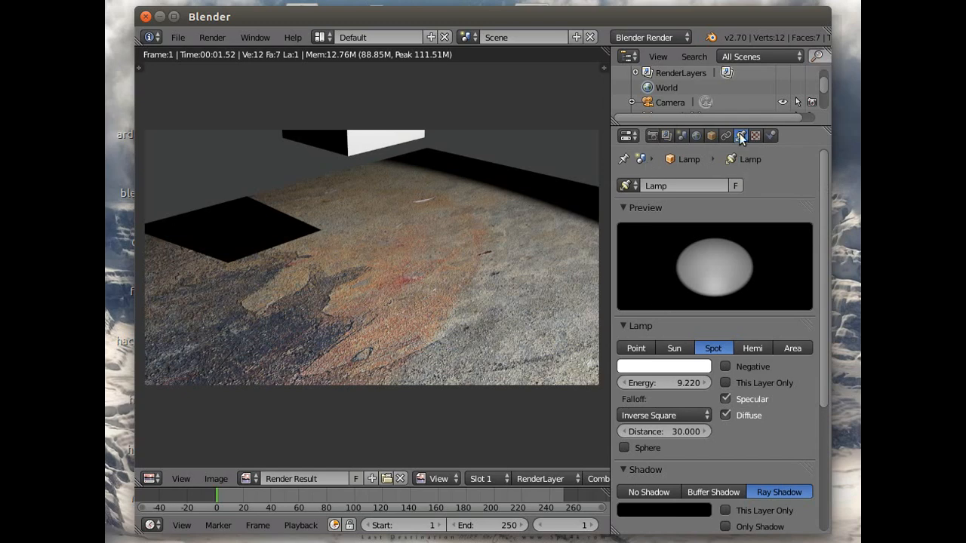
pyautogui.moveTo(823, 188); pyautogui.dragTo(828, 353)
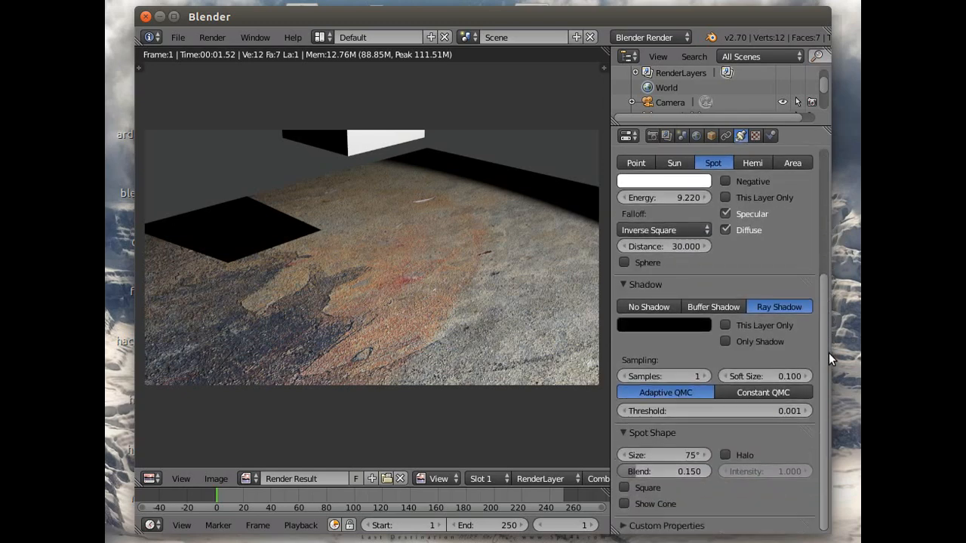
pyautogui.click(751, 376)
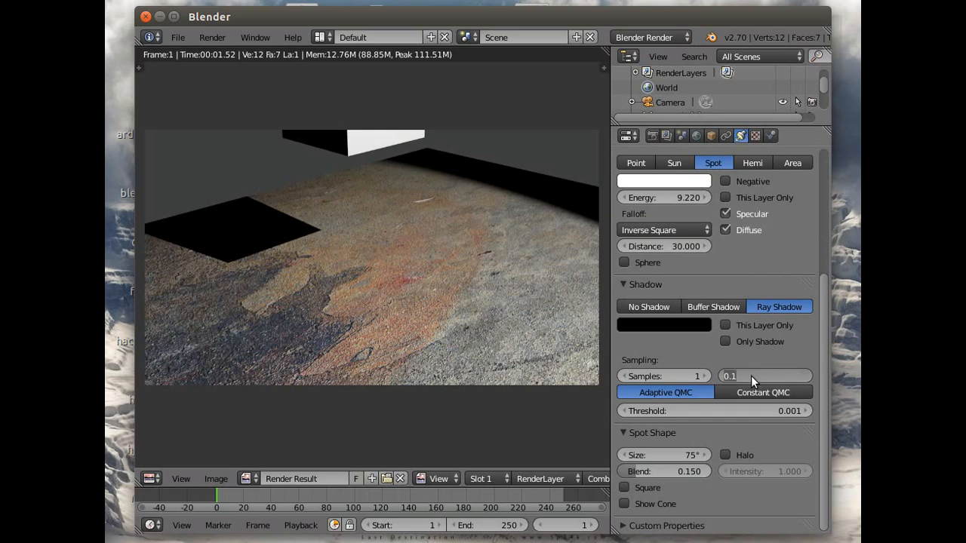
pyautogui.write('3')
pyautogui.press('Return')
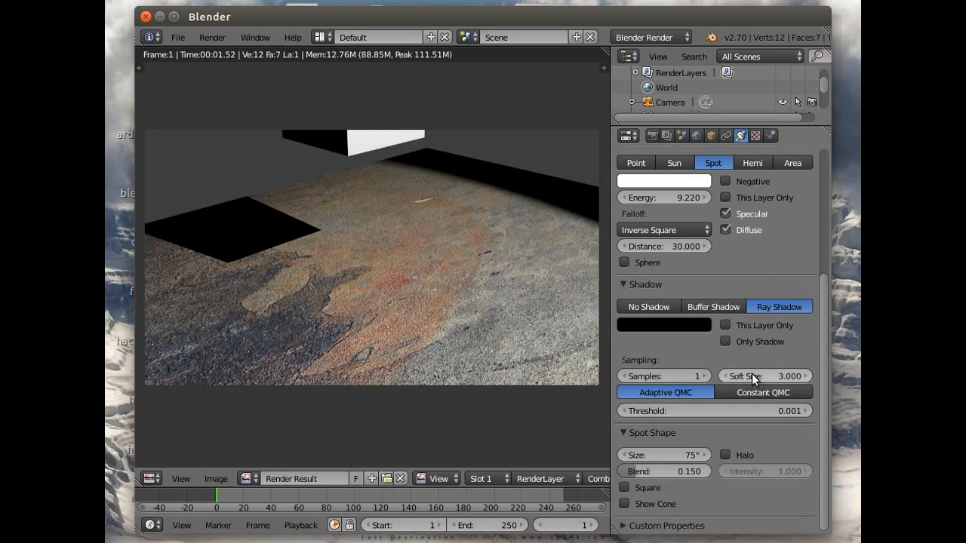
pyautogui.click(687, 377)
pyautogui.write('5')
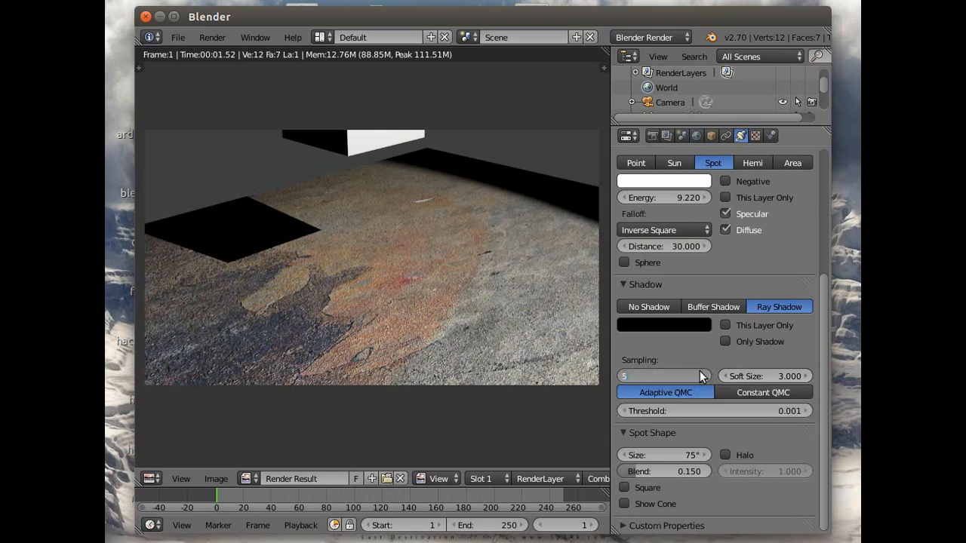
pyautogui.press('Return')
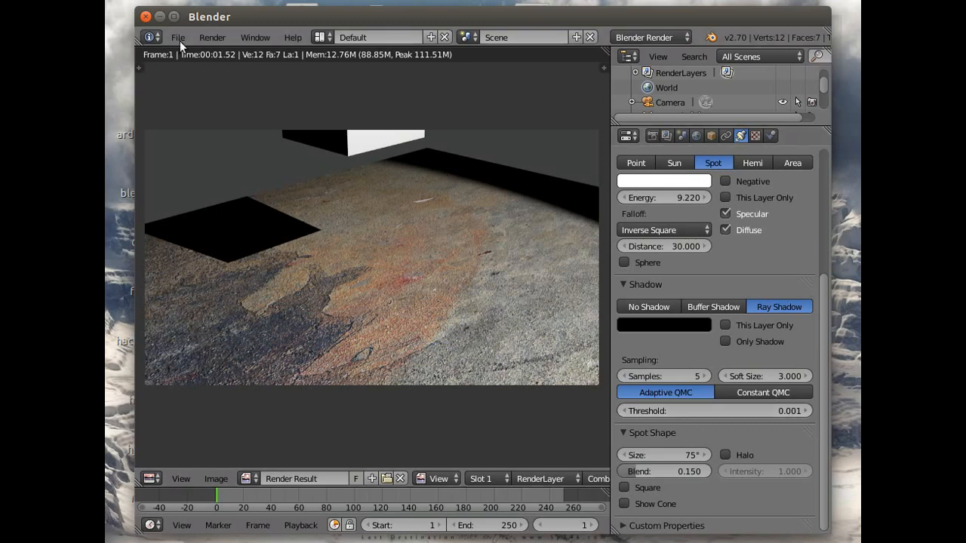
pyautogui.click(206, 34)
pyautogui.click(219, 52)
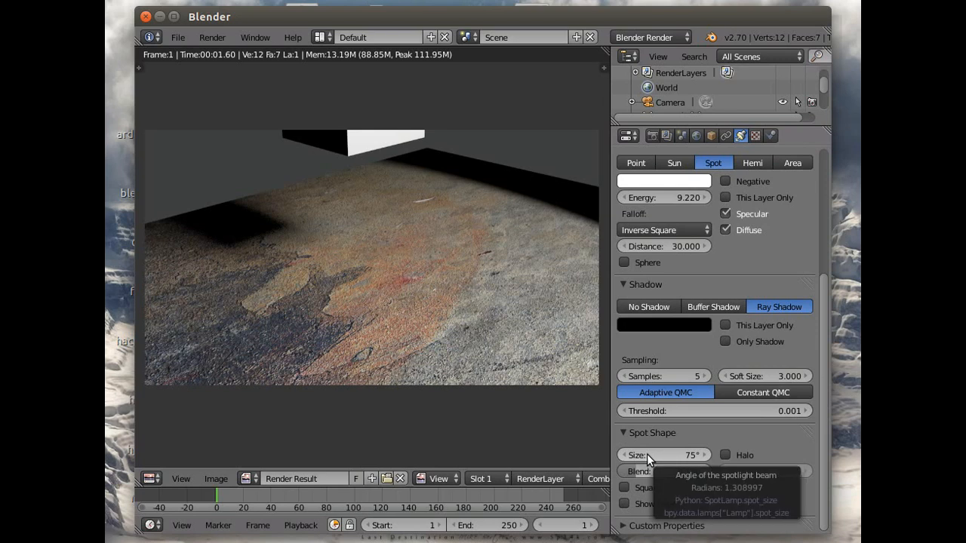
# - Widen the spot lamp's beam size to 128°, re-render the image and return to the 3D view
pyautogui.moveTo(661, 457); pyautogui.dragTo(663, 485)
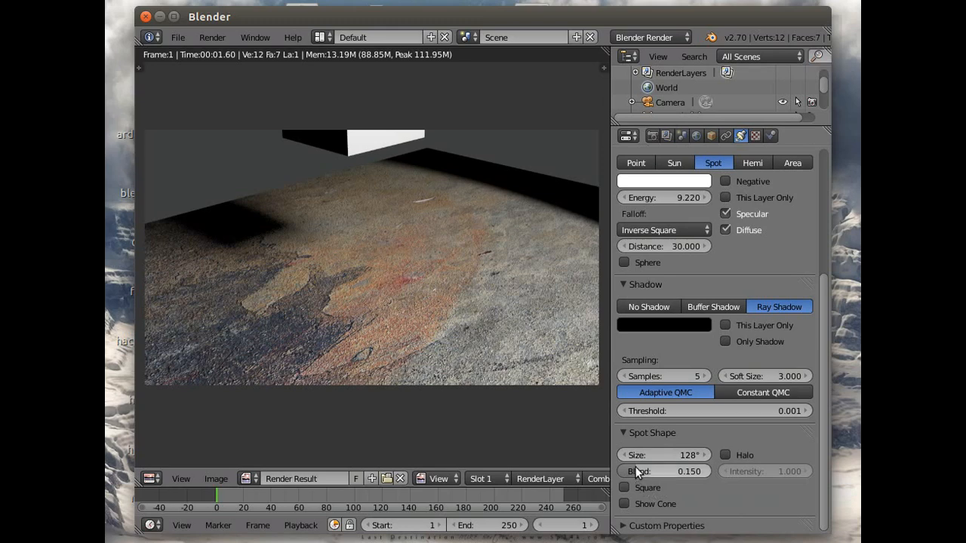
pyautogui.click(212, 37)
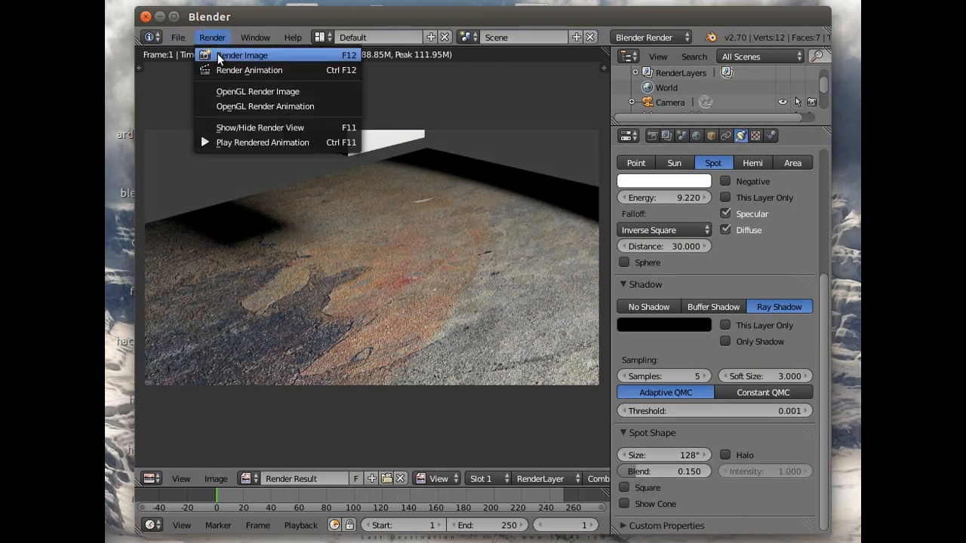
pyautogui.click(218, 54)
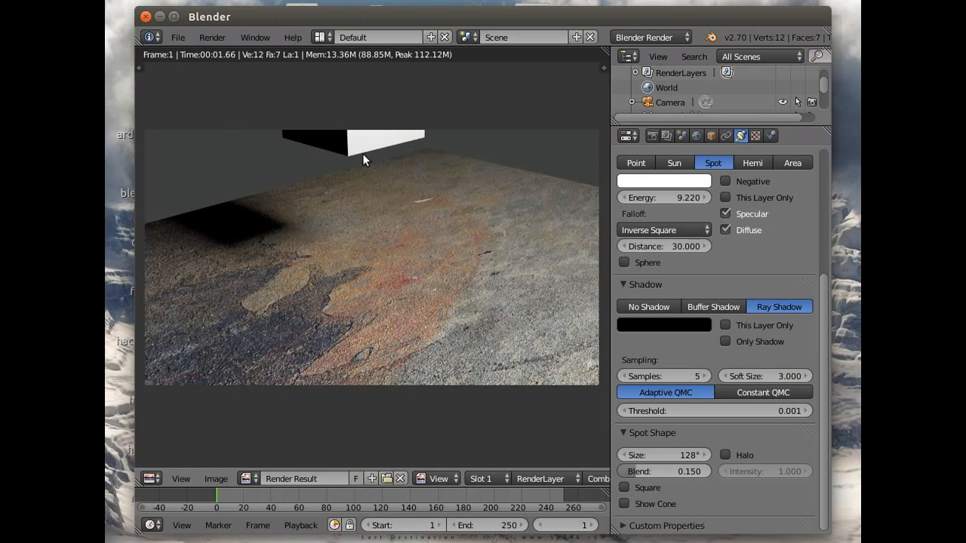
pyautogui.click(215, 35)
pyautogui.click(255, 126)
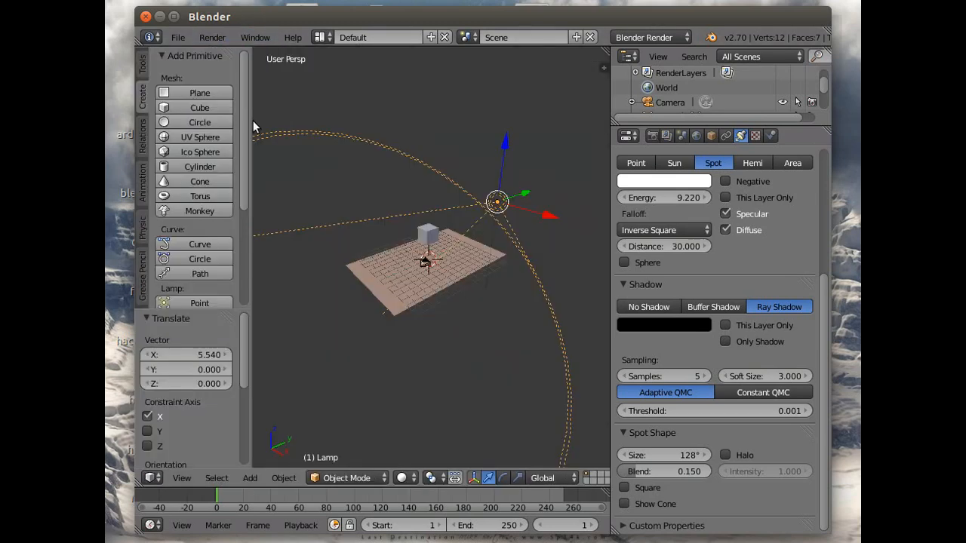
# - View the scene through the camera, enlarged around the floor plane and the cube
pyautogui.scroll(3, 453, 349)
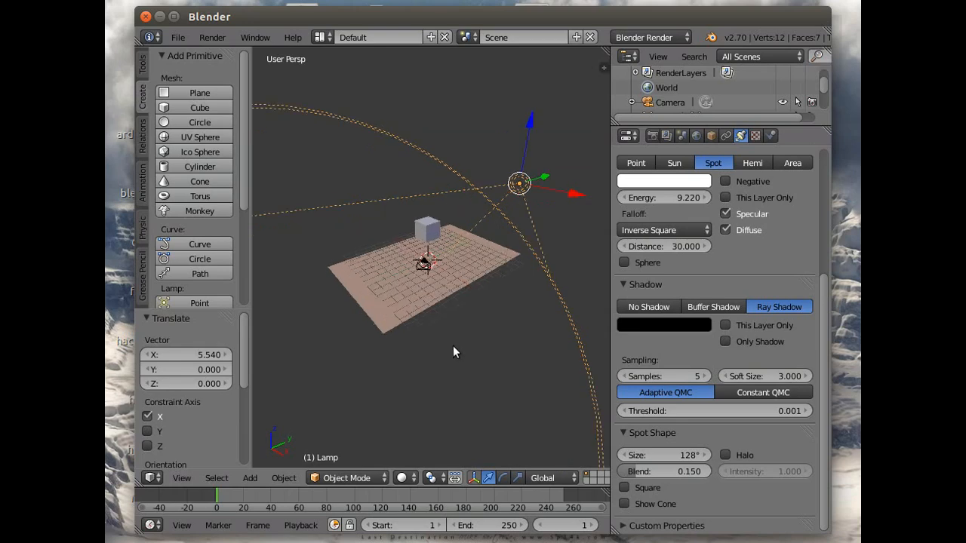
pyautogui.scroll(3, 449, 347)
pyautogui.moveTo(444, 340); pyautogui.dragTo(343, 364, button='middle')
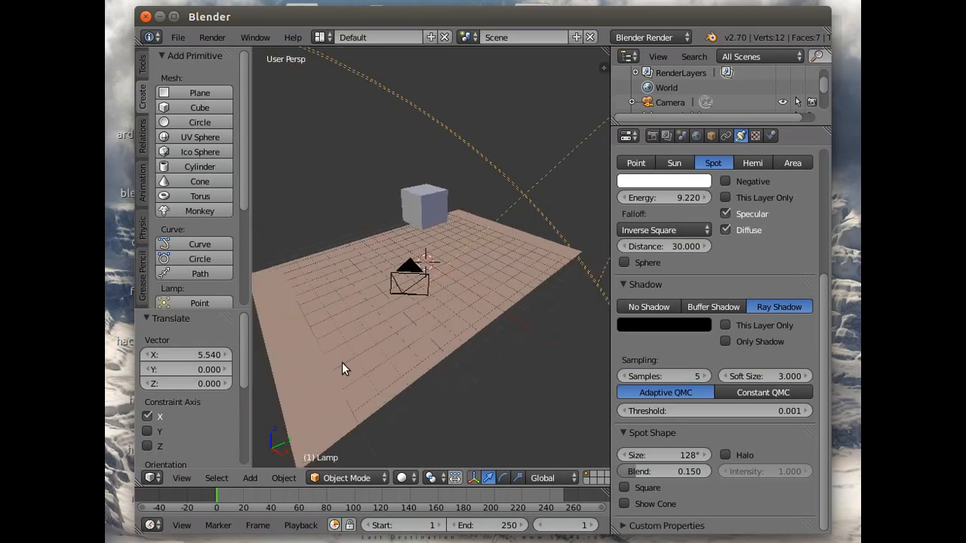
pyautogui.click(172, 475)
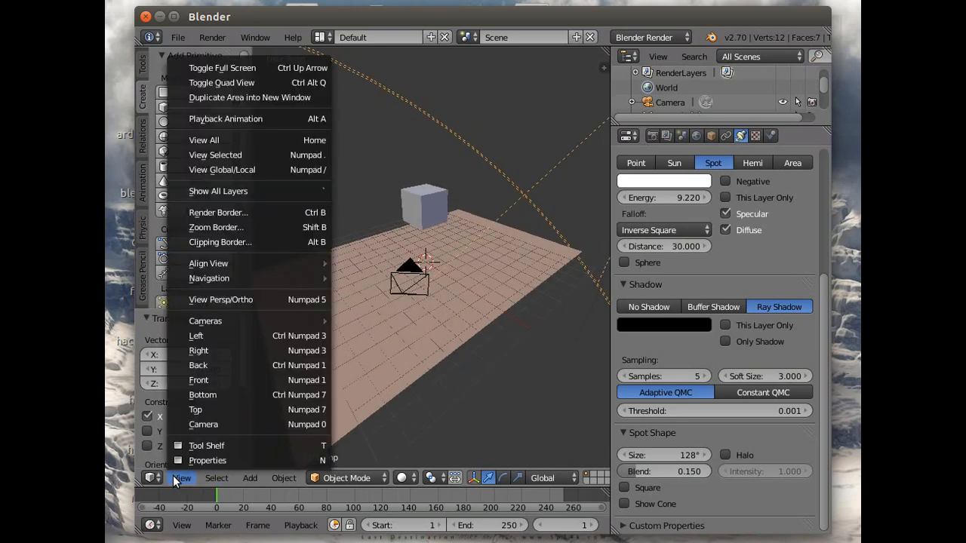
pyautogui.click(221, 422)
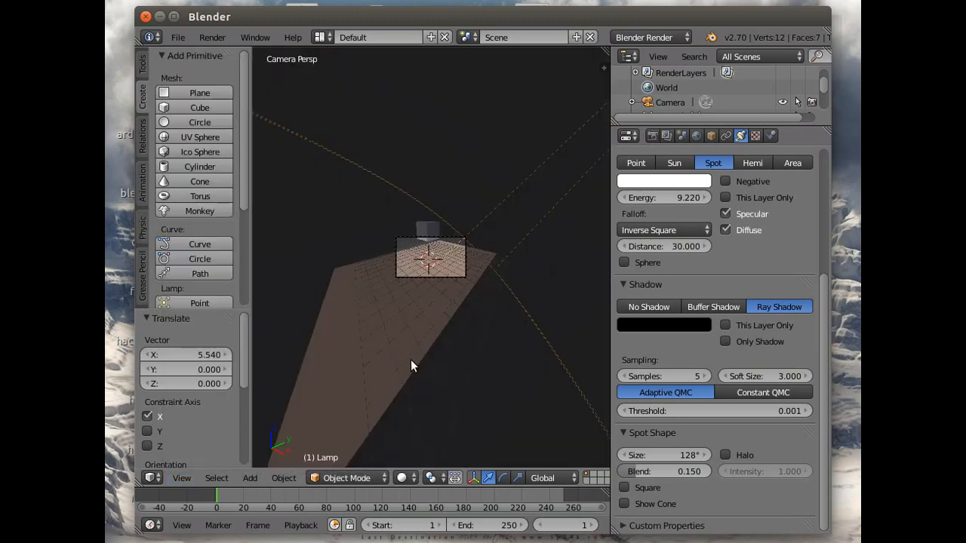
pyautogui.scroll(4, 410, 359)
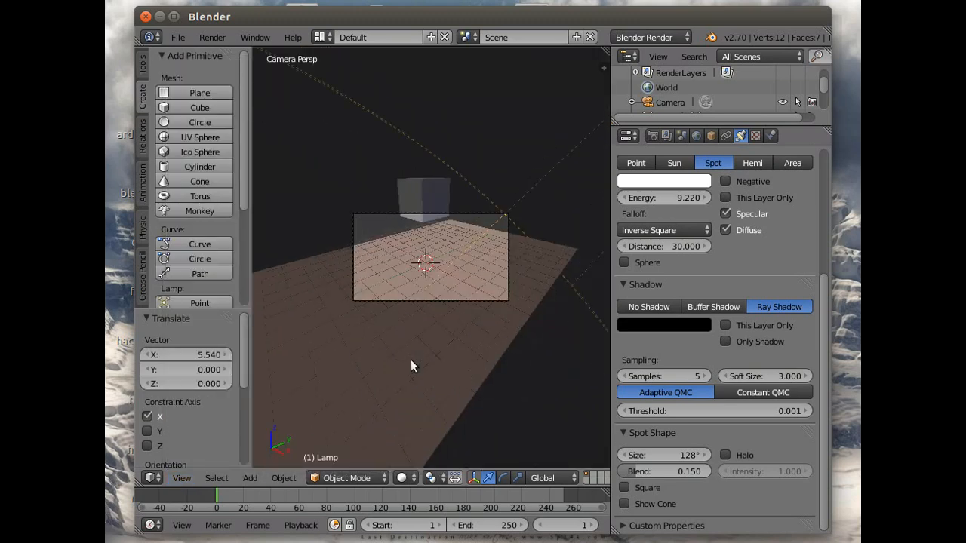
pyautogui.scroll(3, 410, 366)
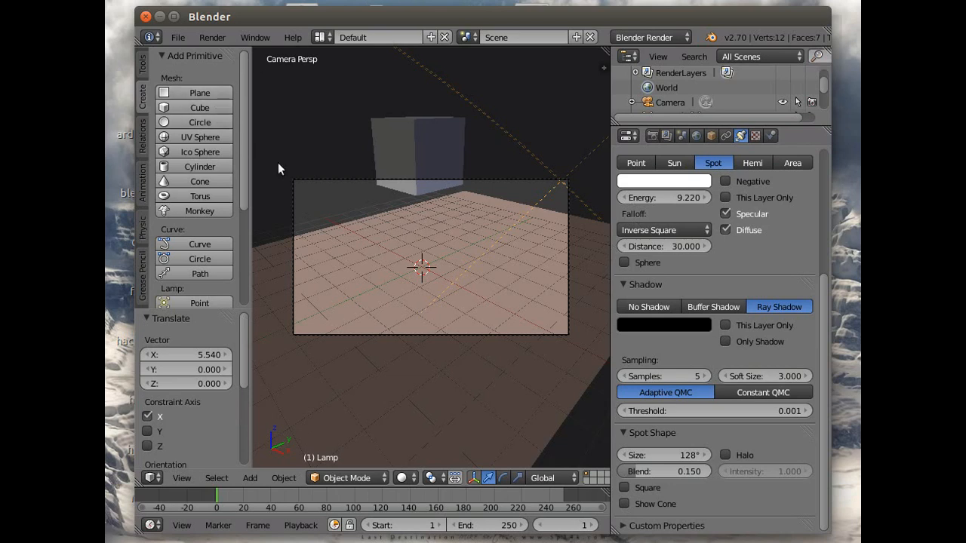
# - Search the add-ons in the user preferences for "ima" and make sure Import Images as Planes is enabled
pyautogui.click(179, 39)
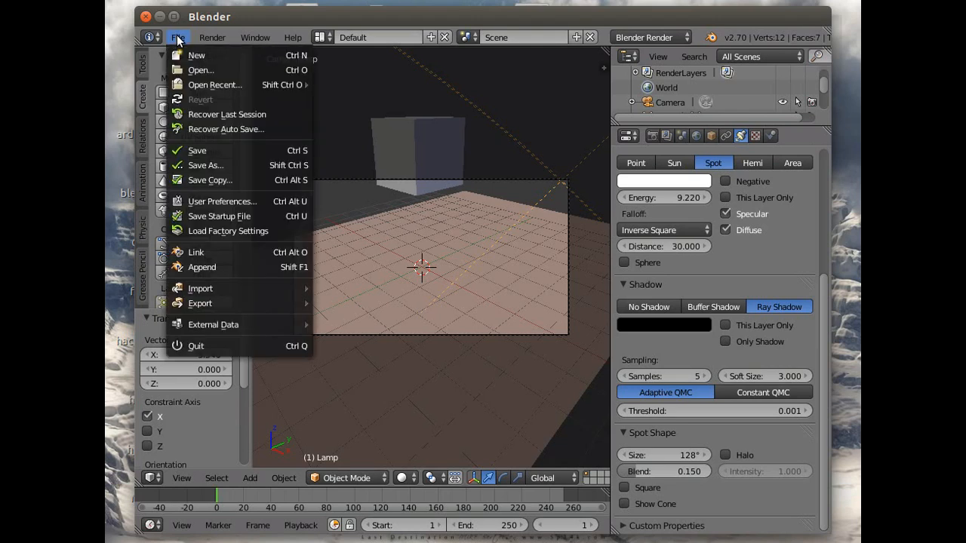
pyautogui.click(218, 202)
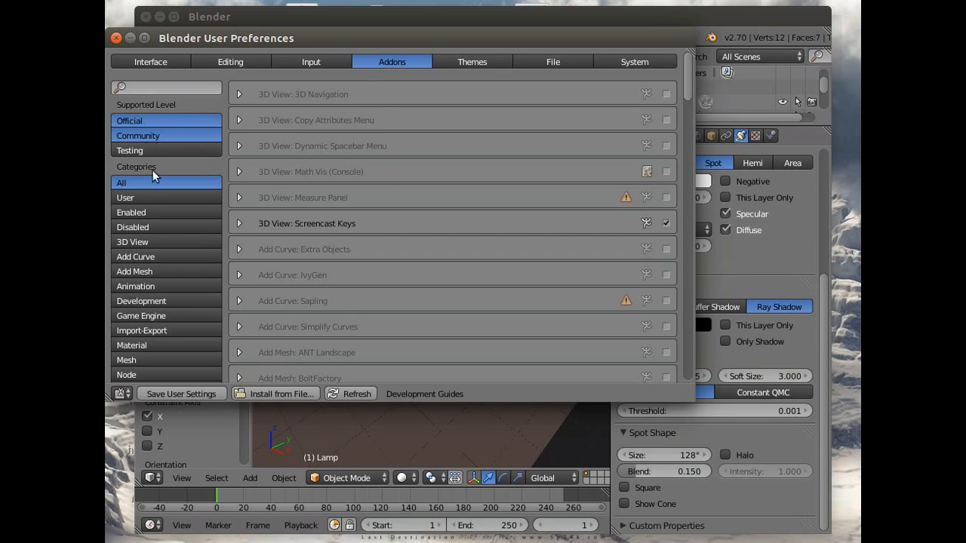
pyautogui.click(147, 89)
pyautogui.write('im')
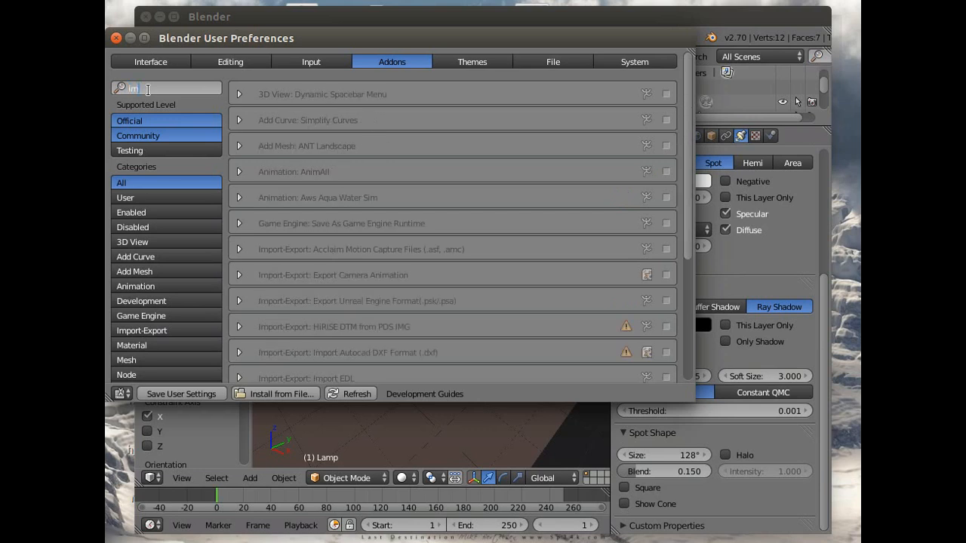
pyautogui.write('a')
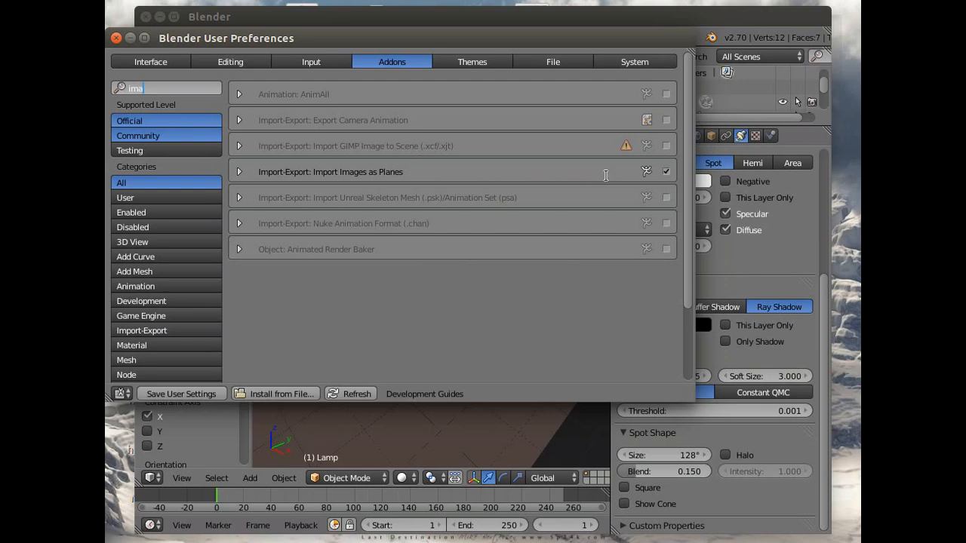
pyautogui.click(666, 171)
pyautogui.click(116, 38)
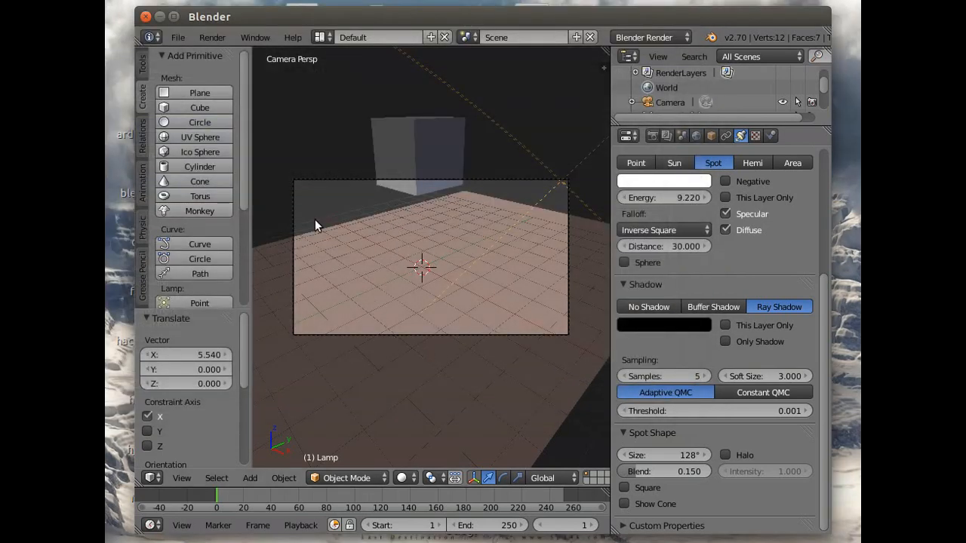
# - Import lab.jpg from the tutorial folder on the Desktop as an image plane
pyautogui.click(178, 37)
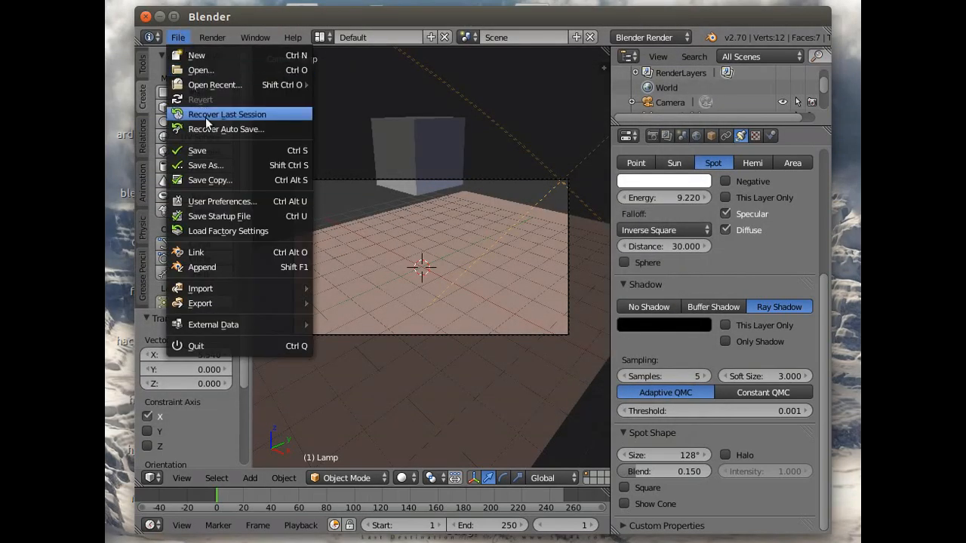
pyautogui.moveTo(221, 287)
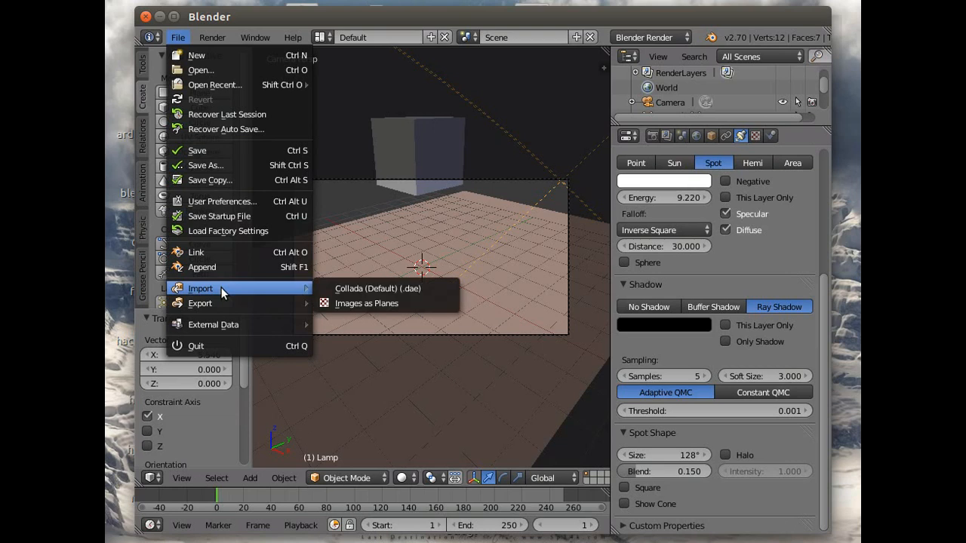
pyautogui.click(378, 301)
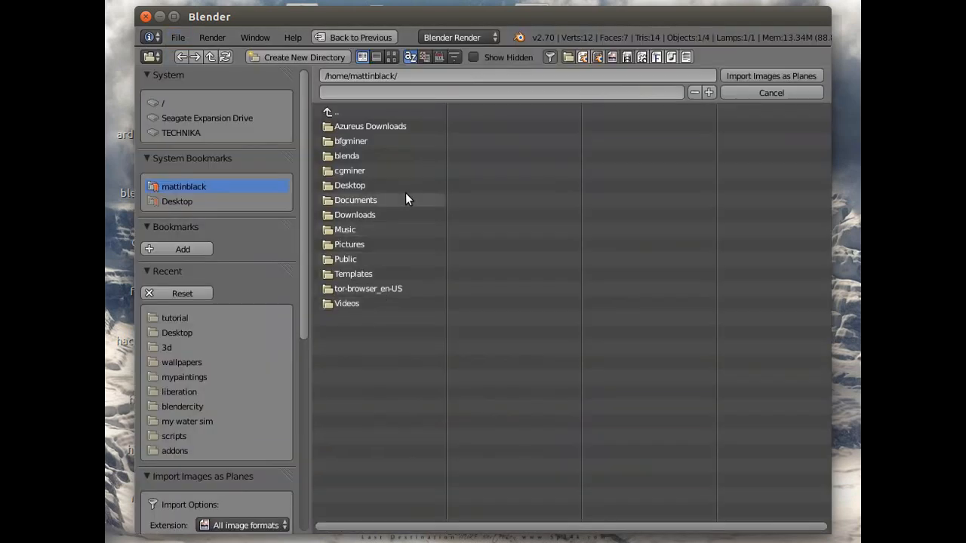
pyautogui.click(181, 201)
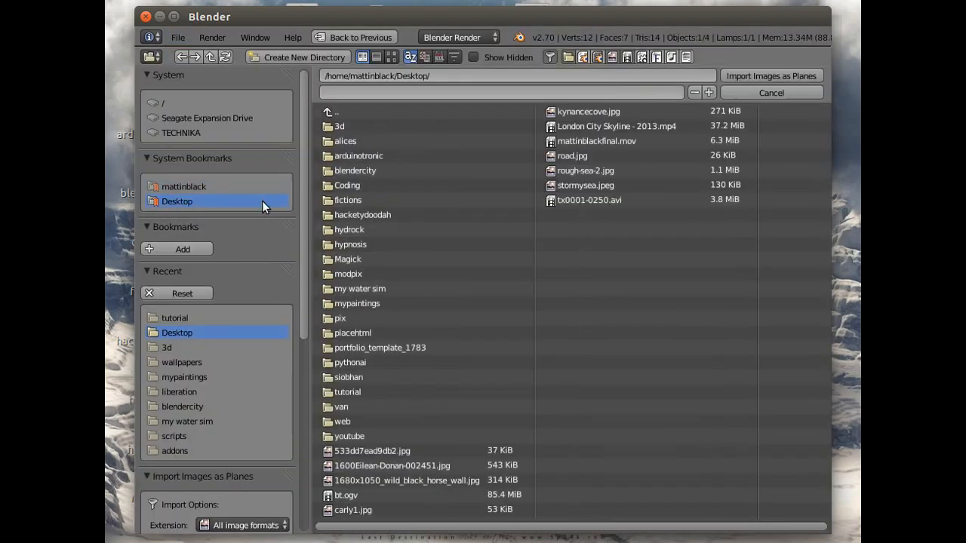
pyautogui.click(355, 391)
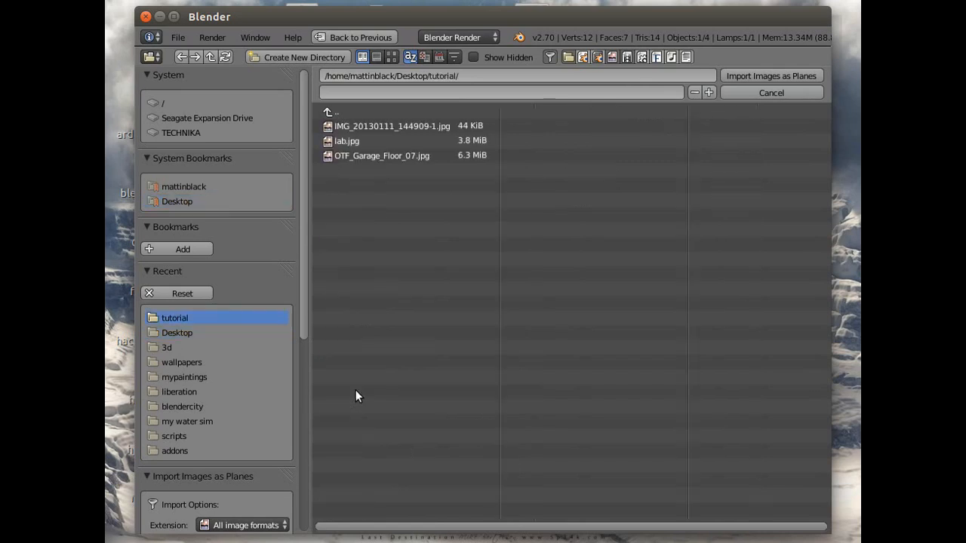
pyautogui.click(355, 142)
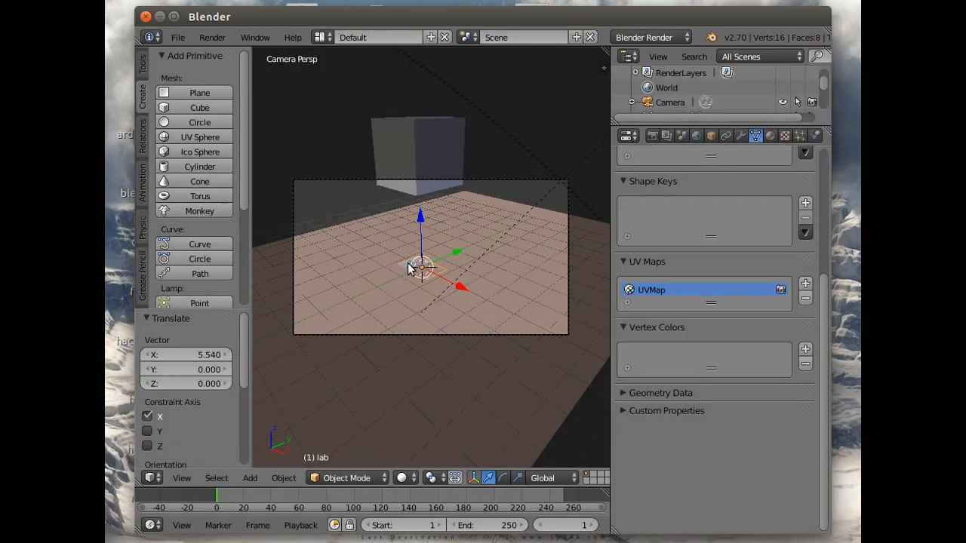
# - Rotate the lab plane 90° about X and about 46° about Z so it stands upright facing the camera
pyautogui.click(710, 136)
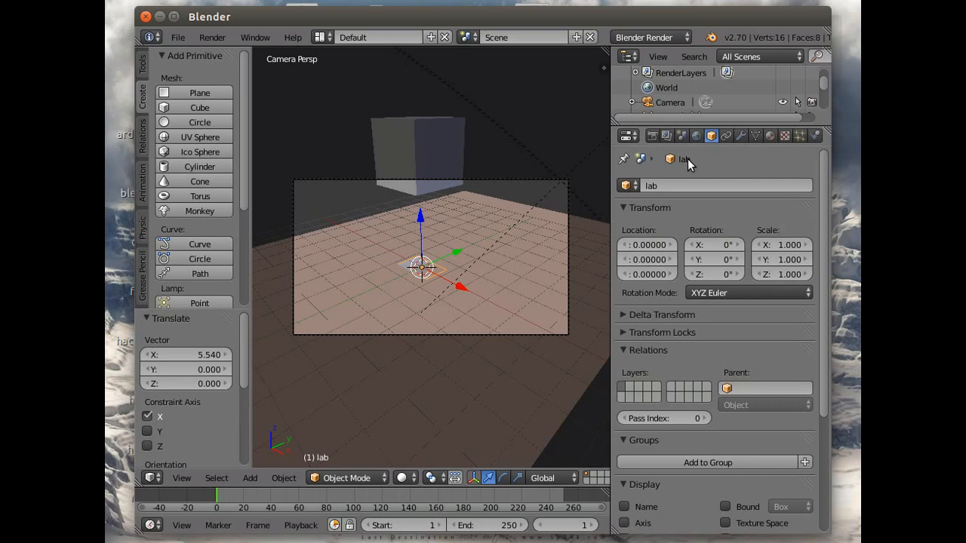
pyautogui.click(708, 246)
pyautogui.press('Return')
pyautogui.click(502, 477)
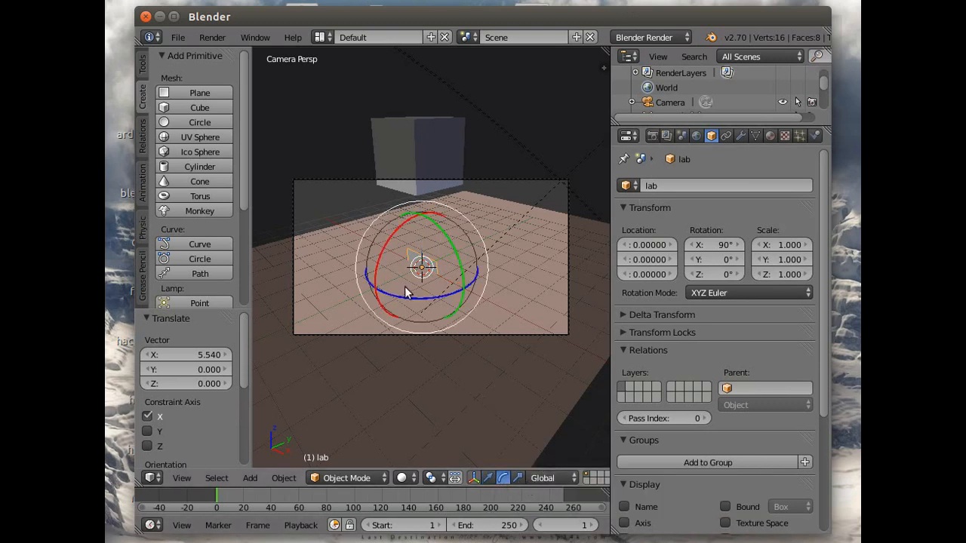
pyautogui.moveTo(406, 297); pyautogui.dragTo(433, 302)
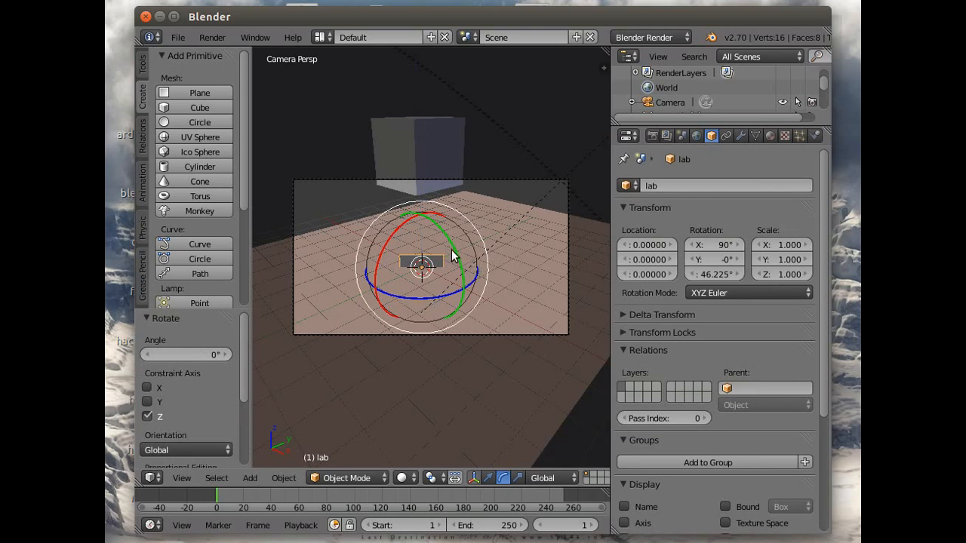
# - Scale the lab plane up to about 5.75 and move it to about X -4, Y 6.41 in the top view
pyautogui.press('s')
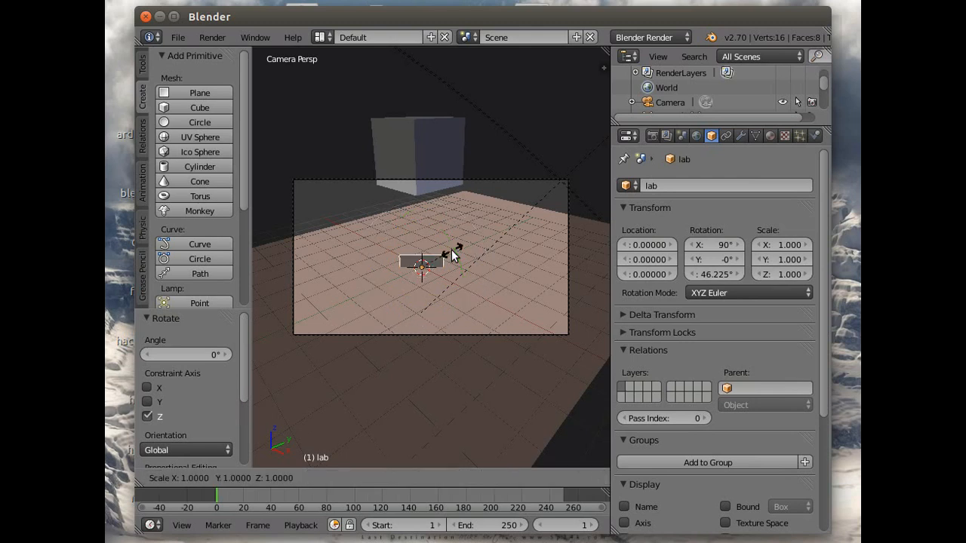
pyautogui.click(259, 195)
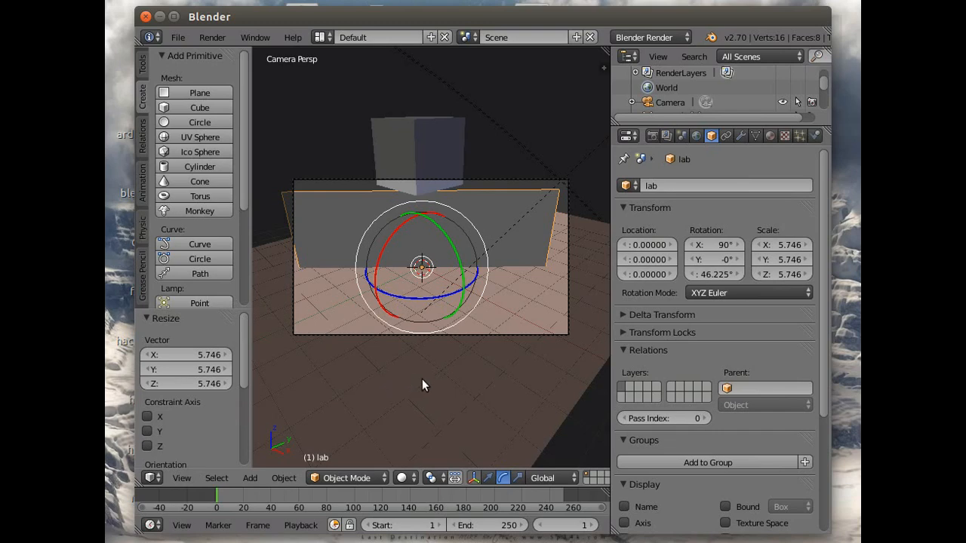
pyautogui.moveTo(422, 379); pyautogui.dragTo(600, 383, button='middle')
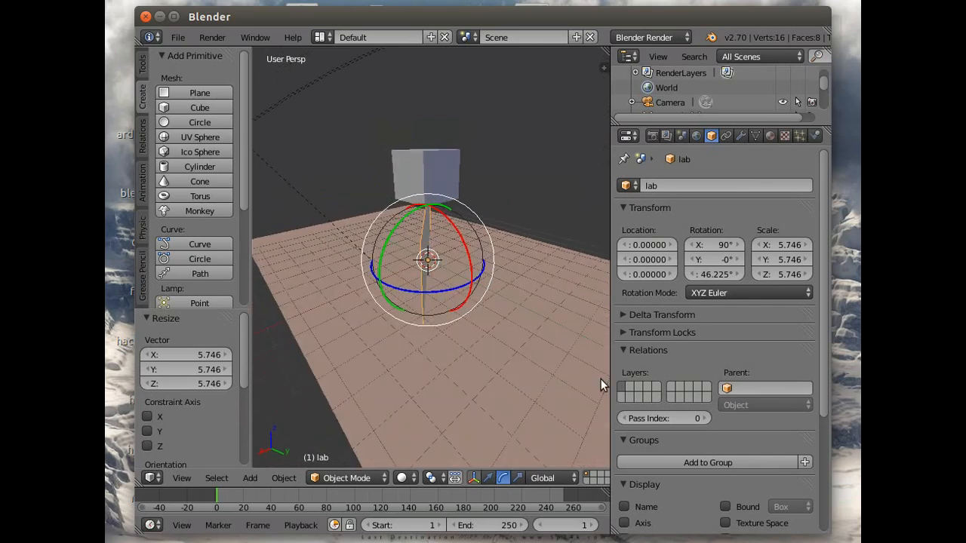
pyautogui.click(489, 478)
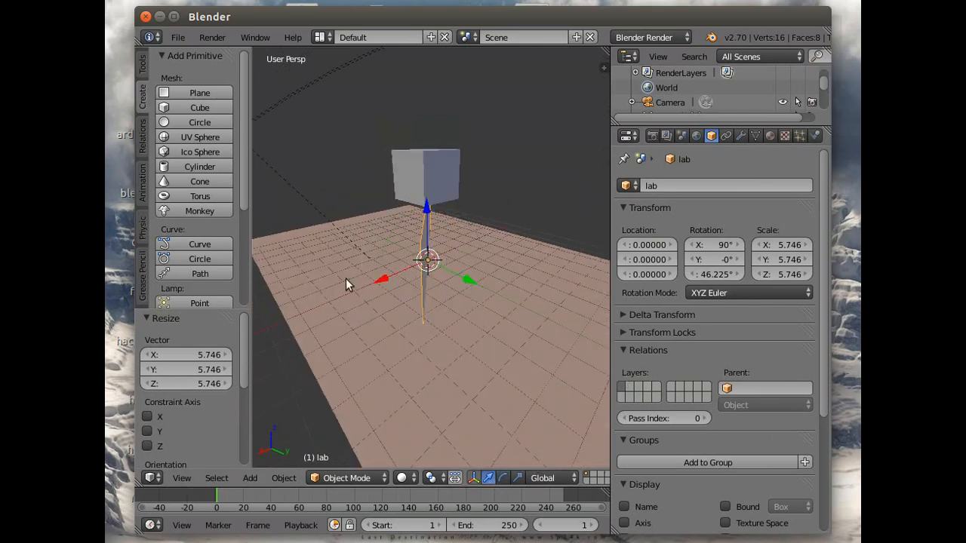
pyautogui.click(181, 477)
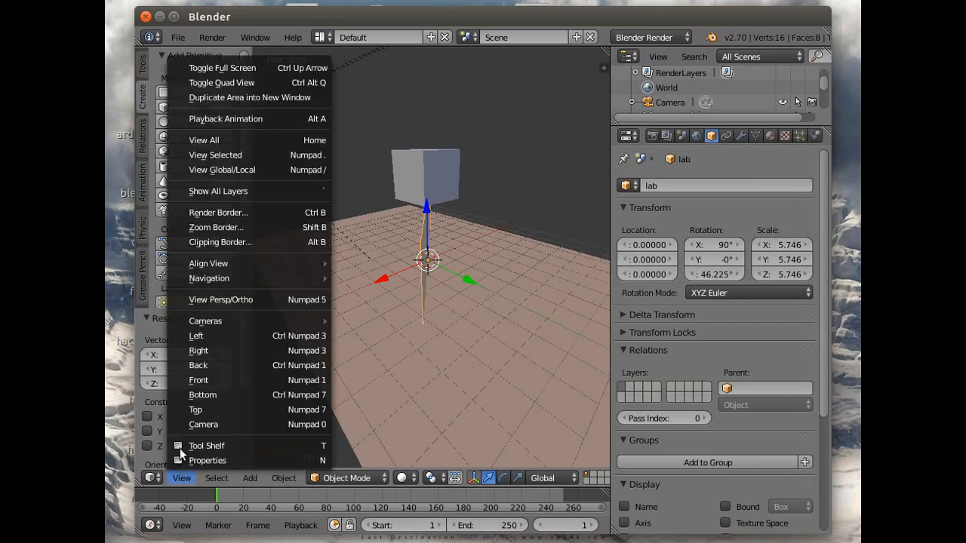
pyautogui.click(190, 411)
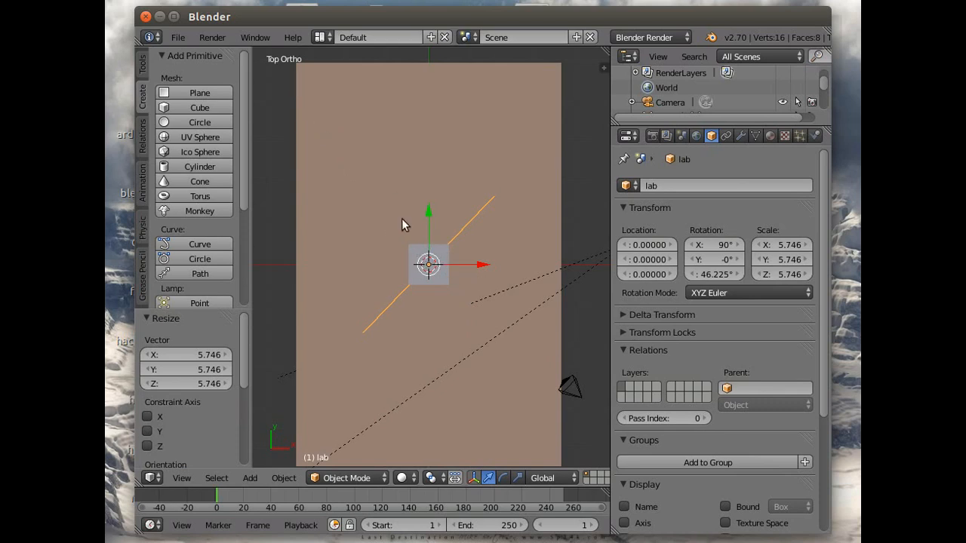
pyautogui.moveTo(426, 210); pyautogui.dragTo(410, 82)
pyautogui.moveTo(481, 139); pyautogui.dragTo(399, 155)
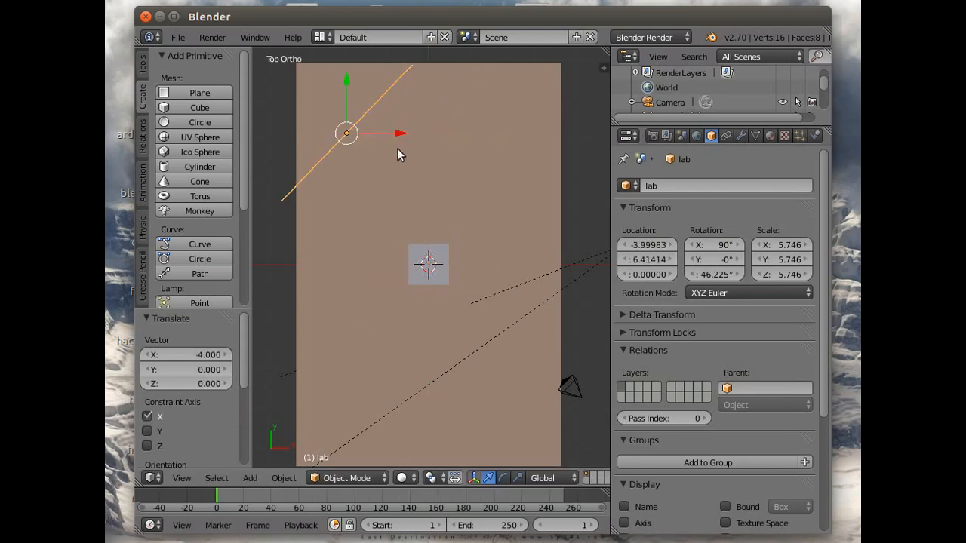
# - In the camera view, enlarge the lab plane to a scale of about 11.05 and move it to about X -5.68, Y 5.46
pyautogui.click(182, 478)
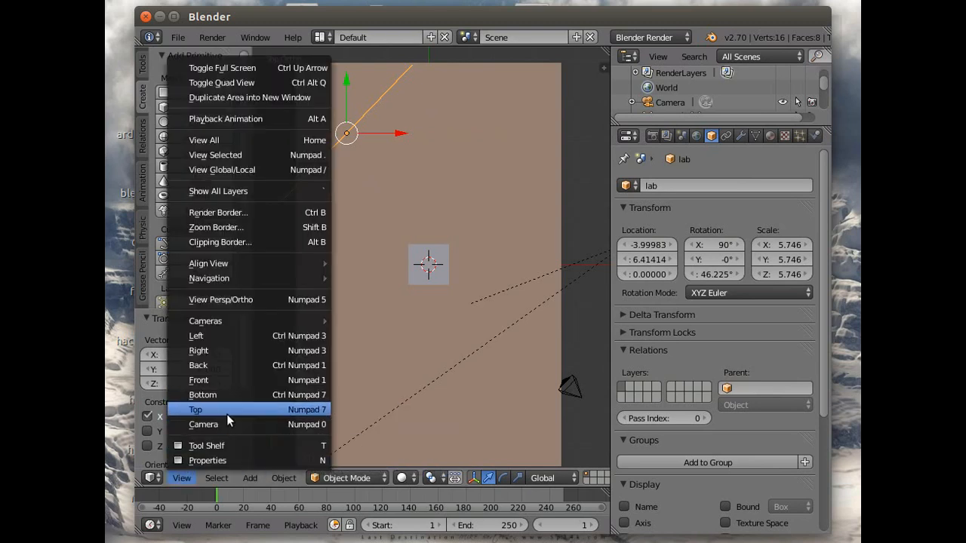
pyautogui.moveTo(218, 320)
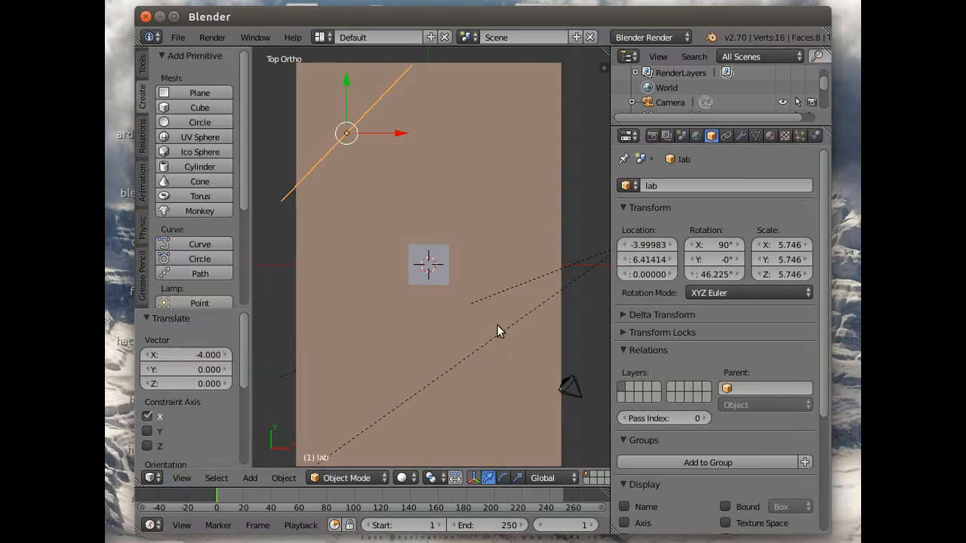
pyautogui.click(182, 478)
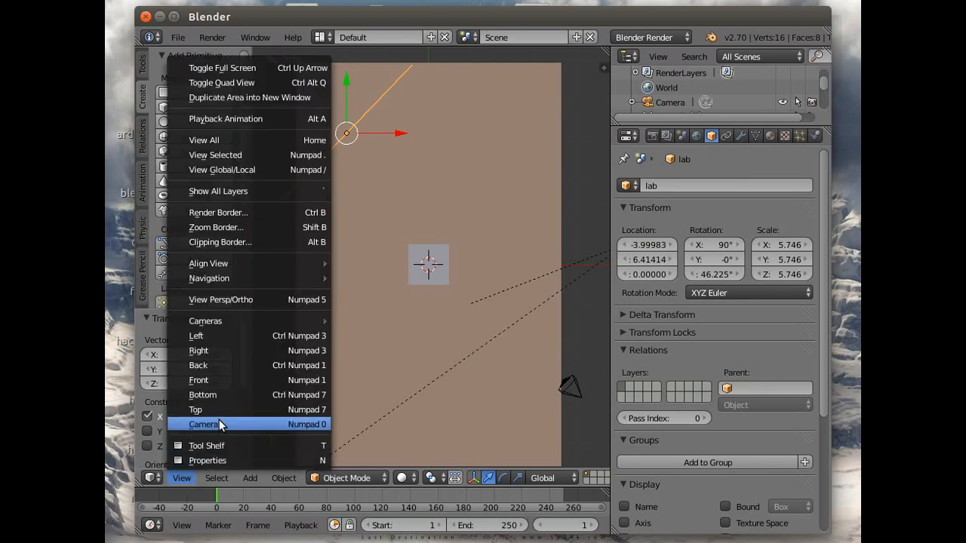
pyautogui.click(218, 421)
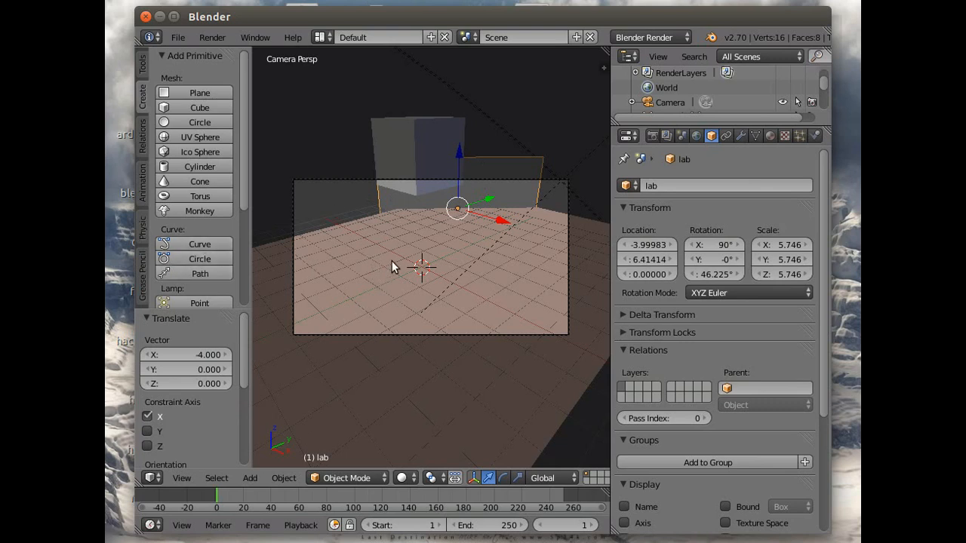
pyautogui.press('s')
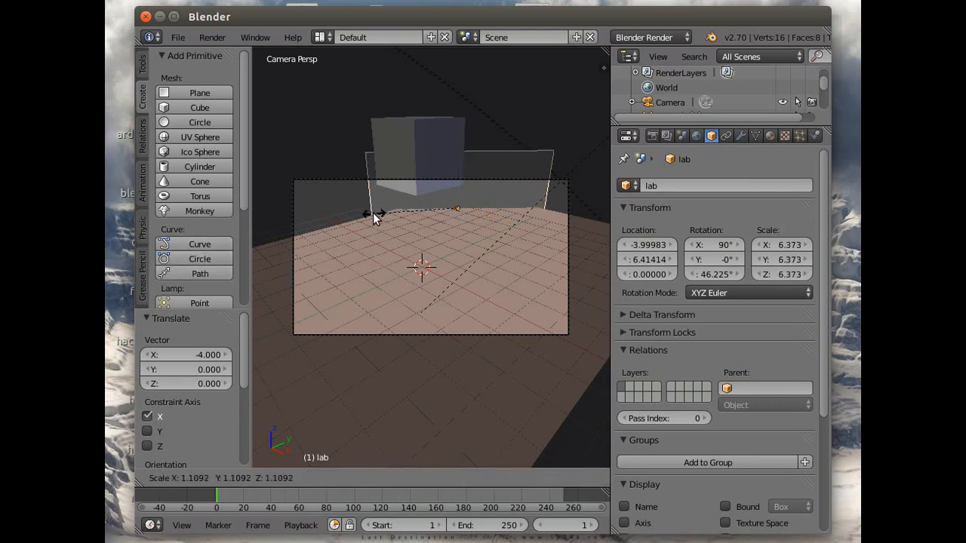
pyautogui.click(315, 242)
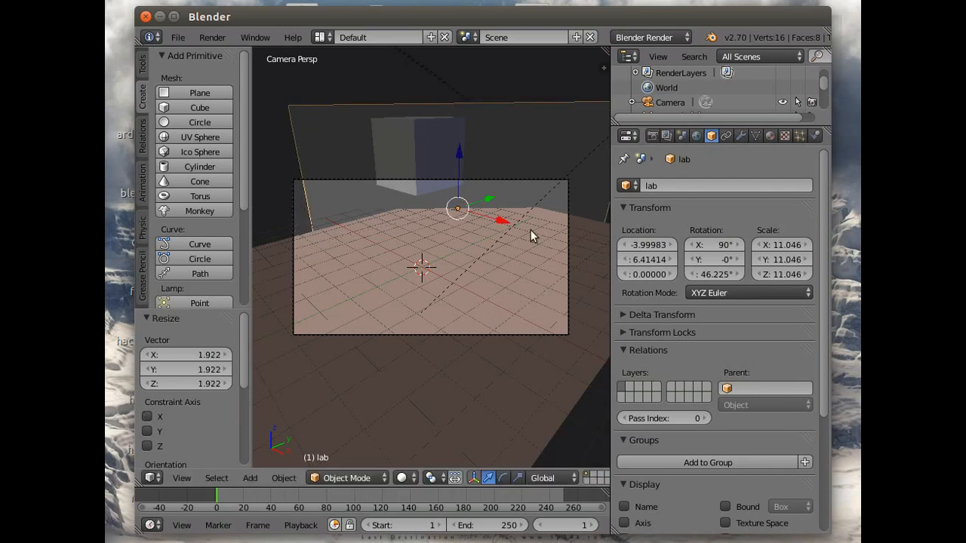
pyautogui.moveTo(504, 220); pyautogui.dragTo(467, 207)
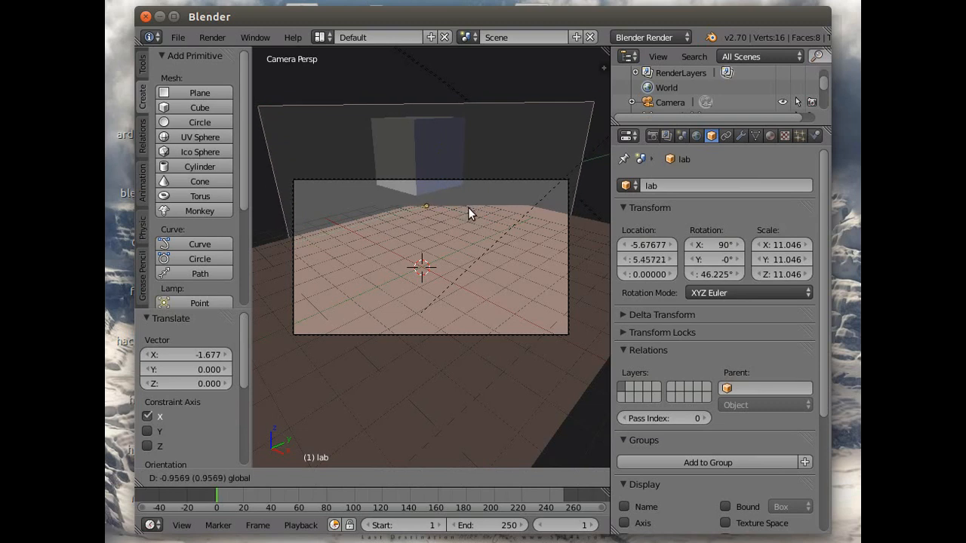
pyautogui.click(468, 207)
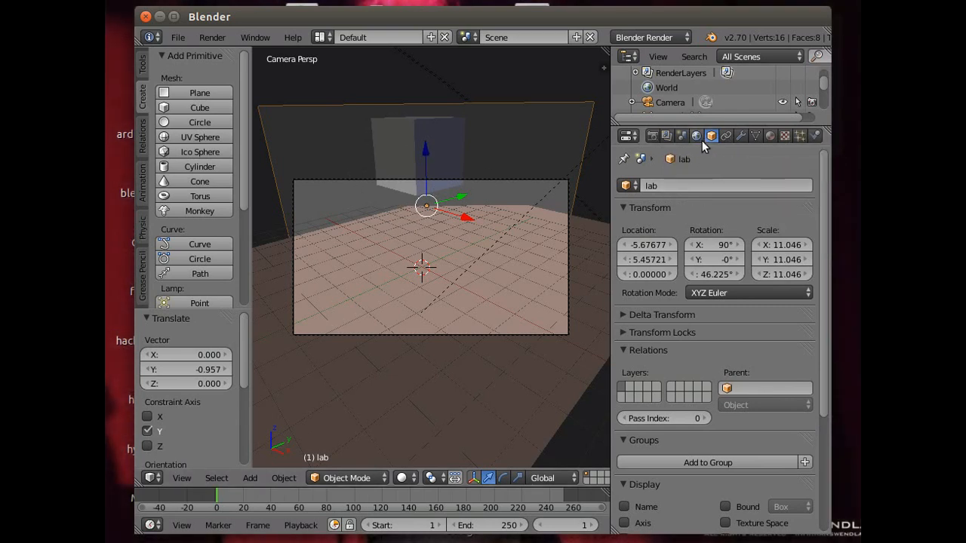
# - Switch the lab material's preview to a flat plane
pyautogui.click(770, 134)
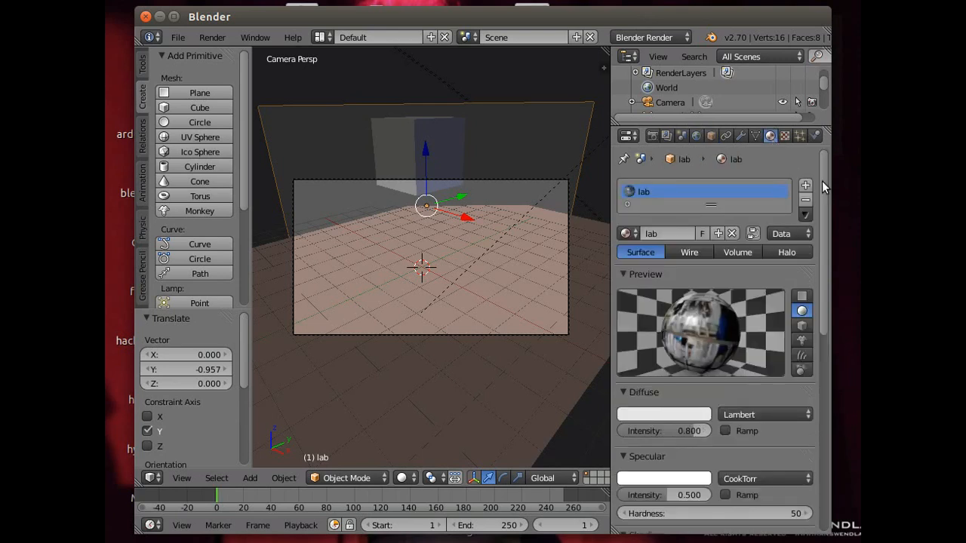
pyautogui.scroll(-1, 825, 184)
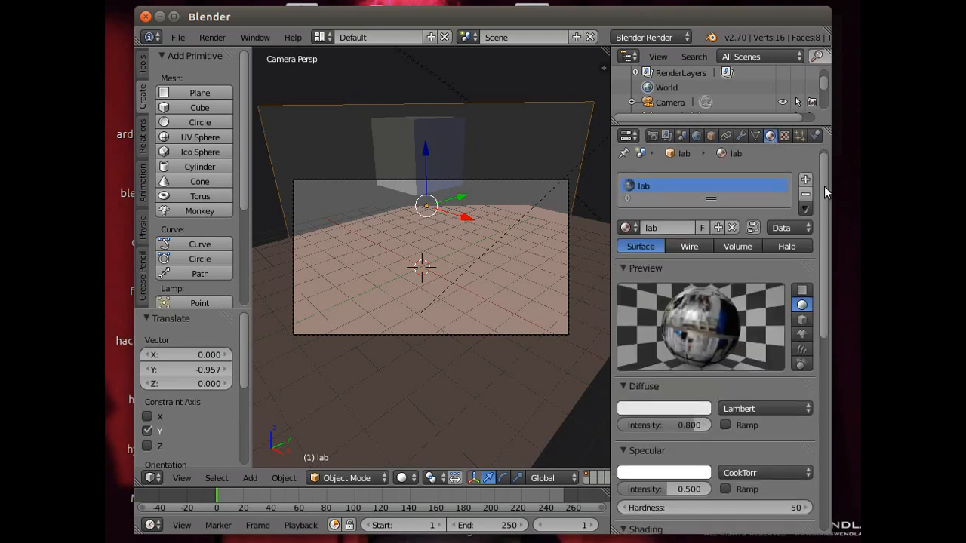
pyautogui.click(801, 290)
pyautogui.scroll(-2, 826, 277)
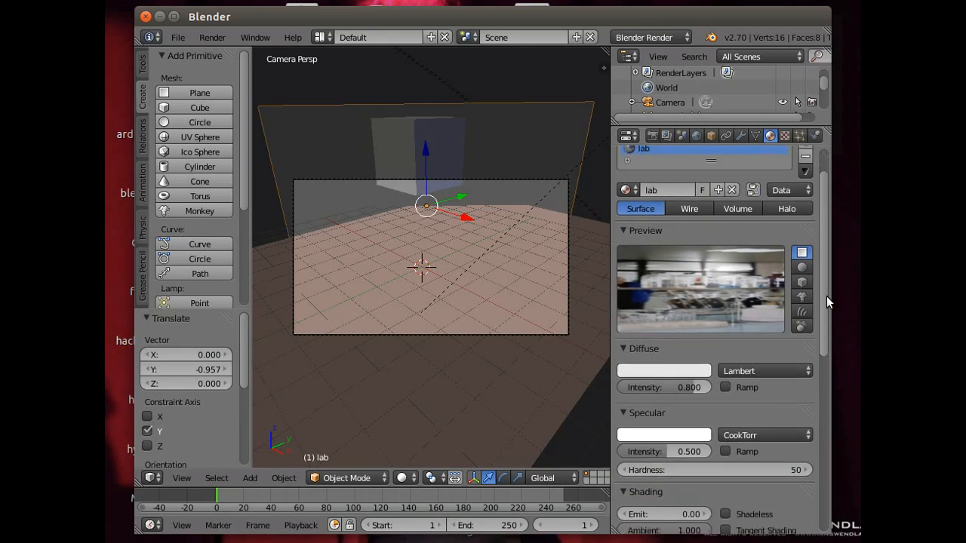
# - Set the lab material's Emit to 1.00 and make it Shadeless
pyautogui.scroll(-5, 826, 298)
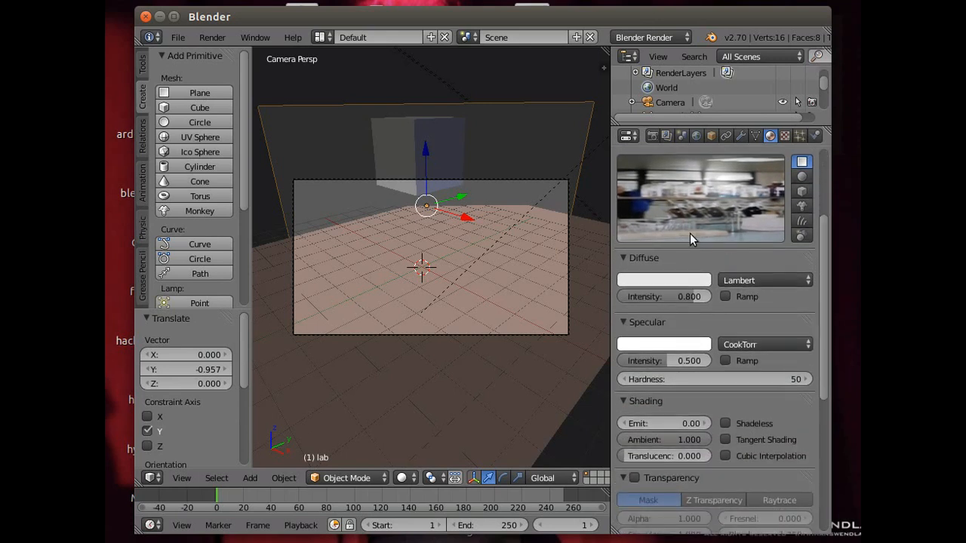
pyautogui.scroll(-3, 684, 384)
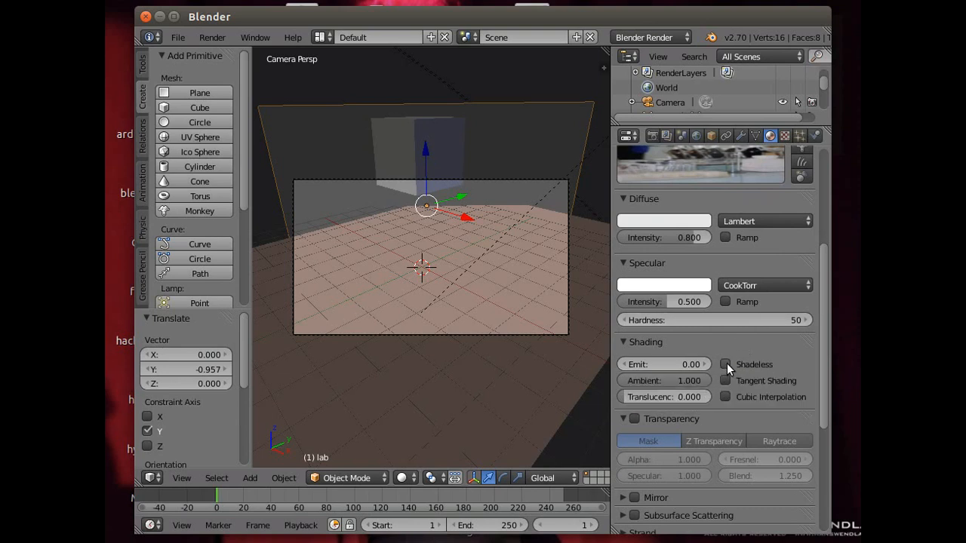
pyautogui.moveTo(642, 365); pyautogui.dragTo(659, 363)
pyautogui.click(658, 364)
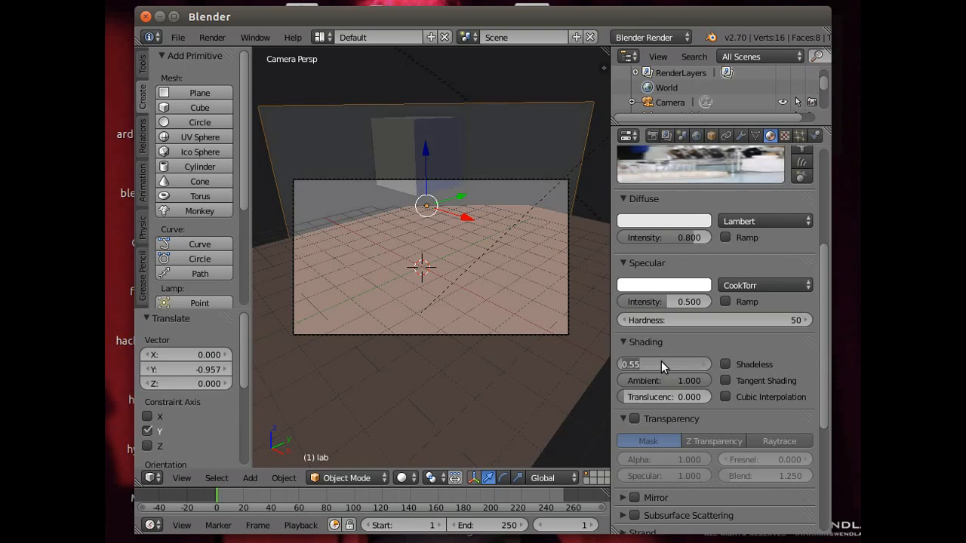
pyautogui.write('1')
pyautogui.press('Return')
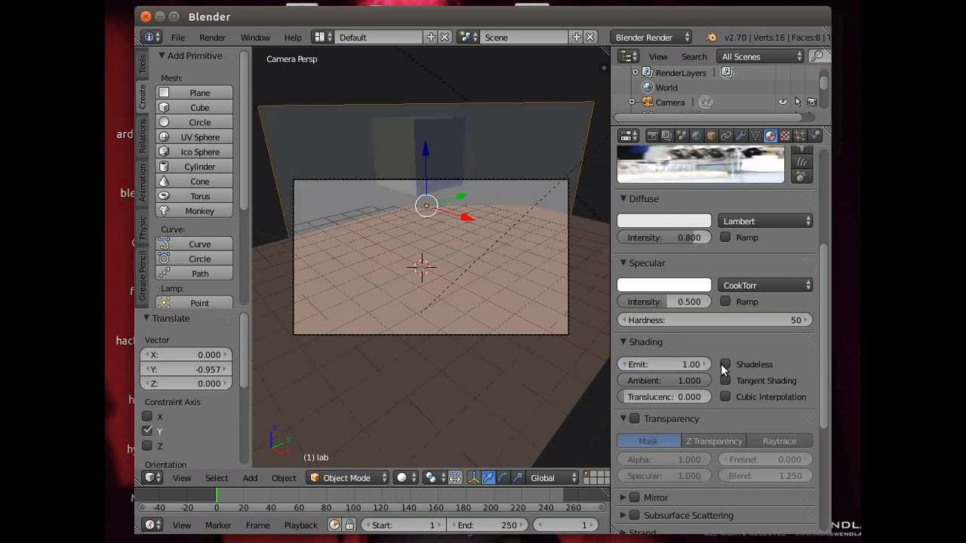
pyautogui.click(724, 365)
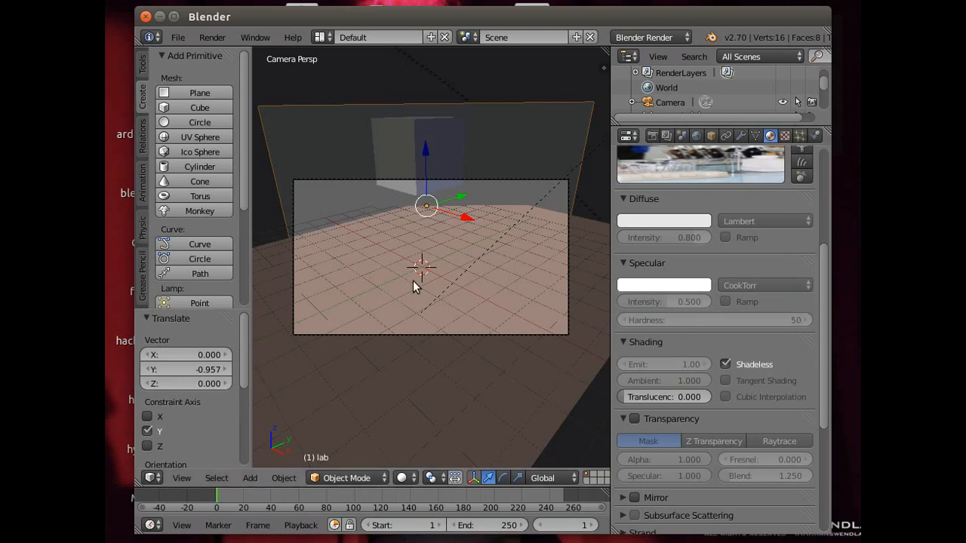
# - Render the current frame to check the lab backdrop, and return to the 3D camera view
pyautogui.click(215, 37)
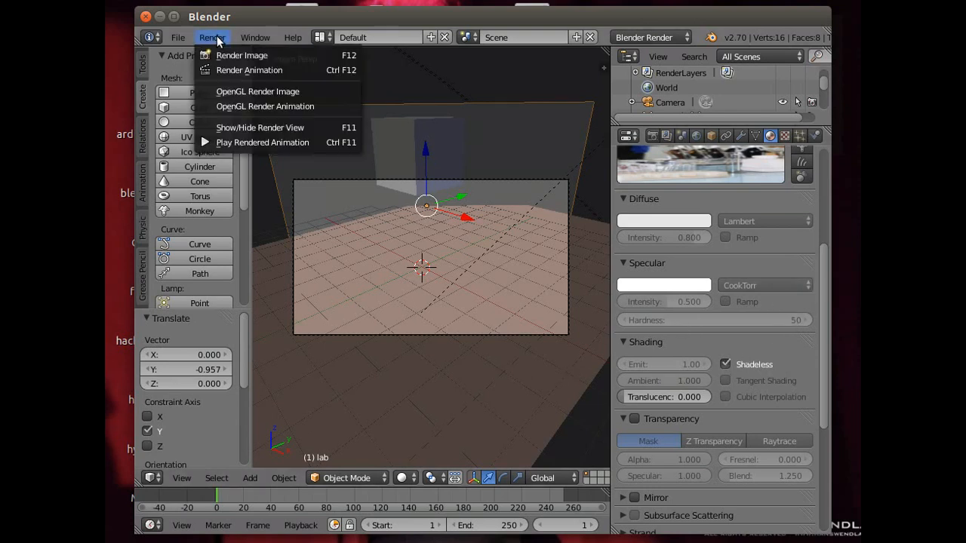
pyautogui.click(225, 55)
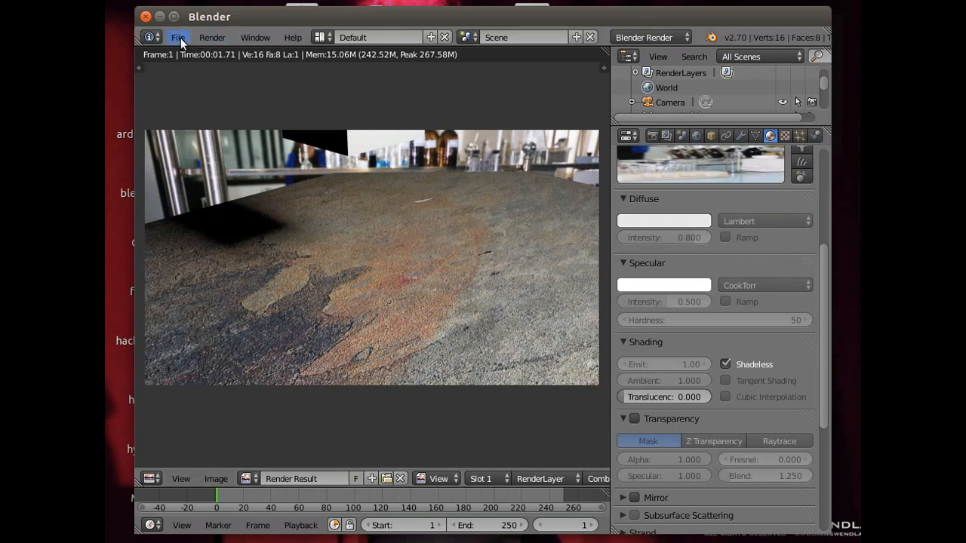
pyautogui.click(182, 478)
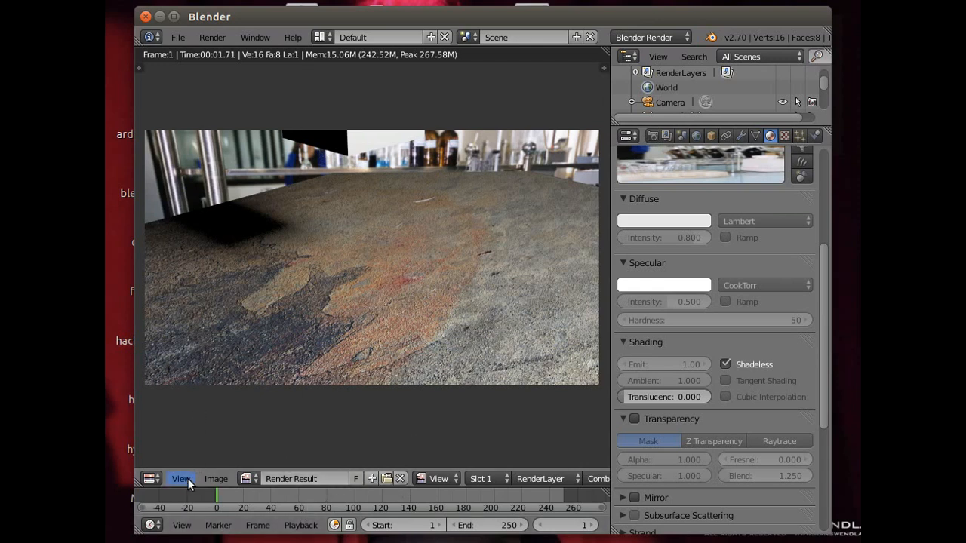
pyautogui.click(213, 38)
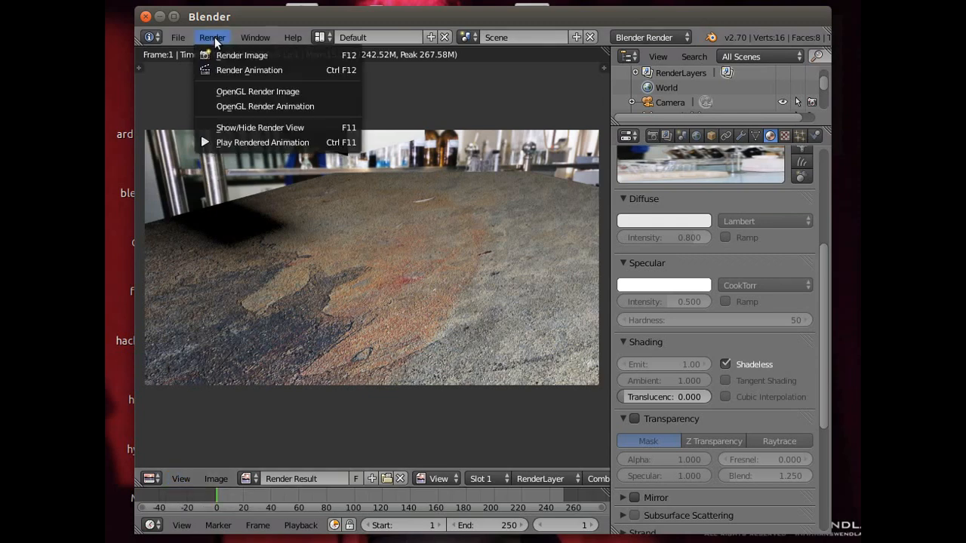
pyautogui.click(246, 130)
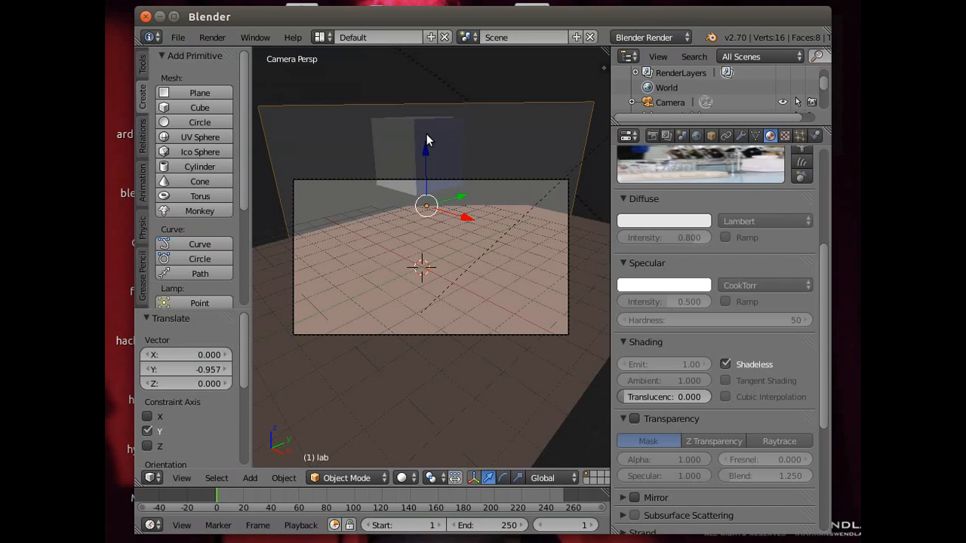
# - Lower the cube by about 2.756 along Z so it sits inside the camera frame
pyautogui.rightClick(403, 148)
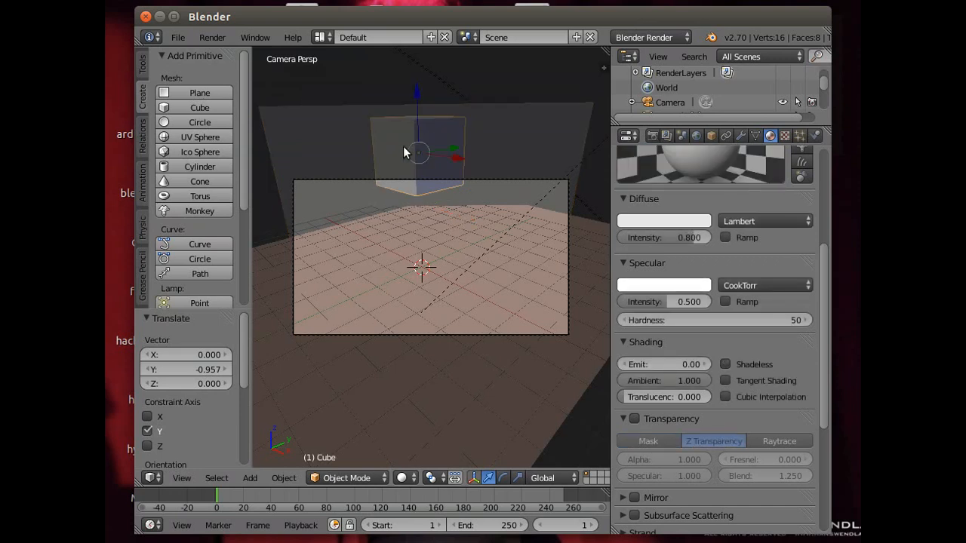
pyautogui.moveTo(417, 97); pyautogui.dragTo(402, 174)
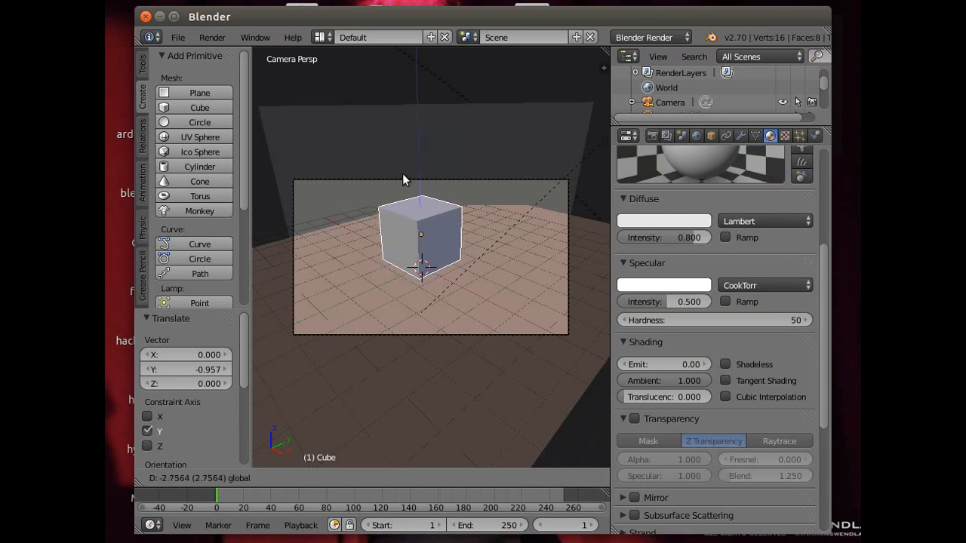
pyautogui.moveTo(402, 178); pyautogui.dragTo(402, 178)
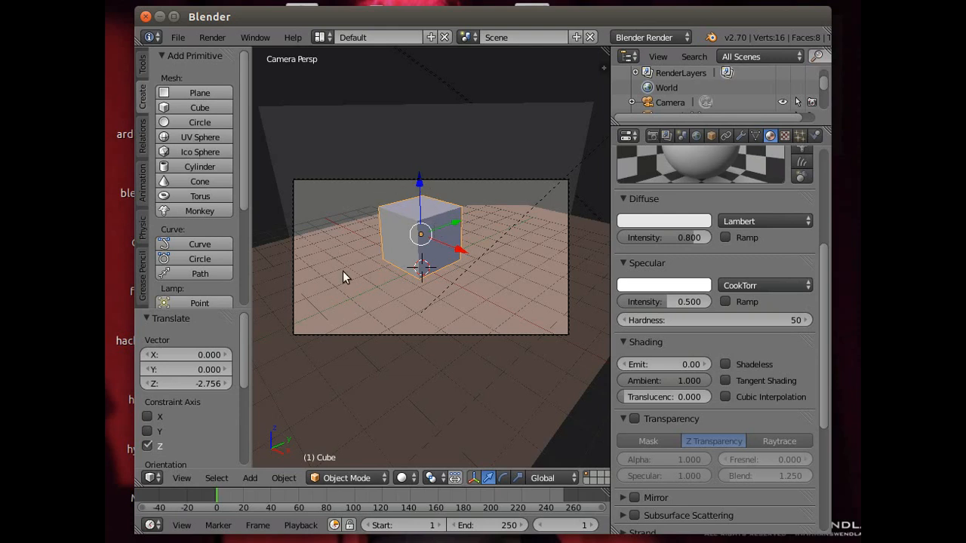
# - Tilt the cube about -51.6° around Y, turn it around X, and correct it by about 6.6° around Y
pyautogui.click(503, 477)
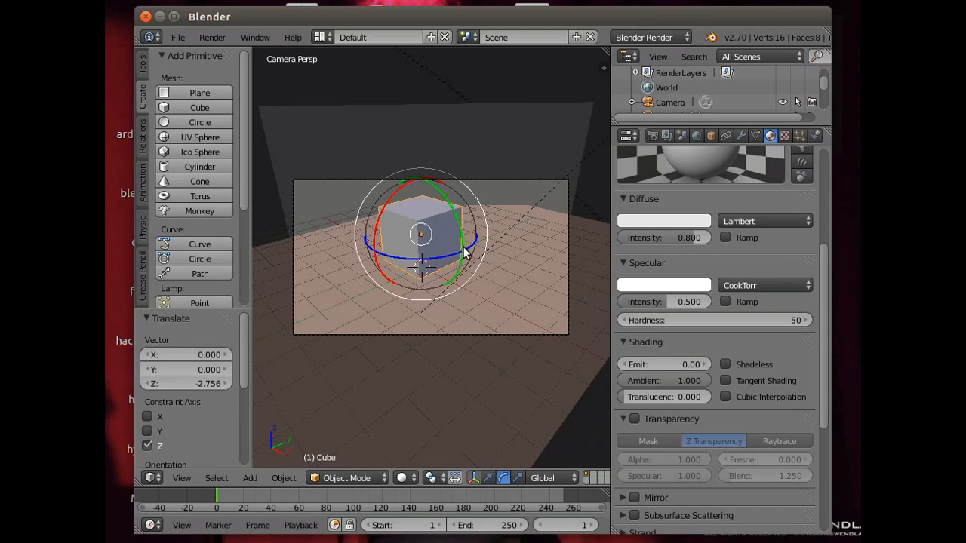
pyautogui.moveTo(464, 253); pyautogui.dragTo(455, 215)
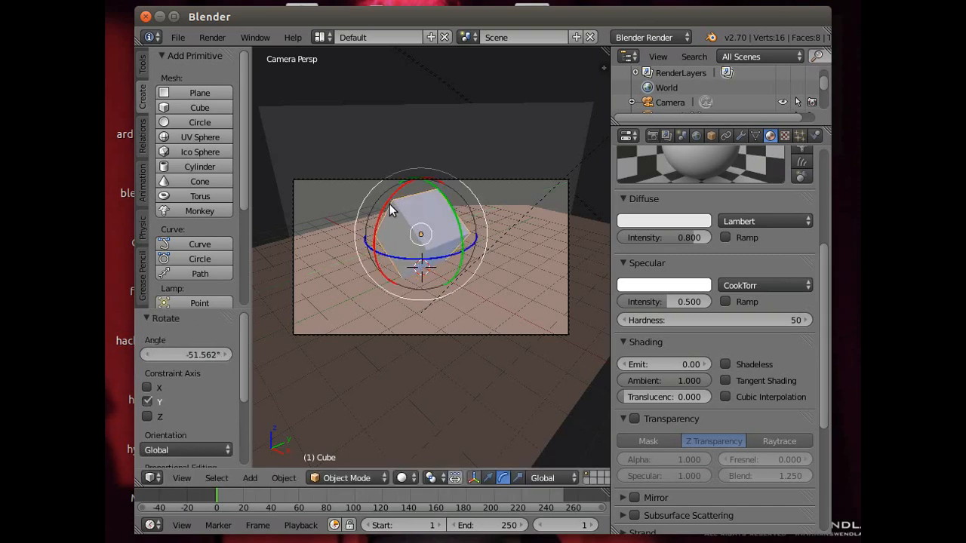
pyautogui.moveTo(386, 203); pyautogui.dragTo(363, 228)
pyautogui.moveTo(460, 231); pyautogui.dragTo(461, 236)
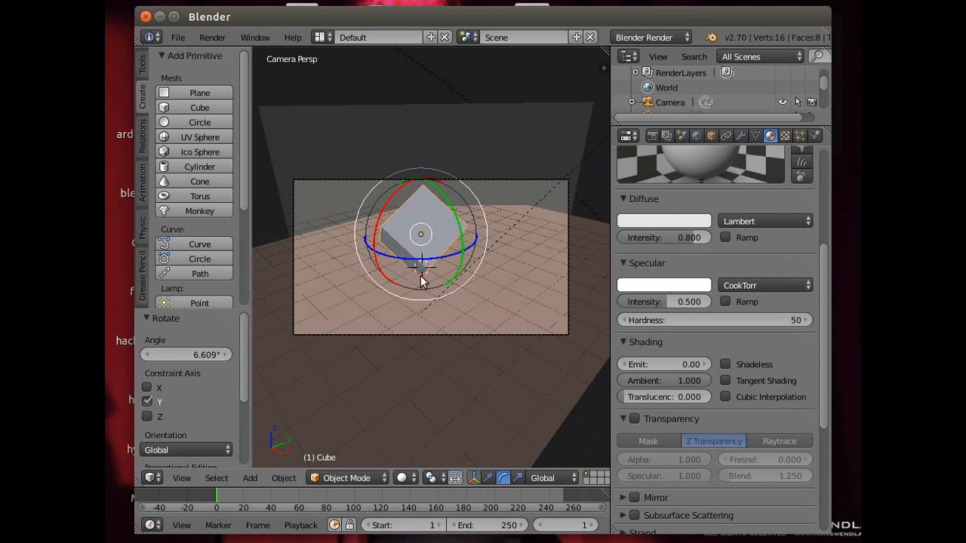
# - Move the cube closer to the camera, to about X 1.92, Y -1.18, Z 1.74
pyautogui.click(487, 478)
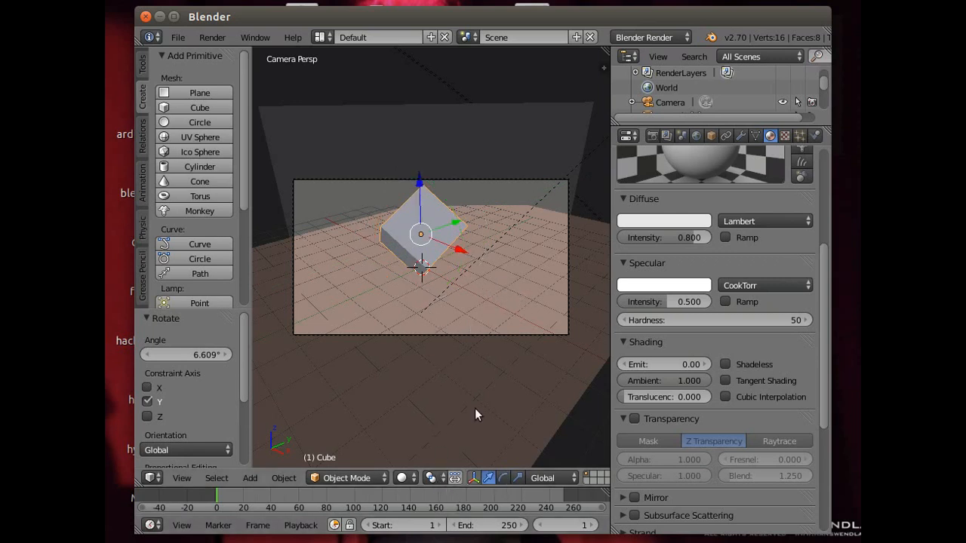
pyautogui.moveTo(462, 249); pyautogui.dragTo(488, 277)
pyautogui.moveTo(494, 234); pyautogui.dragTo(434, 250)
pyautogui.moveTo(429, 207); pyautogui.dragTo(427, 193)
pyautogui.moveTo(469, 260); pyautogui.dragTo(474, 273)
pyautogui.moveTo(440, 197); pyautogui.dragTo(436, 201)
pyautogui.moveTo(474, 235); pyautogui.dragTo(468, 236)
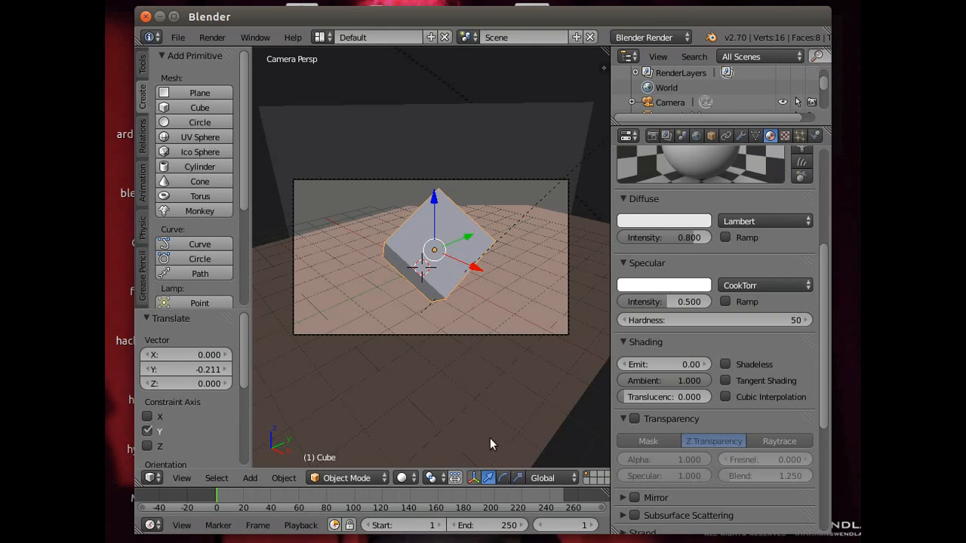
# - Rotate the cube about -12.6° around the Z axis so one face points at the camera
pyautogui.click(500, 477)
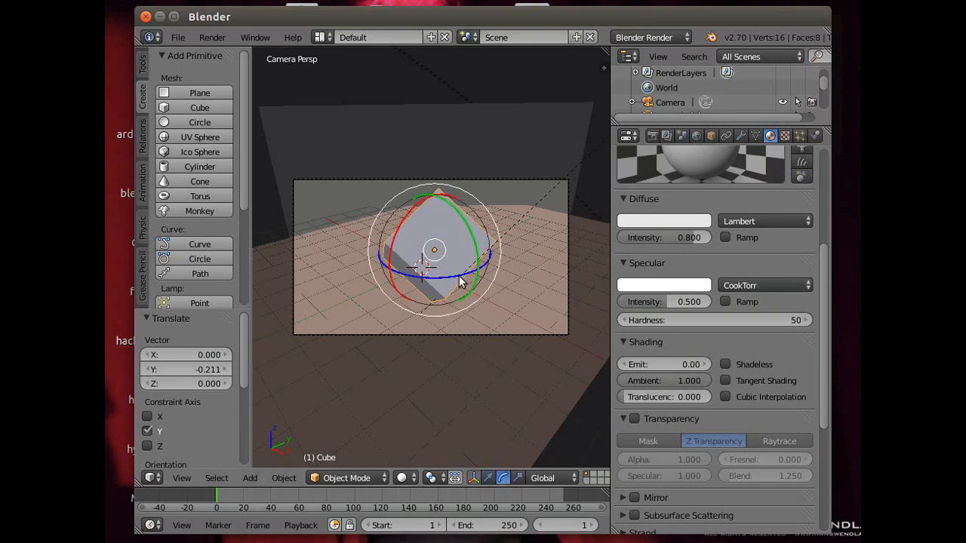
pyautogui.moveTo(457, 276); pyautogui.dragTo(451, 281)
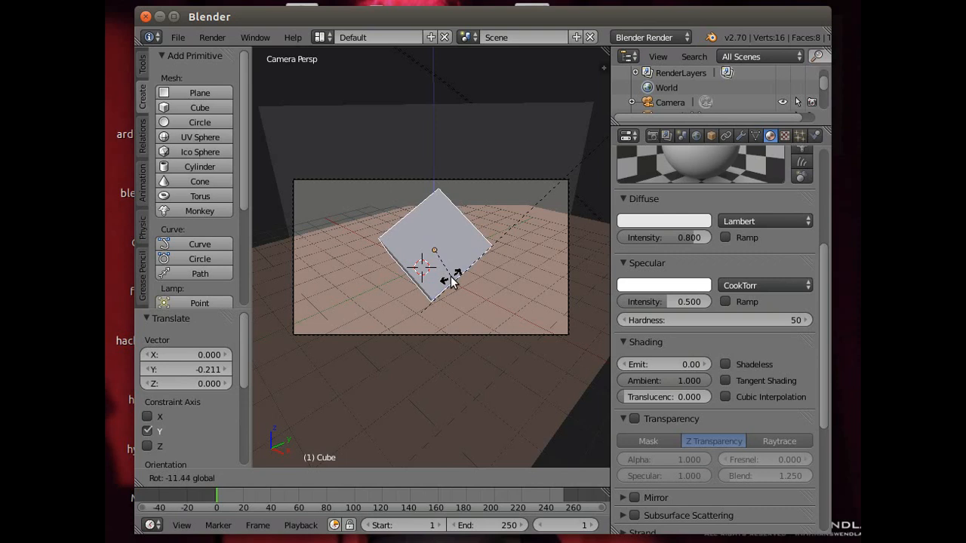
pyautogui.moveTo(449, 280); pyautogui.dragTo(451, 278)
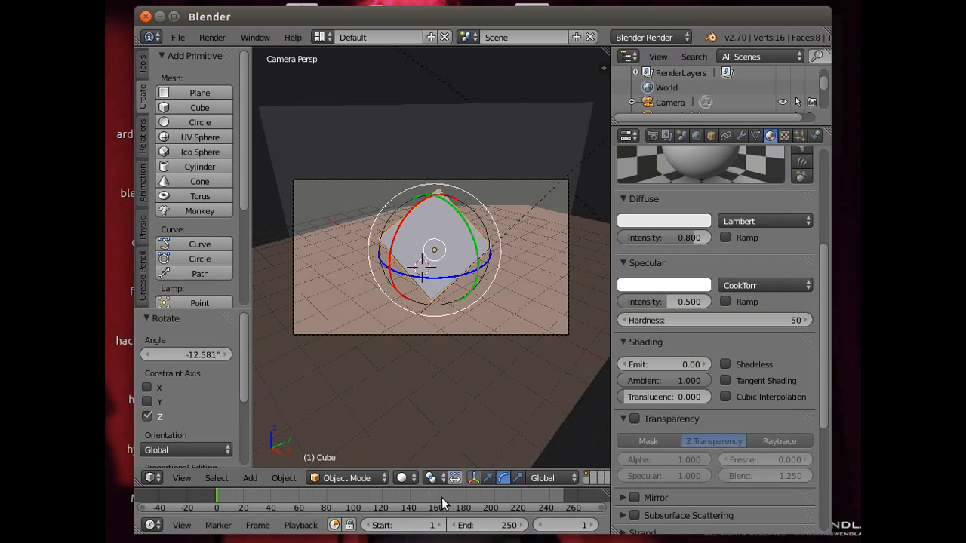
# - Set the animation's end frame to 160
pyautogui.click(484, 526)
pyautogui.write('160')
pyautogui.press('Return')
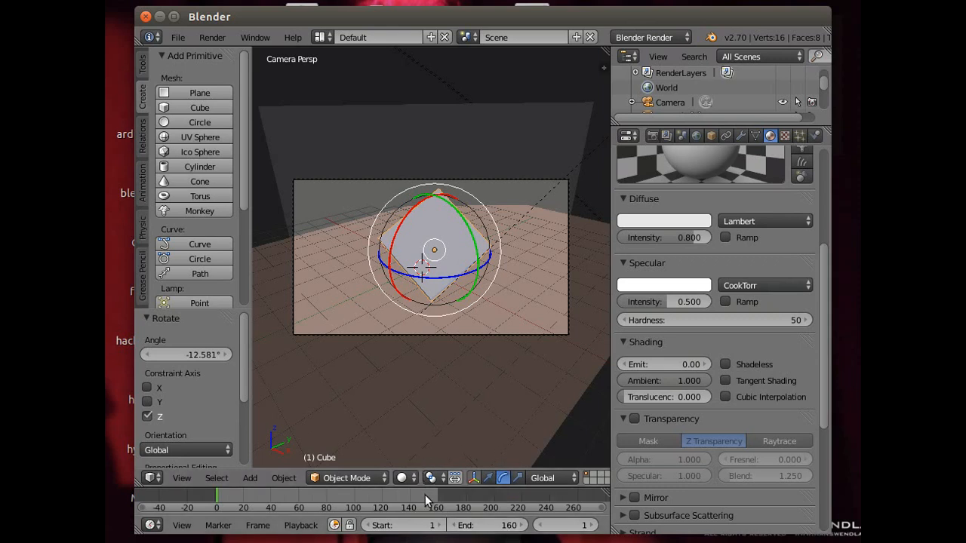
# - Go to frame 160 and insert a LocRot keyframe for the cube
pyautogui.hscroll(4, 513, 526)
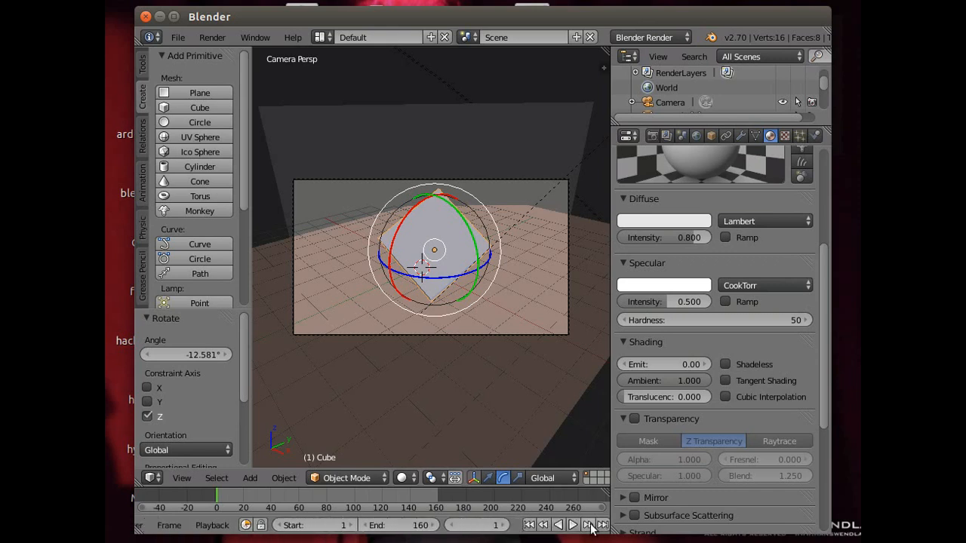
pyautogui.click(600, 526)
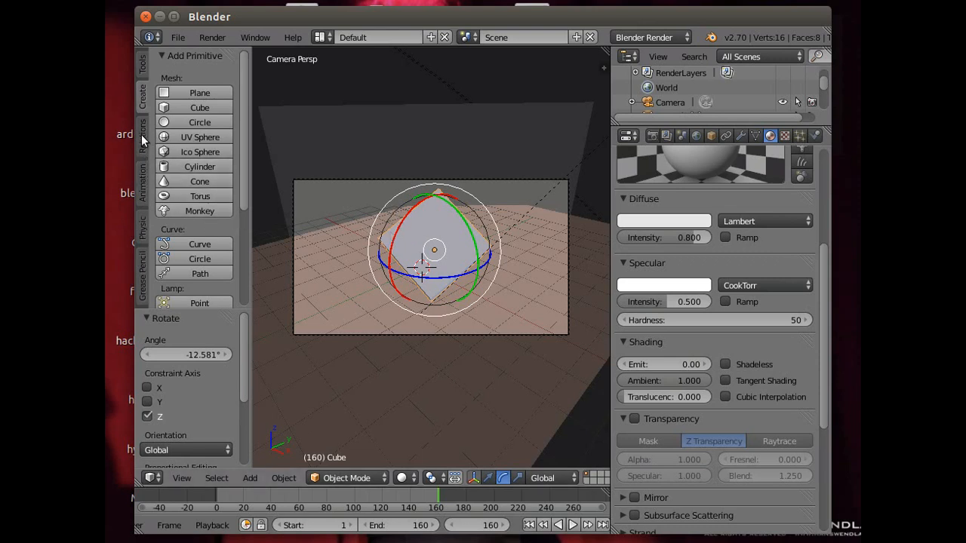
pyautogui.click(142, 188)
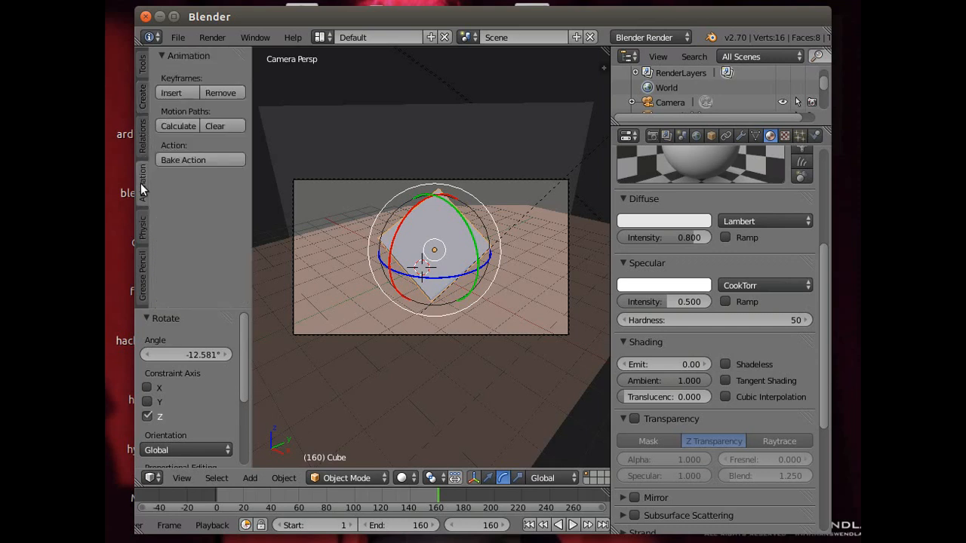
pyautogui.click(181, 92)
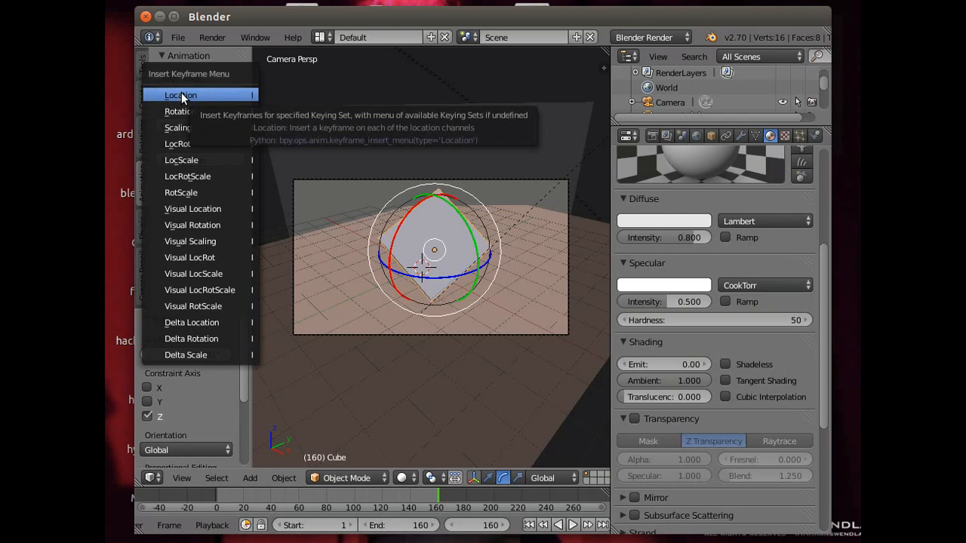
pyautogui.click(187, 143)
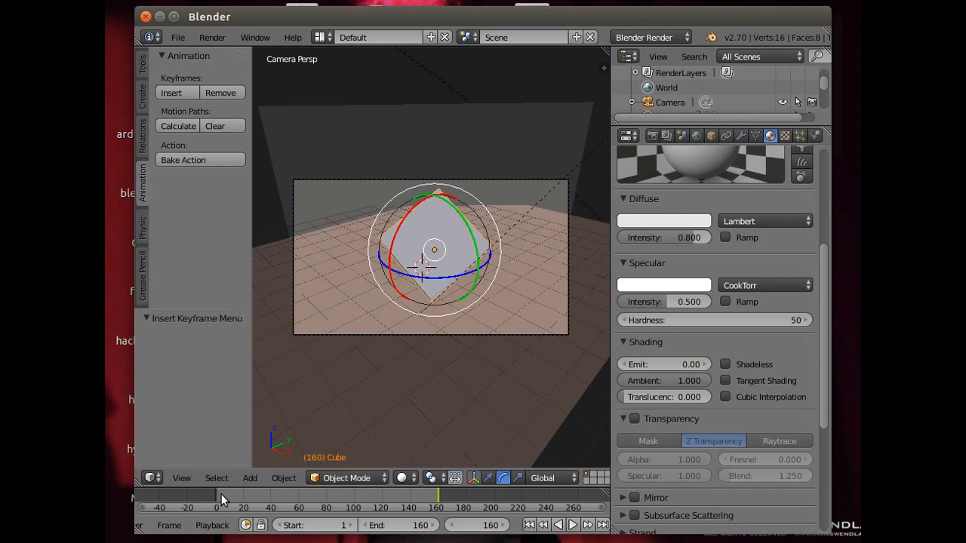
# - At frame 1, set the cube's Z rotation to -400° and insert a keyframe on its rotation
pyautogui.click(545, 526)
pyautogui.click(528, 526)
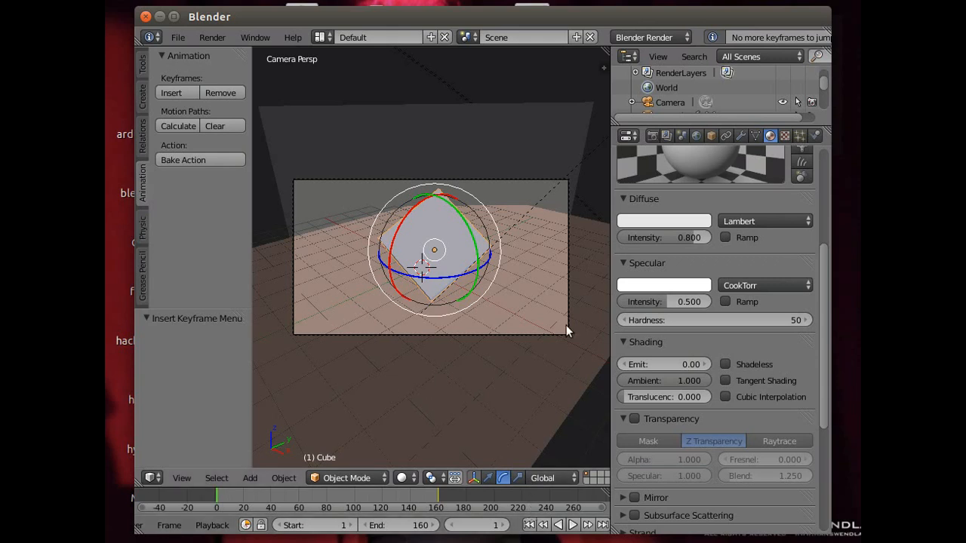
pyautogui.click(711, 135)
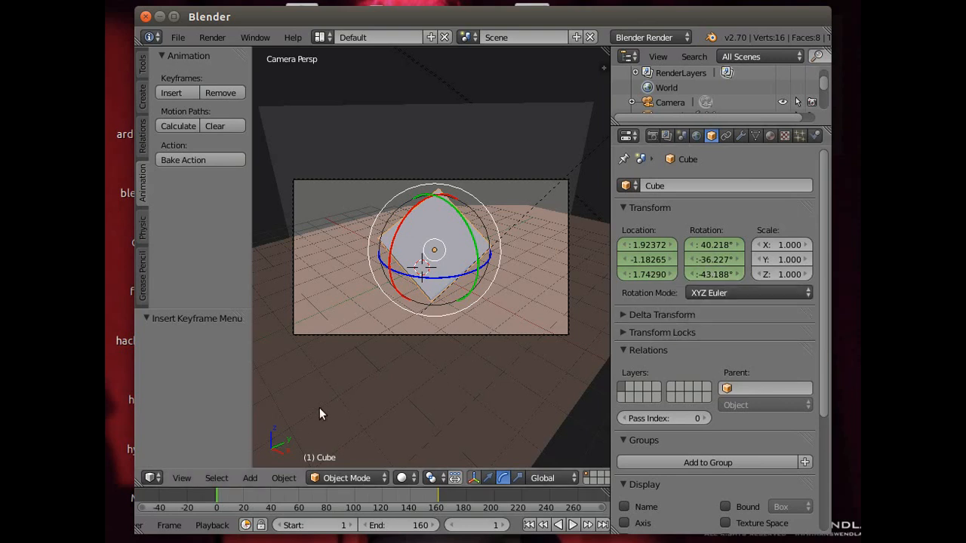
pyautogui.click(720, 275)
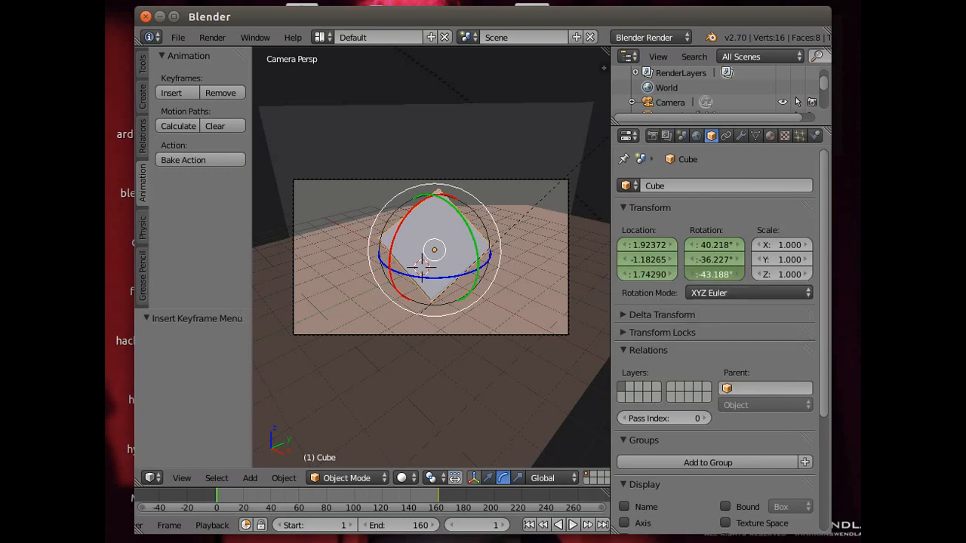
pyautogui.moveTo(720, 276); pyautogui.dragTo(718, 275)
pyautogui.moveTo(717, 275); pyautogui.dragTo(720, 275)
pyautogui.click(712, 273)
pyautogui.press('Return')
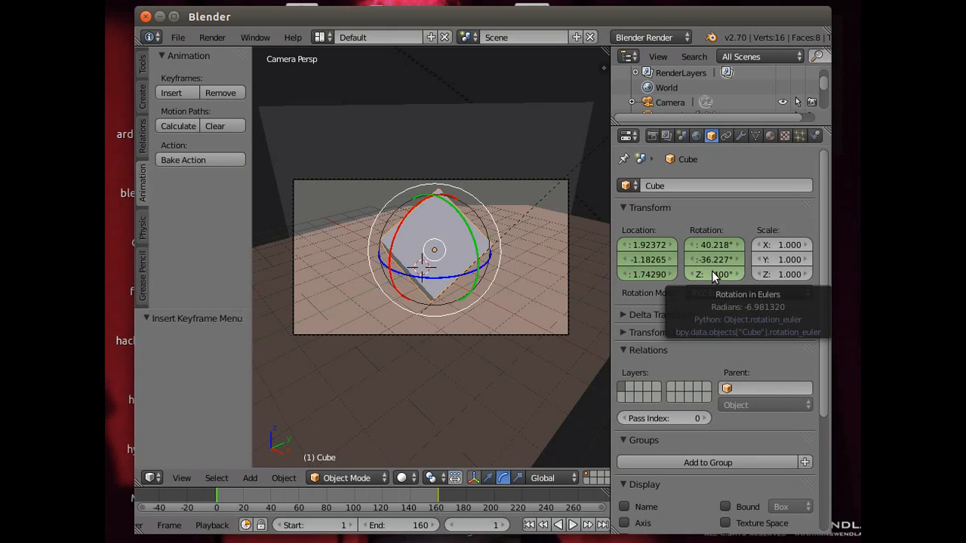
pyautogui.press('i')
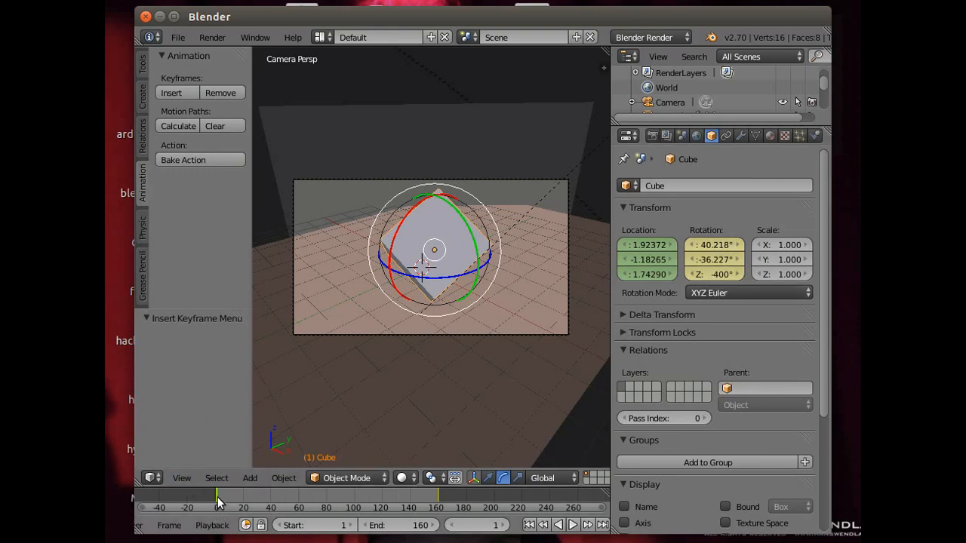
# - Play the animation to check the cube's spin, and return to frame 1
pyautogui.moveTo(217, 496)
pyautogui.mouseDown()
pyautogui.moveTo(440, 503)
pyautogui.moveTo(221, 502)
pyautogui.mouseUp()
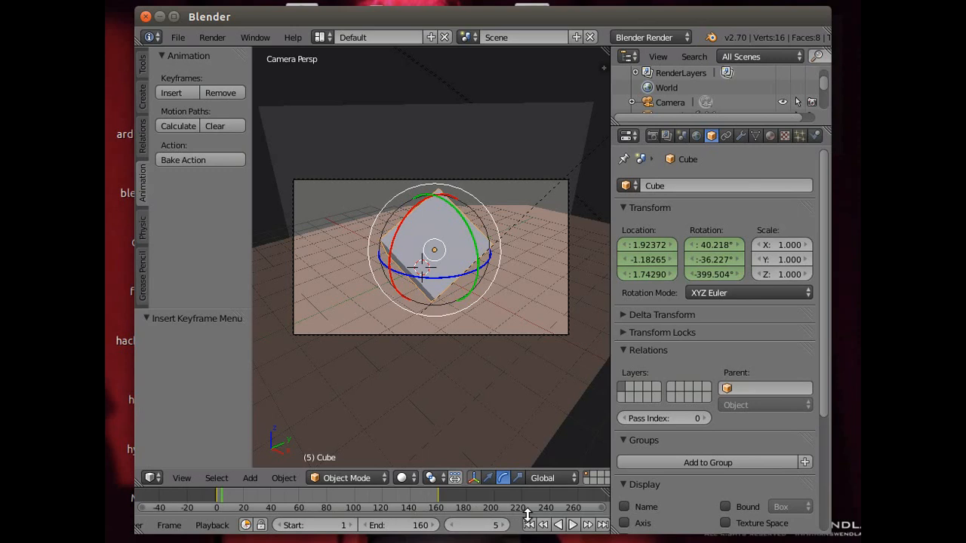
pyautogui.click(572, 525)
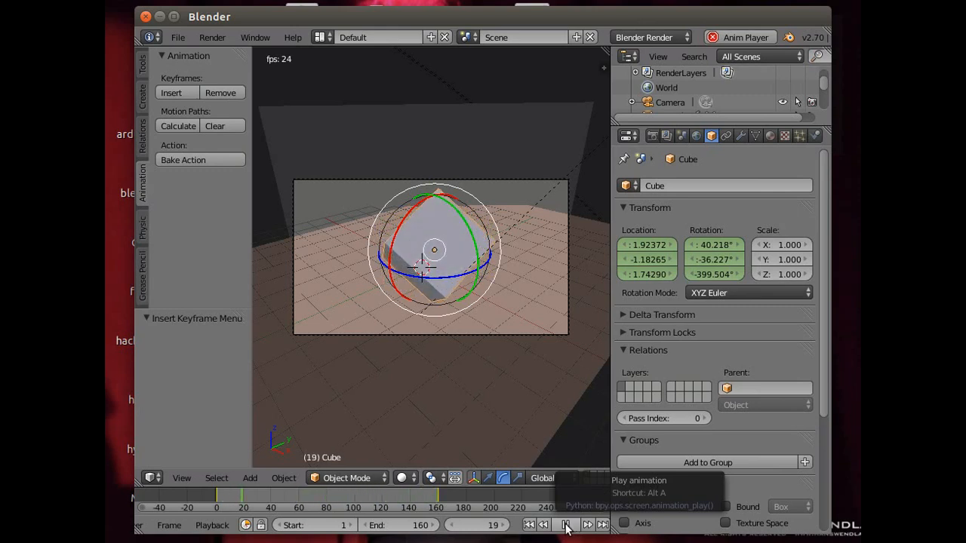
pyautogui.click(566, 525)
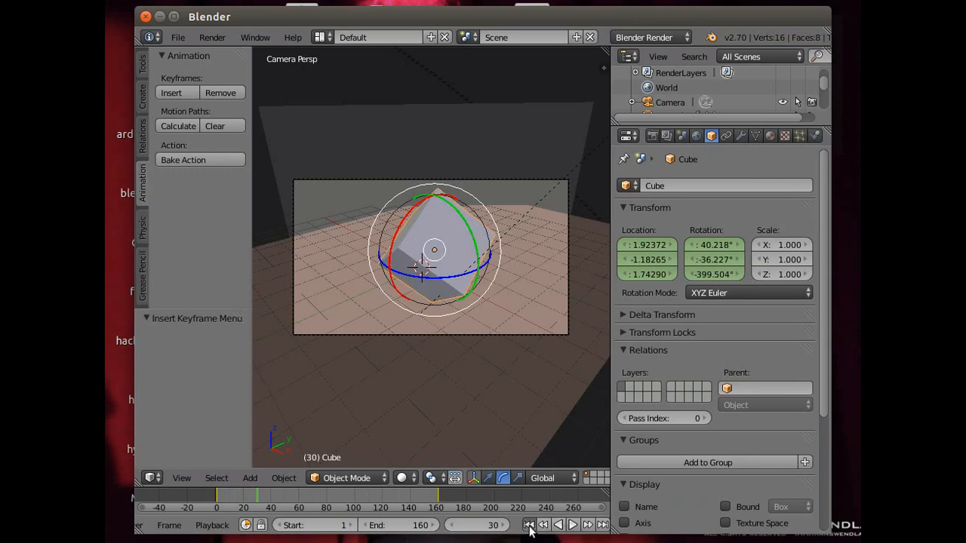
pyautogui.click(529, 525)
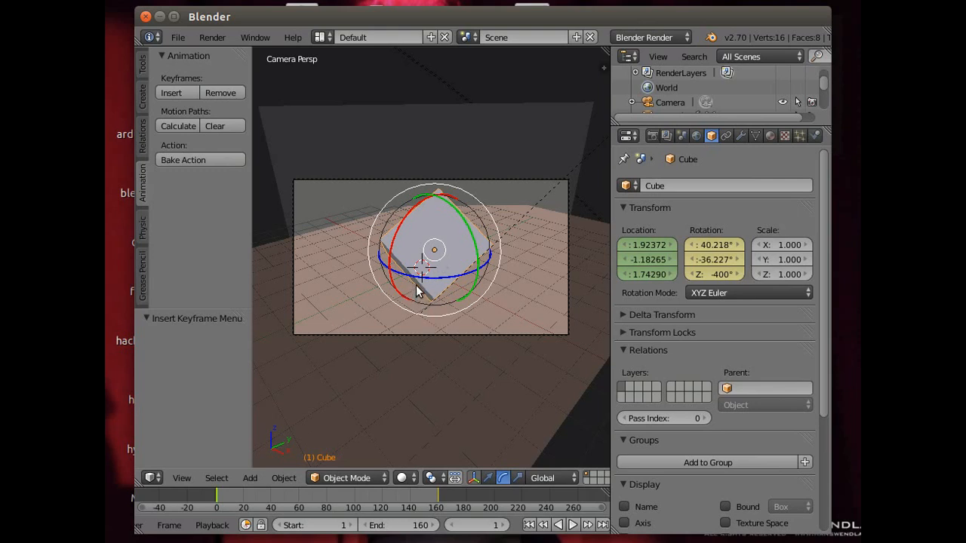
# - In top view, move the cube to the far corner of the floor plane, at about X -3.19 and Y 5.20
pyautogui.click(181, 478)
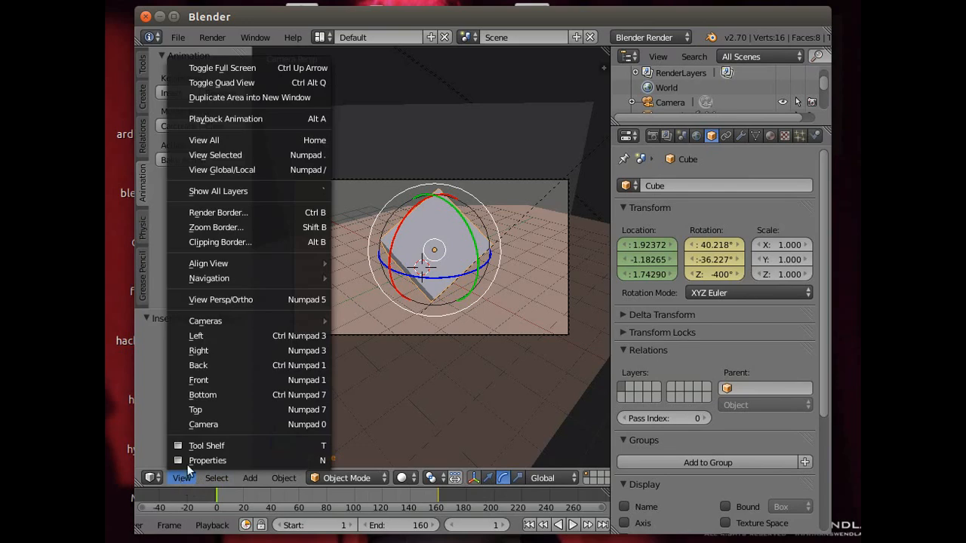
pyautogui.click(206, 409)
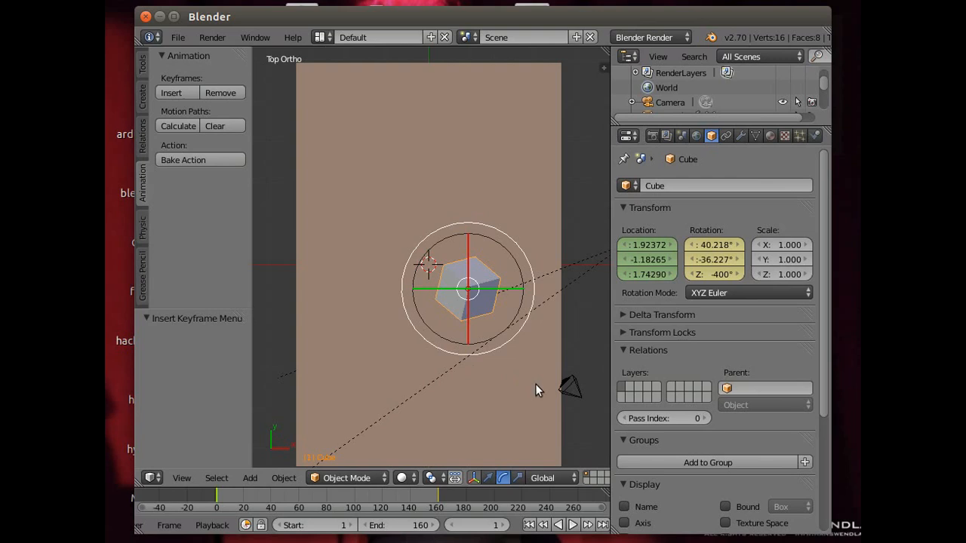
pyautogui.click(484, 477)
pyautogui.moveTo(520, 291); pyautogui.dragTo(356, 119)
pyautogui.click(359, 111)
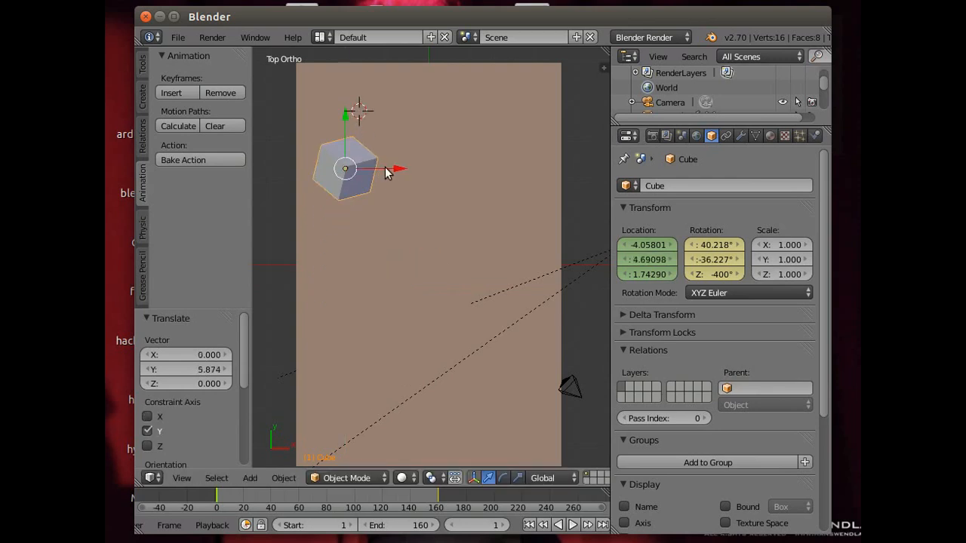
pyautogui.moveTo(387, 173); pyautogui.dragTo(413, 168)
pyautogui.moveTo(365, 119); pyautogui.dragTo(366, 103)
pyautogui.moveTo(354, 255); pyautogui.dragTo(350, 252, button='middle')
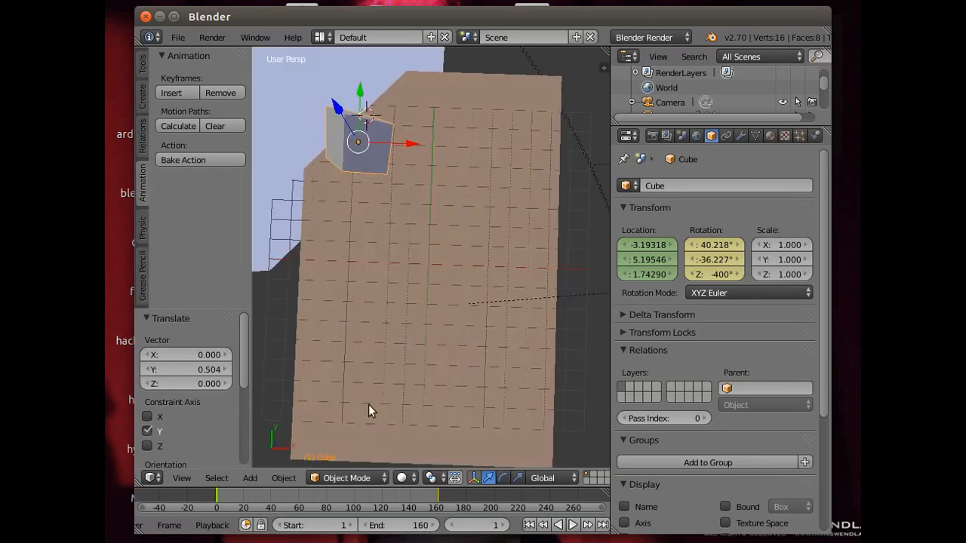
# - Return to the camera view and insert a keyframe on the cube's location at frame 1
pyautogui.click(179, 479)
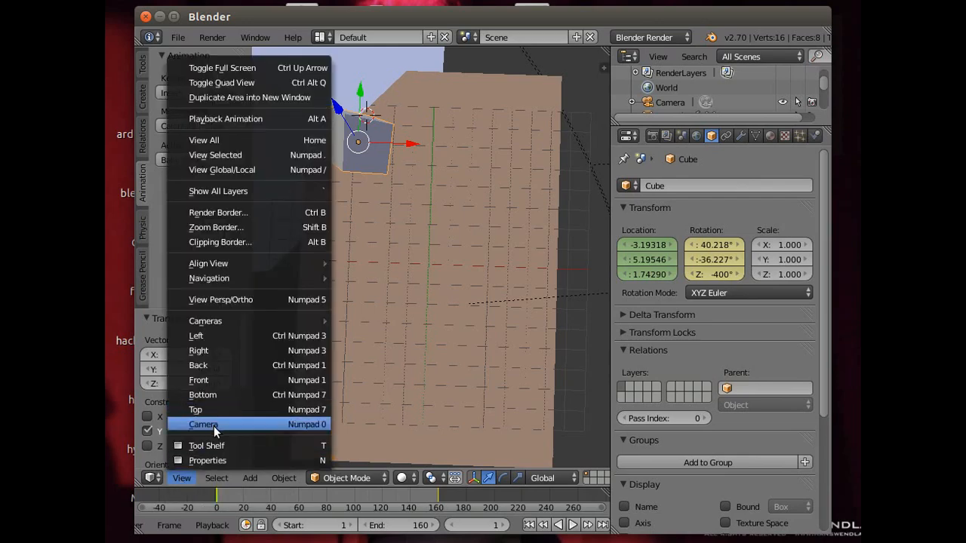
pyautogui.click(213, 426)
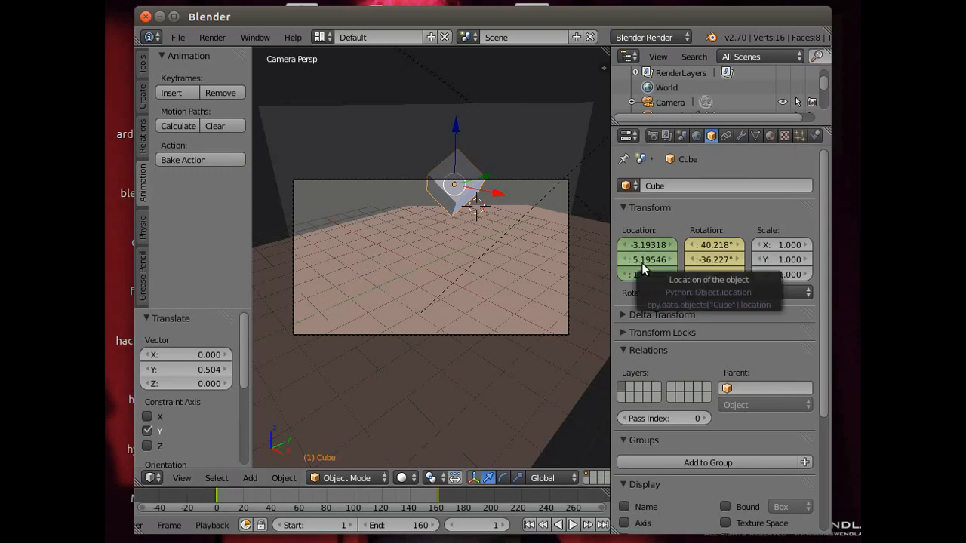
pyautogui.press('i')
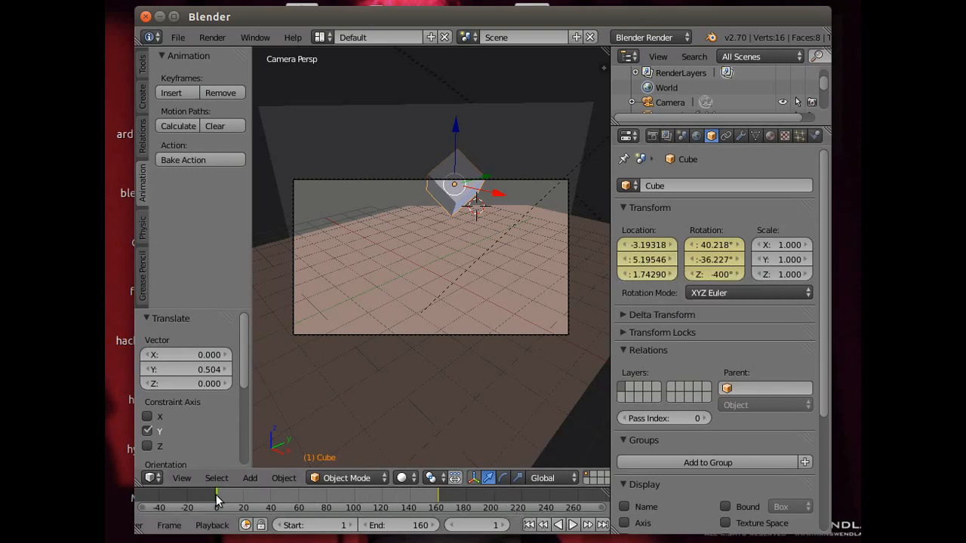
# - Go to frame 160 and insert a keyframe on the cube's scale of 1.000
pyautogui.moveTo(216, 494); pyautogui.dragTo(436, 500)
pyautogui.moveTo(295, 512); pyautogui.dragTo(409, 503)
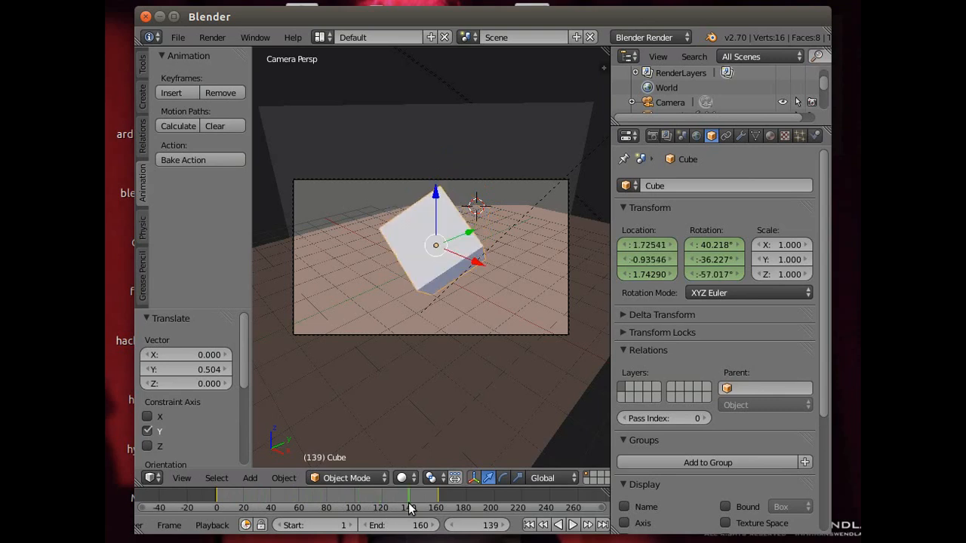
pyautogui.click(588, 531)
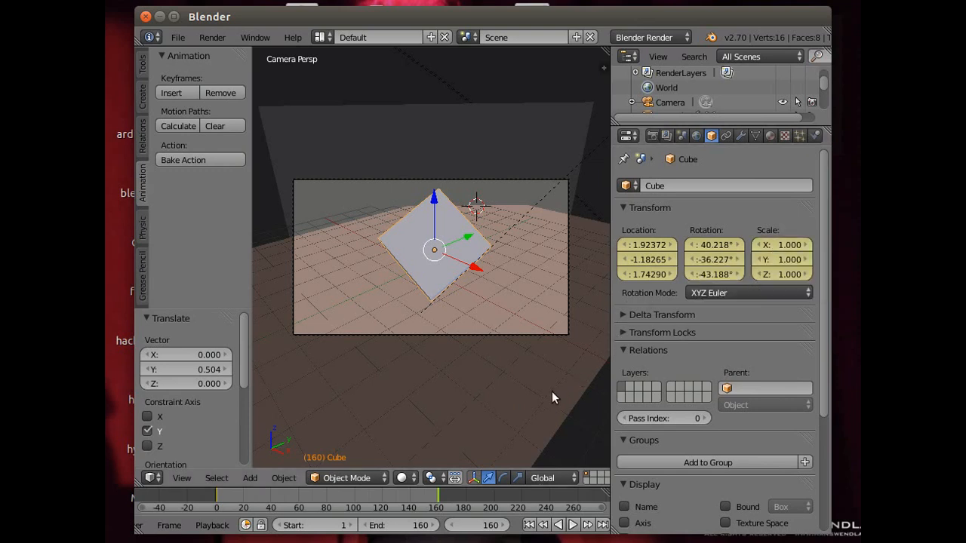
# - At frame 1, scale the cube down to about 0.855 and insert a keyframe on its scale
pyautogui.moveTo(436, 496); pyautogui.dragTo(218, 498)
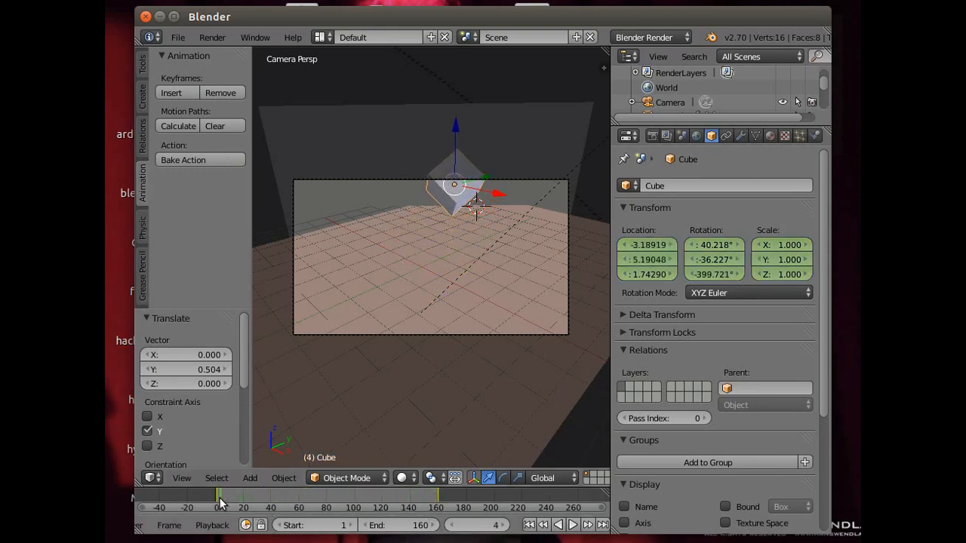
pyautogui.click(529, 525)
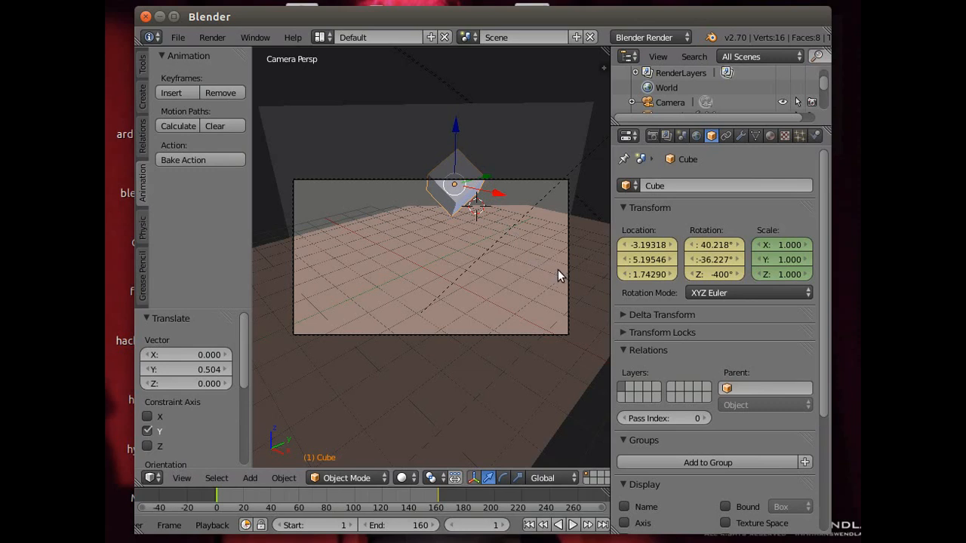
pyautogui.press('s')
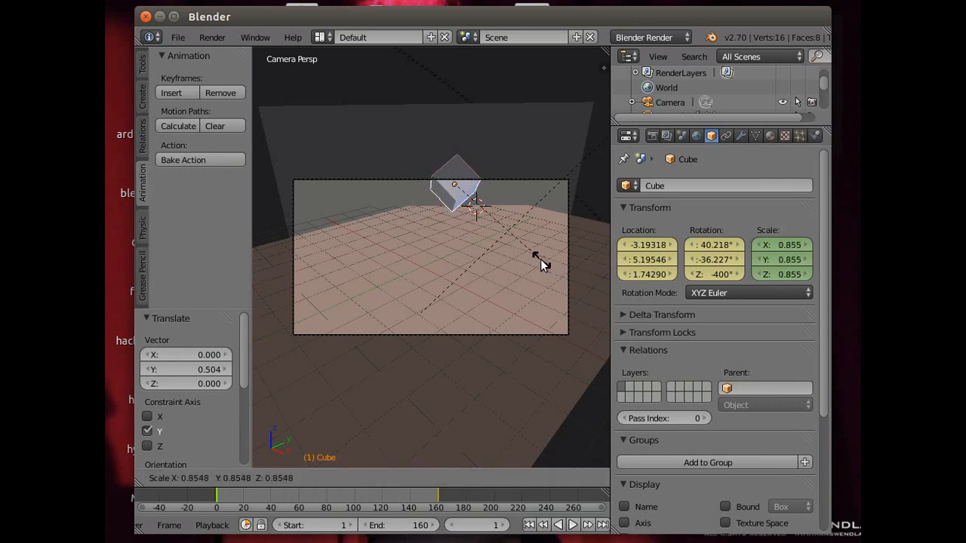
pyautogui.click(540, 258)
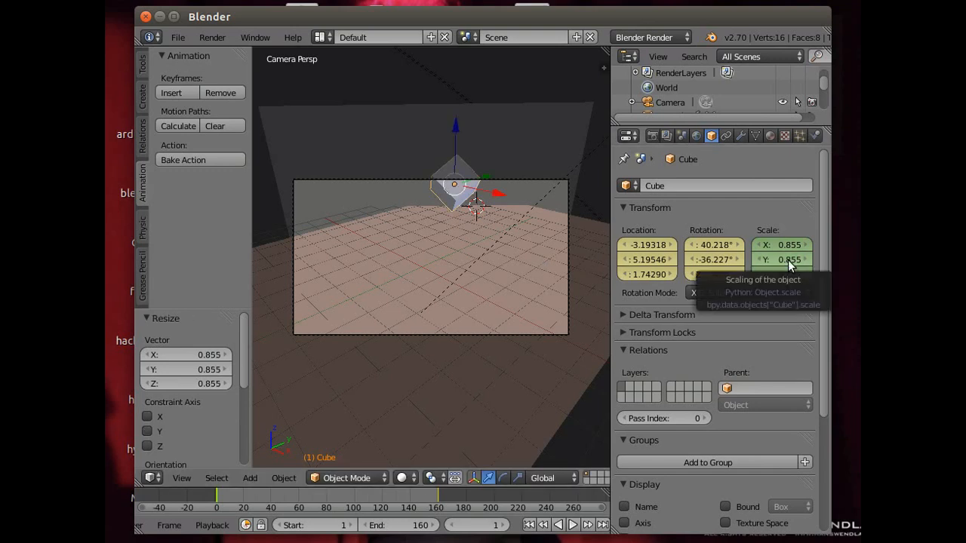
pyautogui.press('i')
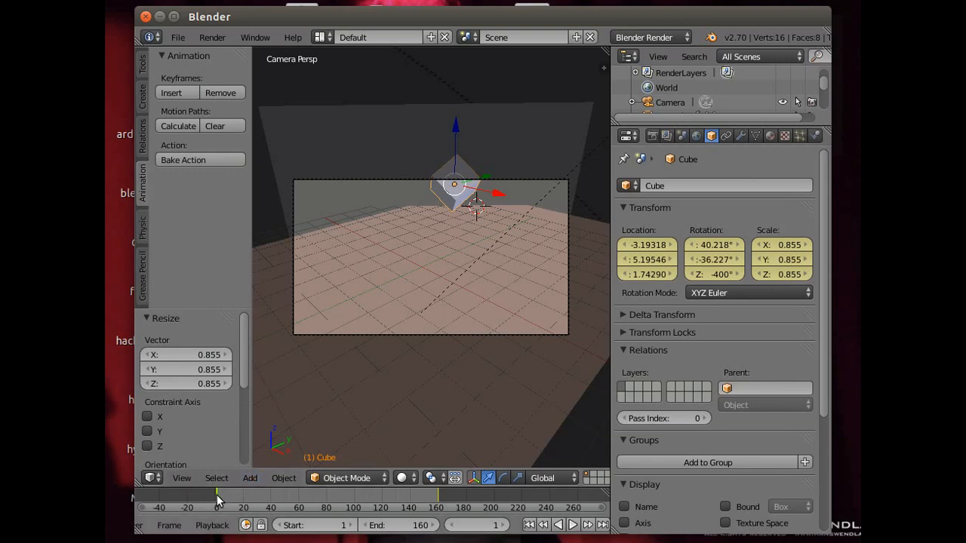
# - Lower the cube about 0.27 units along Z with its location keyframed at frame 1, and play the animation
pyautogui.moveTo(217, 495)
pyautogui.mouseDown()
pyautogui.moveTo(463, 496)
pyautogui.moveTo(207, 497)
pyautogui.moveTo(460, 504)
pyautogui.moveTo(214, 502)
pyautogui.mouseUp()
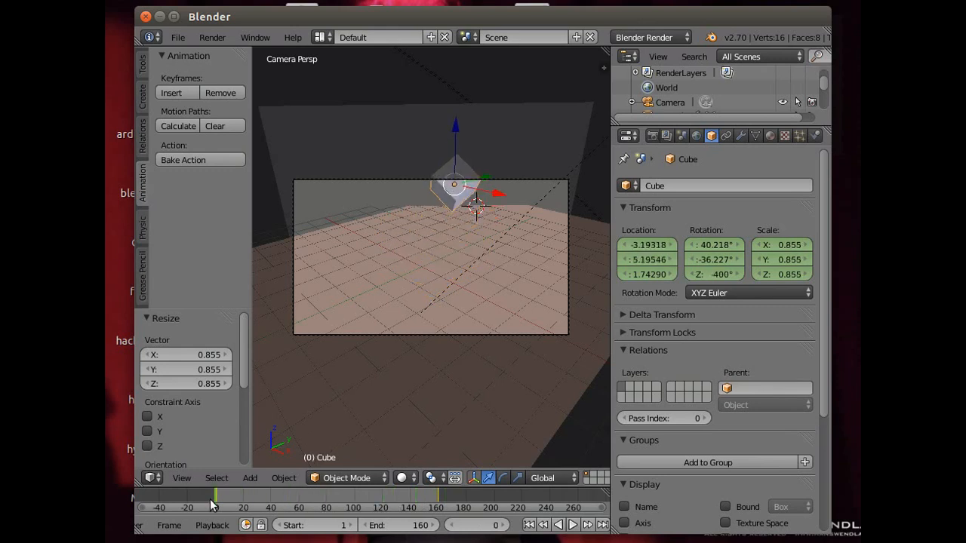
pyautogui.click(588, 524)
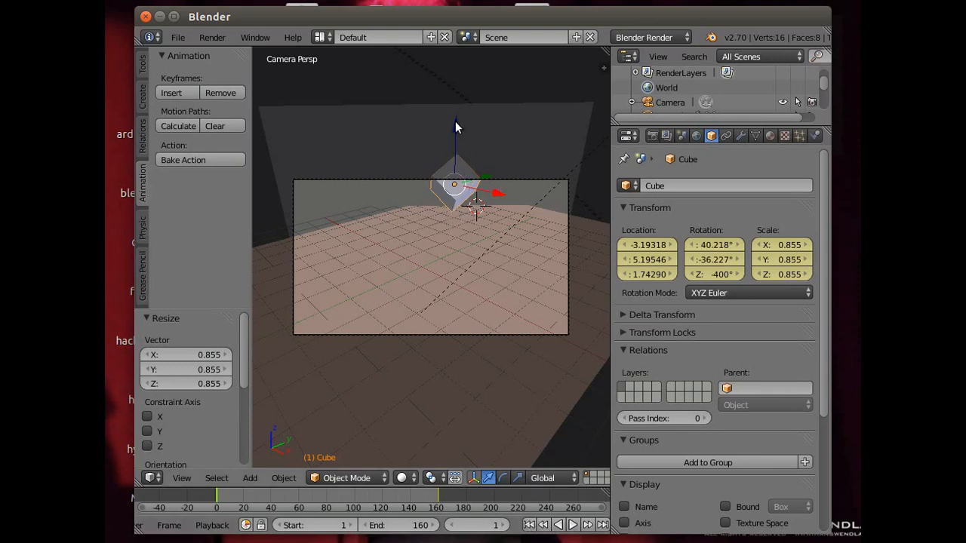
pyautogui.moveTo(454, 120); pyautogui.dragTo(457, 126)
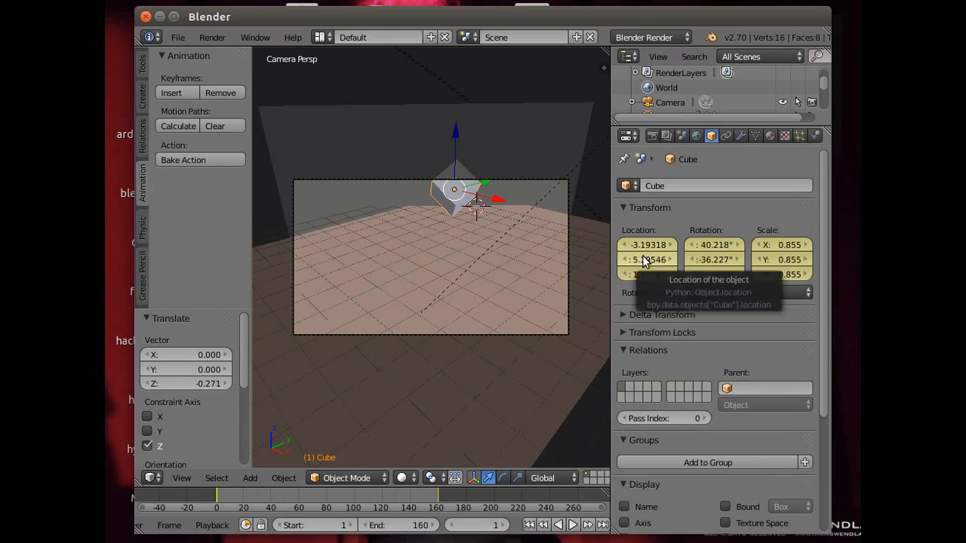
pyautogui.click(572, 525)
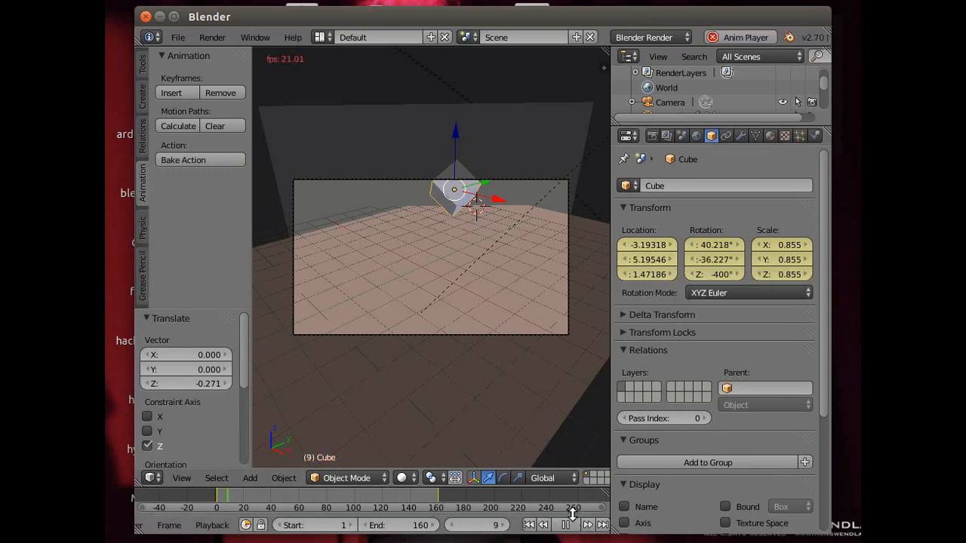
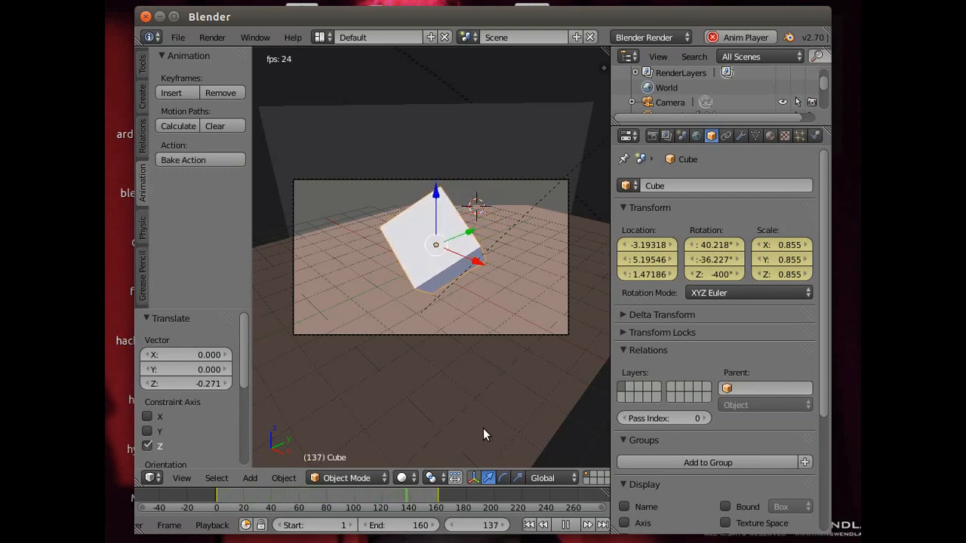
# - Stop the animation playback and replace the cube's material with a new one
pyautogui.click(565, 524)
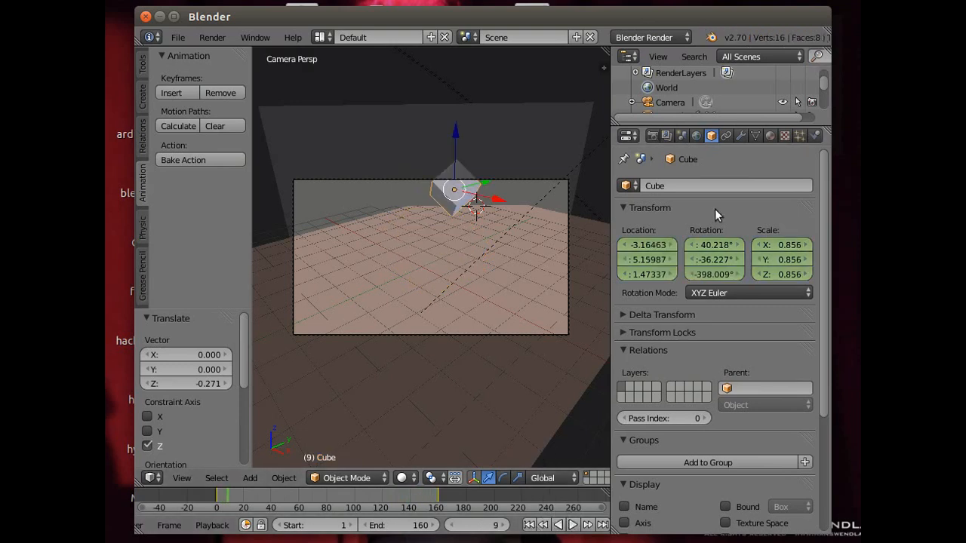
pyautogui.click(769, 135)
pyautogui.moveTo(826, 268); pyautogui.dragTo(824, 116)
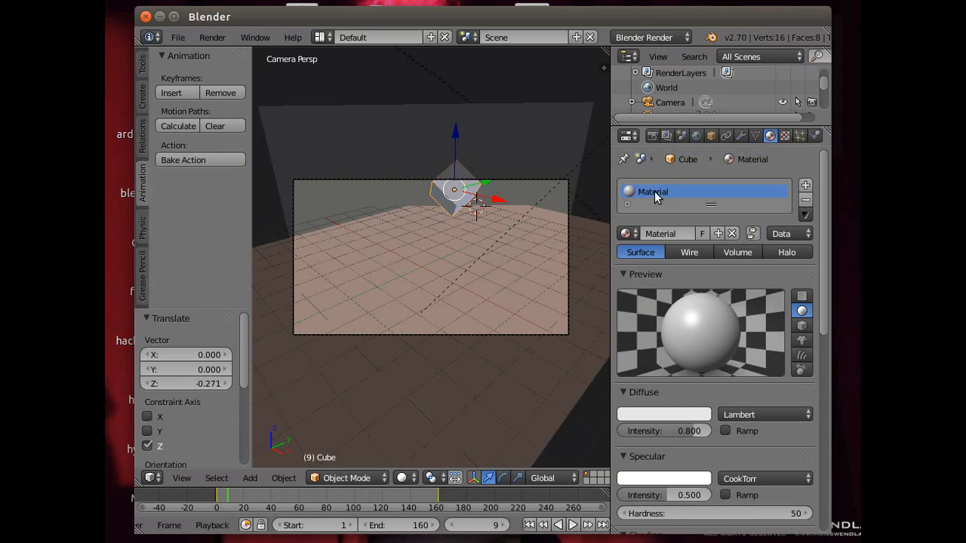
pyautogui.click(804, 204)
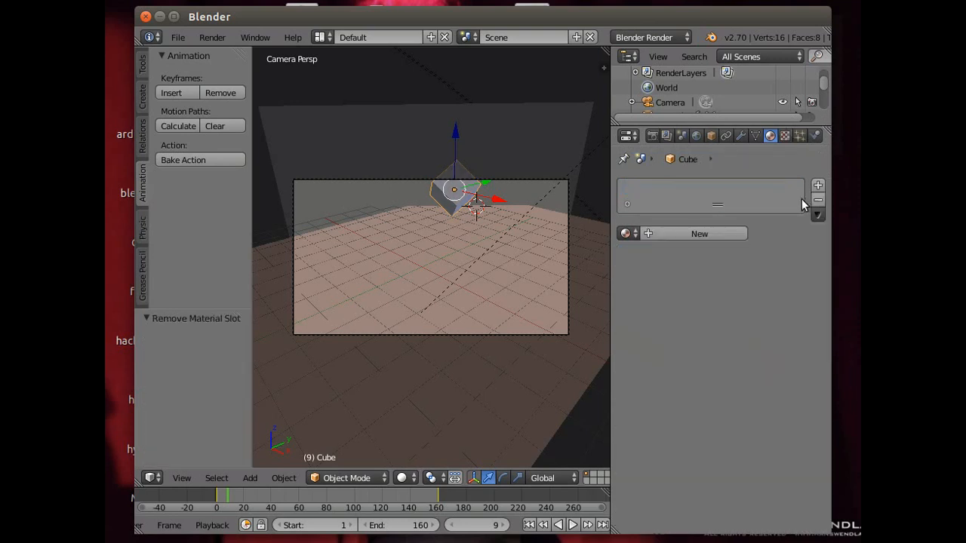
pyautogui.click(649, 234)
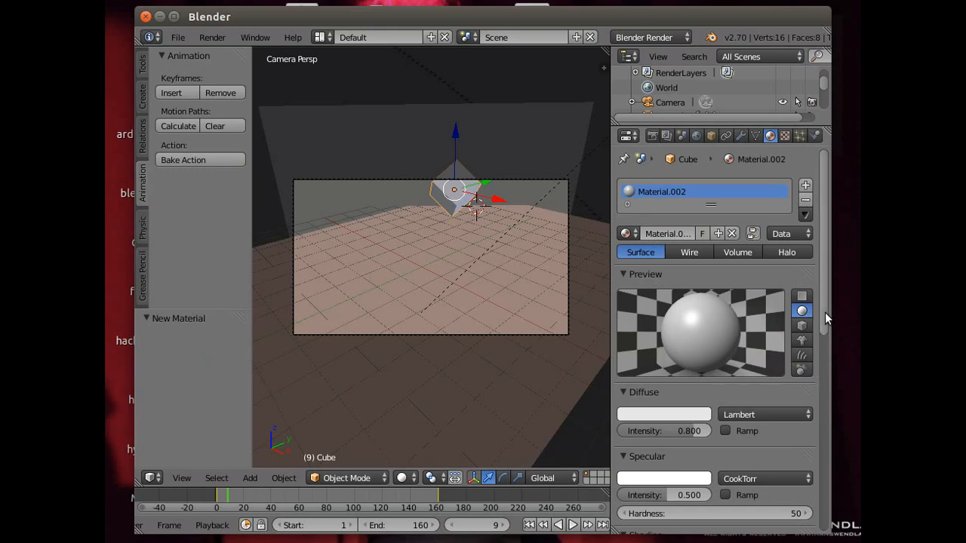
# - Enable Mirror on the cube's material with reflectivity about 0.874 and a very light blue mirror colour
pyautogui.moveTo(825, 313); pyautogui.dragTo(834, 486)
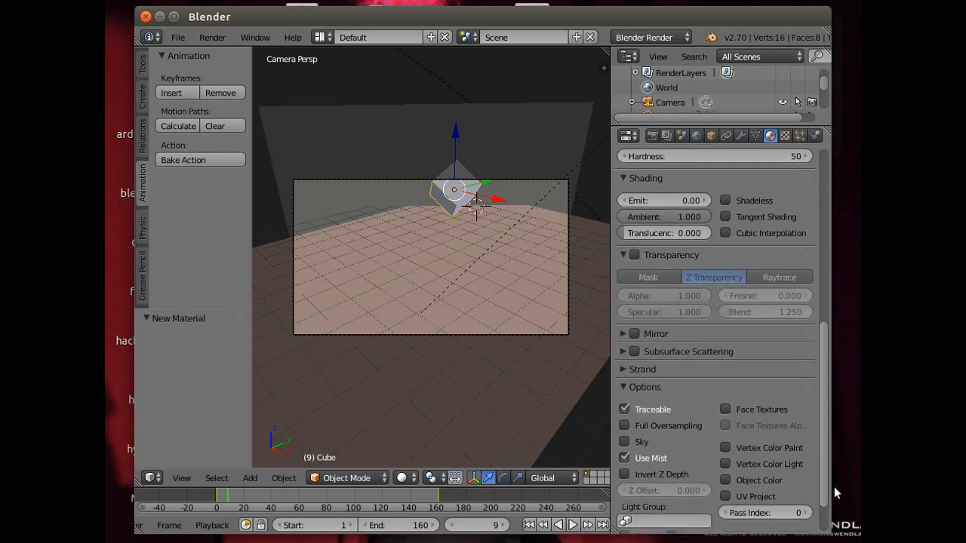
pyautogui.click(619, 332)
pyautogui.moveTo(621, 354); pyautogui.dragTo(697, 356)
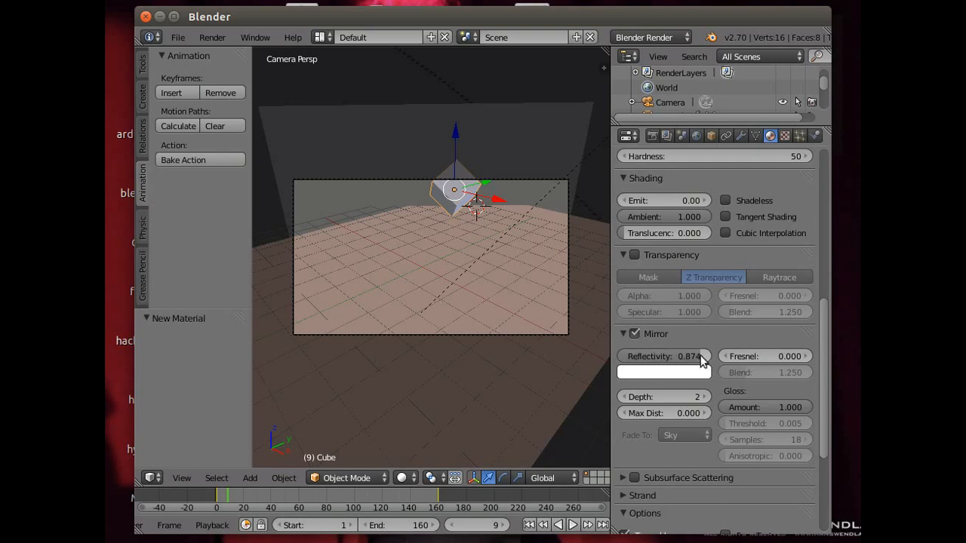
pyautogui.click(671, 372)
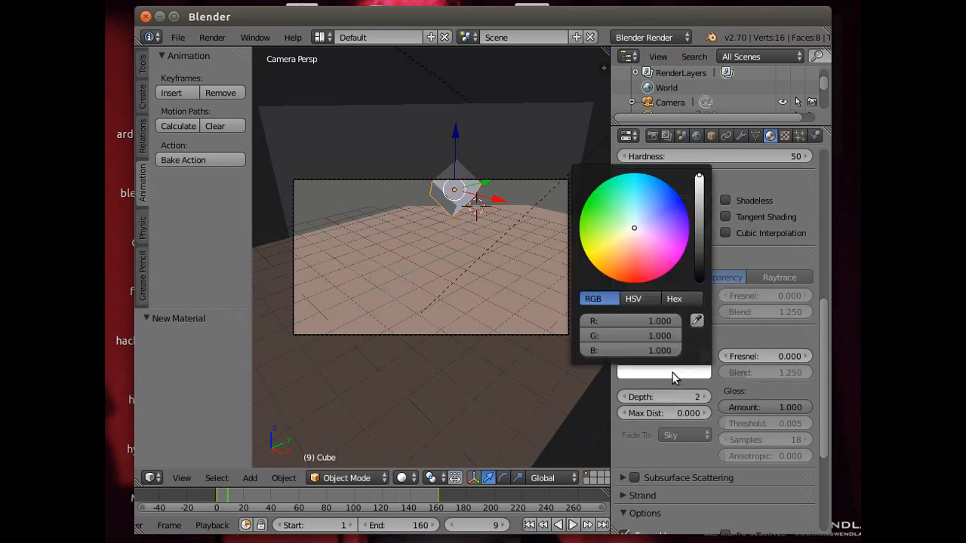
pyautogui.click(643, 223)
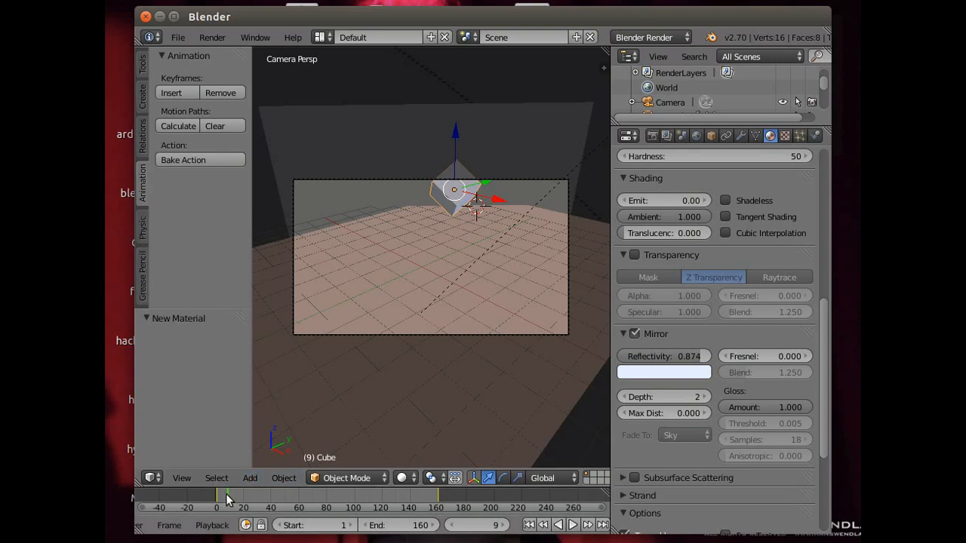
# - Go to frame 109, render a still image to check the reflective cube, and return to the 3D view
pyautogui.moveTo(227, 498); pyautogui.dragTo(365, 498)
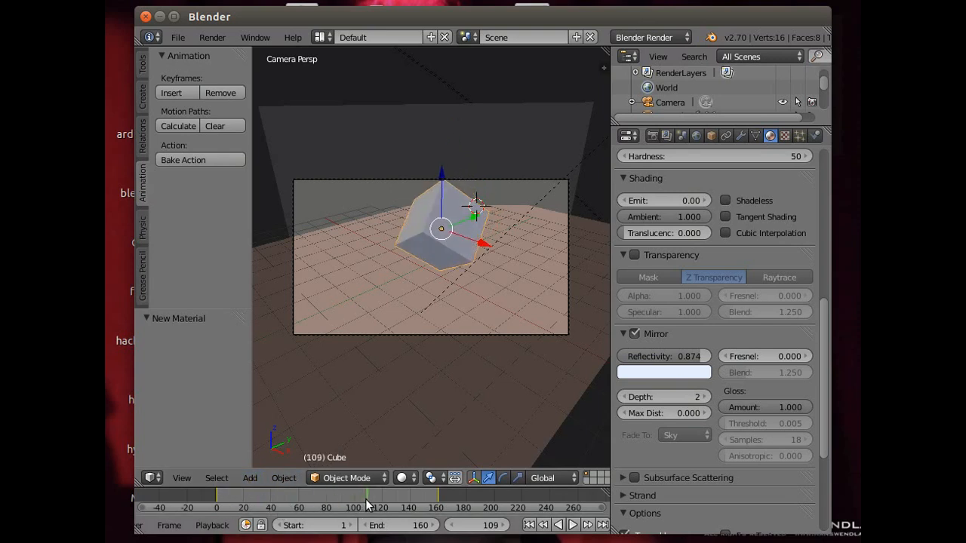
pyautogui.click(212, 37)
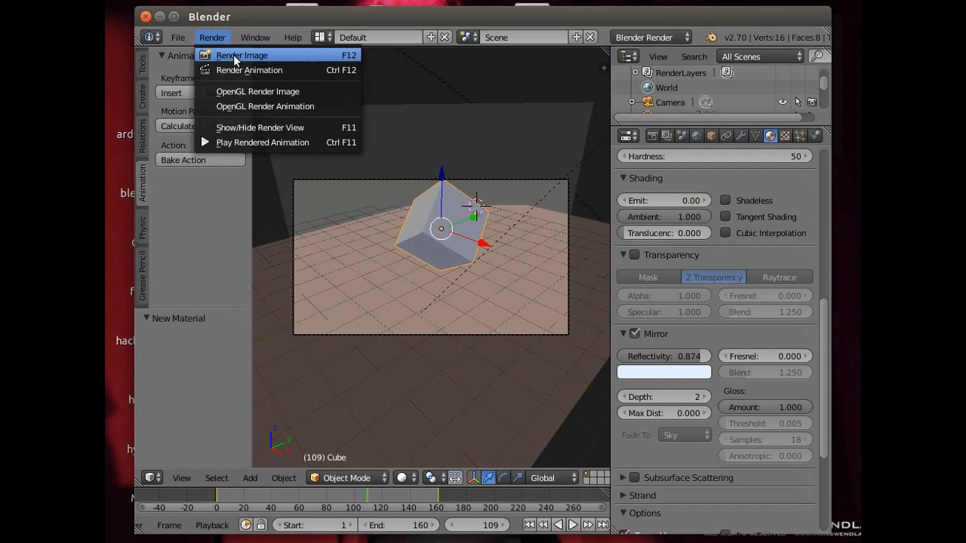
pyautogui.click(234, 54)
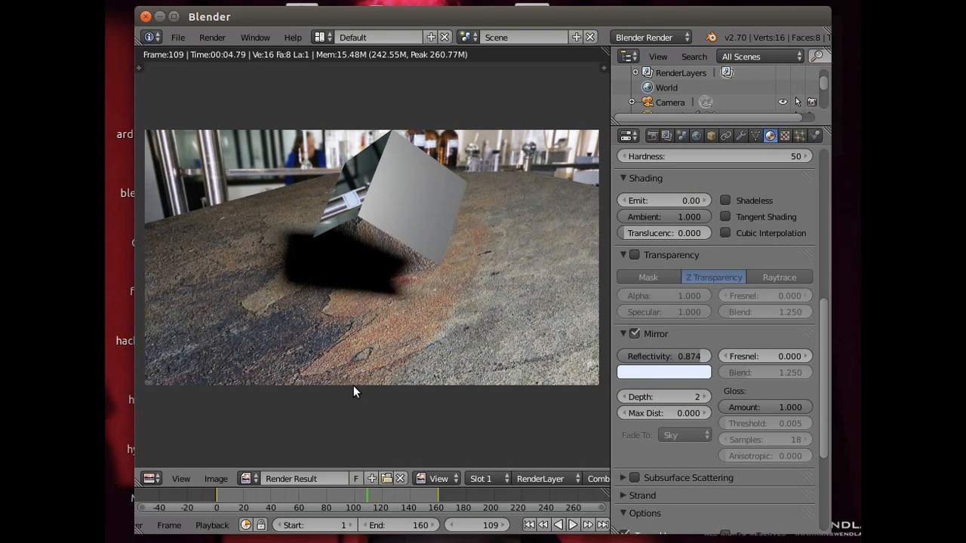
pyautogui.click(215, 36)
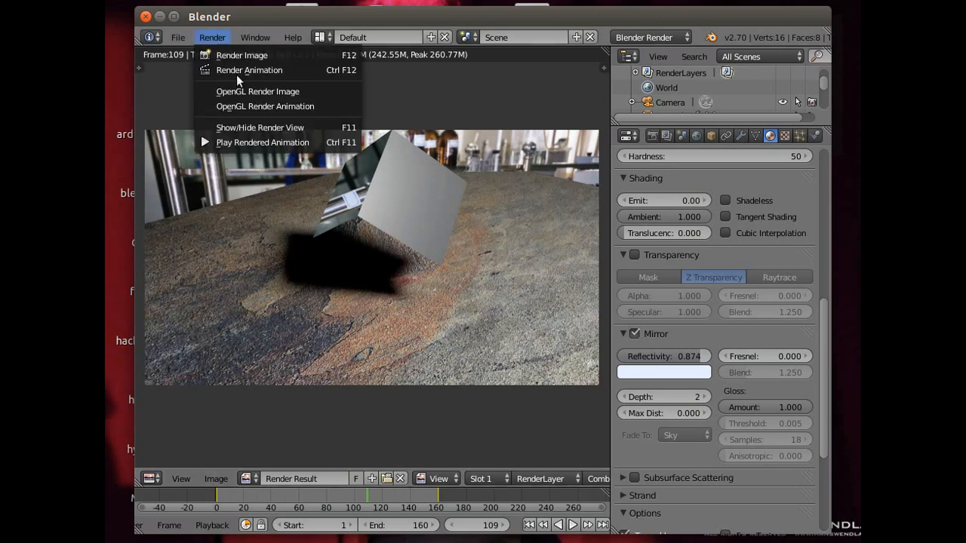
pyautogui.click(259, 127)
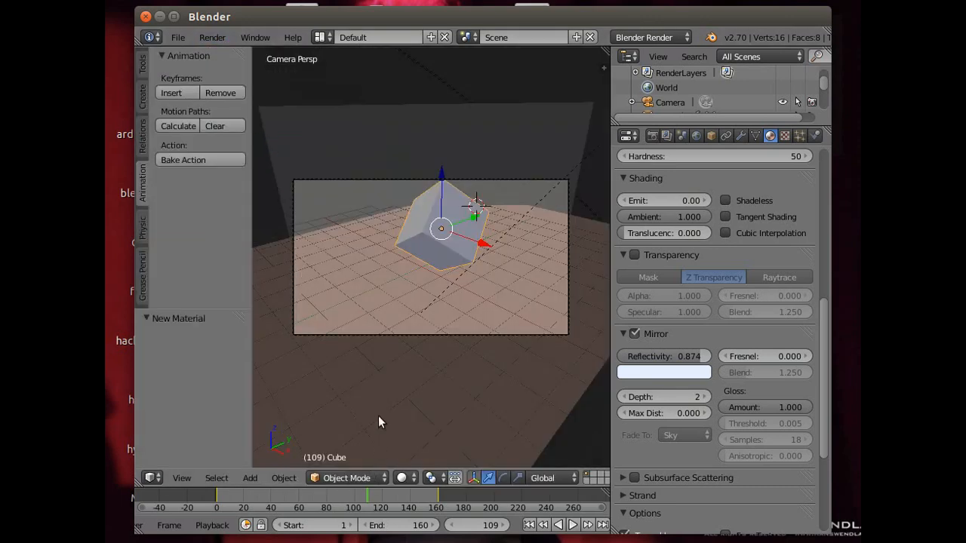
# - Import IMG_20130111_144909-1.jpg from the tutorial folder as an image plane
pyautogui.scroll(-5, 353, 363)
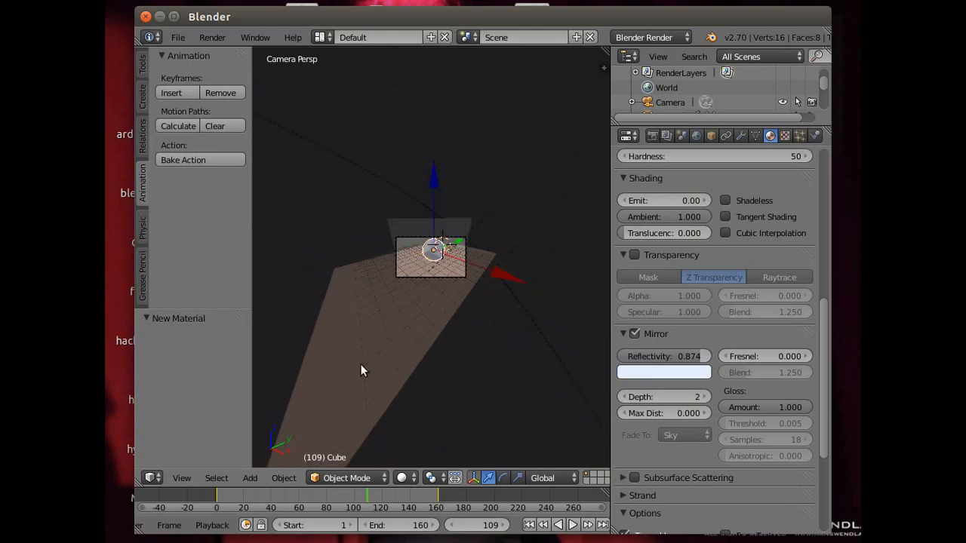
pyautogui.moveTo(364, 375)
pyautogui.mouseDown(button='middle')
pyautogui.moveTo(386, 390)
pyautogui.moveTo(472, 408)
pyautogui.moveTo(573, 397)
pyautogui.moveTo(297, 392)
pyautogui.moveTo(365, 391)
pyautogui.mouseUp(button='middle')
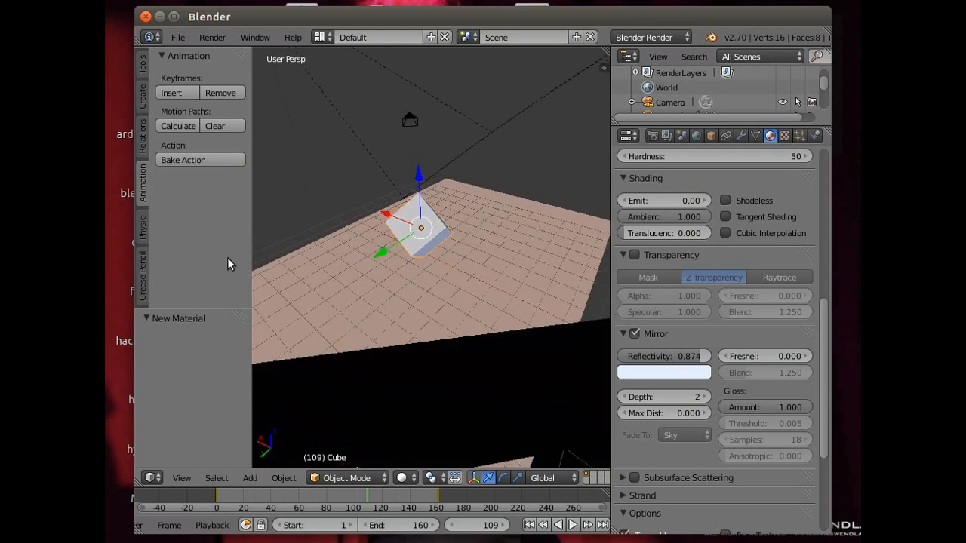
pyautogui.click(178, 37)
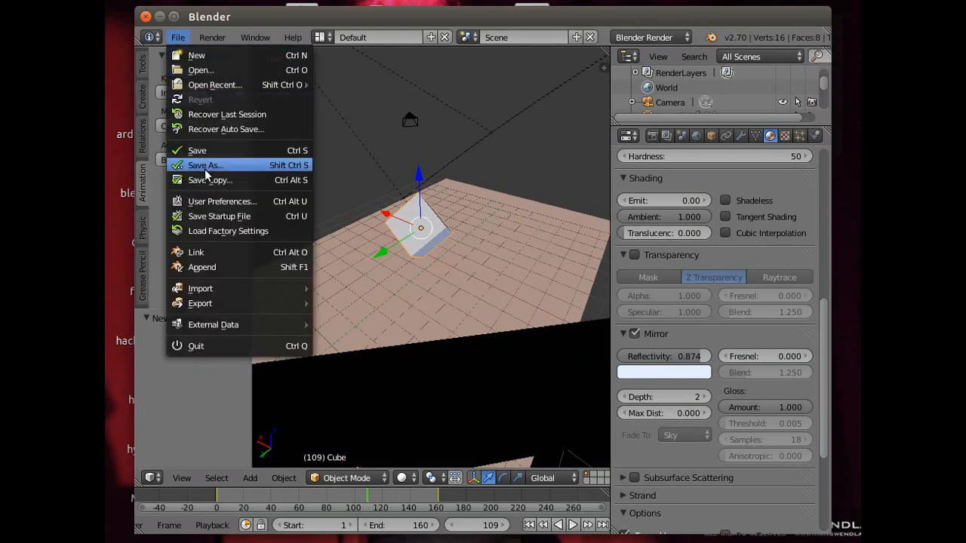
pyautogui.moveTo(219, 288)
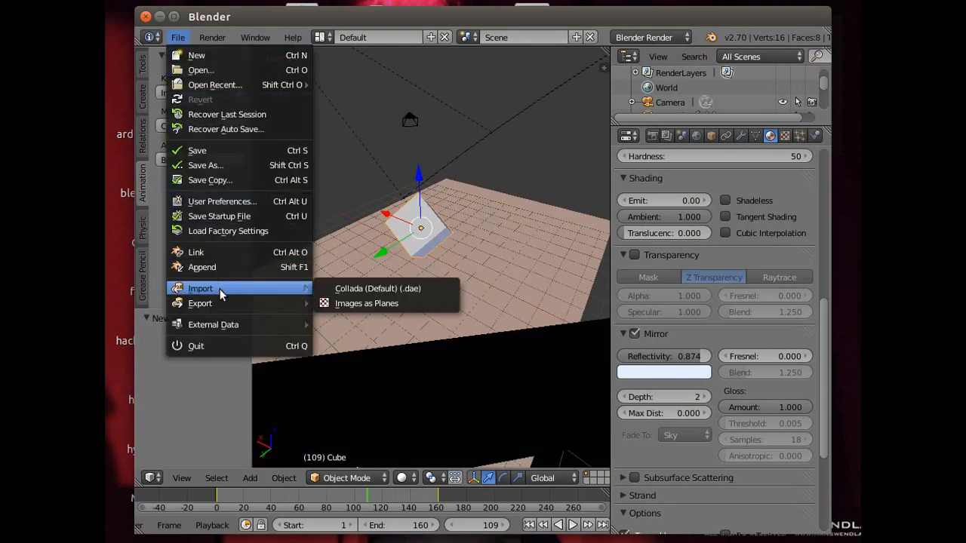
pyautogui.click(375, 304)
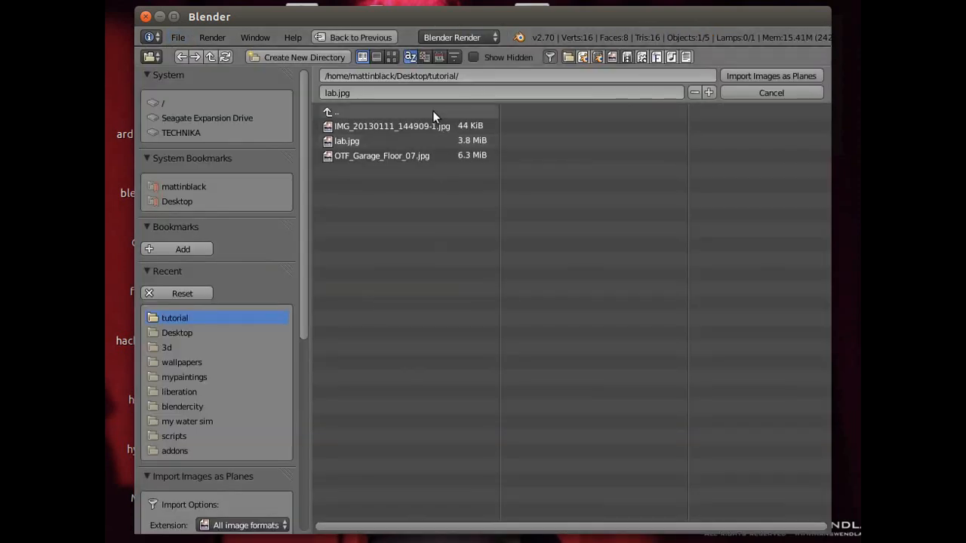
pyautogui.click(392, 126)
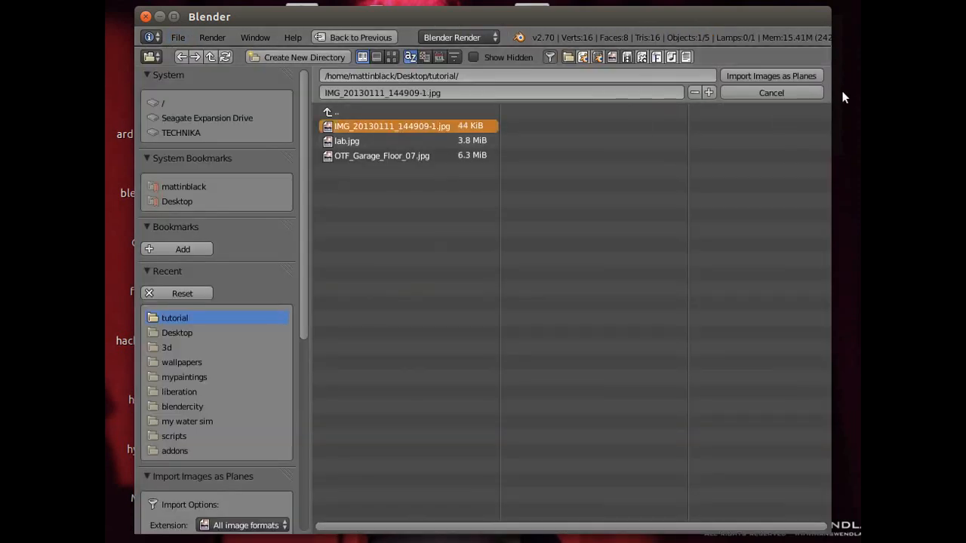
pyautogui.click(763, 74)
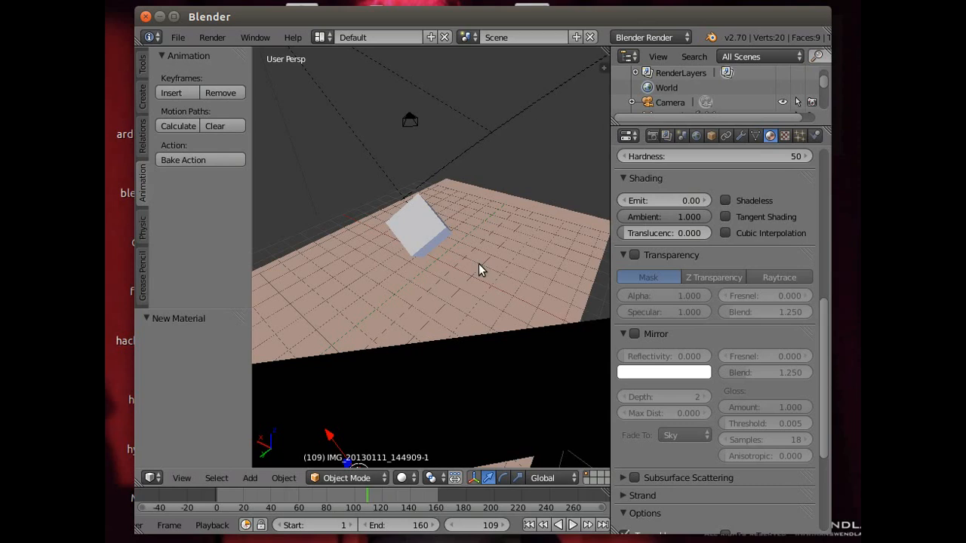
# - Set the imported image plane's X rotation to 90° and rotate it about 52° around the Z axis
pyautogui.scroll(-4, 478, 264)
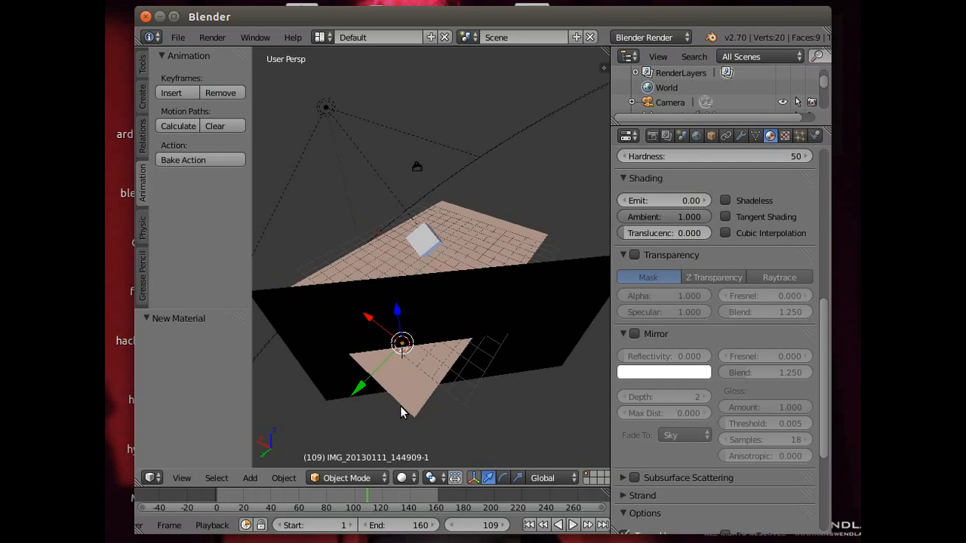
pyautogui.moveTo(384, 395); pyautogui.dragTo(534, 346, button='middle')
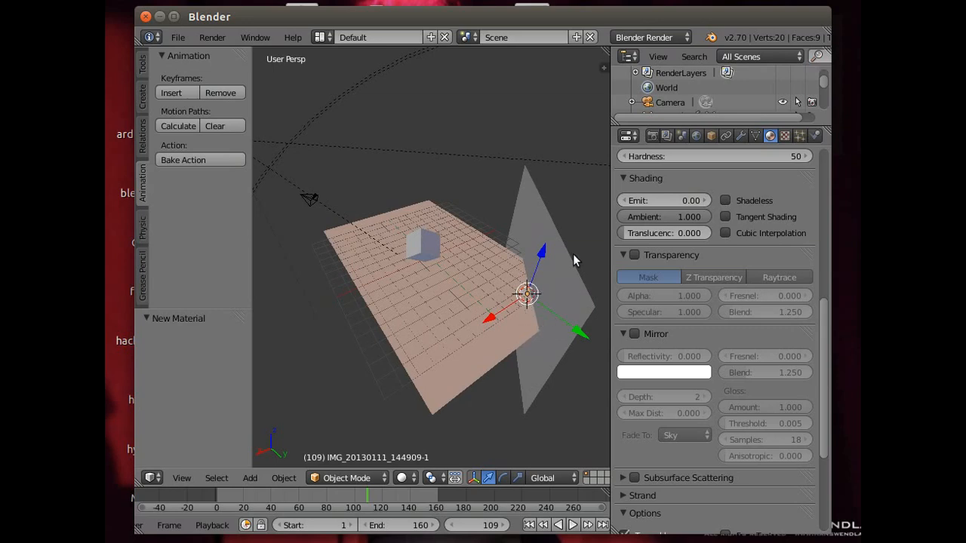
pyautogui.moveTo(481, 378)
pyautogui.mouseDown(button='middle')
pyautogui.moveTo(429, 390)
pyautogui.moveTo(487, 389)
pyautogui.moveTo(477, 389)
pyautogui.mouseUp(button='middle')
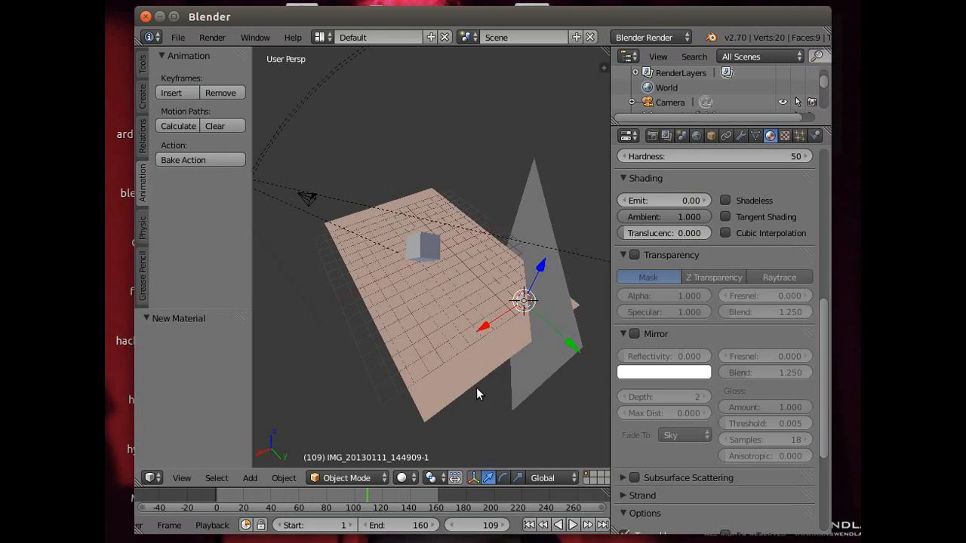
pyautogui.click(712, 137)
pyautogui.click(723, 245)
pyautogui.write('90')
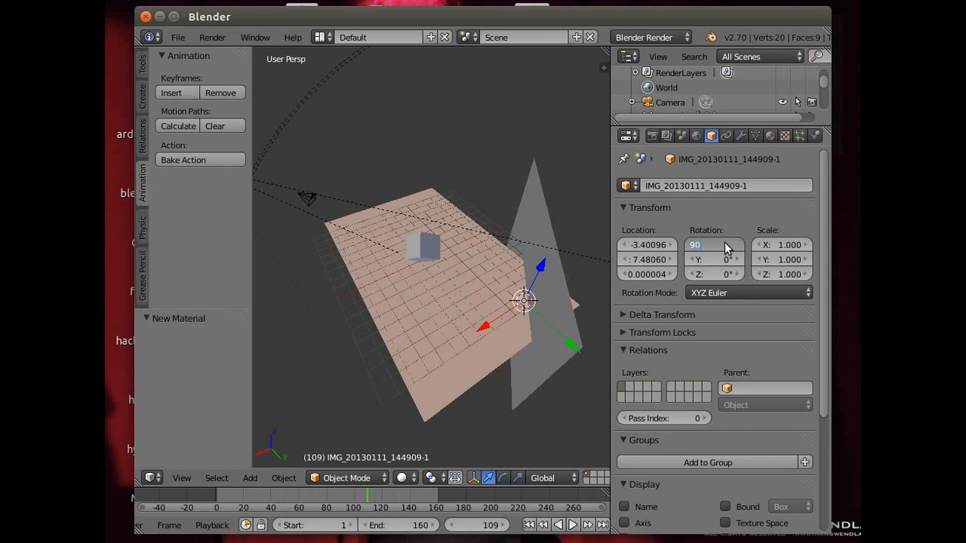
pyautogui.press('Return')
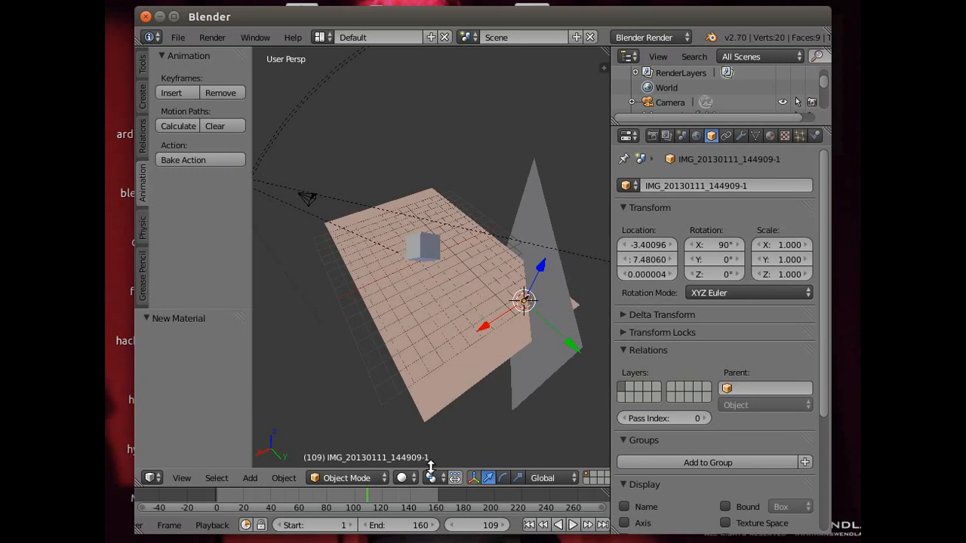
pyautogui.click(502, 477)
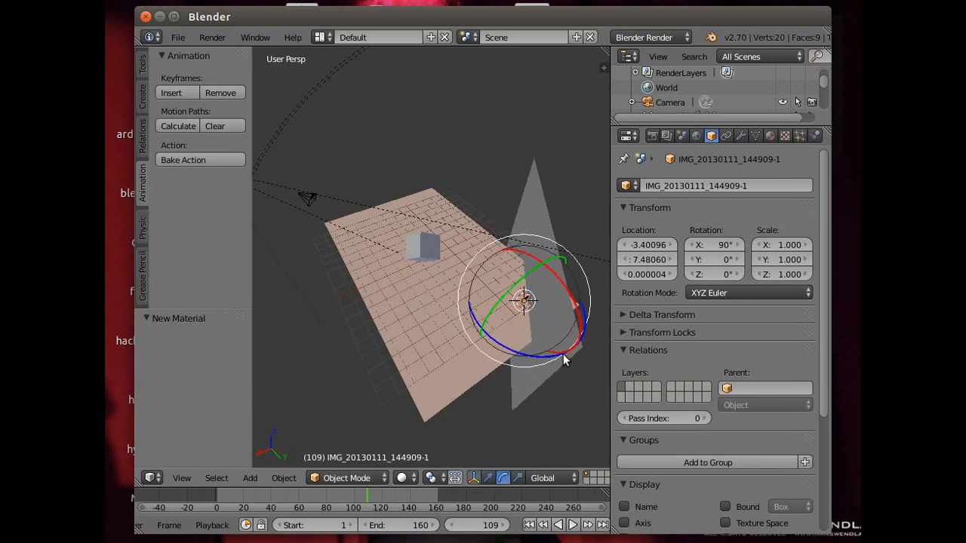
pyautogui.moveTo(536, 360); pyautogui.dragTo(587, 335)
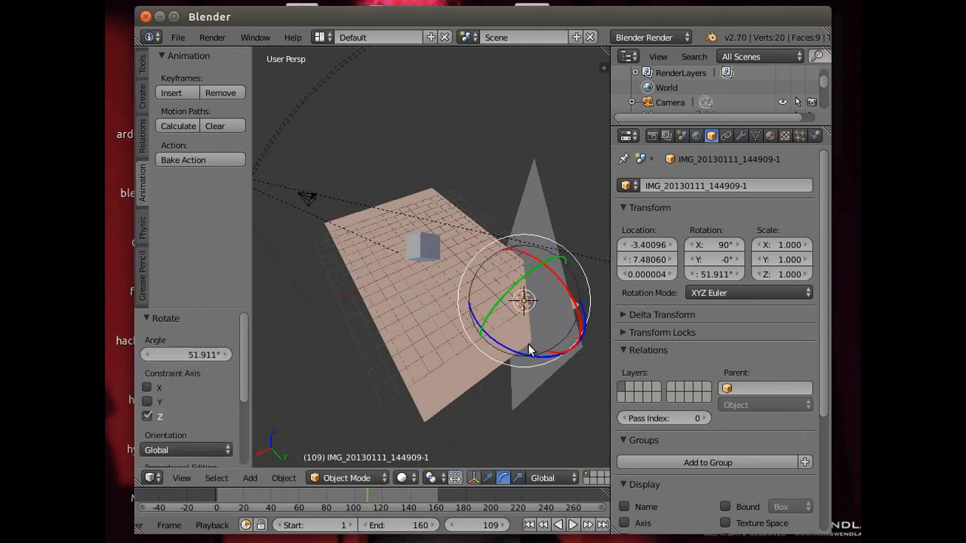
# - Scale the imported image plane up uniformly to about 13.8
pyautogui.press('s')
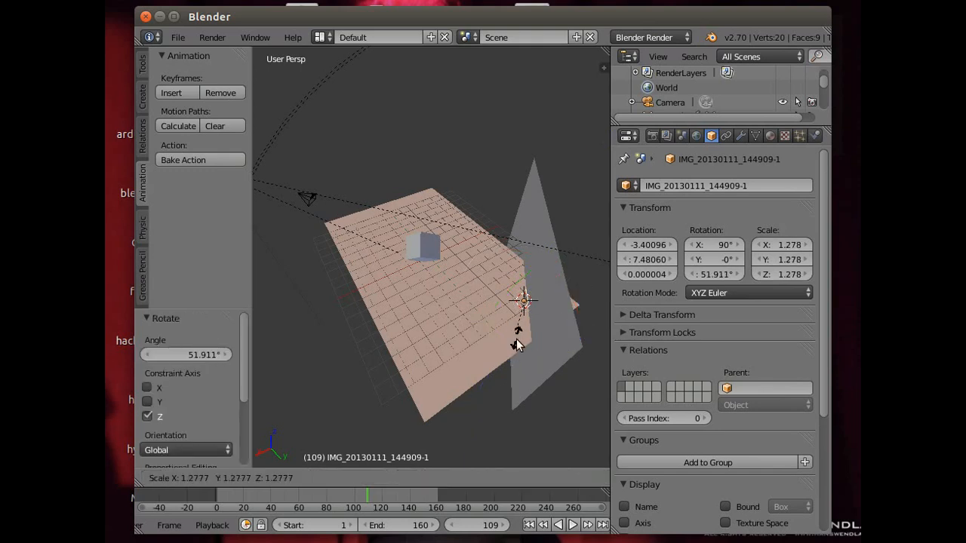
pyautogui.click(583, 188)
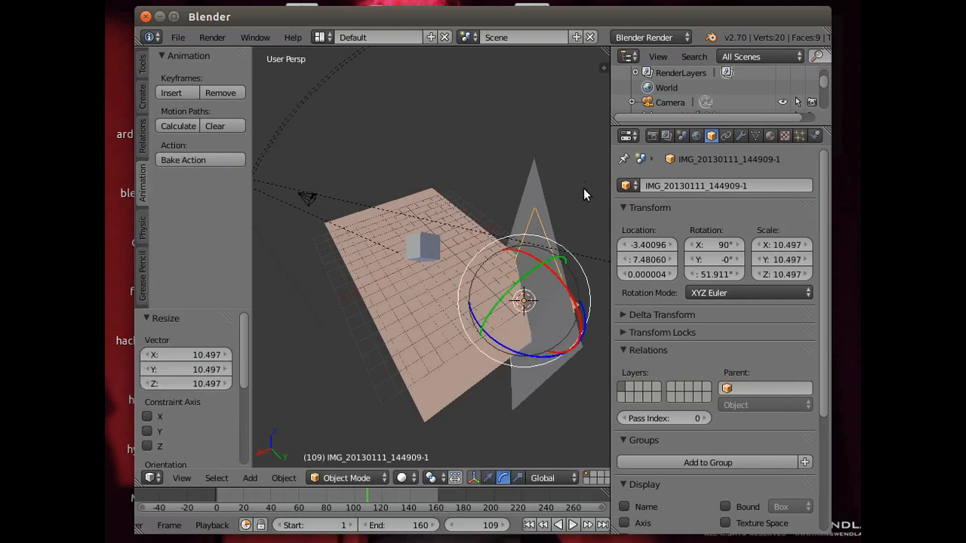
pyautogui.press('s')
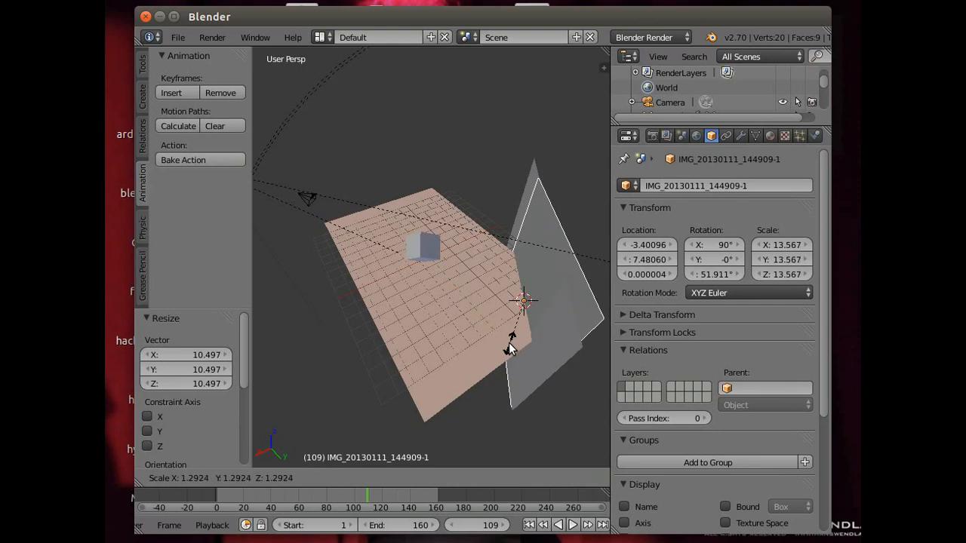
pyautogui.click(508, 343)
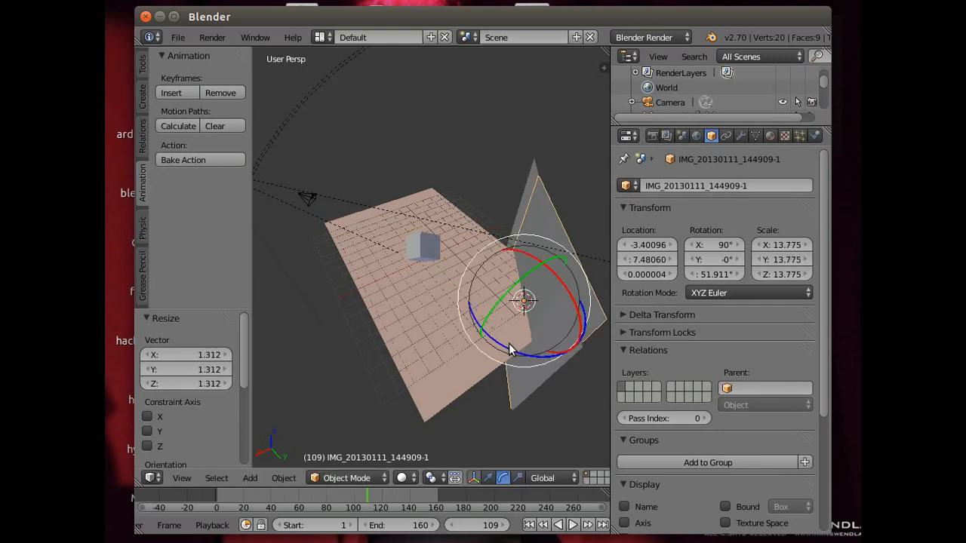
# - In the top view, move the imported image plane about 11.6 units along the positive X axis
pyautogui.click(488, 478)
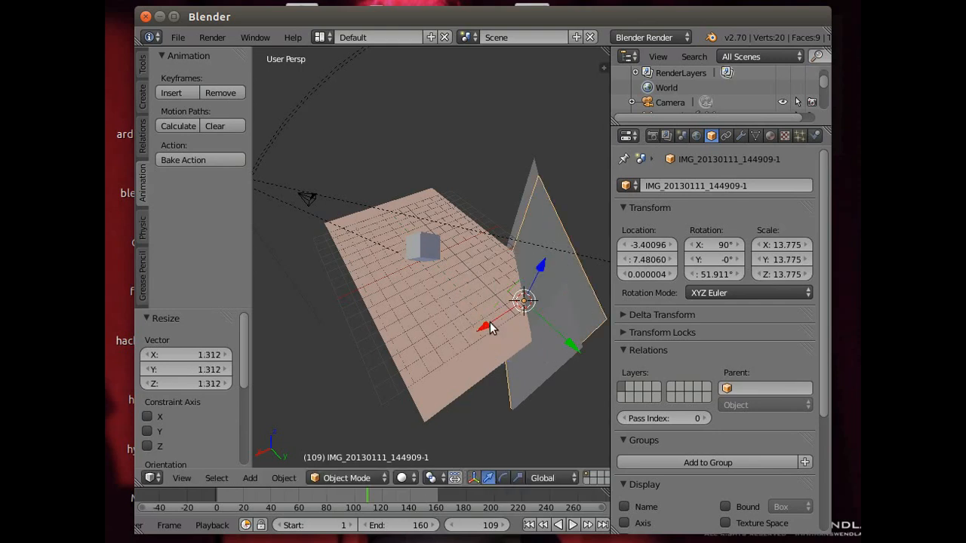
pyautogui.click(180, 478)
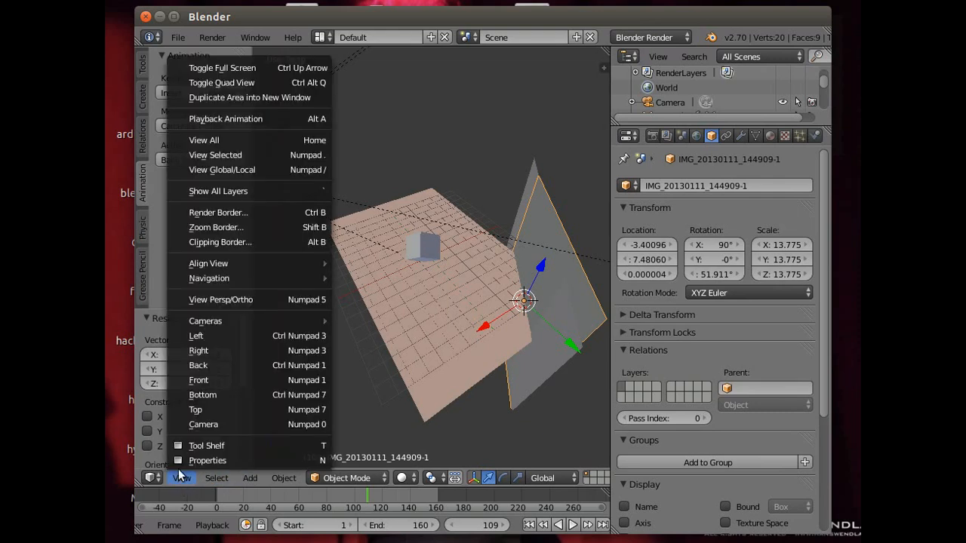
pyautogui.click(196, 409)
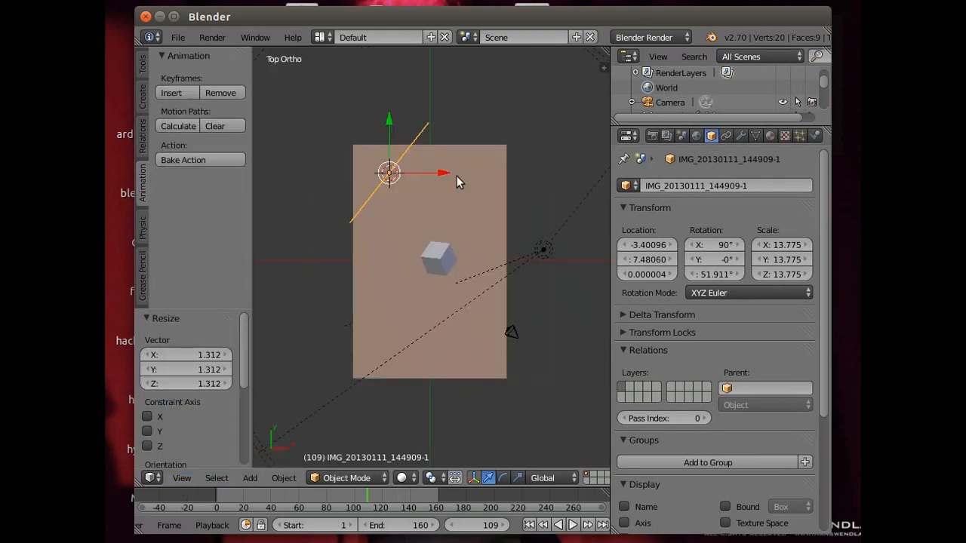
pyautogui.moveTo(445, 176); pyautogui.dragTo(581, 206)
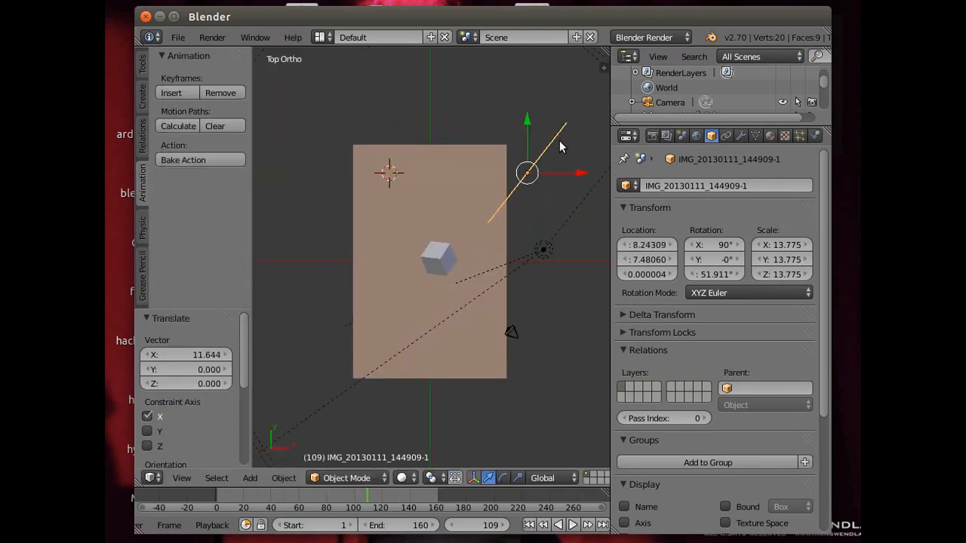
# - Move the image plane to about X 8.06, Y -6.97 beside the camera and scale it up uniformly to about 18.7
pyautogui.moveTo(528, 125); pyautogui.dragTo(518, 288)
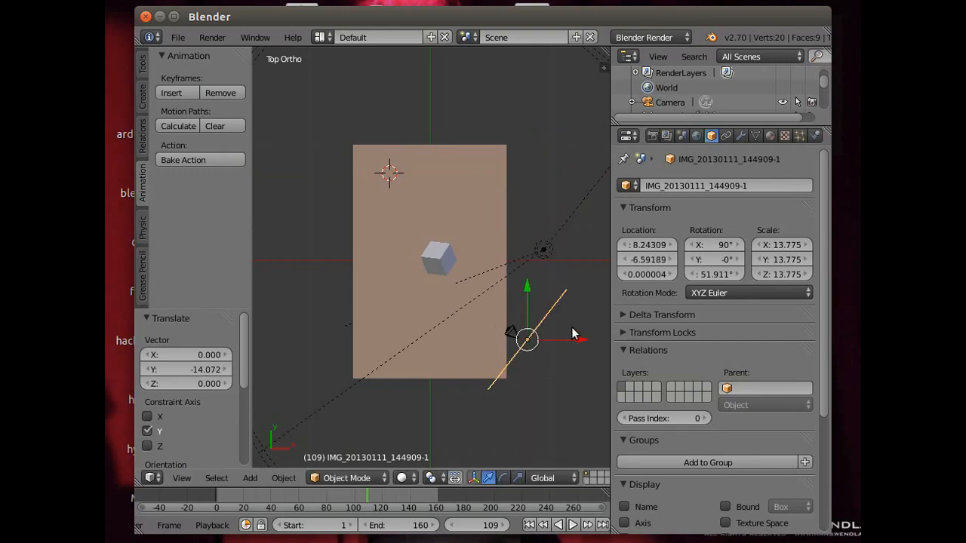
pyautogui.moveTo(576, 341); pyautogui.dragTo(571, 344)
pyautogui.moveTo(526, 287); pyautogui.dragTo(525, 290)
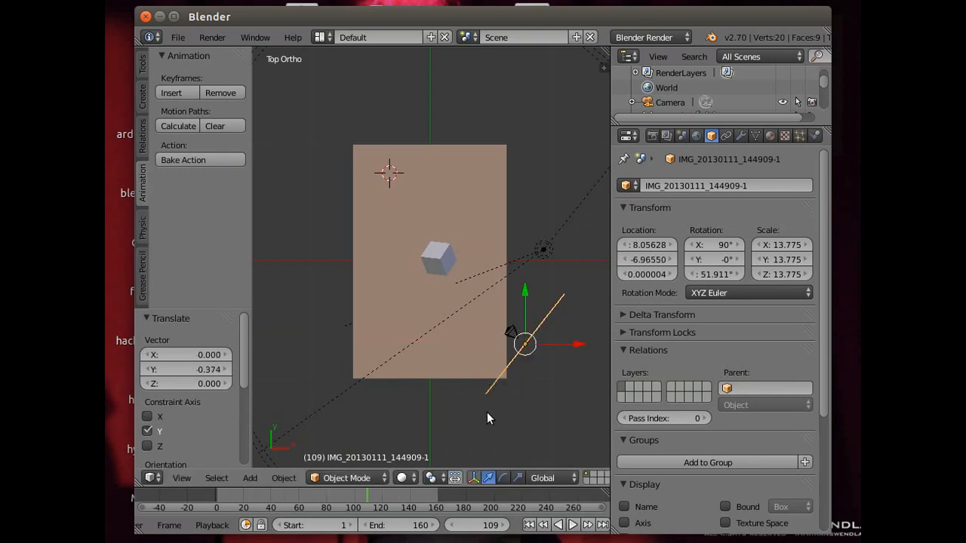
pyautogui.press('s')
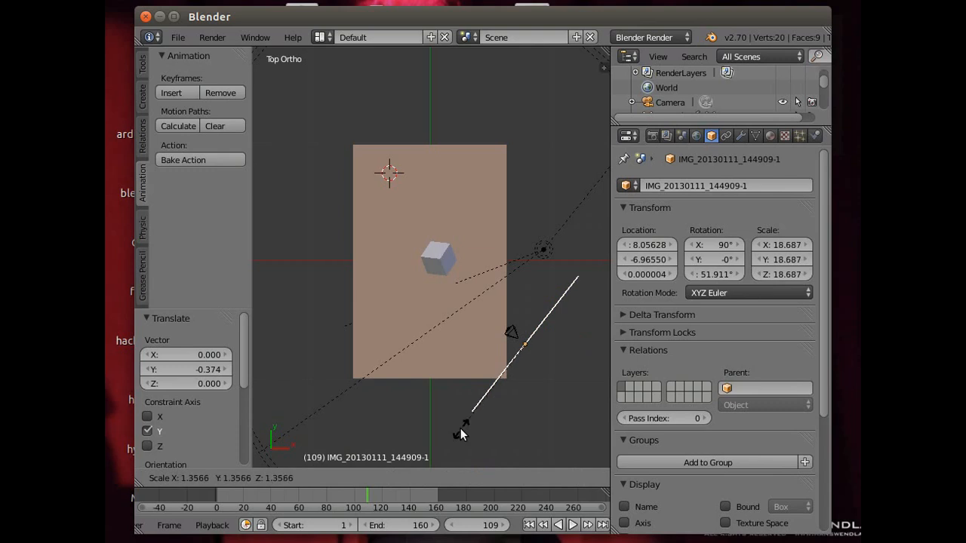
pyautogui.click(459, 428)
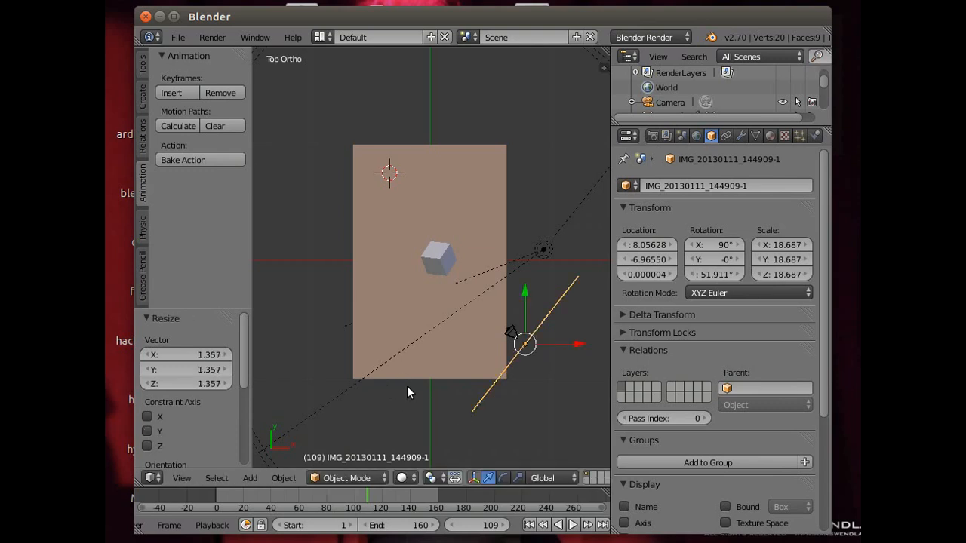
# - Go to the final frame, 160, and render it as a still image
pyautogui.click(602, 525)
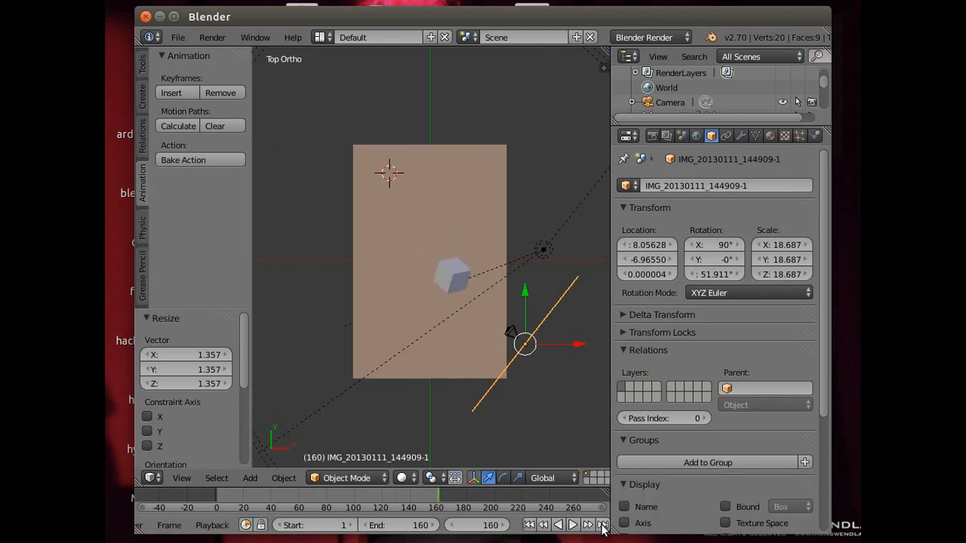
pyautogui.click(212, 40)
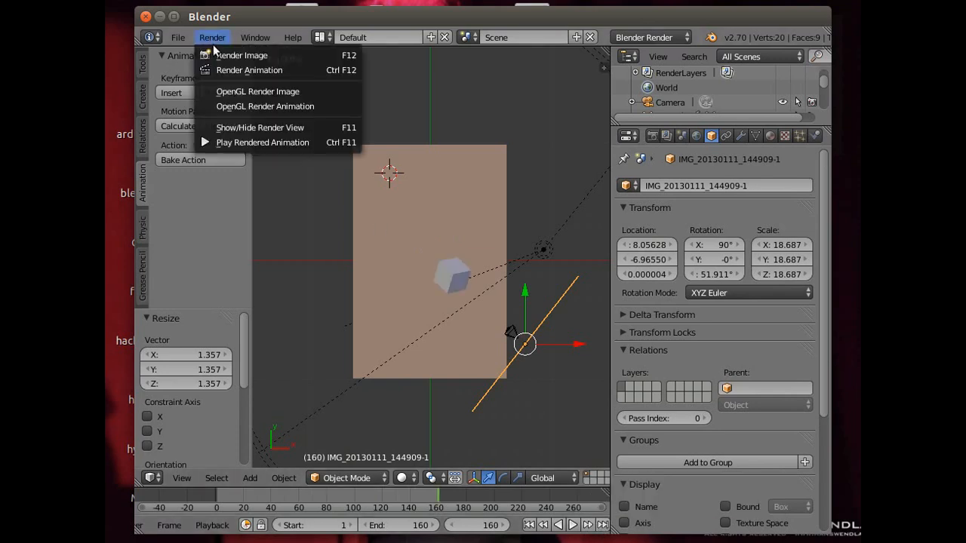
pyautogui.click(219, 57)
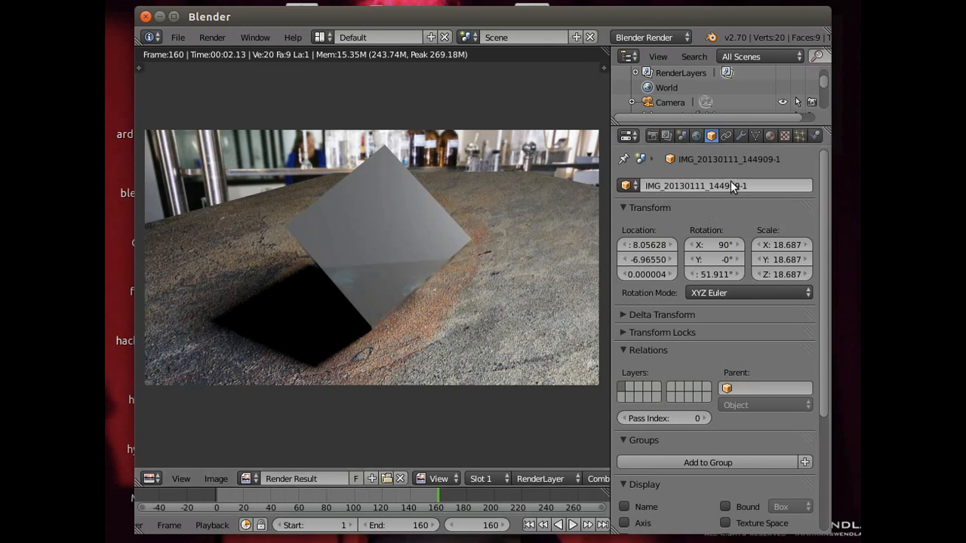
# - Show the material of the IMG_20130111_144909-1 plane and set its preview to a flat plane
pyautogui.click(770, 135)
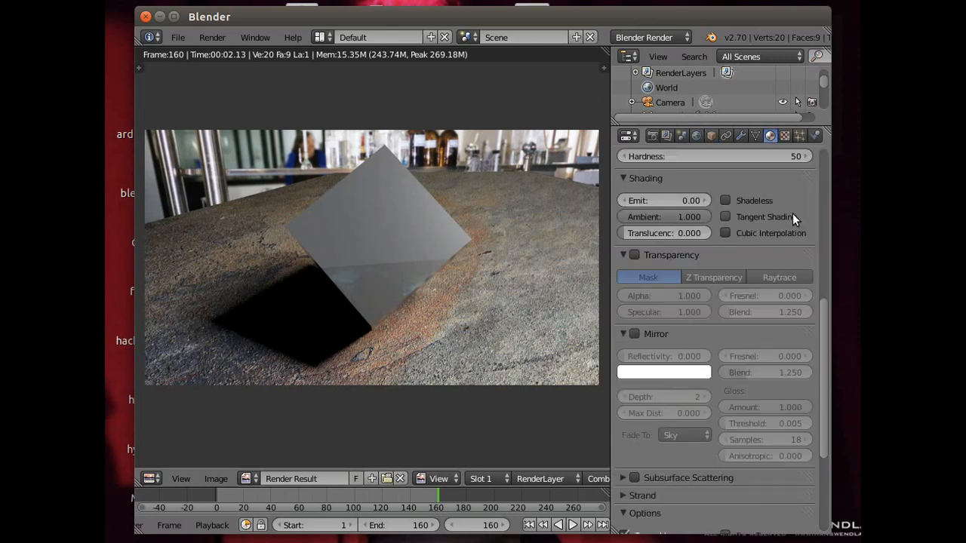
pyautogui.moveTo(823, 319); pyautogui.dragTo(824, 196)
pyautogui.scroll(-2, 829, 226)
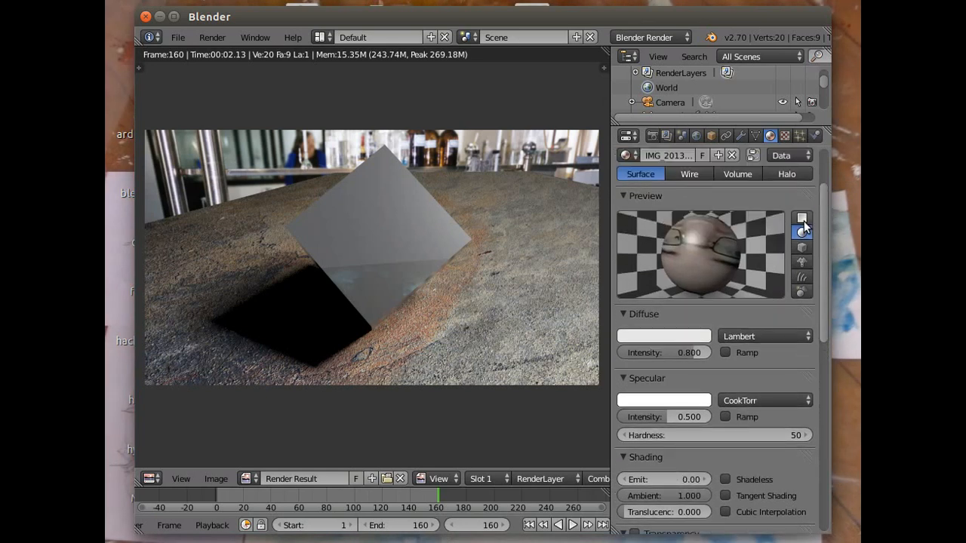
pyautogui.click(801, 219)
# - Set the image plane material's Emit value to 1.2 and make the material shadeless
pyautogui.moveTo(822, 268); pyautogui.dragTo(822, 313)
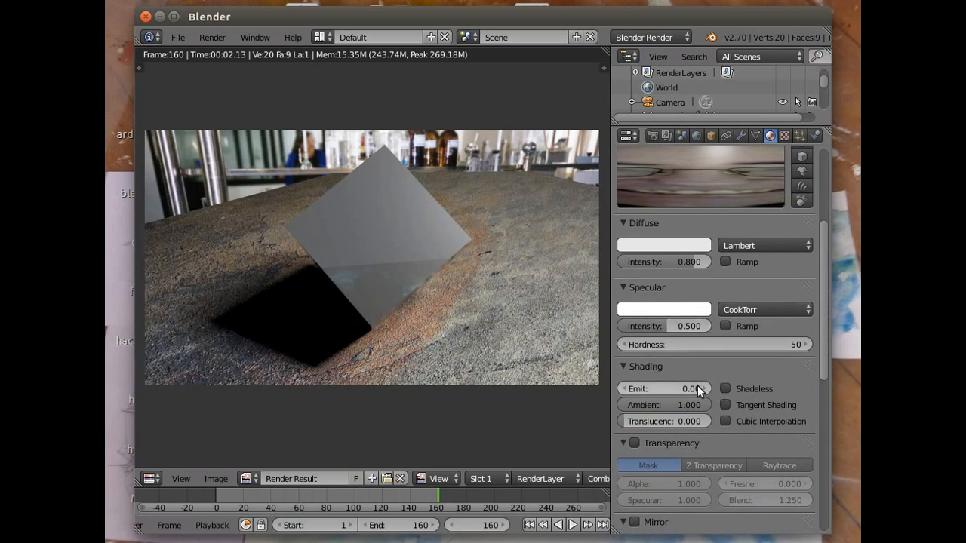
pyautogui.click(669, 390)
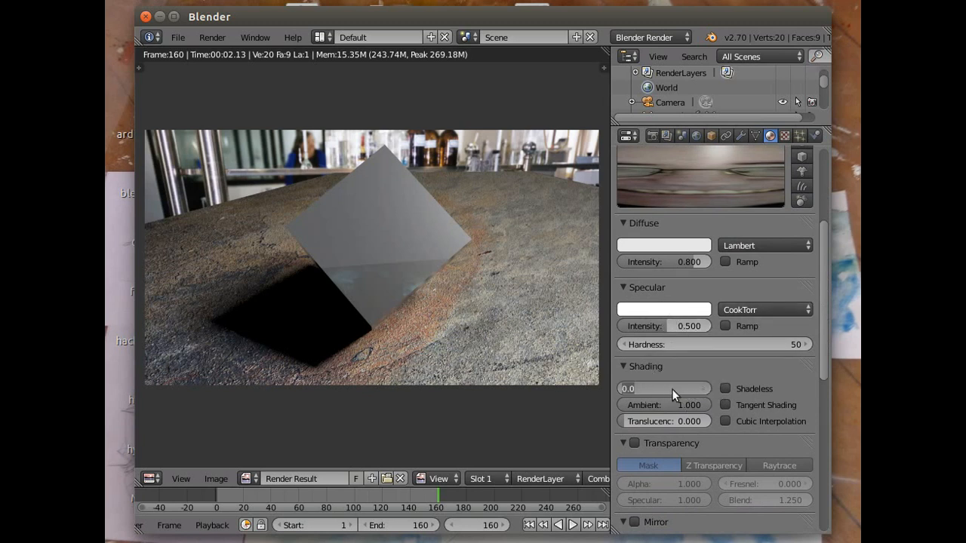
pyautogui.write('1.2')
pyautogui.press('Return')
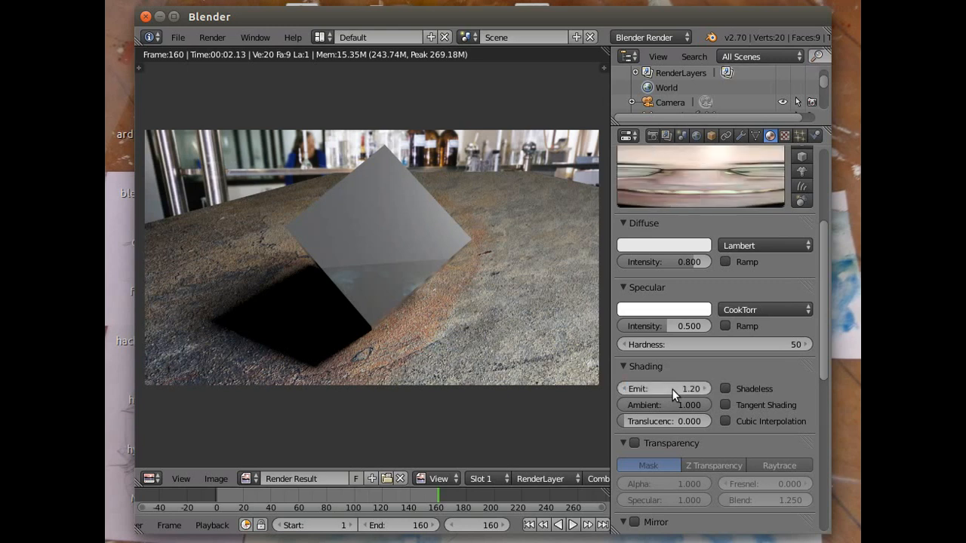
pyautogui.click(723, 387)
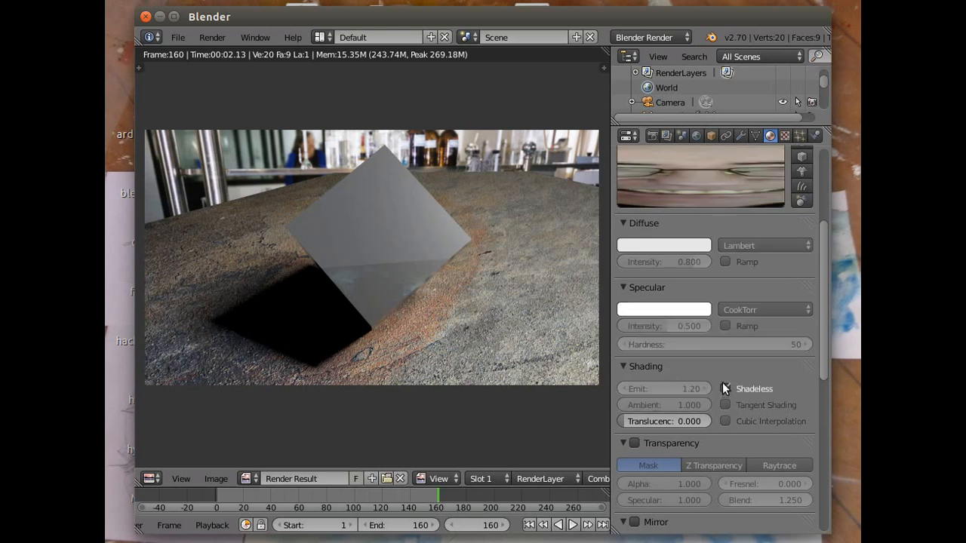
# - Render frame 160 to check the shadeless plane's reflection in the cube, and return to the 3D view
pyautogui.click(212, 37)
pyautogui.click(241, 55)
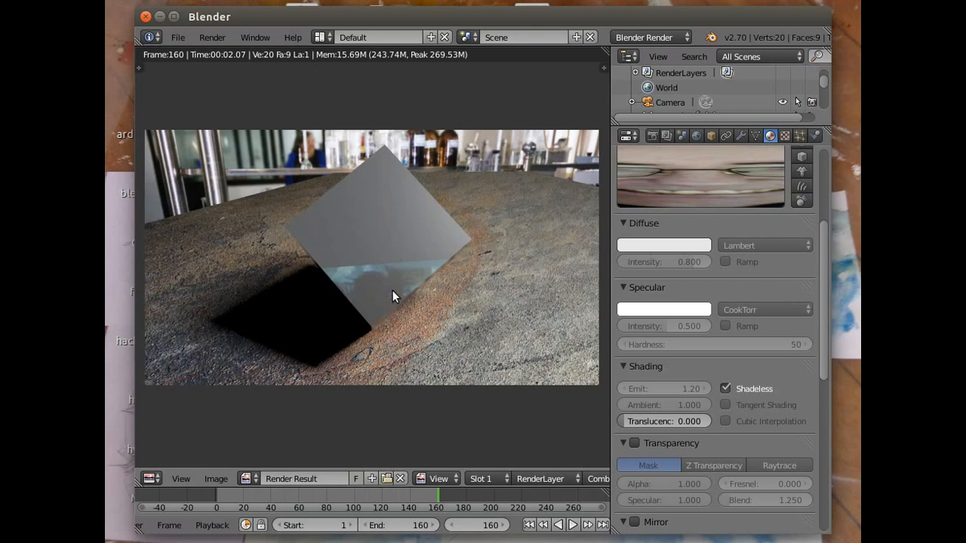
pyautogui.click(212, 37)
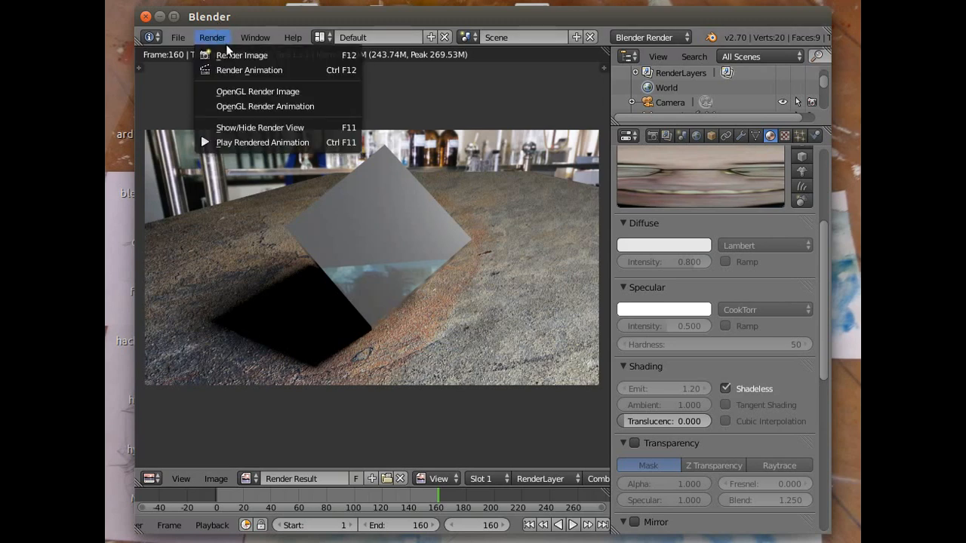
pyautogui.click(253, 126)
# - Raise the image plane about 4.7 units along Z and rotate it about -30° around the global Y axis
pyautogui.moveTo(316, 251); pyautogui.dragTo(336, 149, button='middle')
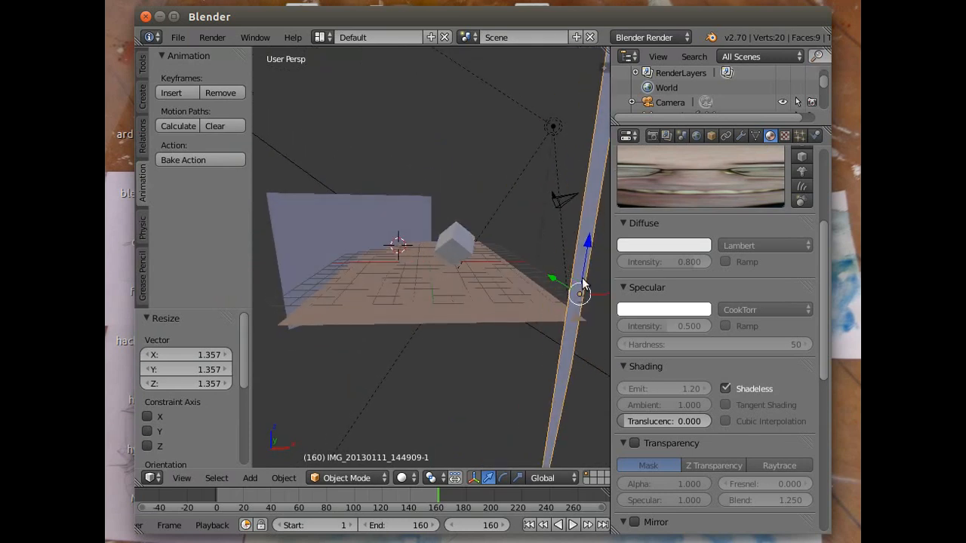
pyautogui.moveTo(586, 243); pyautogui.dragTo(597, 151)
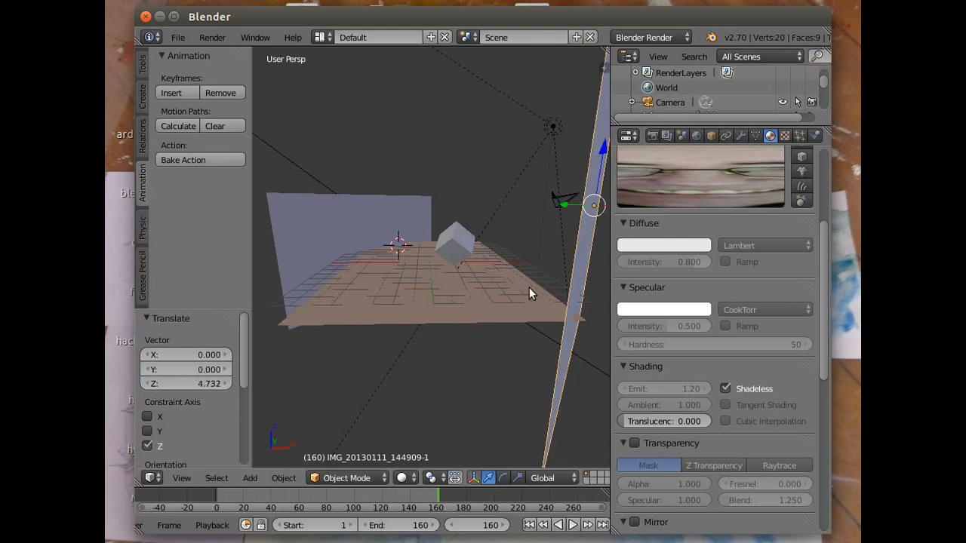
pyautogui.click(503, 477)
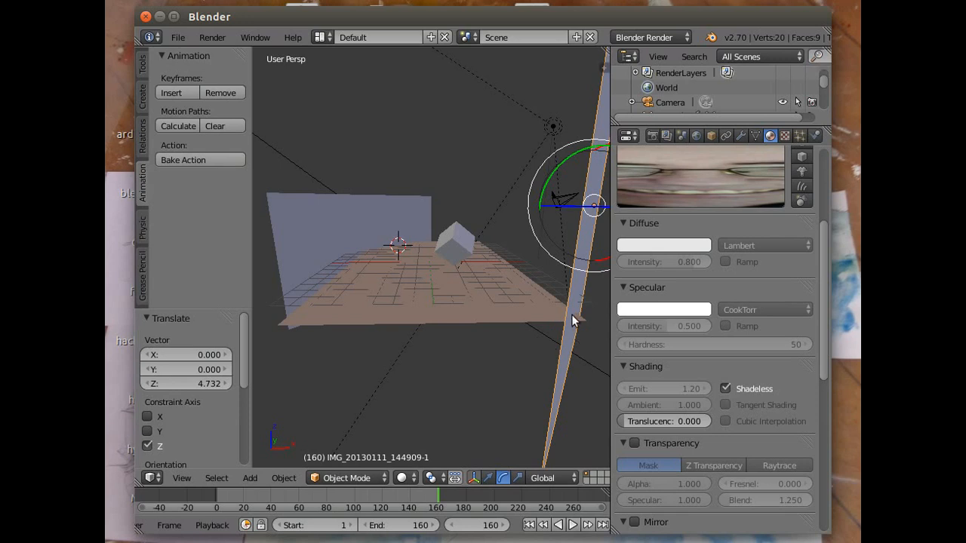
pyautogui.moveTo(551, 178); pyautogui.dragTo(539, 205)
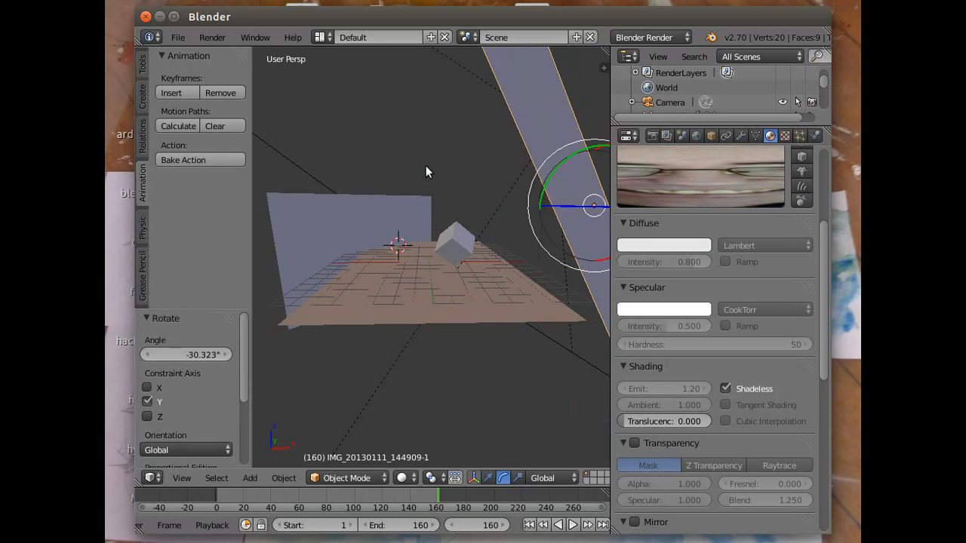
# - Render the frame to check the raised and tilted plane's reflection, and return to the 3D view
pyautogui.click(219, 41)
pyautogui.click(222, 54)
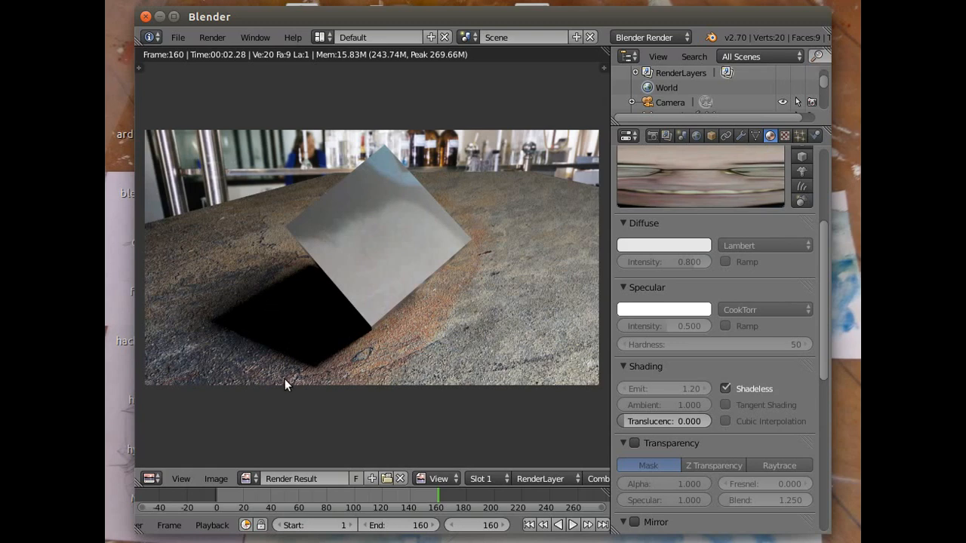
pyautogui.click(212, 37)
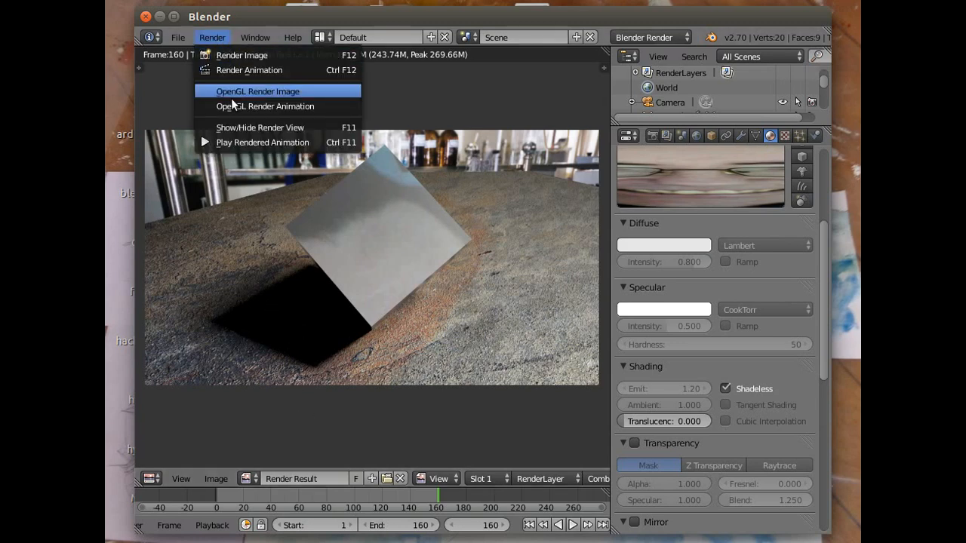
pyautogui.click(237, 127)
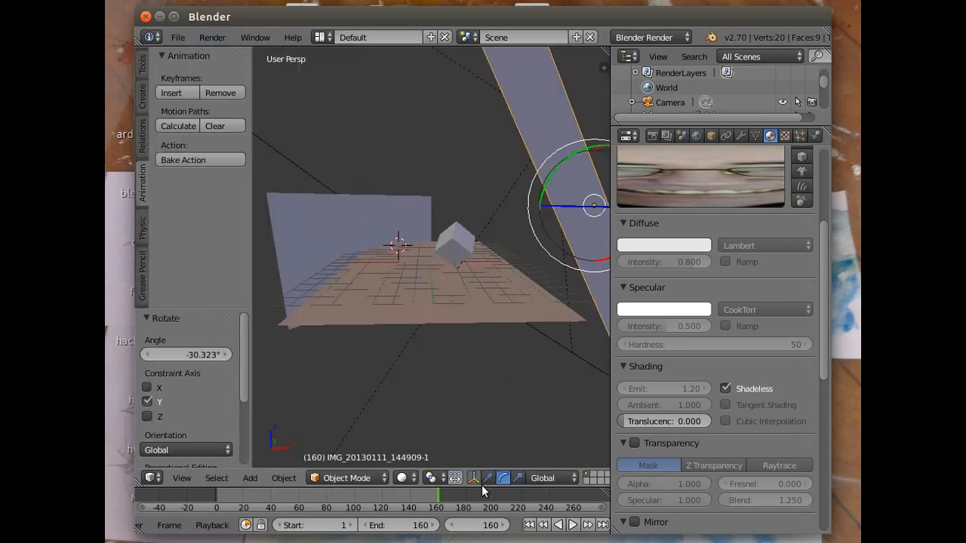
# - Scale the image plane down uniformly by a factor of about 0.4
pyautogui.press('s')
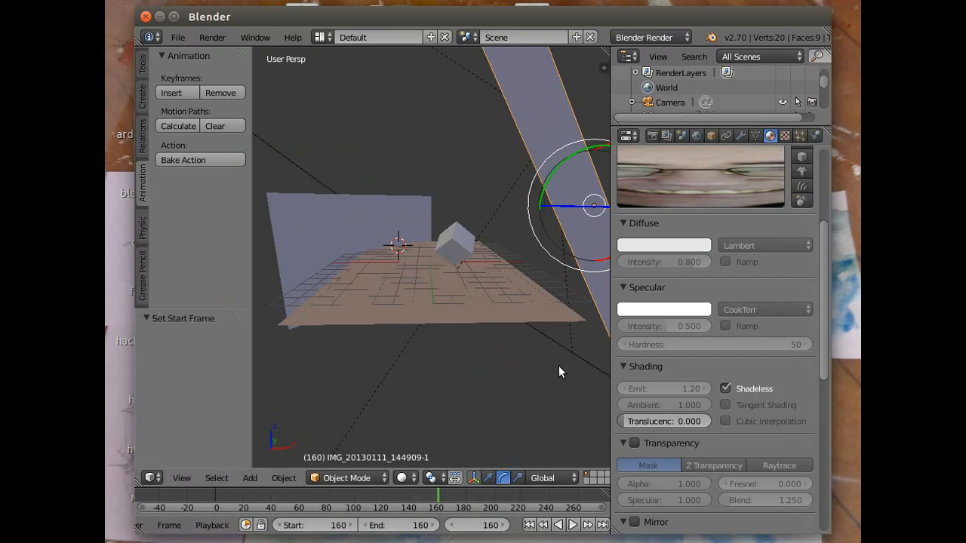
pyautogui.press('s')
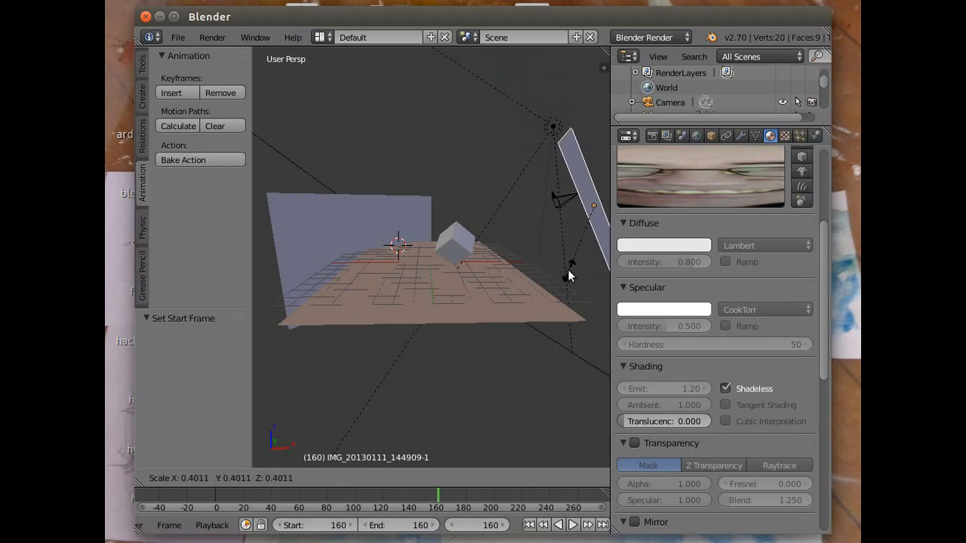
pyautogui.click(567, 269)
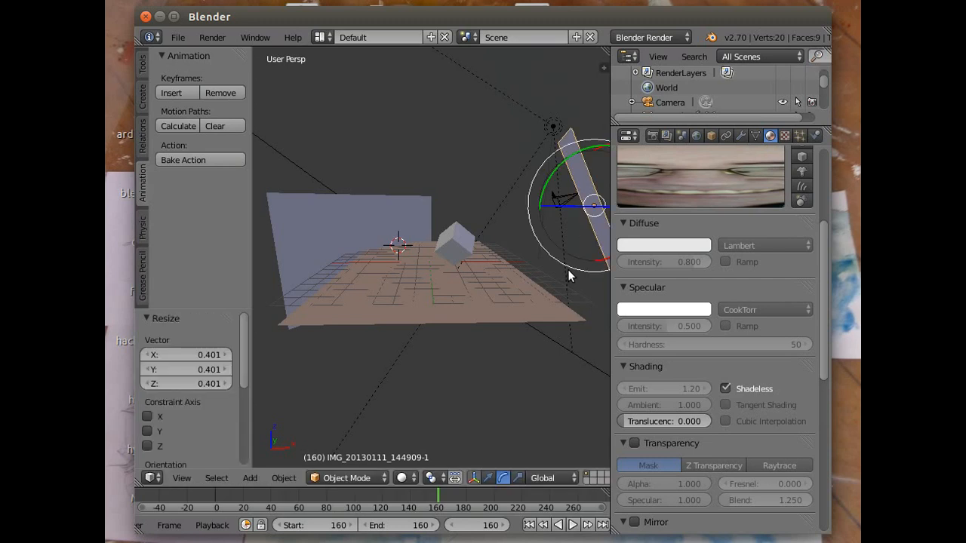
# - Raise the image plane a little along Z and shift it about 0.4 units along the positive Y axis
pyautogui.click(488, 477)
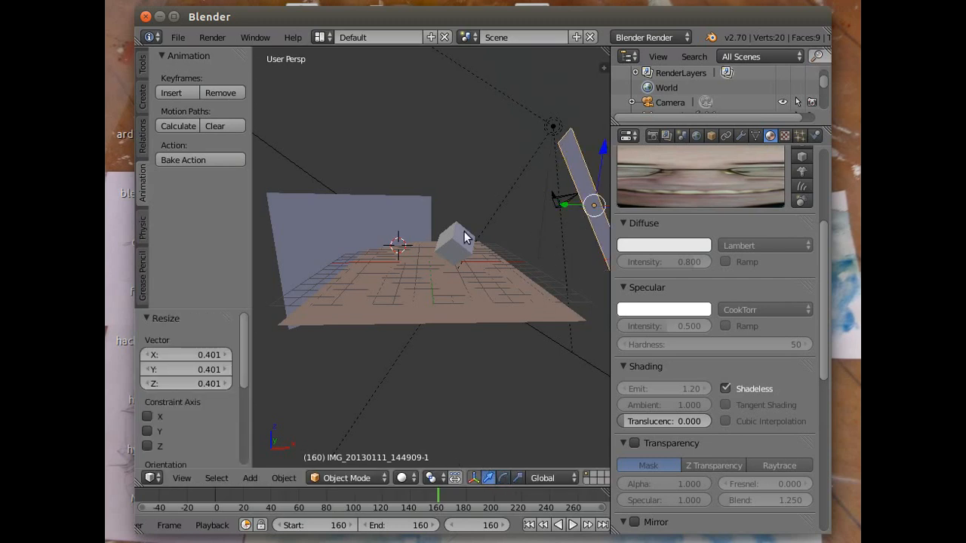
pyautogui.moveTo(603, 154); pyautogui.dragTo(599, 122)
pyautogui.moveTo(570, 180); pyautogui.dragTo(560, 182)
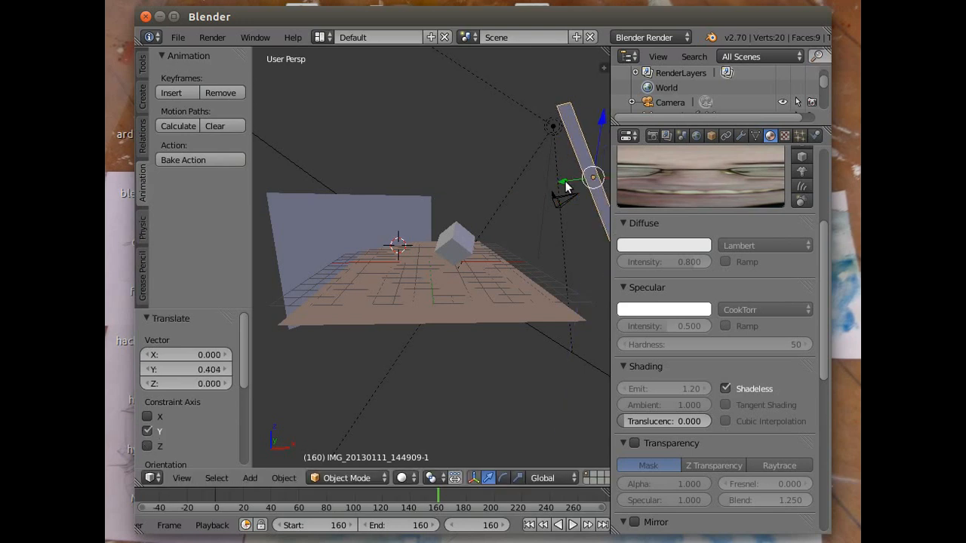
# - Render the frame to check how the smaller image plane reflects in the cube
pyautogui.click(211, 37)
pyautogui.click(218, 57)
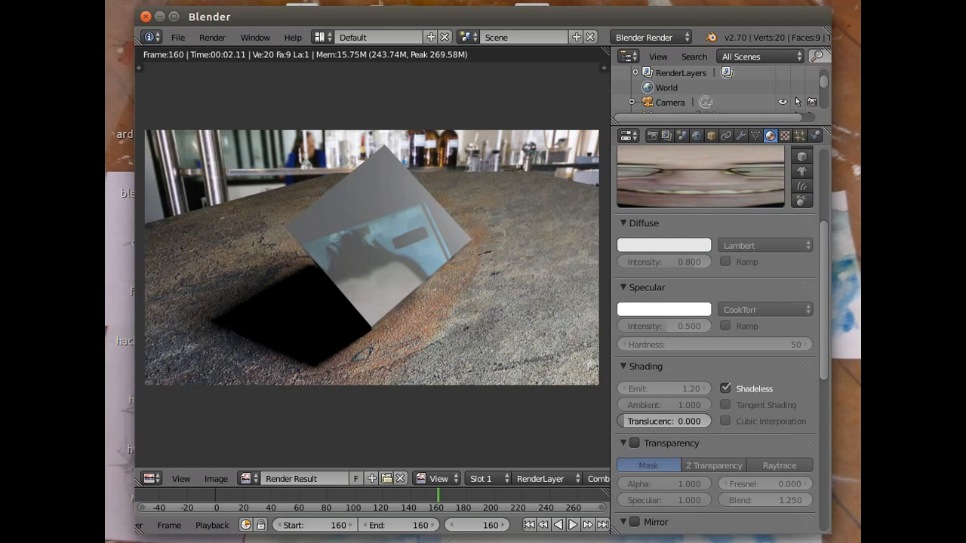
pyautogui.click(694, 0)
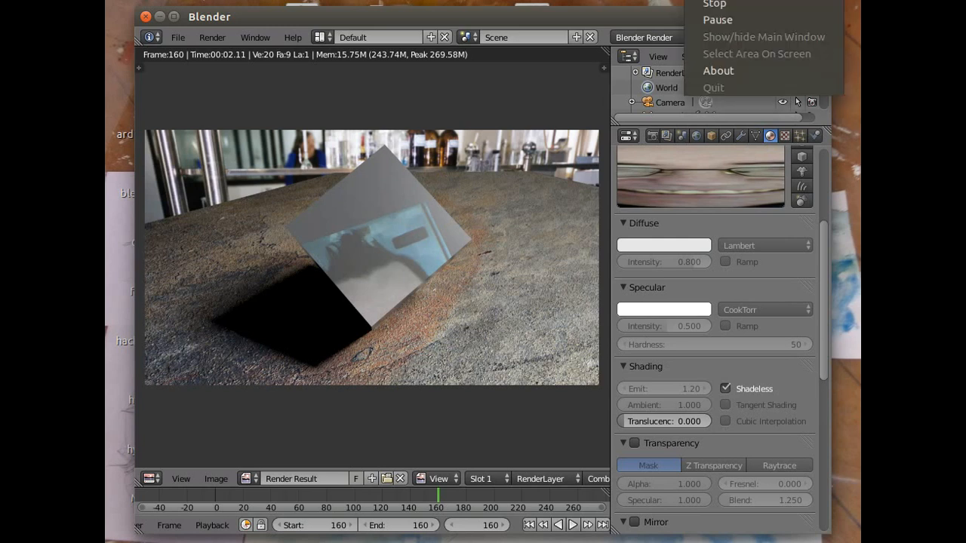
pyautogui.click(709, 20)
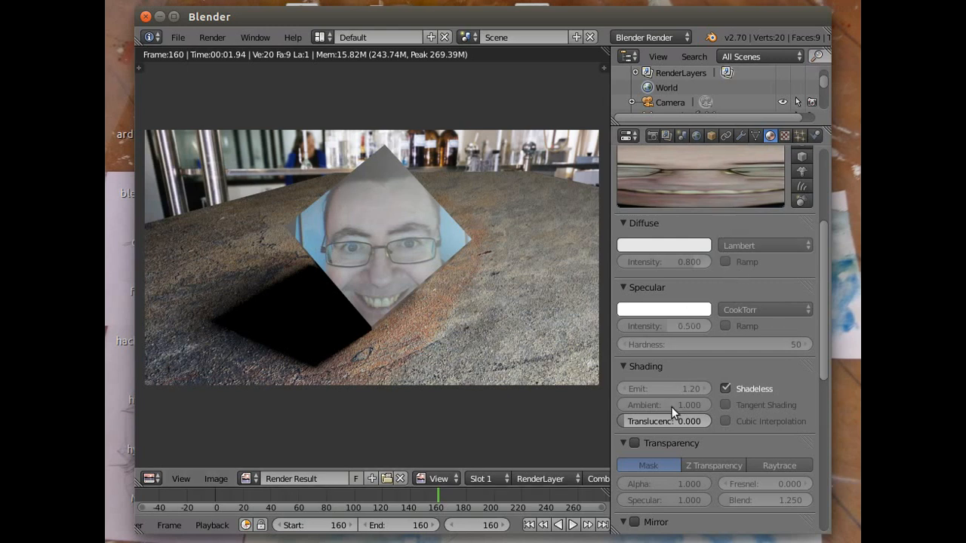
# - Set the image plane material's Emit value to 0.8 and render the frame again
pyautogui.click(679, 385)
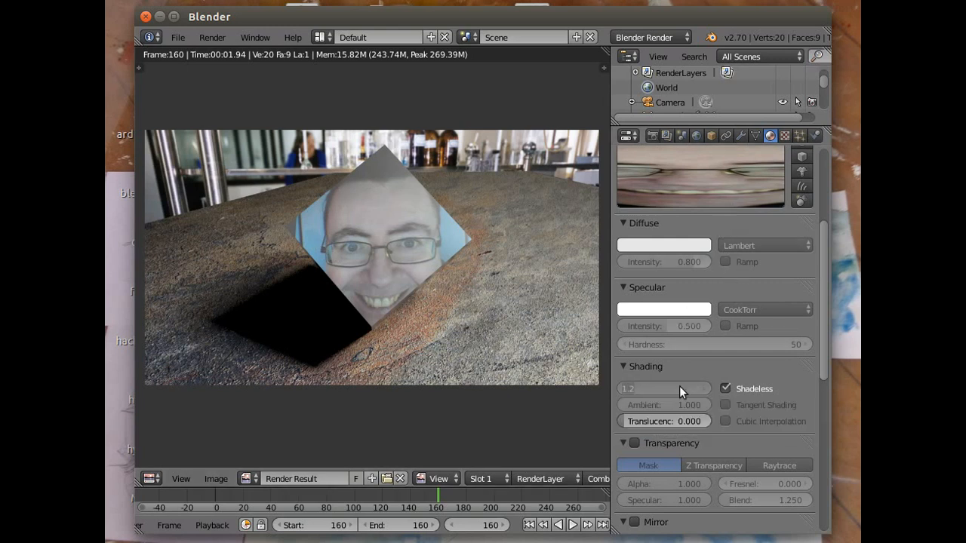
pyautogui.write('8')
pyautogui.press('Return')
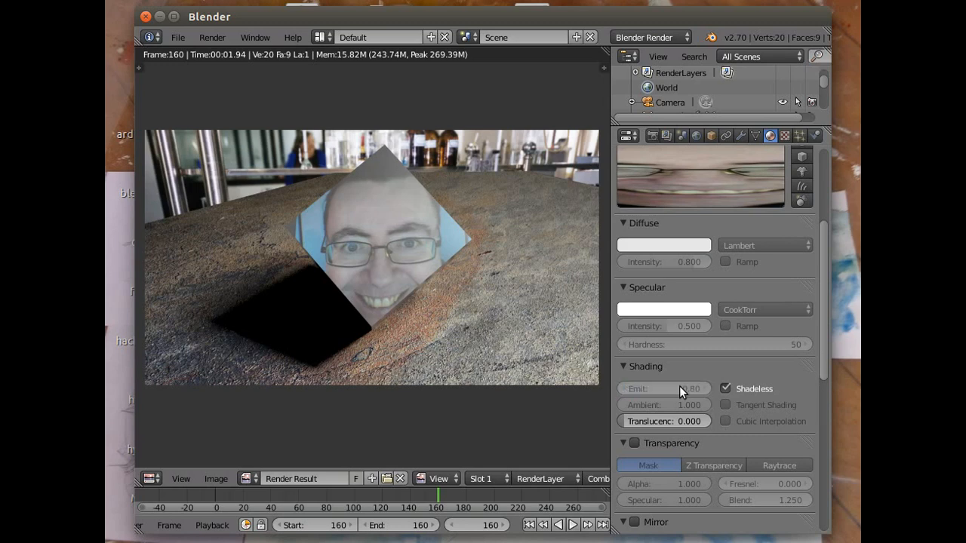
pyautogui.click(213, 38)
pyautogui.click(226, 53)
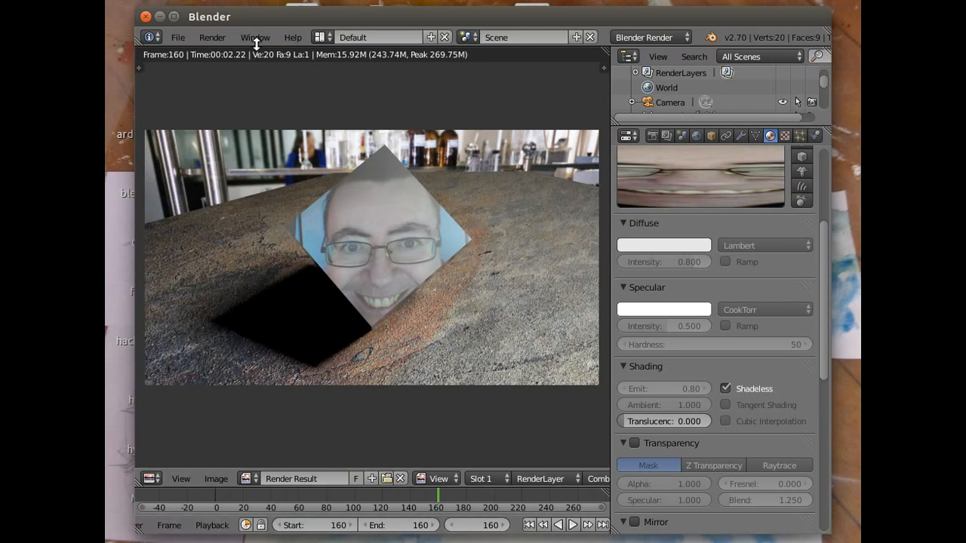
# - Return to the 3D view and show the image plane's object transform values
pyautogui.click(212, 37)
pyautogui.click(259, 128)
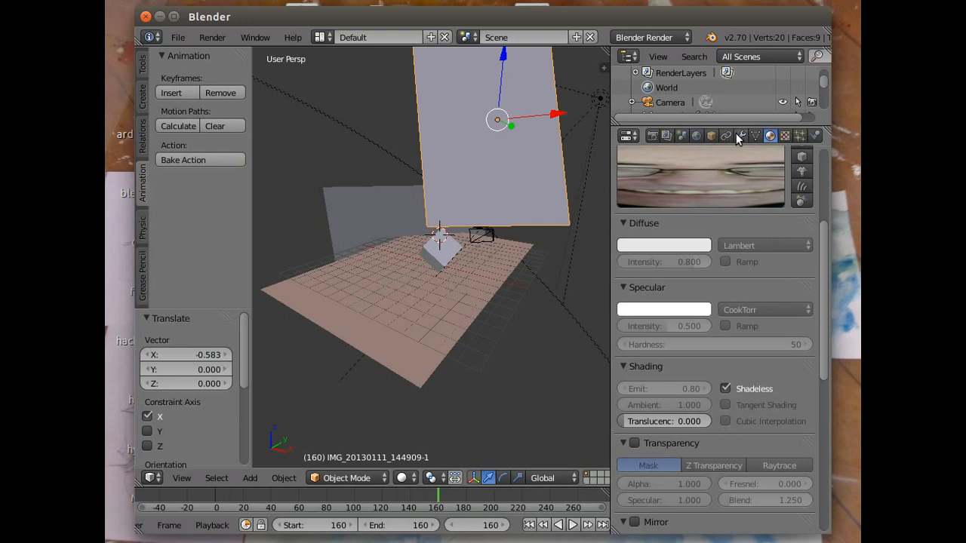
pyautogui.click(711, 135)
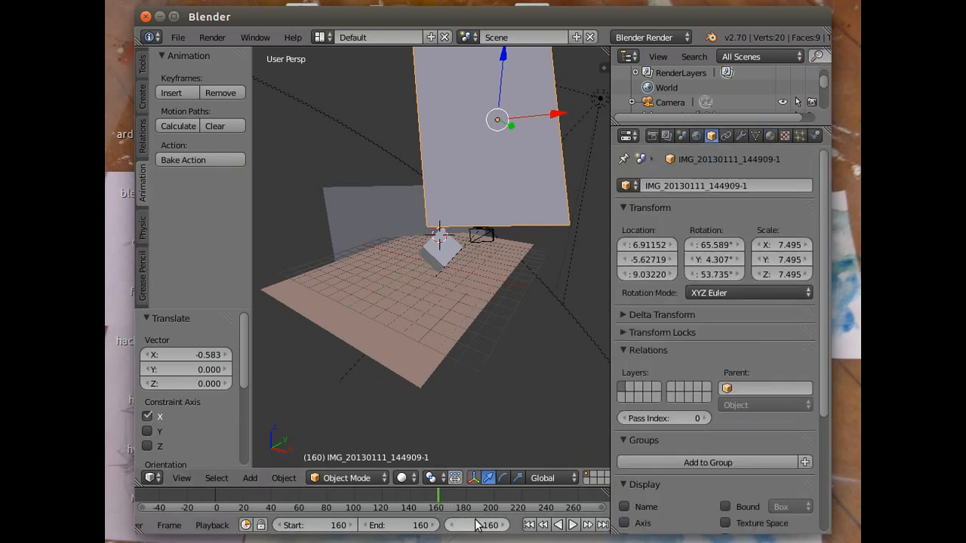
# - Keyframe the image plane's scale of 7.495 at frame 160 and again at frame 149
pyautogui.scroll(-1, 498, 493)
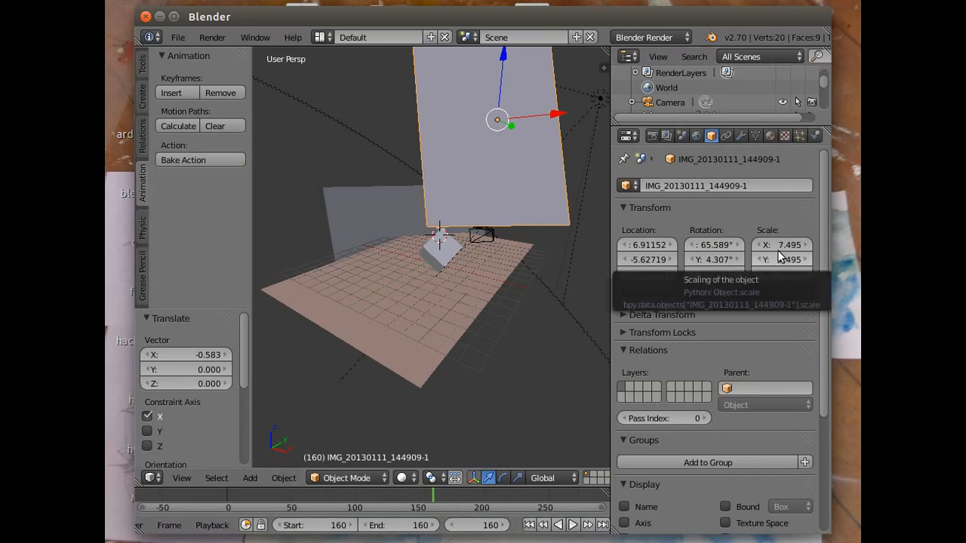
pyautogui.press('i')
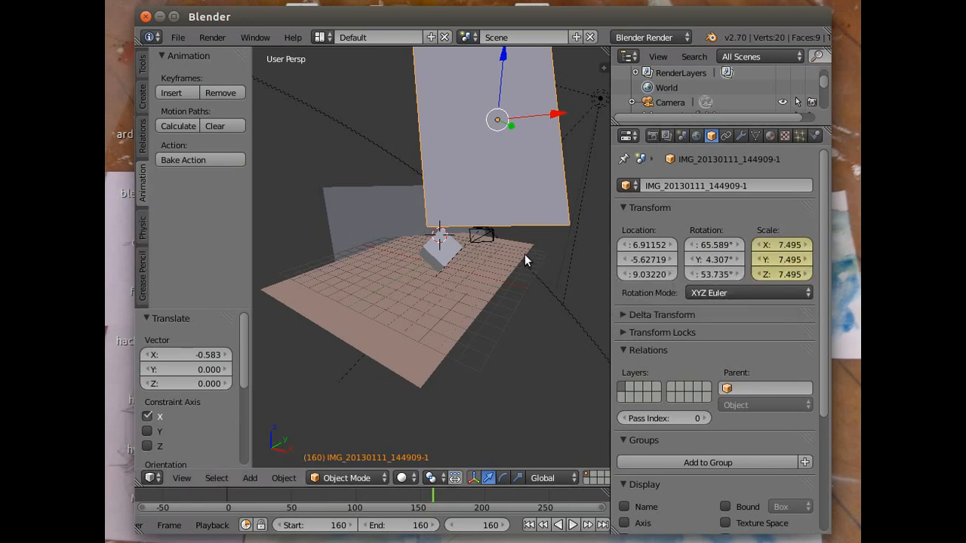
pyautogui.click(420, 501)
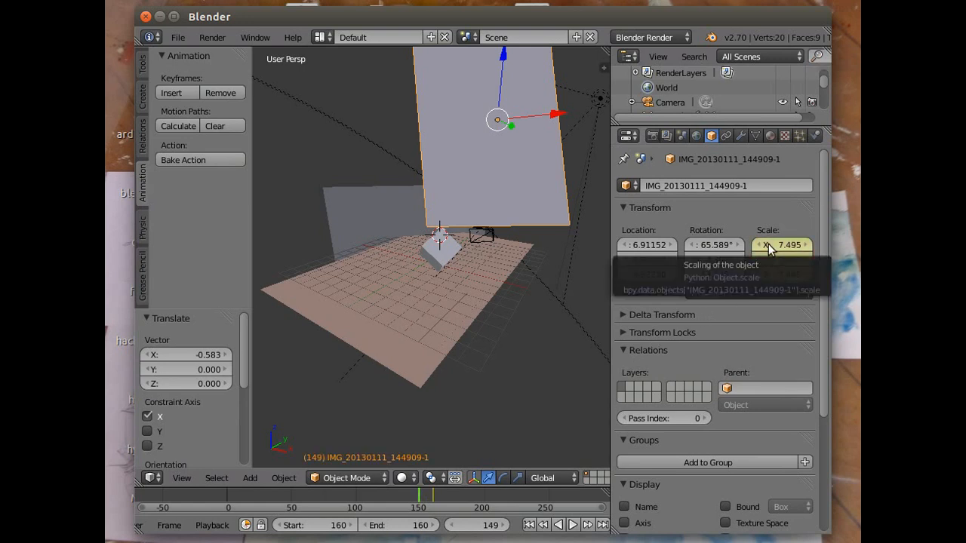
pyautogui.press('i')
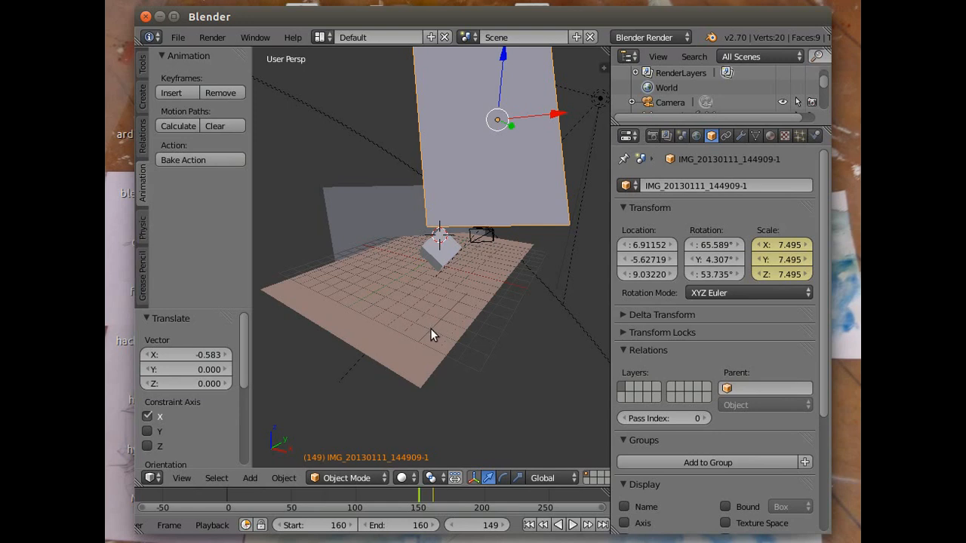
# - Set the animation's start frame to 0
pyautogui.click(529, 525)
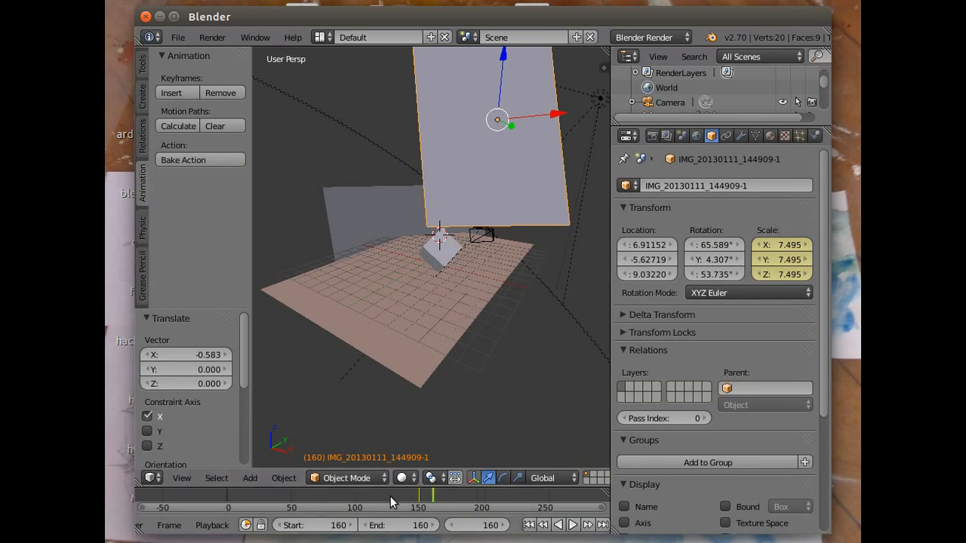
pyautogui.click(331, 528)
pyautogui.write('0')
pyautogui.press('Return')
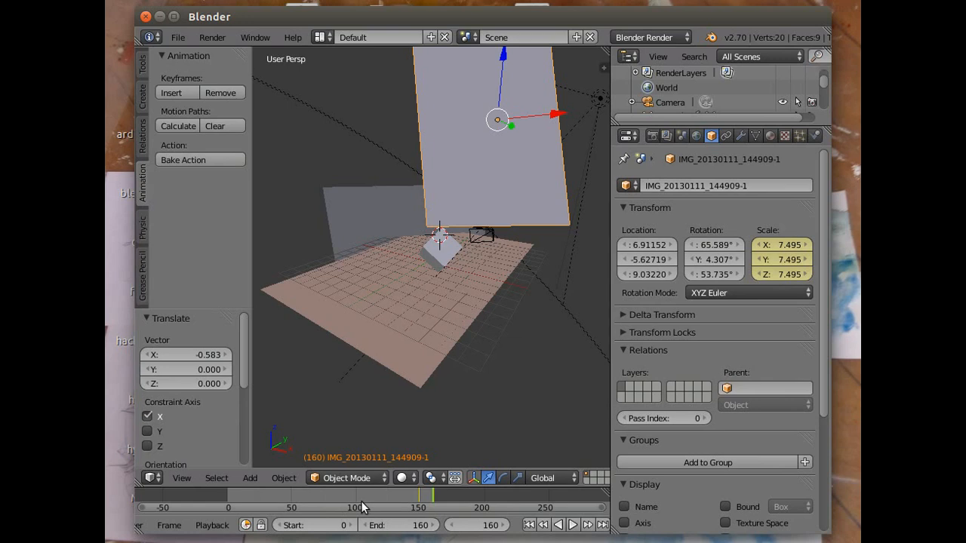
# - At frame 0, enlarge the image plane to a scale of about 30.234 and keyframe its scale
pyautogui.click(528, 525)
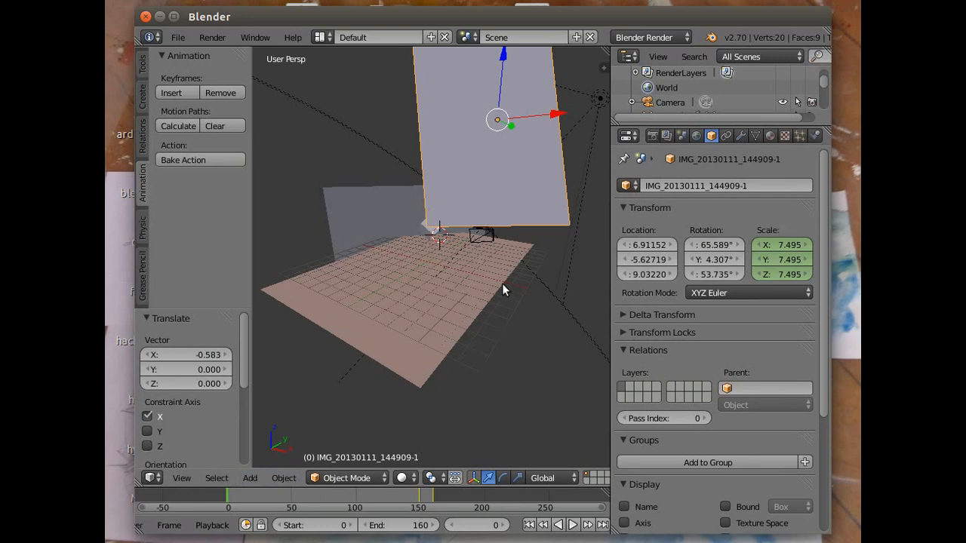
pyautogui.press('s')
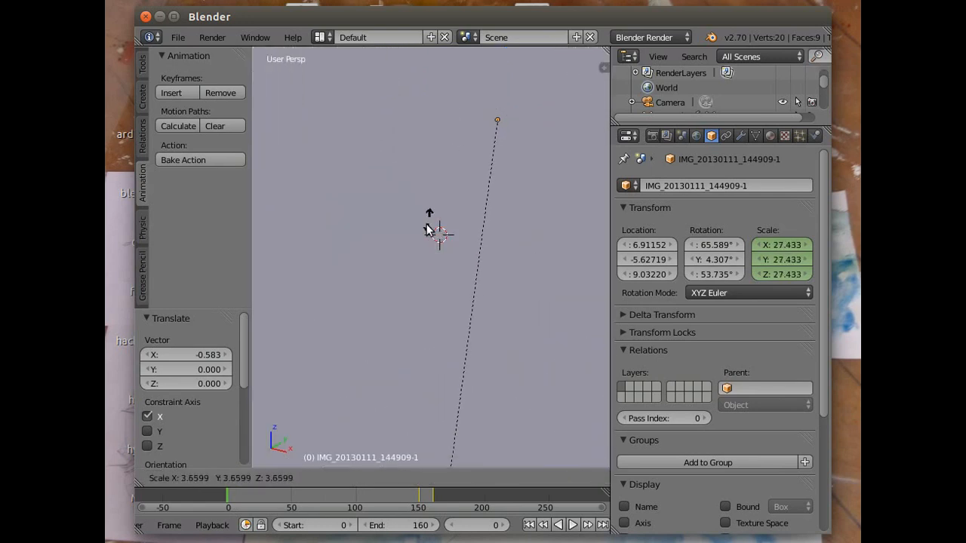
pyautogui.click(415, 275)
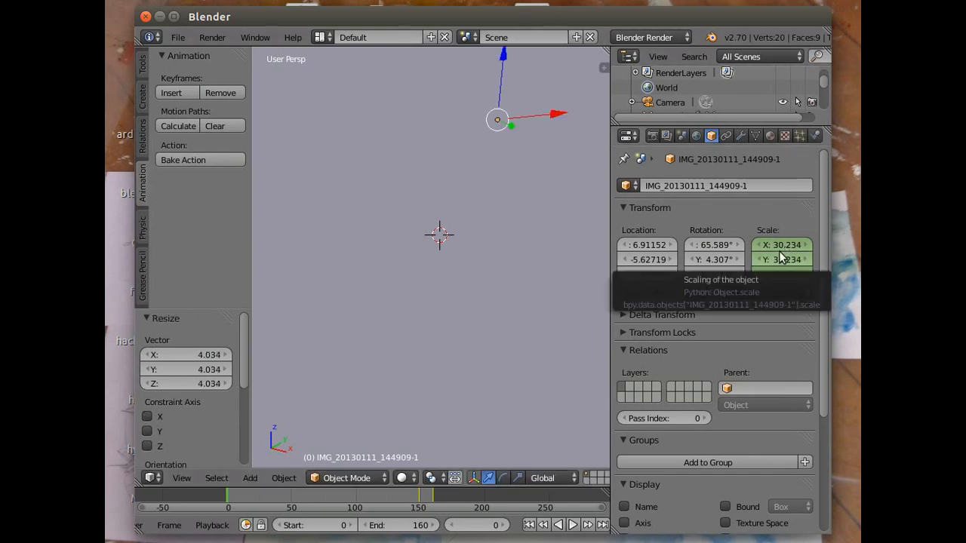
pyautogui.press('i')
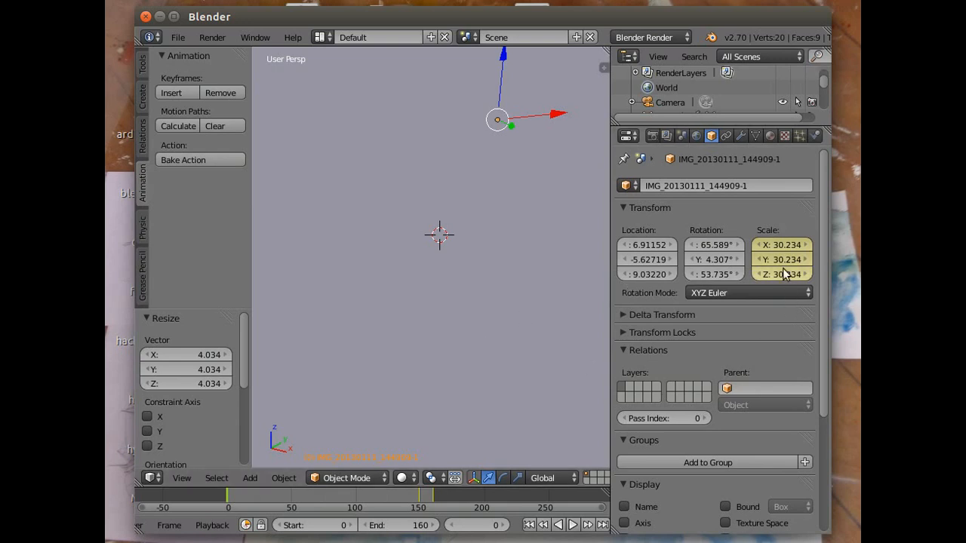
# - At frame 148, enlarge the image plane to a scale of about 30.535 and keyframe its scale
pyautogui.click(417, 498)
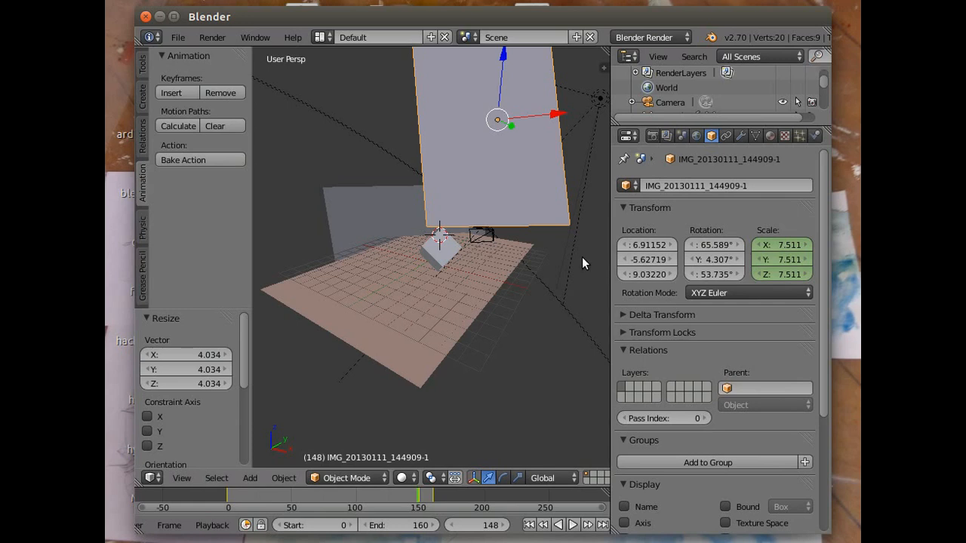
pyautogui.press('s')
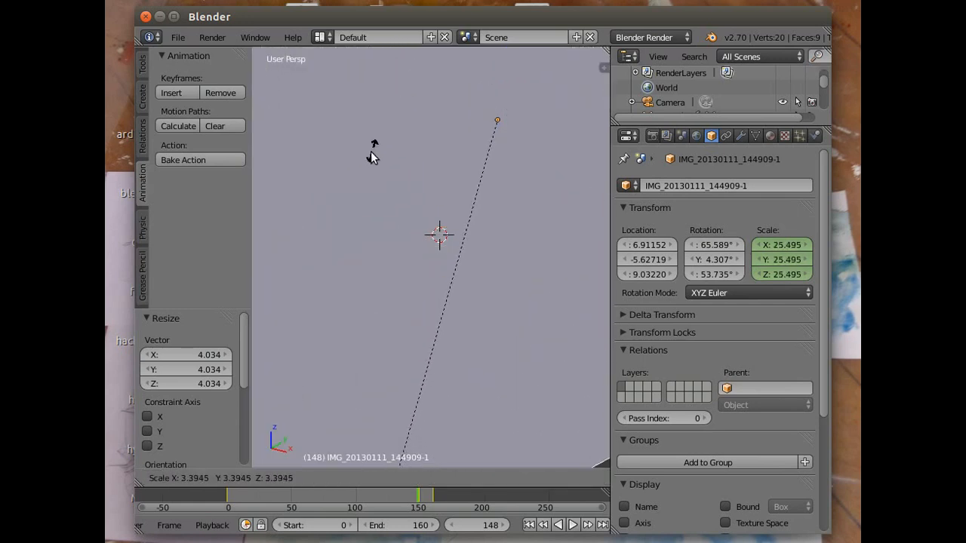
pyautogui.click(337, 236)
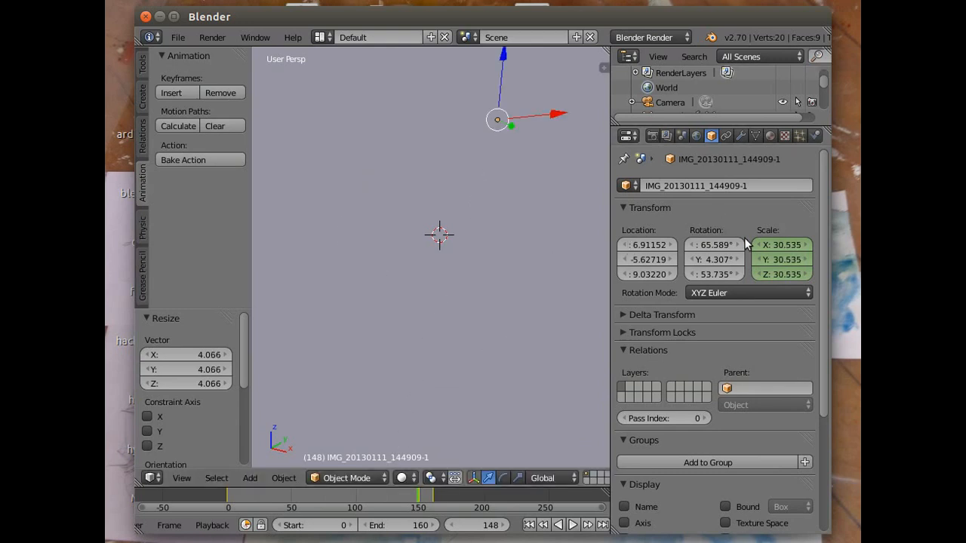
pyautogui.press('i')
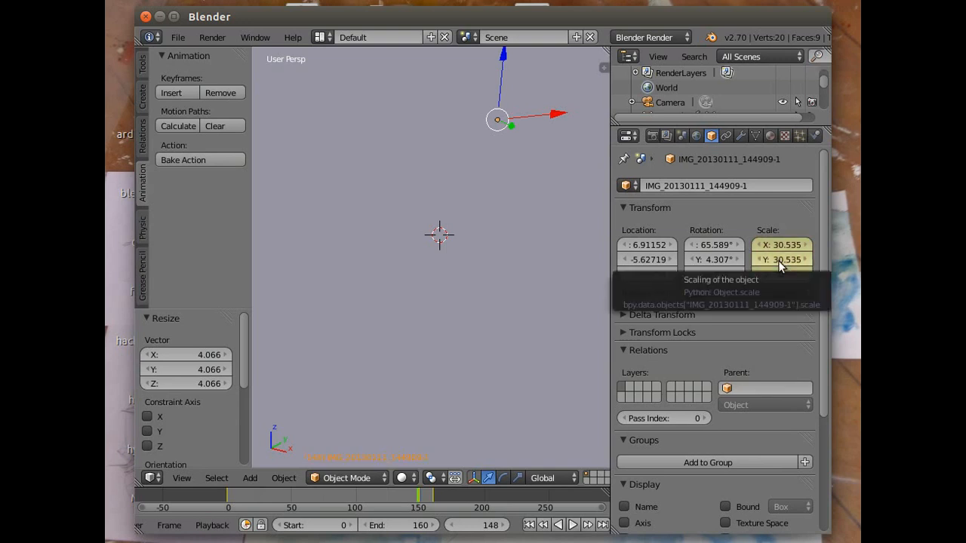
# - Scrub the animation through to frame 160 to check the plane's scaling, and look through the camera
pyautogui.click(235, 504)
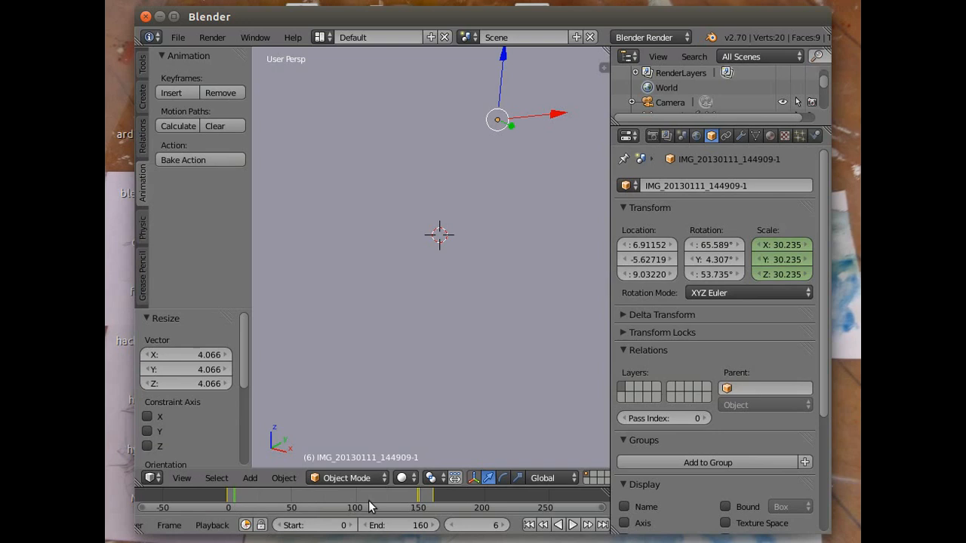
pyautogui.moveTo(233, 498); pyautogui.dragTo(433, 508)
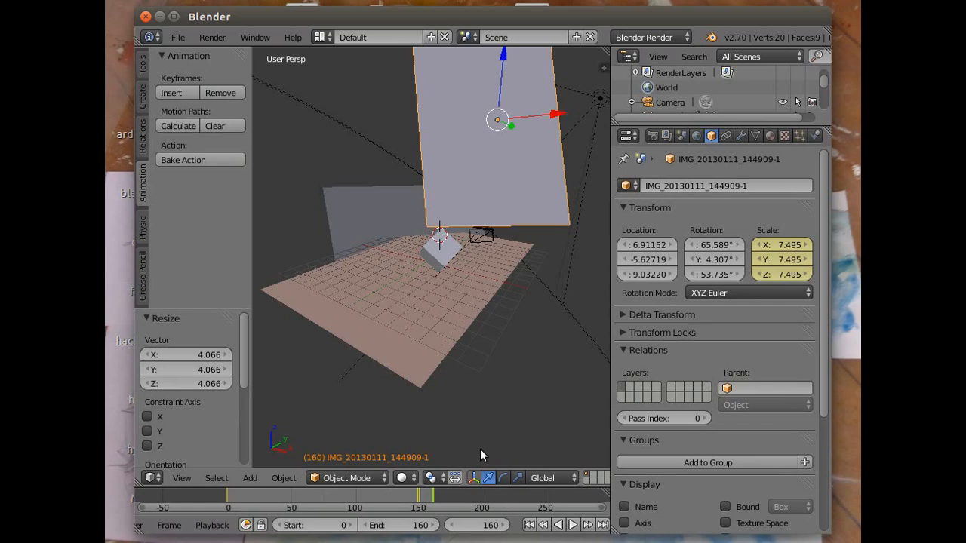
pyautogui.click(187, 478)
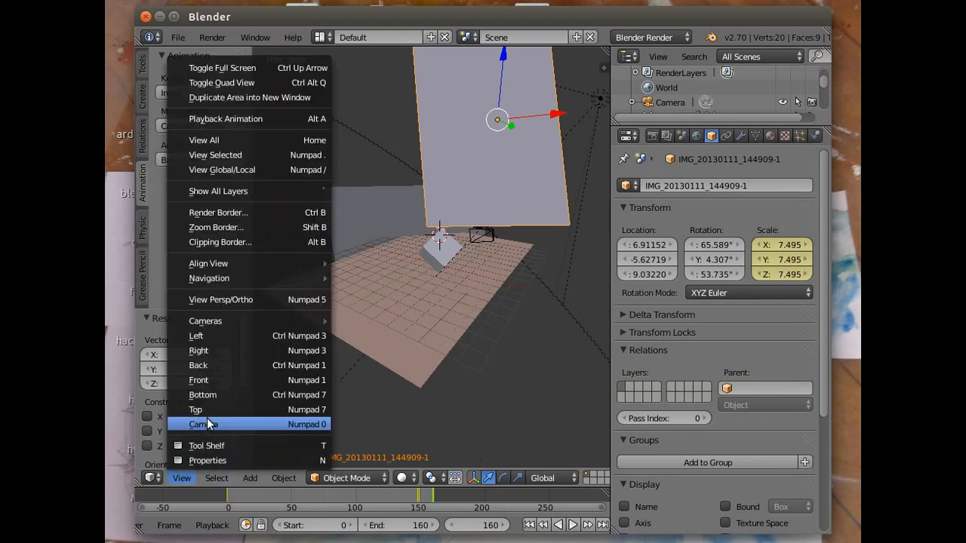
pyautogui.click(206, 421)
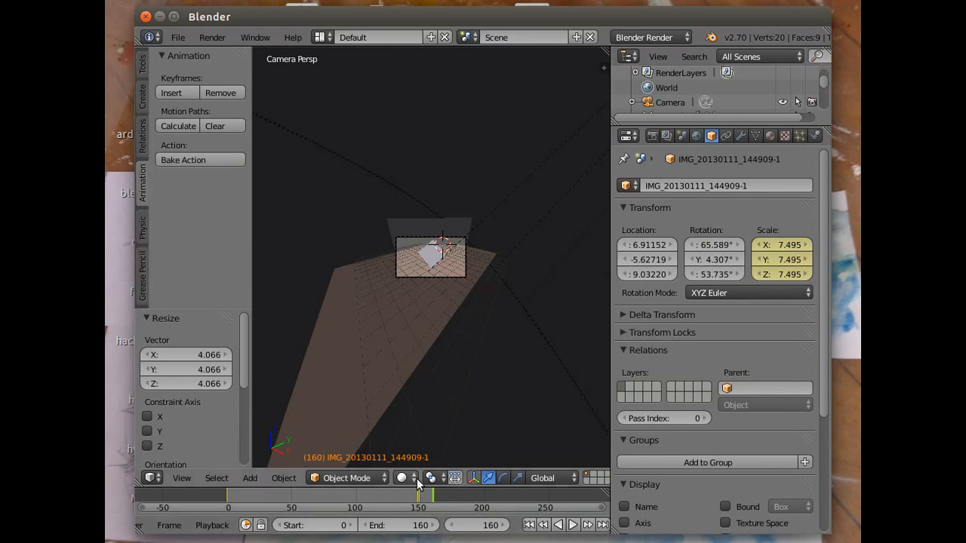
# - Go to frame 37 and render it to check the cube's reflection with the enlarged plane
pyautogui.moveTo(424, 500); pyautogui.dragTo(276, 511)
pyautogui.click(212, 37)
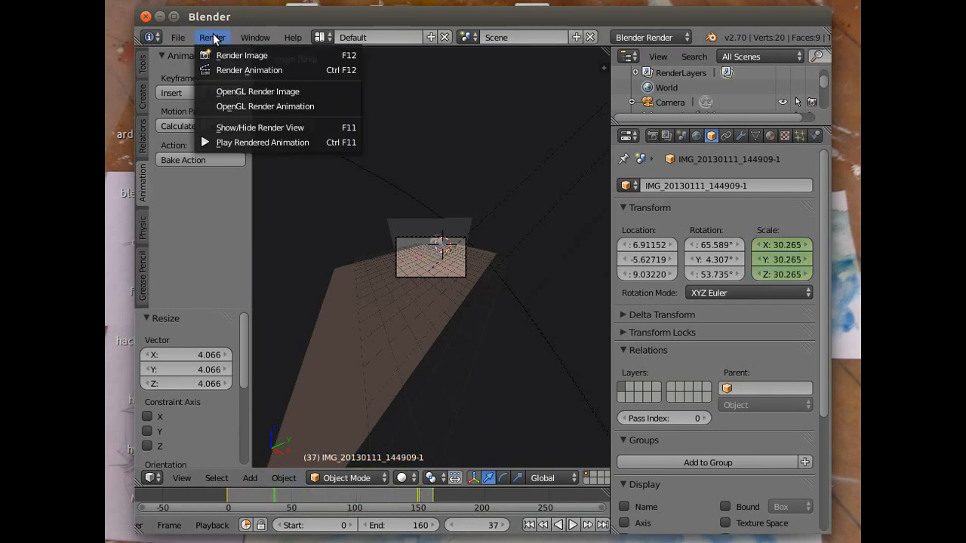
pyautogui.click(230, 56)
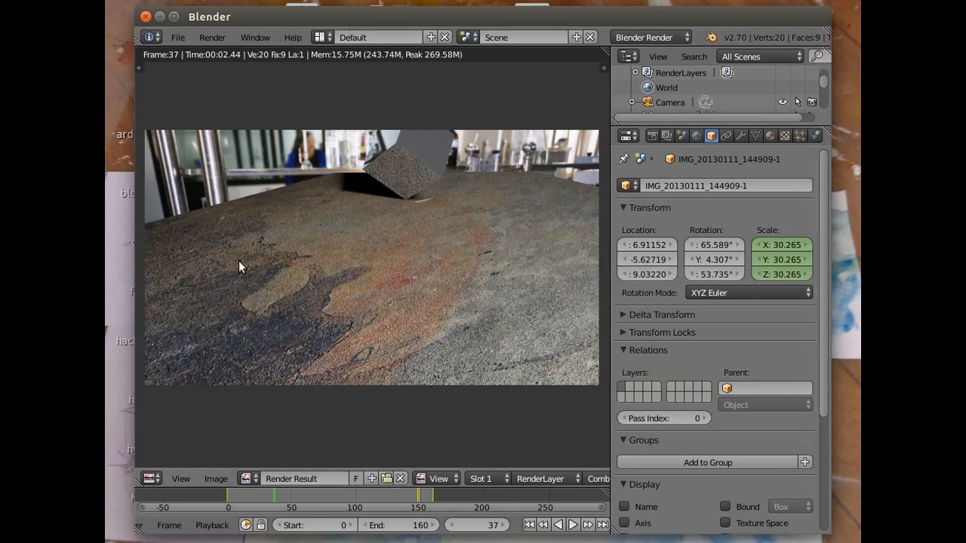
# - Set the world's horizon and zenith colors to white and render frame 37 again
pyautogui.click(696, 136)
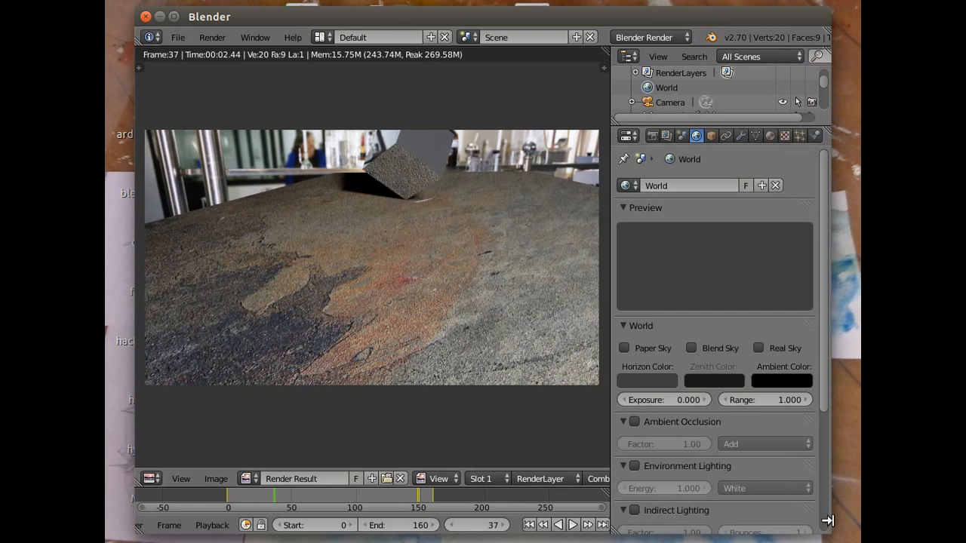
pyautogui.click(640, 381)
pyautogui.moveTo(742, 267); pyautogui.dragTo(742, 187)
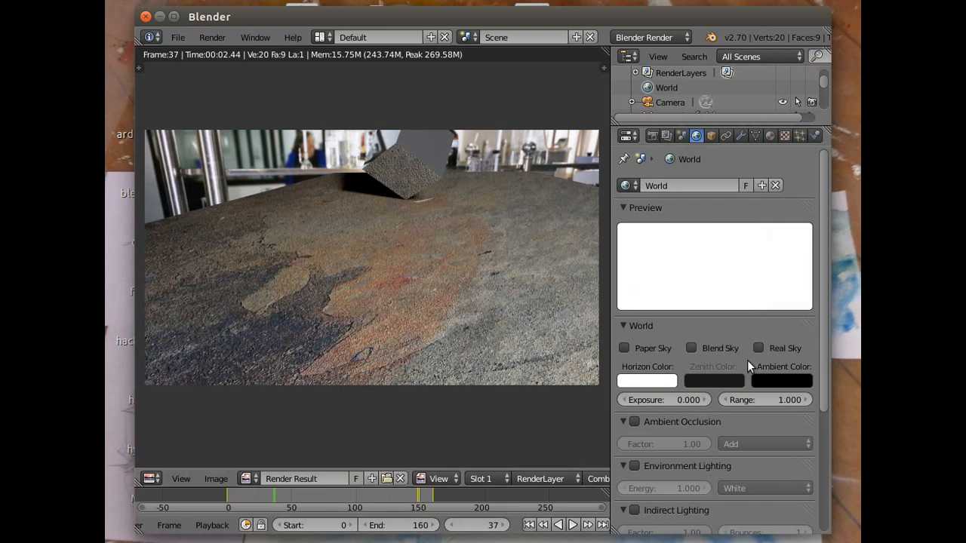
pyautogui.click(709, 381)
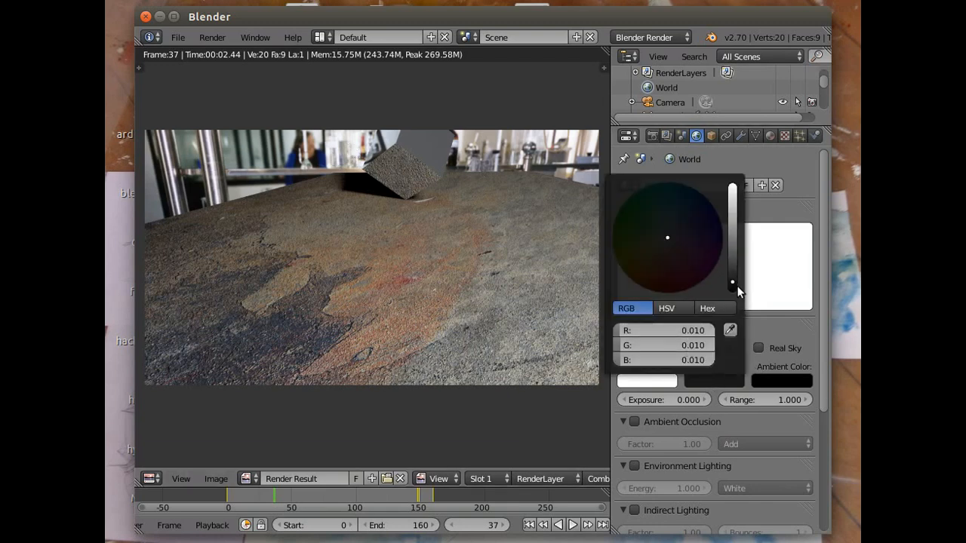
pyautogui.moveTo(735, 283); pyautogui.dragTo(732, 189)
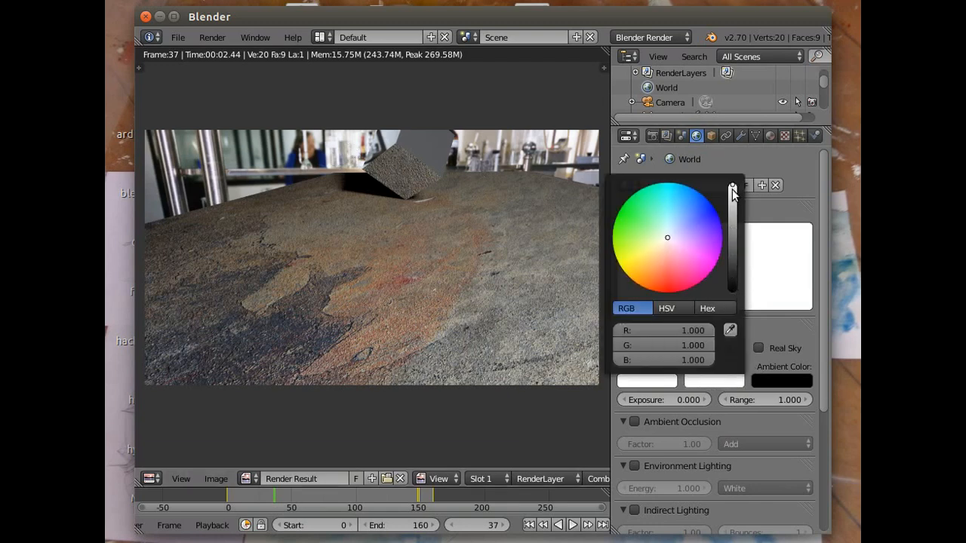
pyautogui.click(212, 39)
pyautogui.click(221, 55)
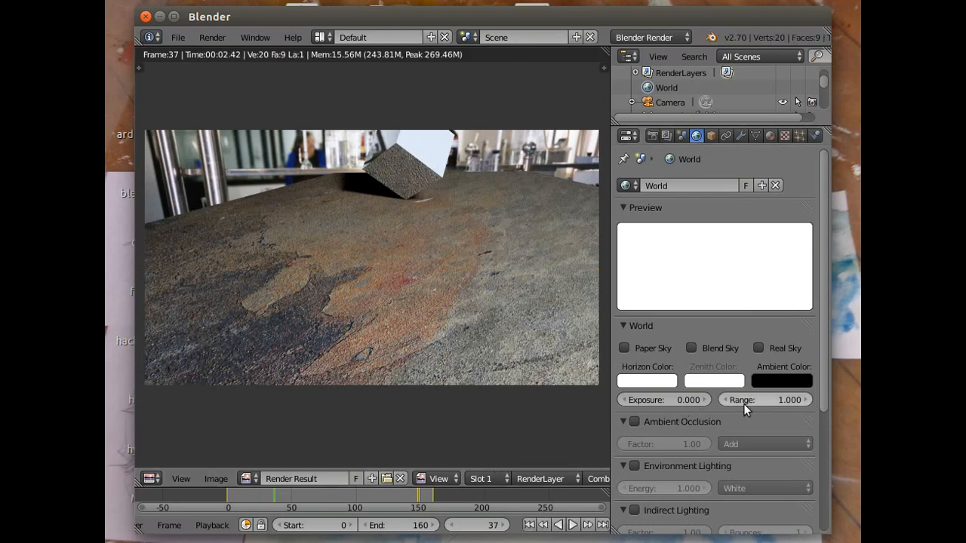
# - Darken the world's zenith color to grey 0.638 and its horizon color to grey 0.686, and render frame 37 again
pyautogui.click(707, 381)
pyautogui.click(732, 192)
pyautogui.moveTo(731, 192); pyautogui.dragTo(731, 202)
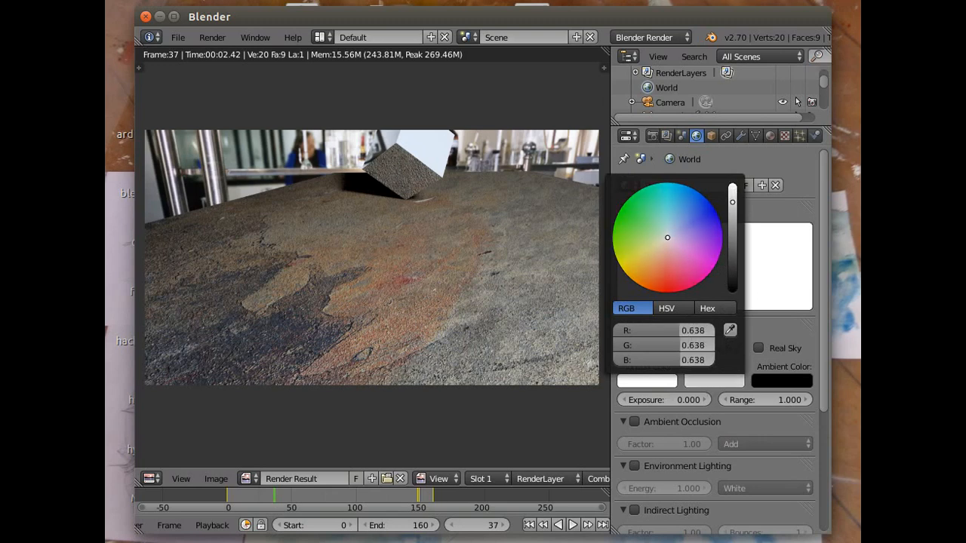
pyautogui.click(651, 380)
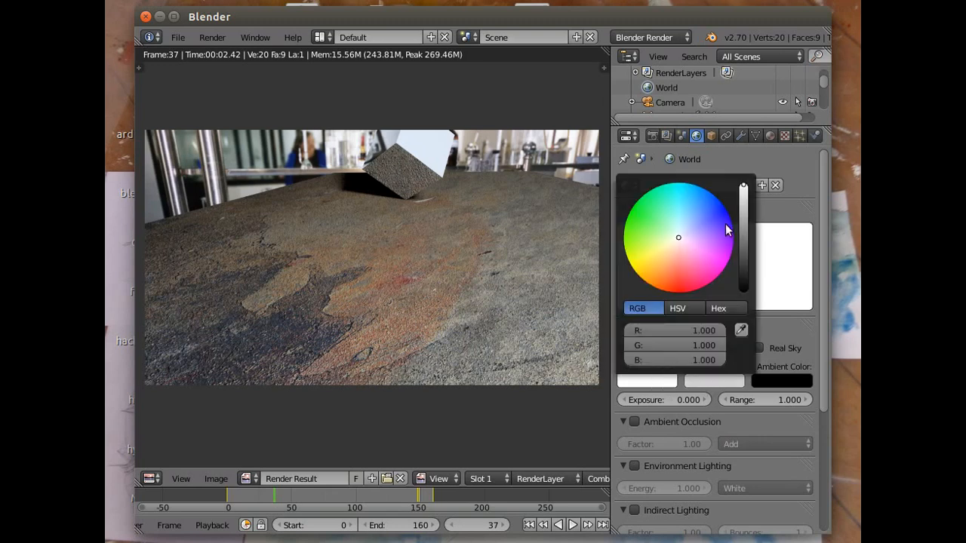
pyautogui.moveTo(743, 186); pyautogui.dragTo(743, 200)
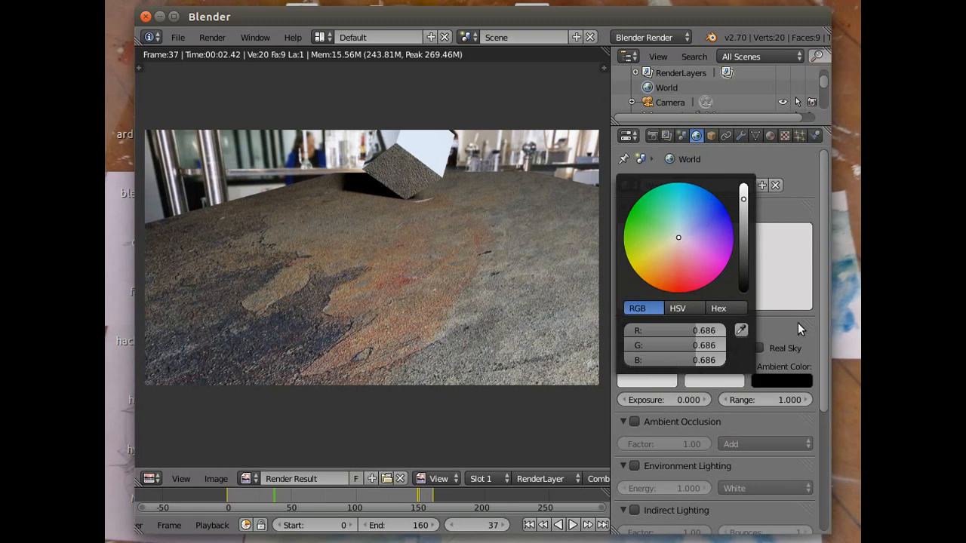
pyautogui.click(214, 37)
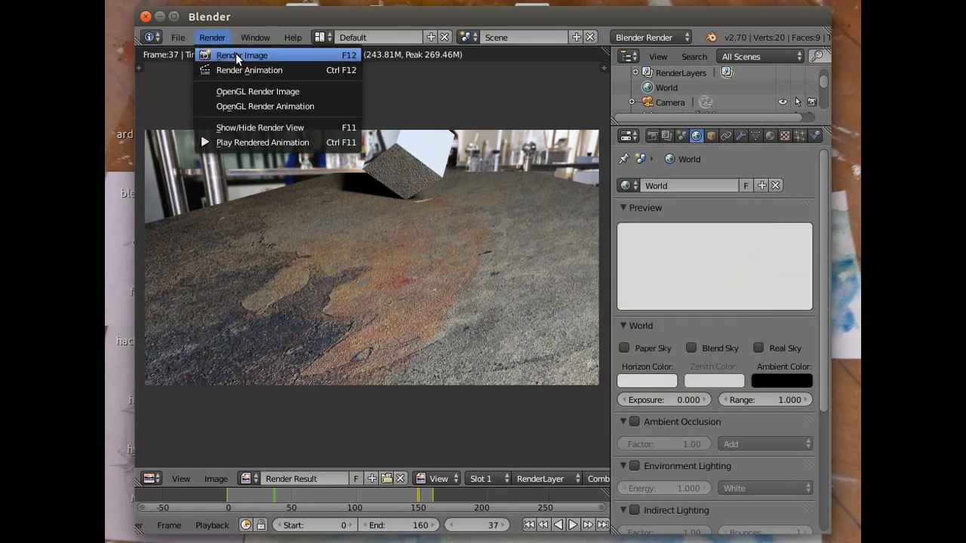
pyautogui.click(236, 55)
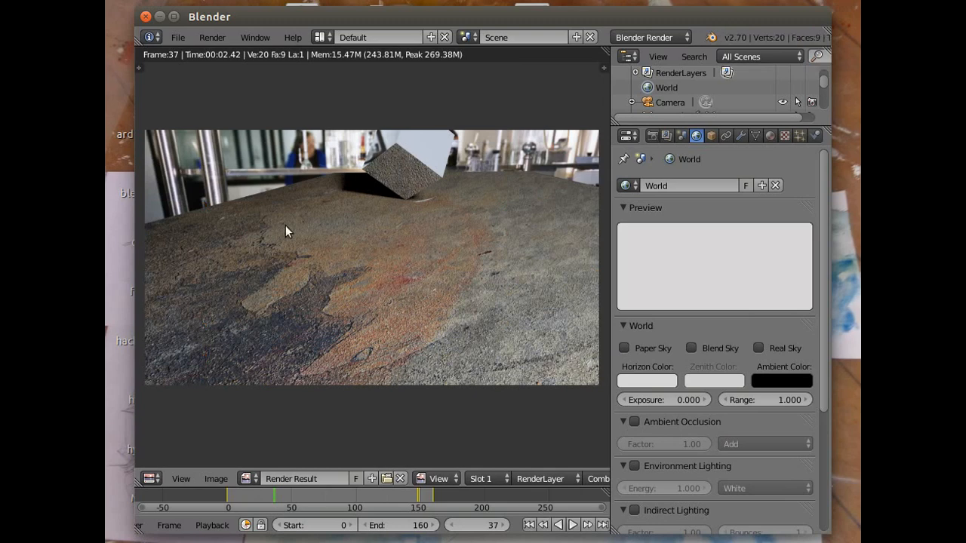
# - Return to the camera view and compare the cube's position at frames 0 and 160
pyautogui.click(529, 525)
pyautogui.click(209, 38)
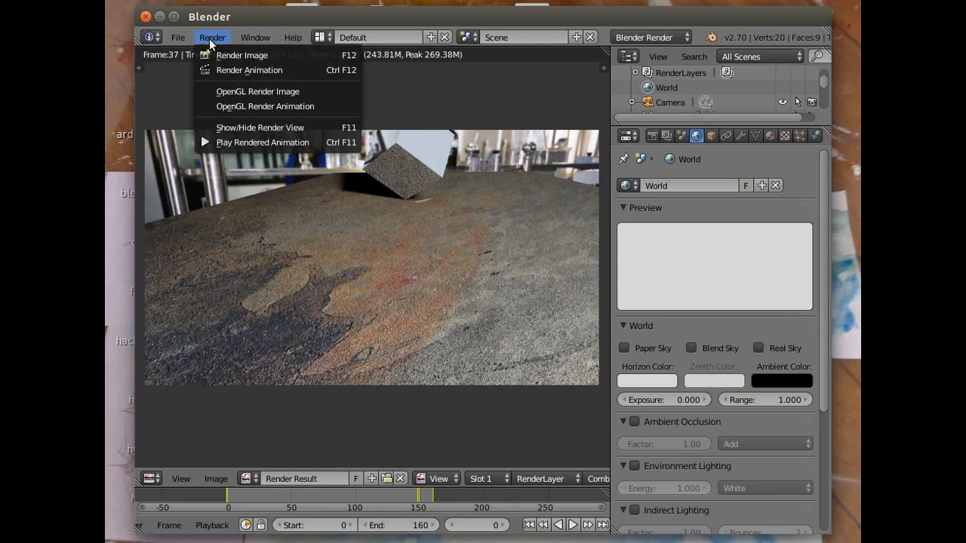
pyautogui.click(261, 126)
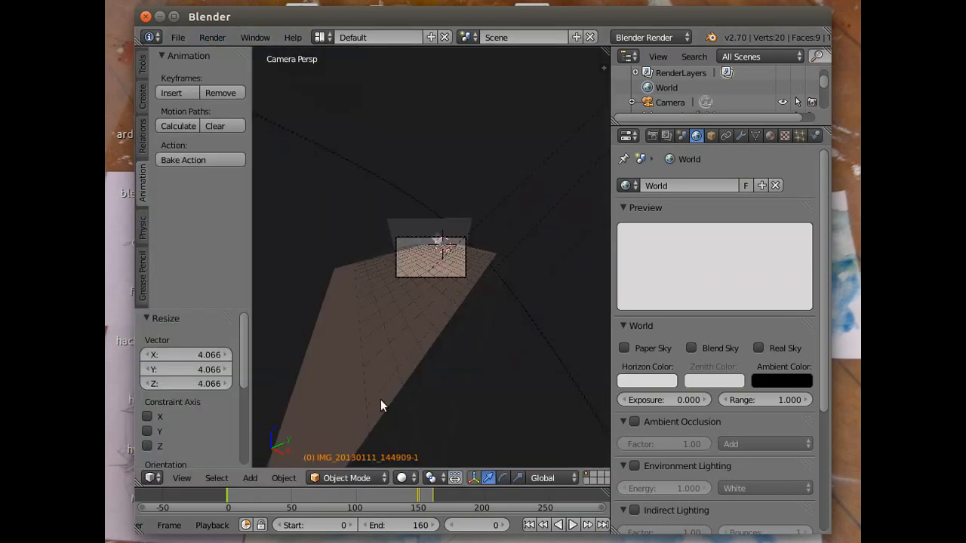
pyautogui.scroll(5, 472, 422)
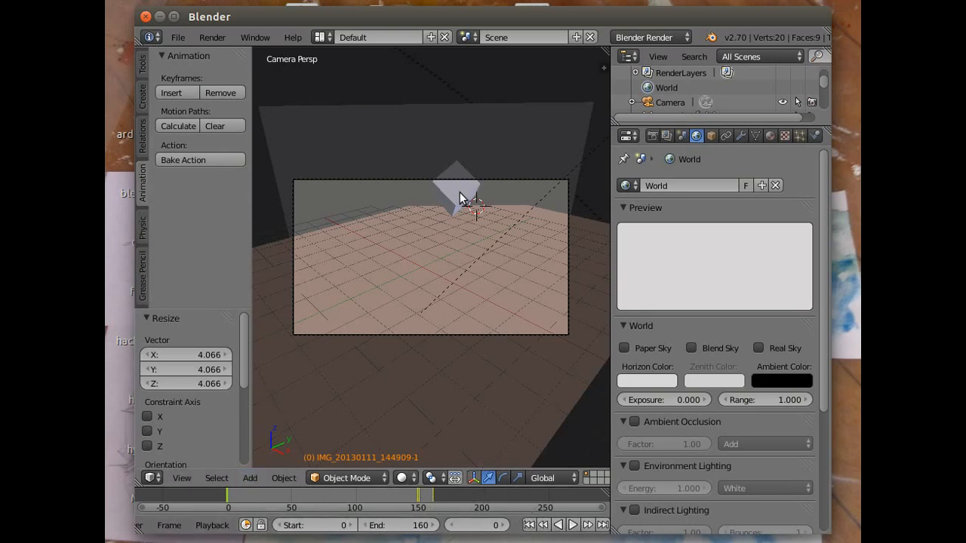
pyautogui.click(602, 525)
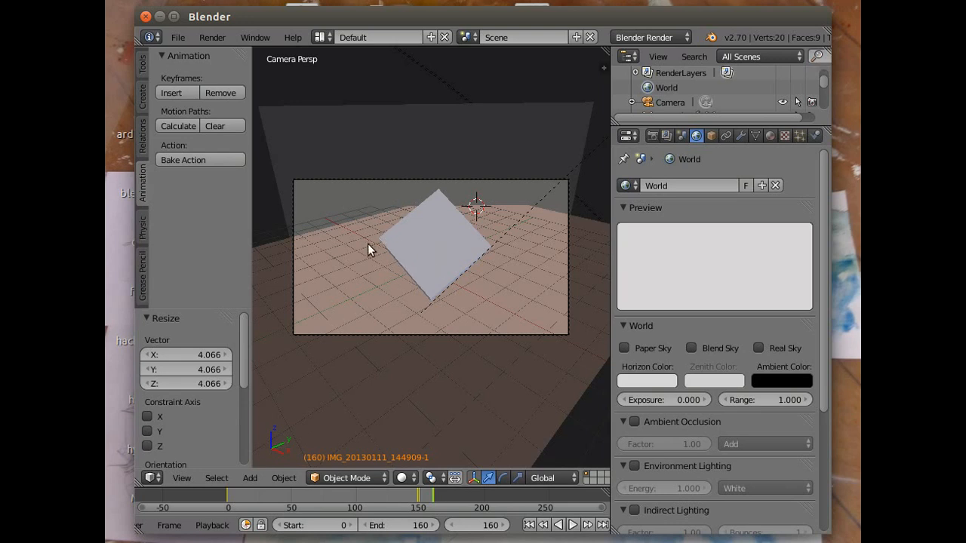
# - Select the cube at frame 160 and snap the 3D cursor to it
pyautogui.rightClick(430, 255)
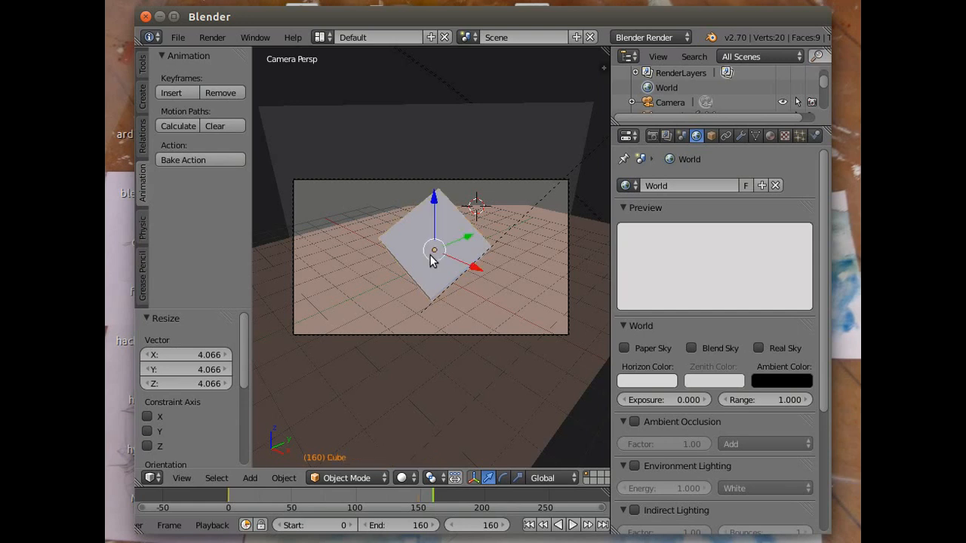
pyautogui.click(284, 479)
pyautogui.moveTo(312, 349)
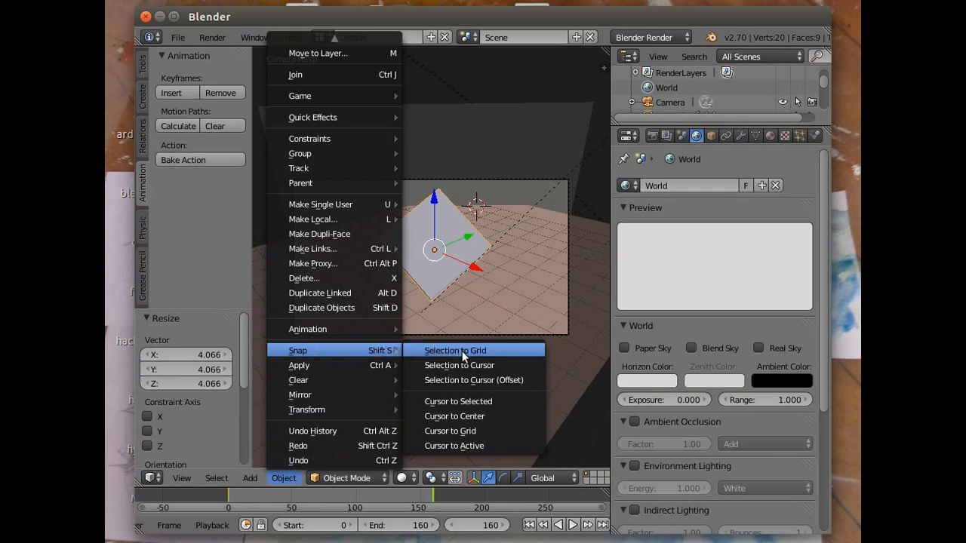
pyautogui.click(456, 401)
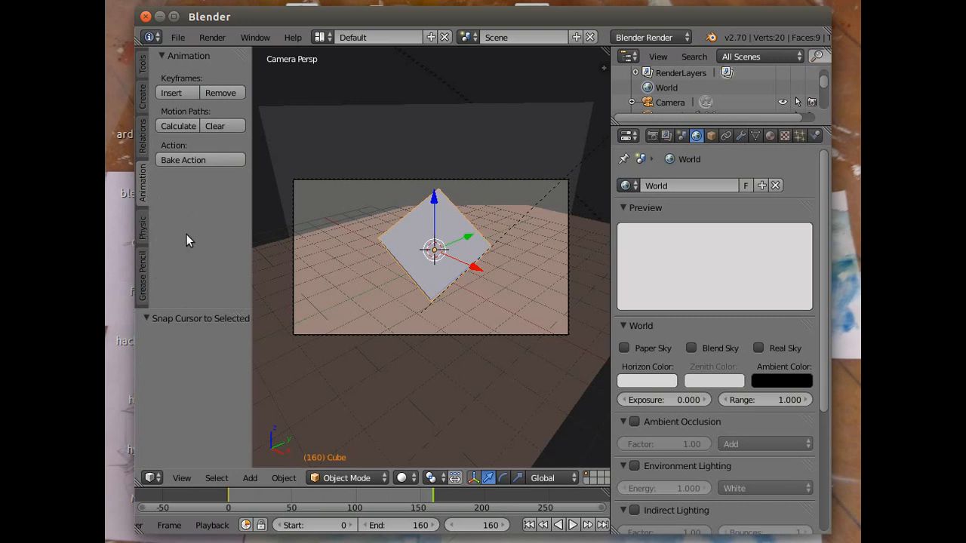
# - Add a Plain Axes empty at the 3D cursor in the centre of the cube
pyautogui.click(142, 95)
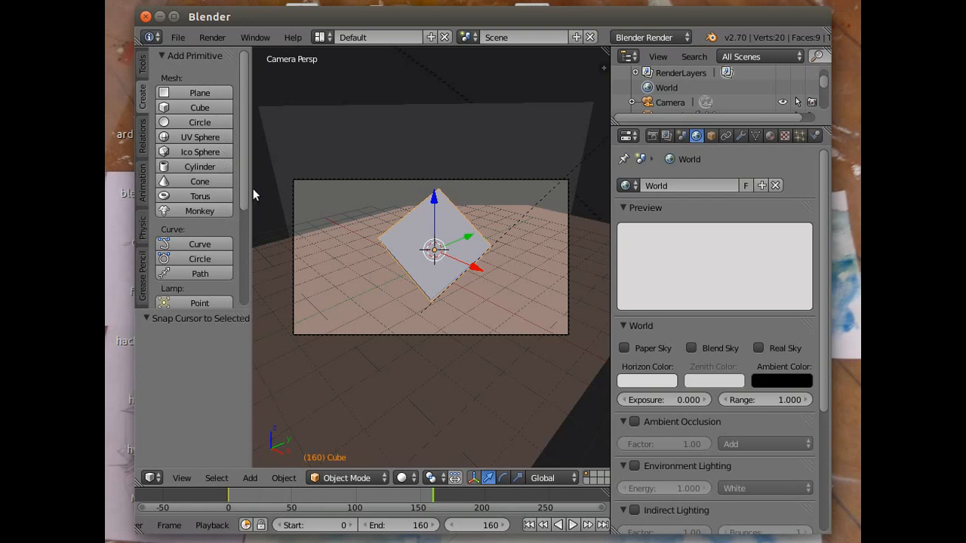
pyautogui.moveTo(240, 191); pyautogui.dragTo(256, 310)
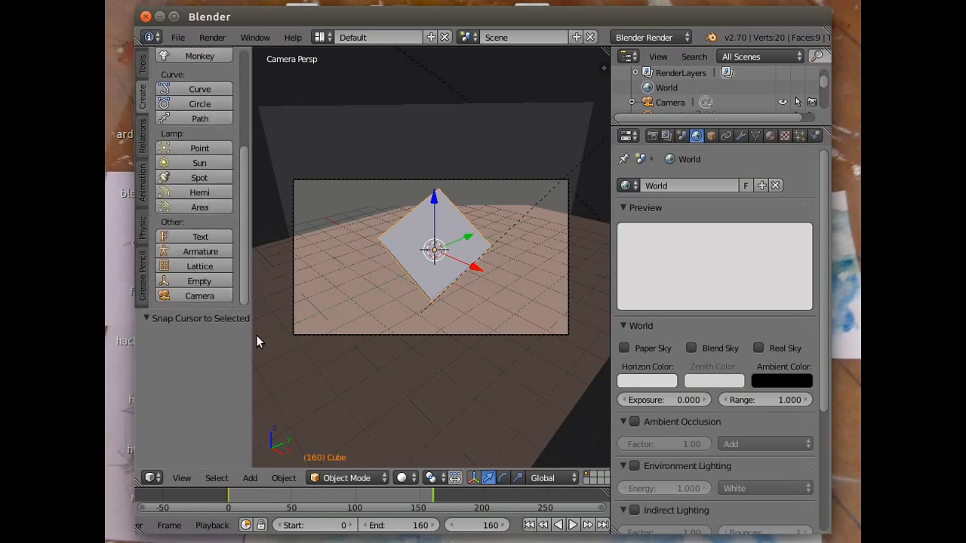
pyautogui.click(199, 284)
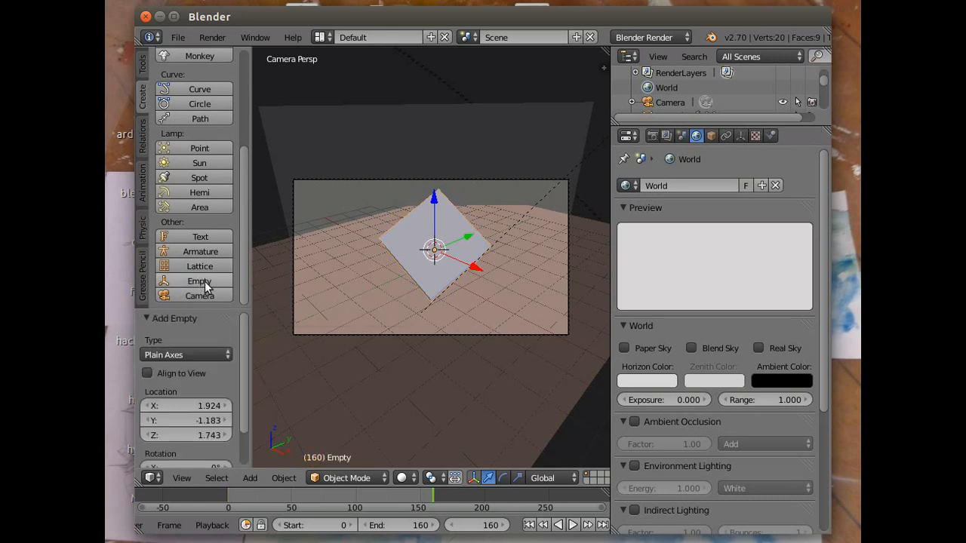
pyautogui.click(340, 288)
pyautogui.moveTo(417, 320); pyautogui.dragTo(343, 318, button='middle')
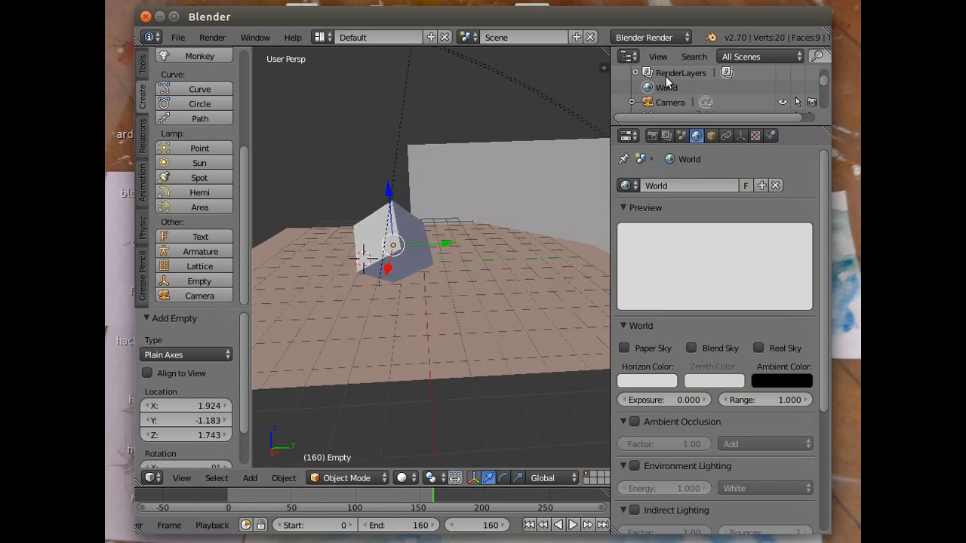
# - Rename the new empty as focus
pyautogui.scroll(-2, 668, 83)
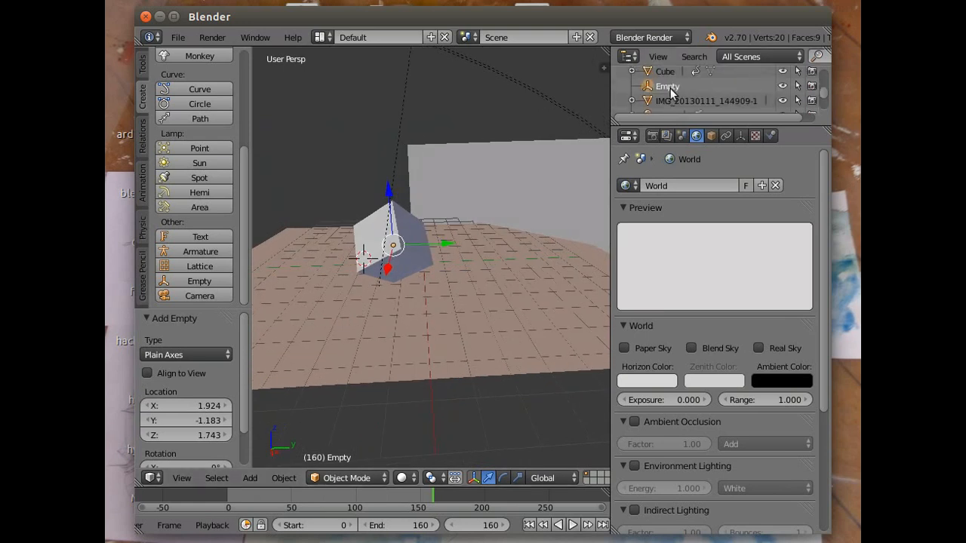
pyautogui.rightClick(670, 91)
pyautogui.rightClick(659, 83)
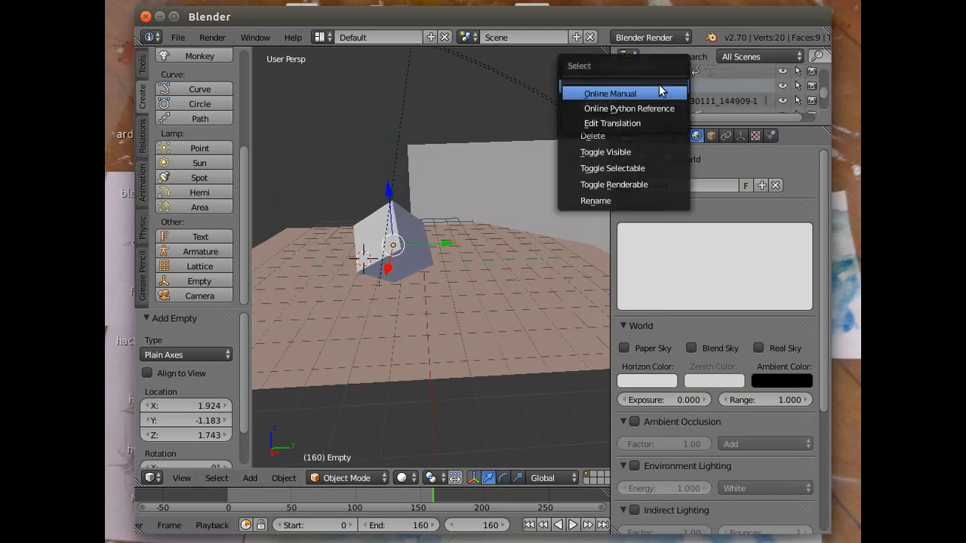
pyautogui.click(598, 200)
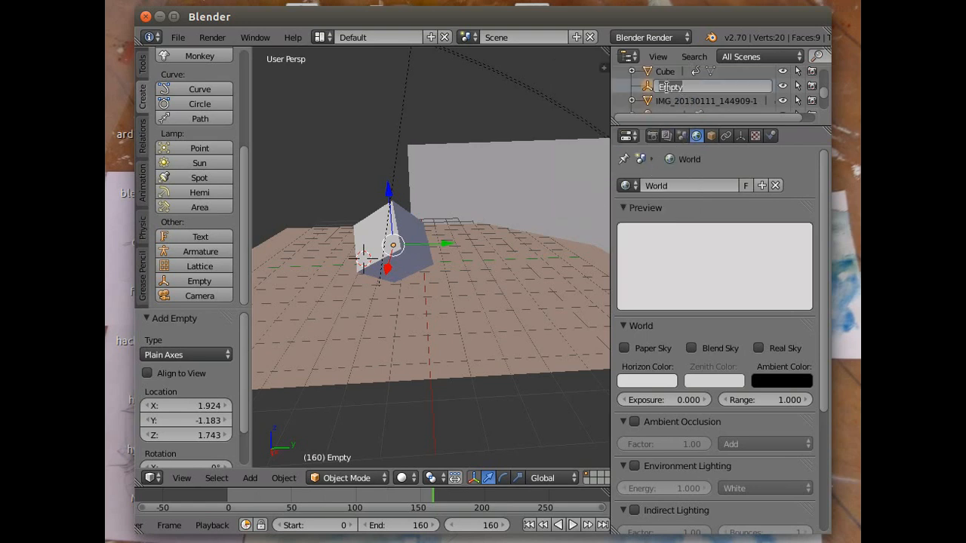
pyautogui.write('focus')
pyautogui.press('Return')
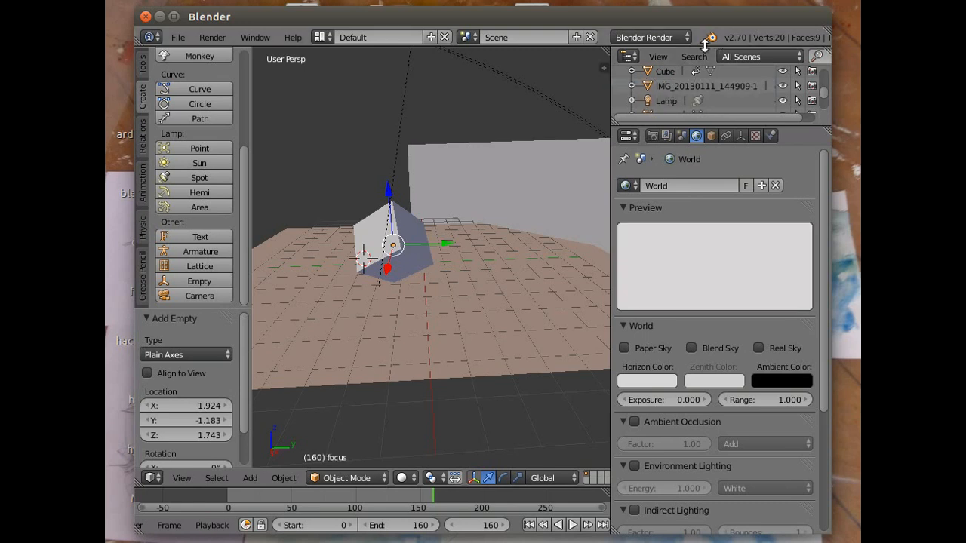
# - Apply the Canon 1100D preset to the camera and choose the focus empty as its depth of field focus object
pyautogui.scroll(3, 679, 92)
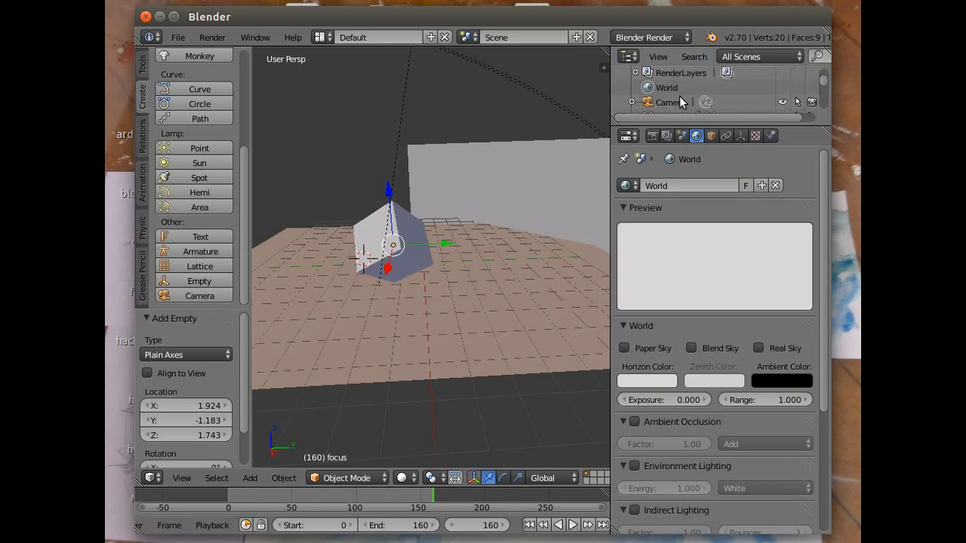
pyautogui.click(663, 103)
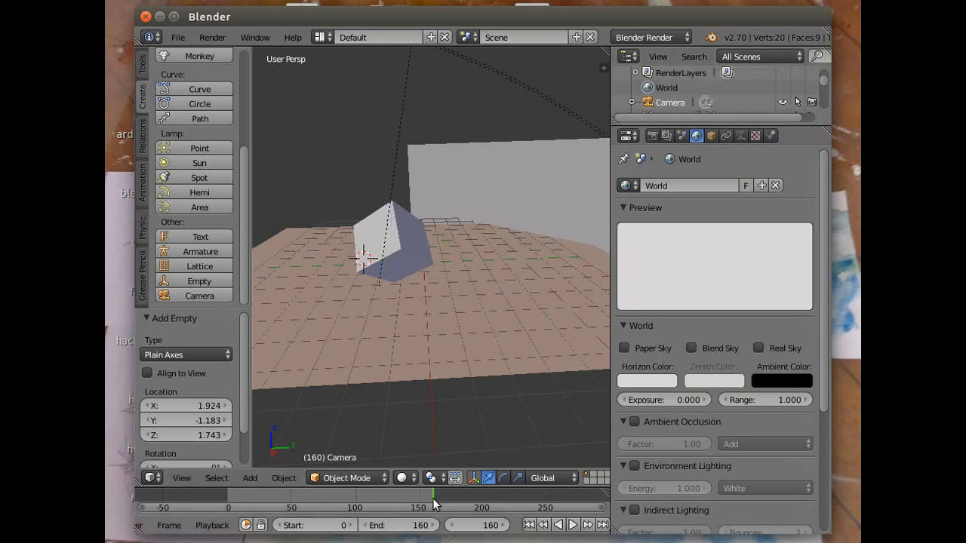
pyautogui.scroll(-1, 446, 415)
pyautogui.scroll(-3, 417, 382)
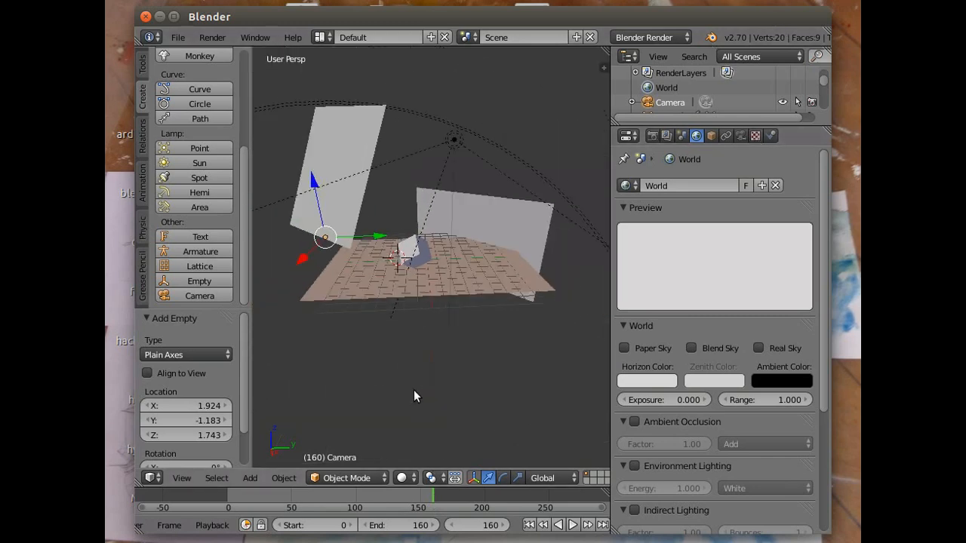
pyautogui.scroll(-2, 414, 386)
pyautogui.moveTo(457, 368); pyautogui.dragTo(332, 392, button='middle')
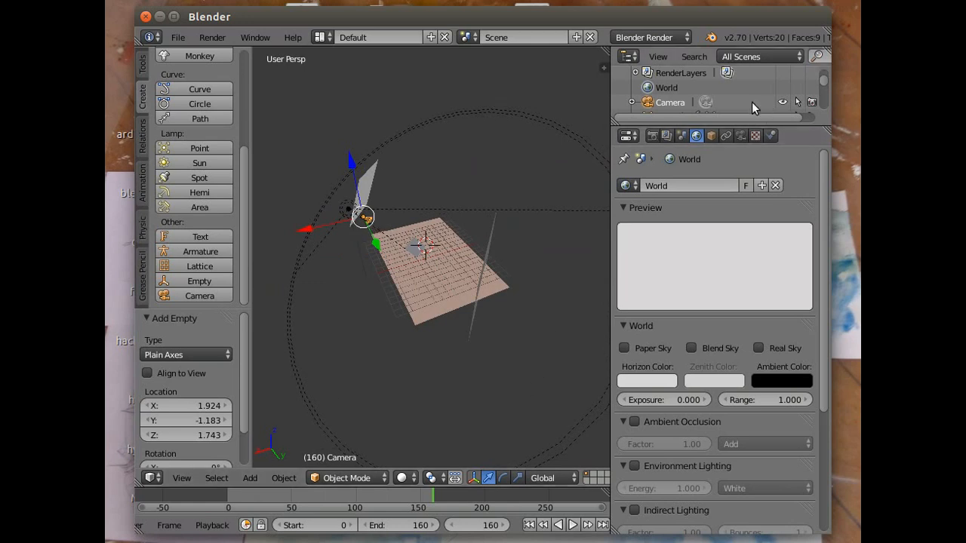
pyautogui.click(740, 135)
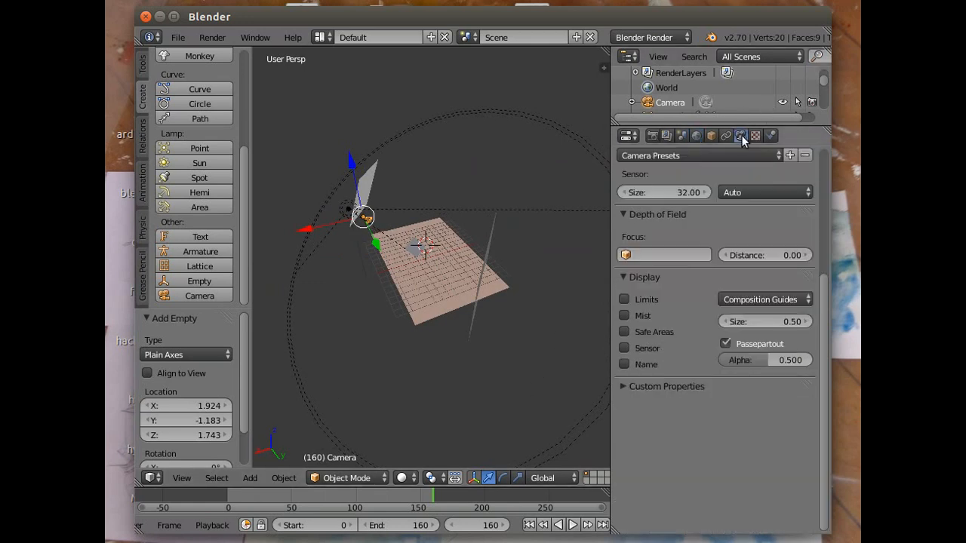
pyautogui.click(778, 156)
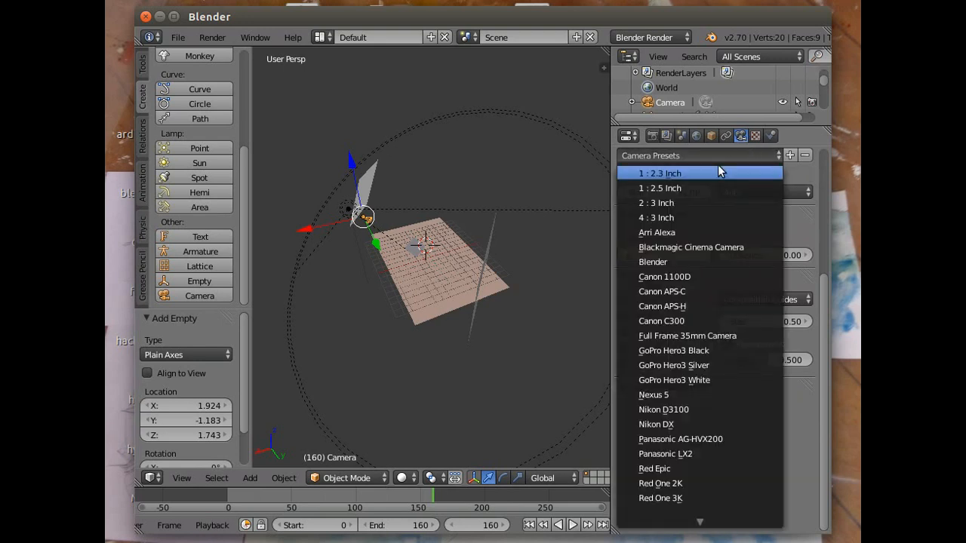
pyautogui.click(677, 276)
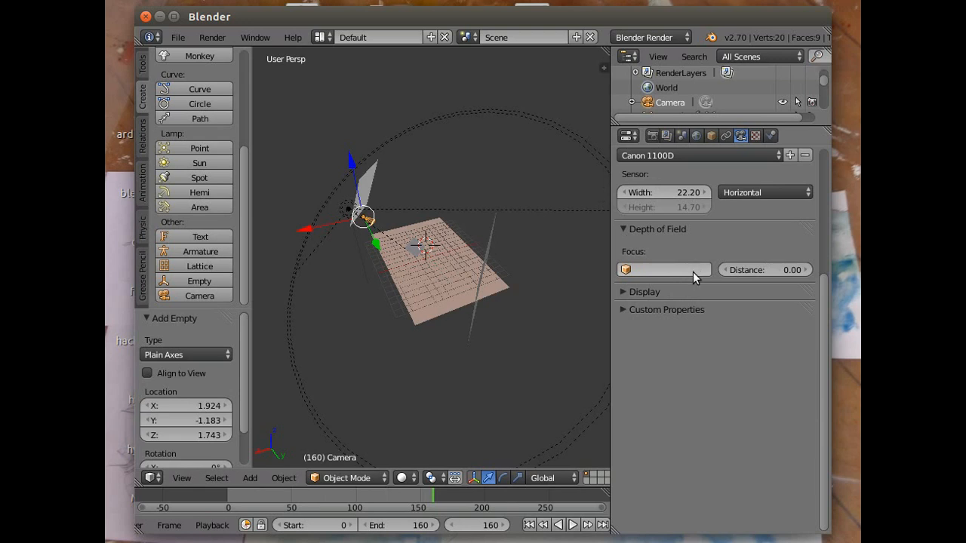
pyautogui.click(643, 272)
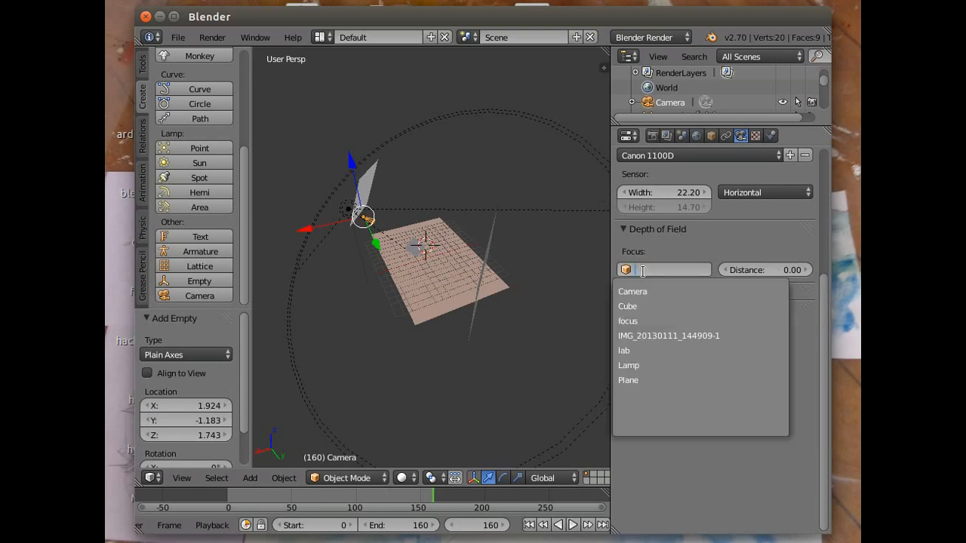
pyautogui.click(638, 320)
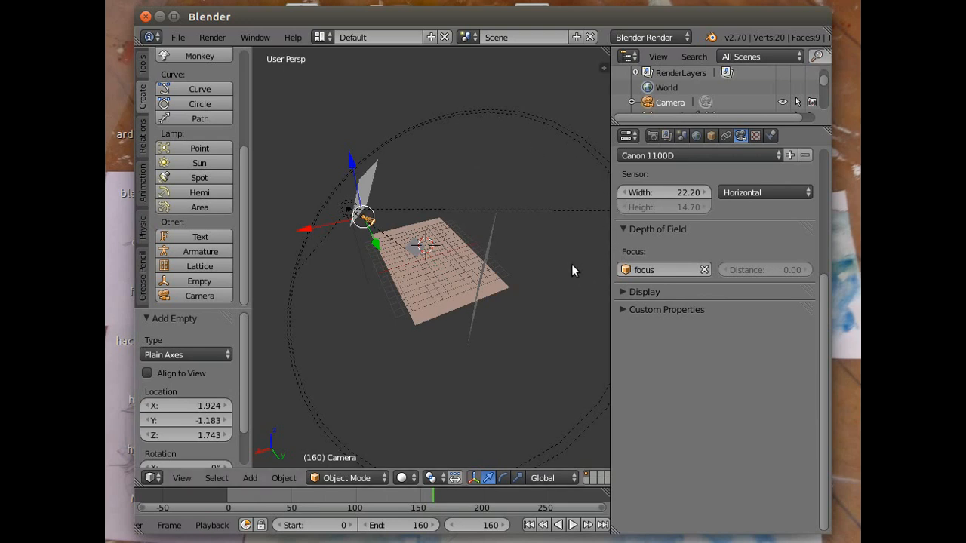
pyautogui.click(320, 37)
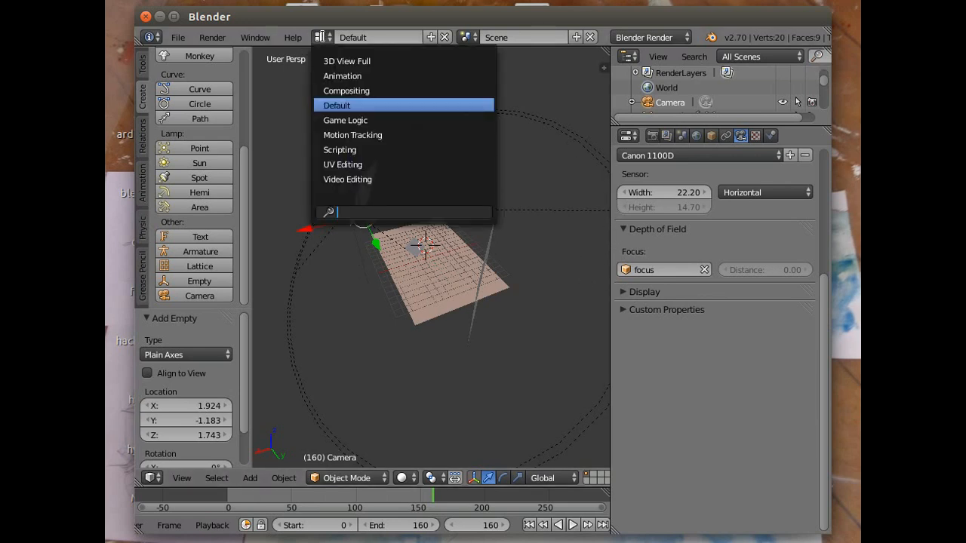
pyautogui.click(344, 90)
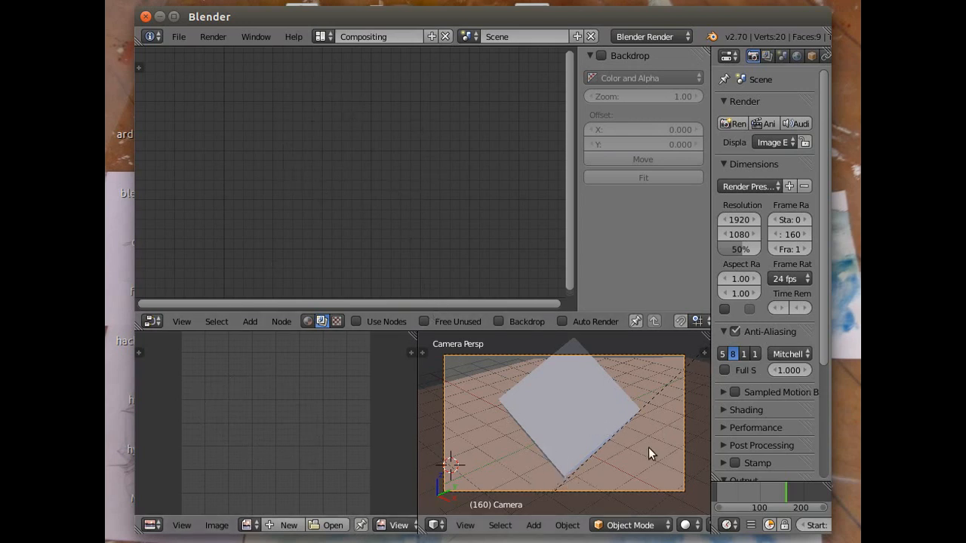
pyautogui.scroll(-2, 503, 430)
pyautogui.scroll(2, 503, 431)
pyautogui.moveTo(821, 308); pyautogui.dragTo(819, 491)
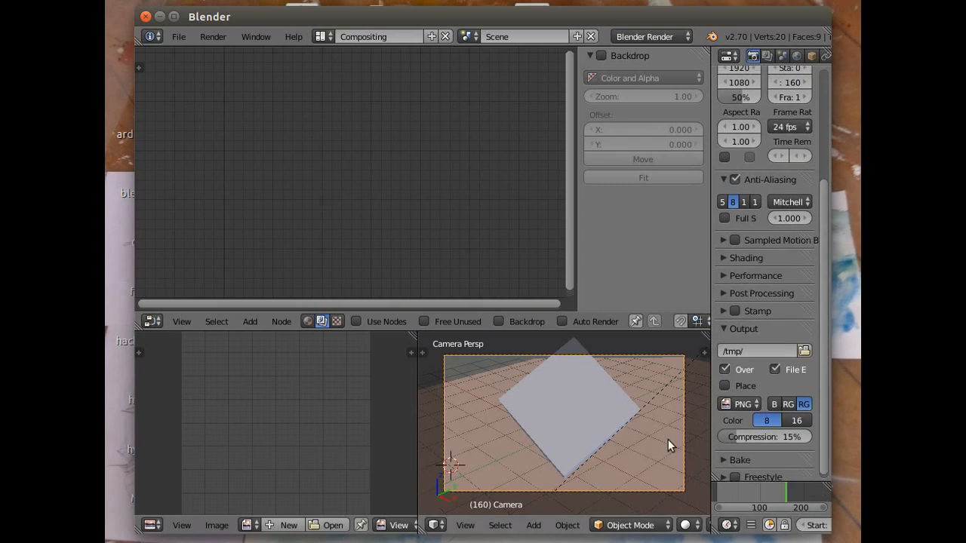
pyautogui.scroll(-1, 666, 445)
pyautogui.scroll(-5, 550, 529)
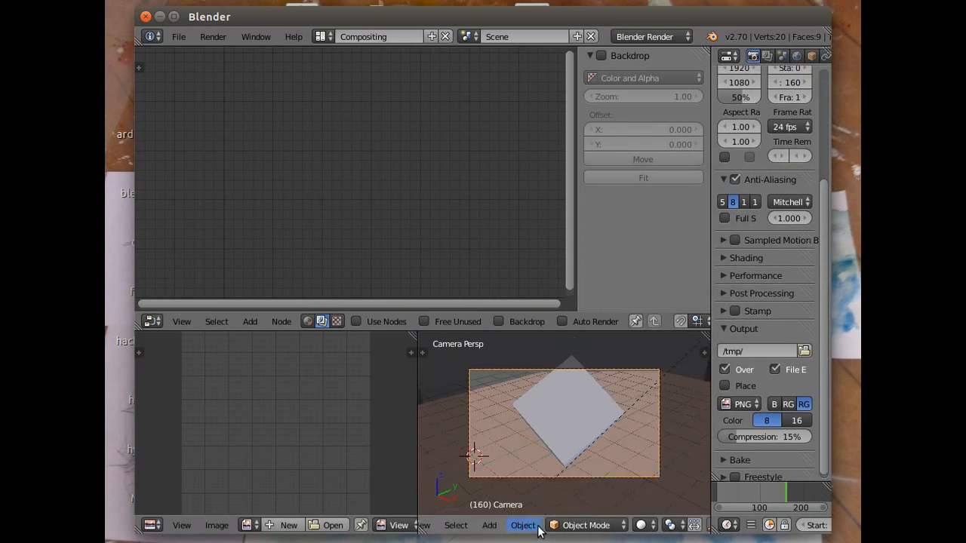
pyautogui.scroll(-1, 614, 512)
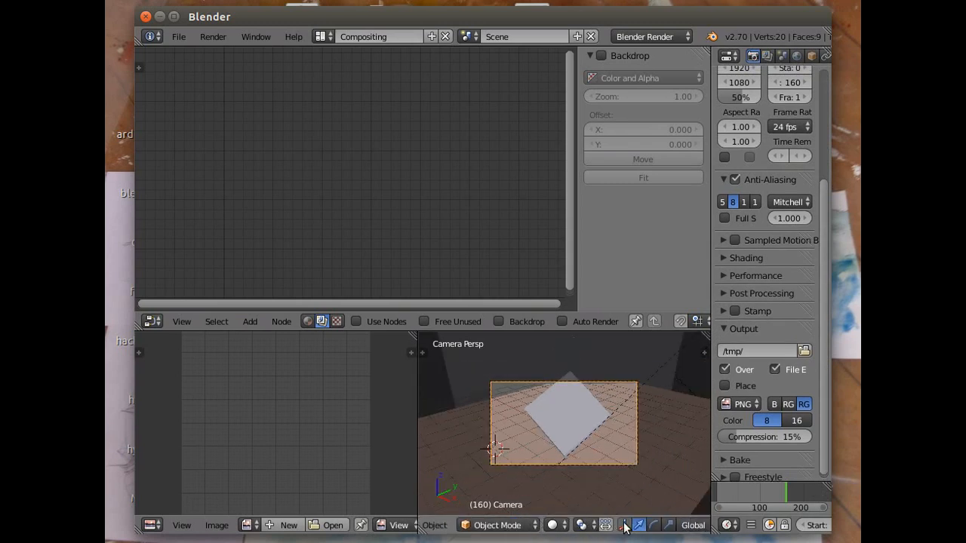
pyautogui.scroll(-8, 623, 526)
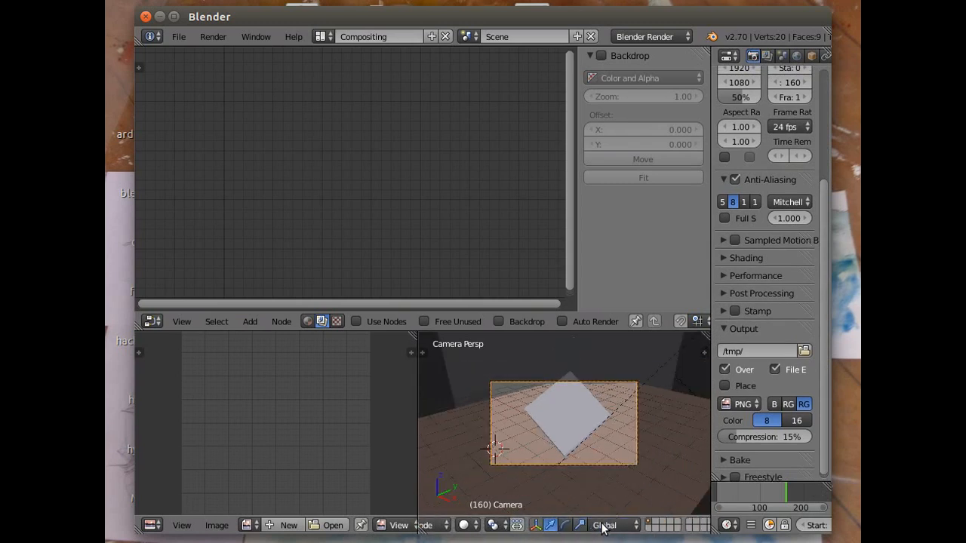
pyautogui.scroll(3, 602, 528)
pyautogui.scroll(2, 603, 487)
pyautogui.scroll(-2, 607, 487)
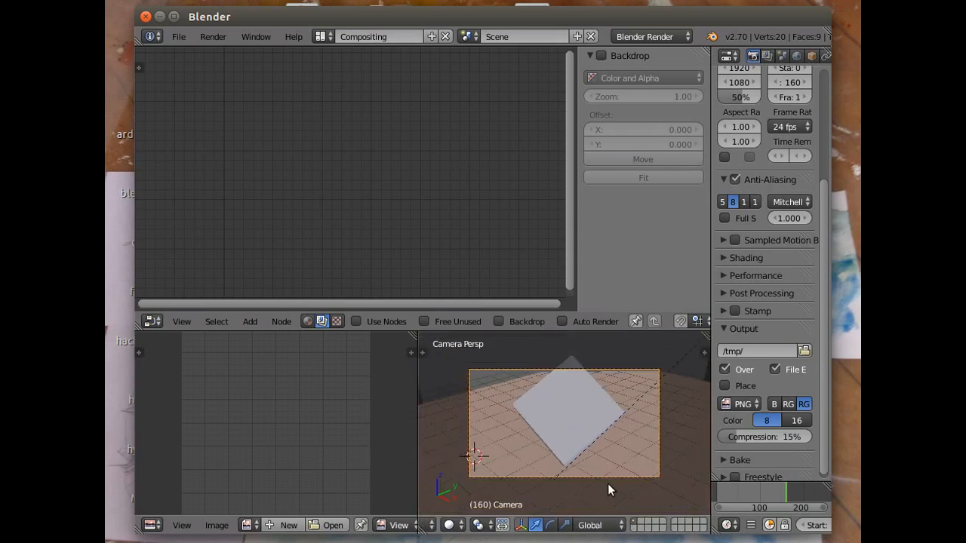
pyautogui.click(322, 36)
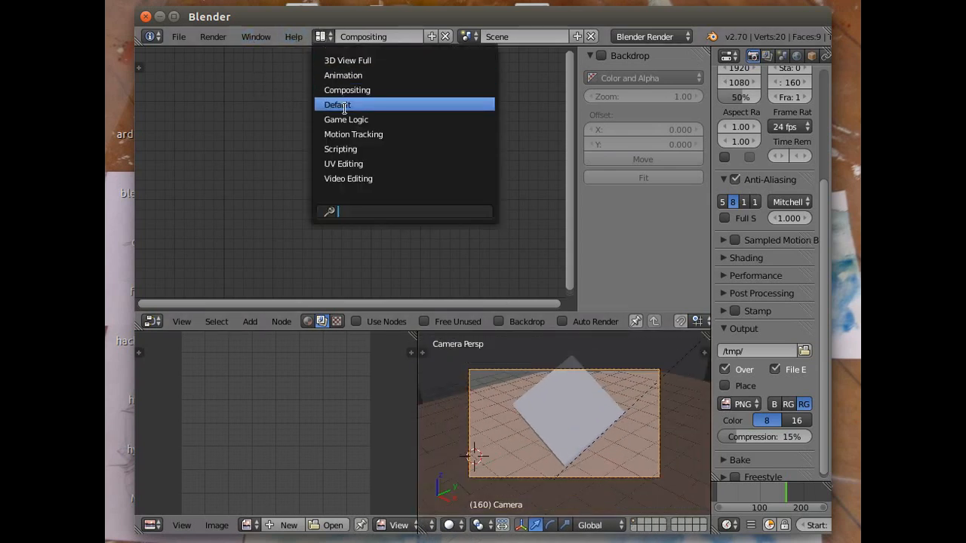
pyautogui.click(344, 105)
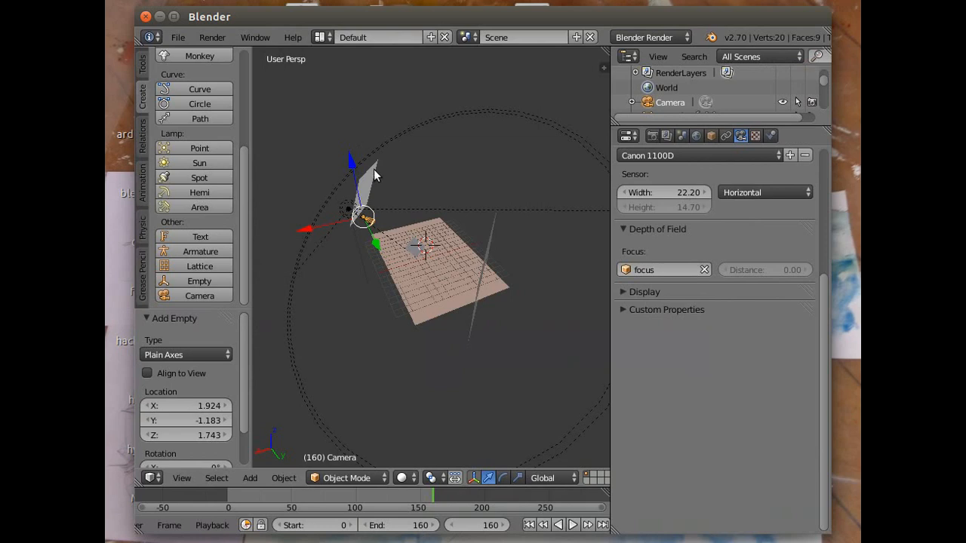
# - Return the animation to frame 0 and view the scene through the camera
pyautogui.click(530, 525)
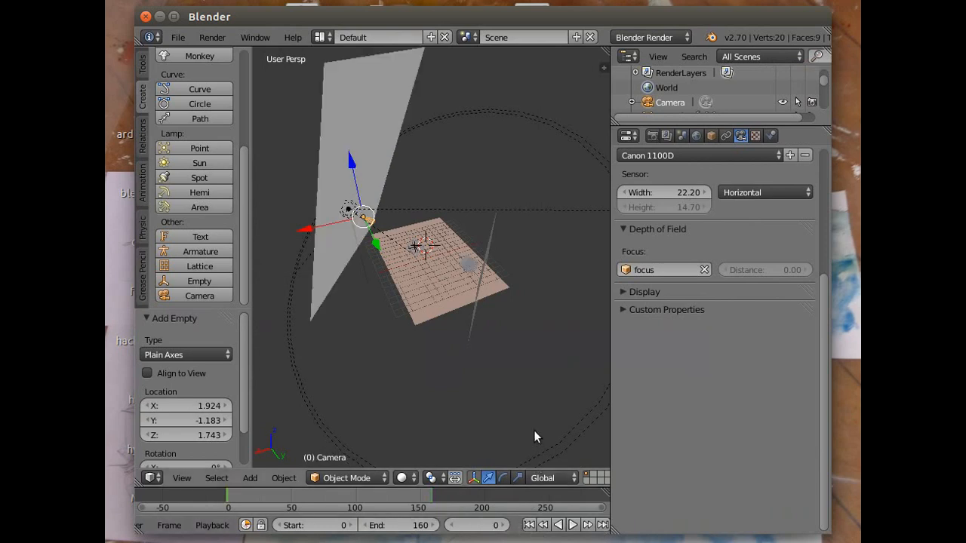
pyautogui.click(183, 479)
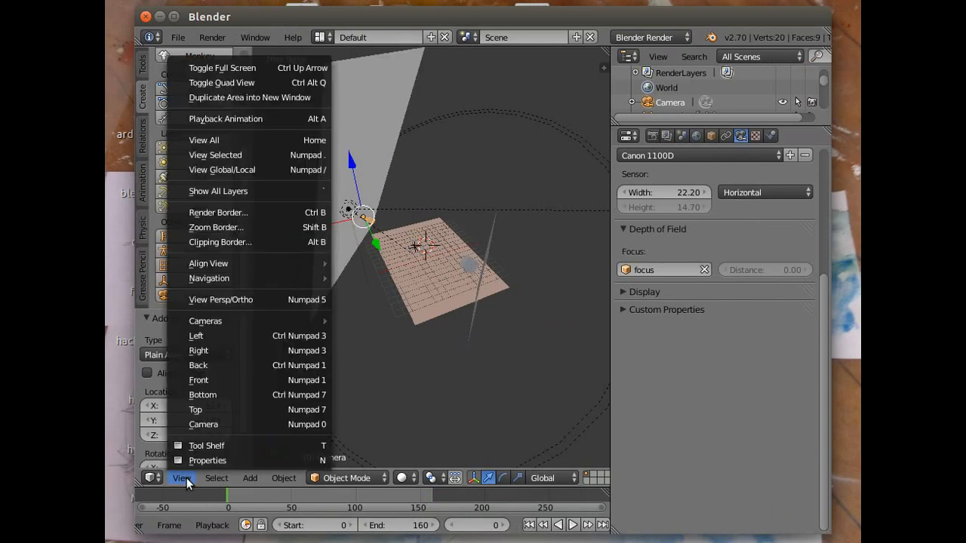
pyautogui.click(216, 424)
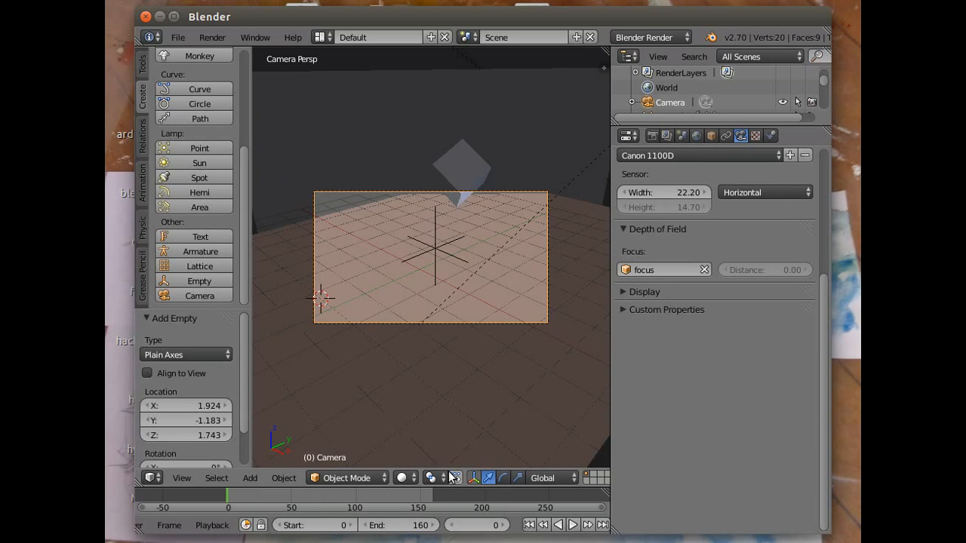
# - Switch to the Compositing screen layout and enable the scene's compositing node tree
pyautogui.click(319, 37)
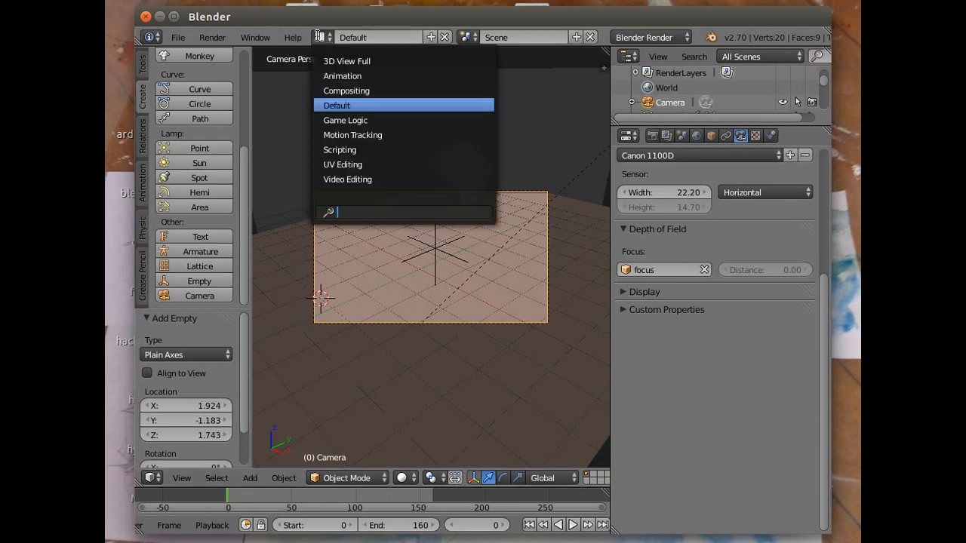
pyautogui.click(347, 90)
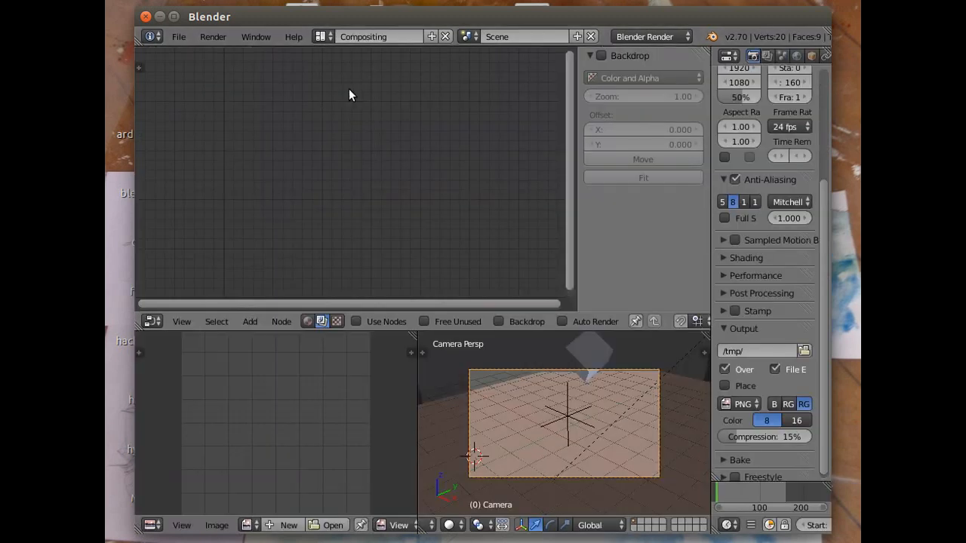
pyautogui.click(356, 322)
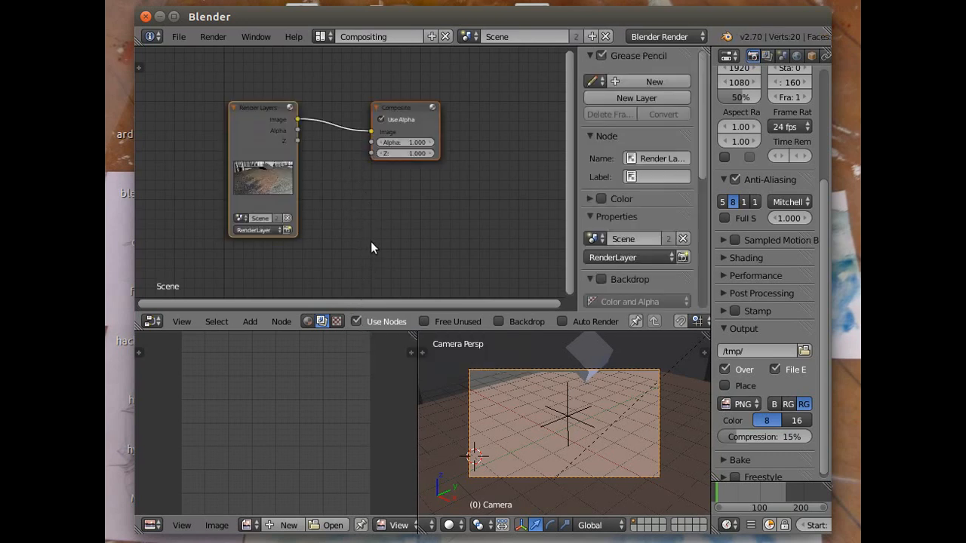
# - Add a Viewer node below the Composite node, feed it the Render Layers image, and enable the node editor's backdrop
pyautogui.click(251, 323)
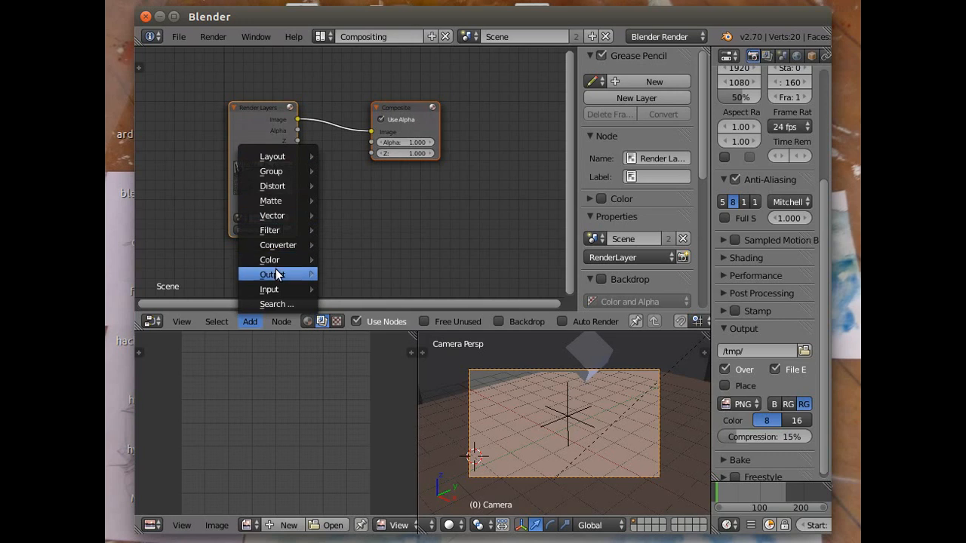
pyautogui.moveTo(301, 276)
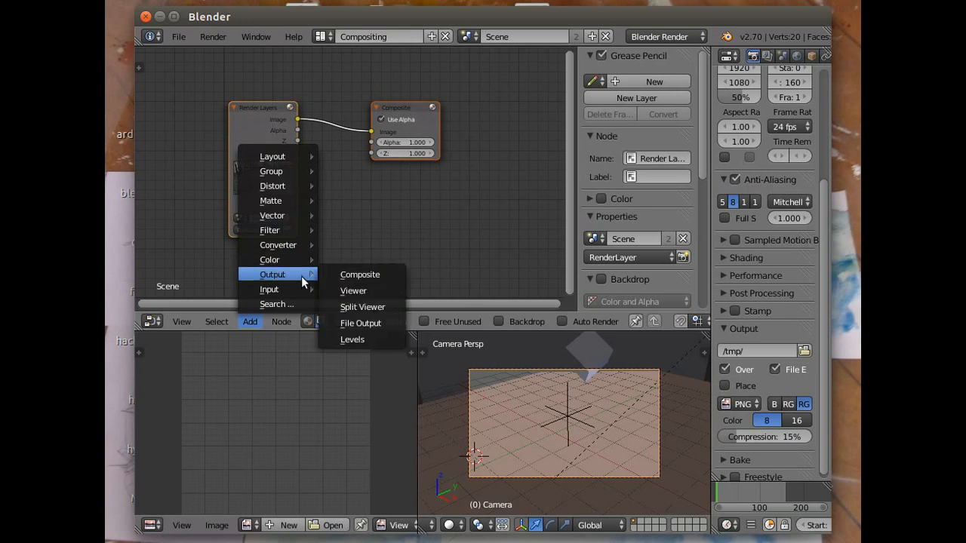
pyautogui.click(359, 291)
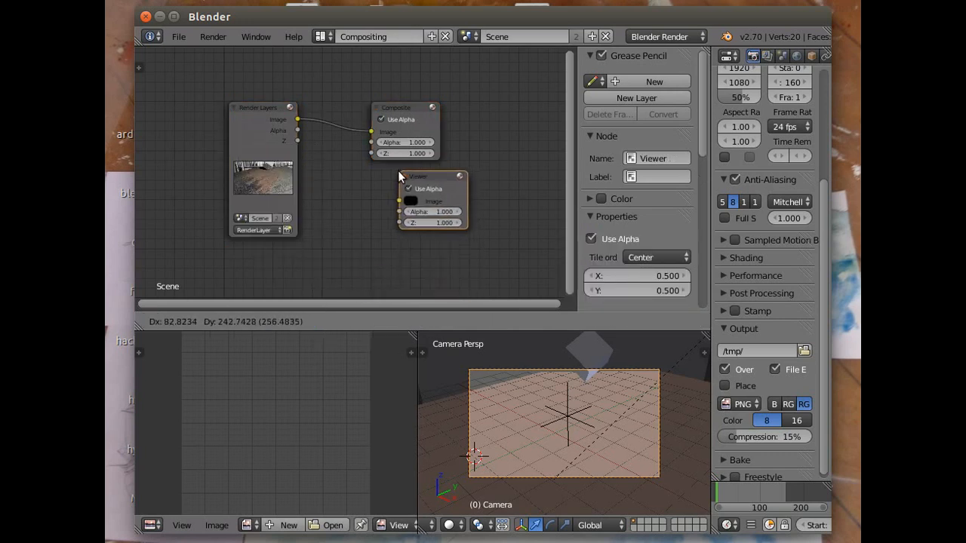
pyautogui.click(398, 175)
pyautogui.moveTo(394, 205); pyautogui.dragTo(300, 121)
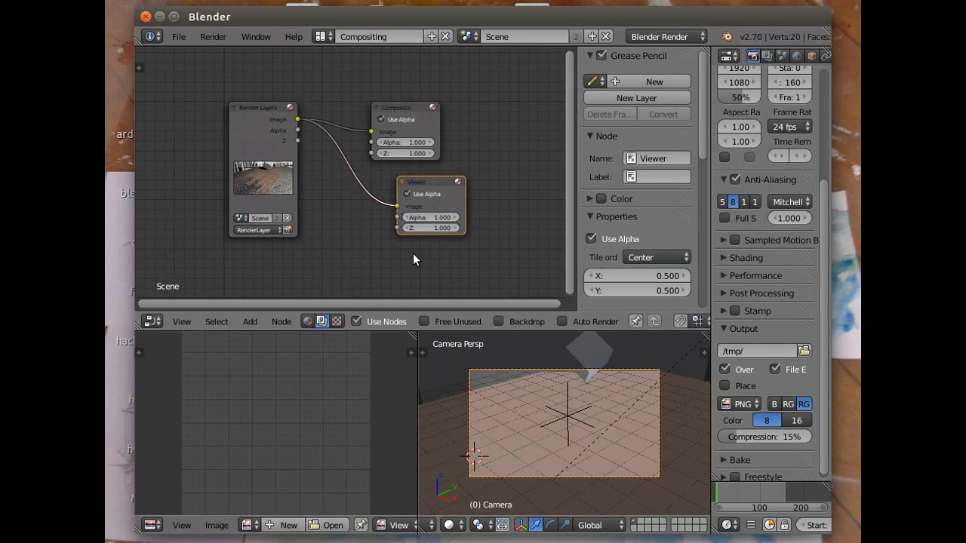
pyautogui.click(498, 321)
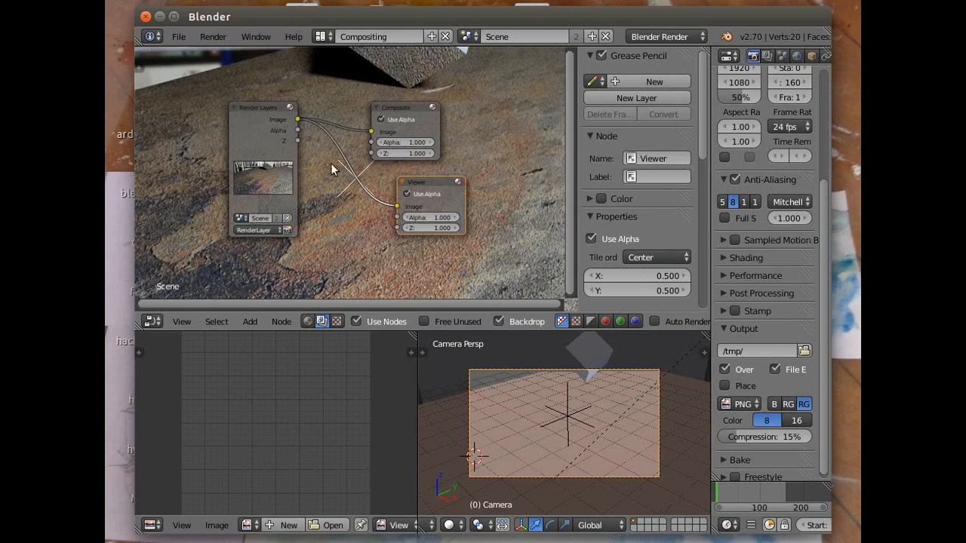
# - Render the current frame as a still image and check the whole result in the image editor
pyautogui.click(221, 40)
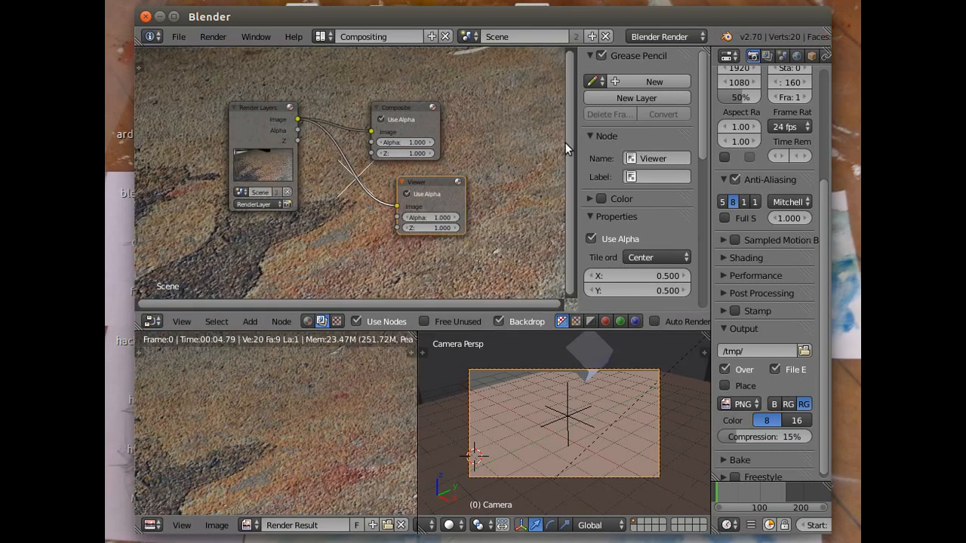
pyautogui.moveTo(568, 138); pyautogui.dragTo(564, 118)
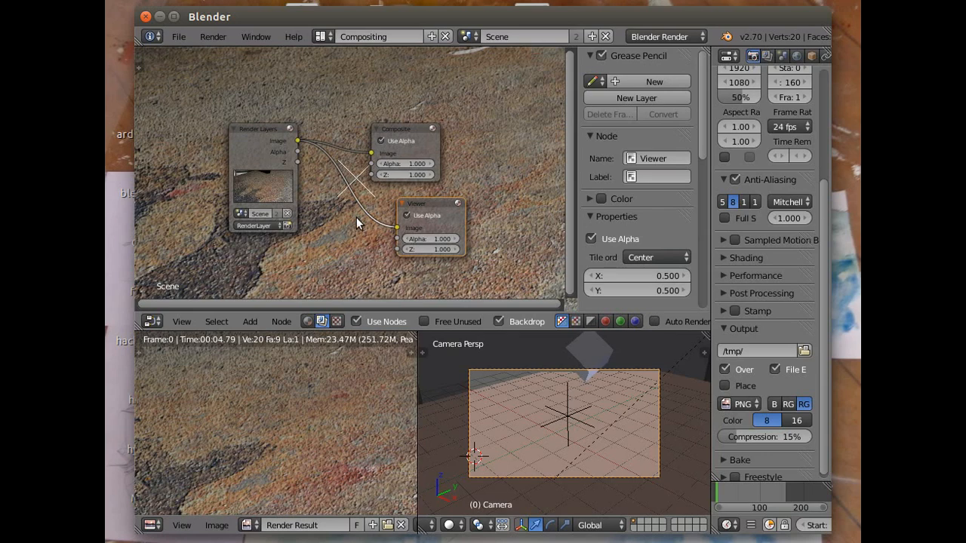
pyautogui.scroll(-1, 343, 210)
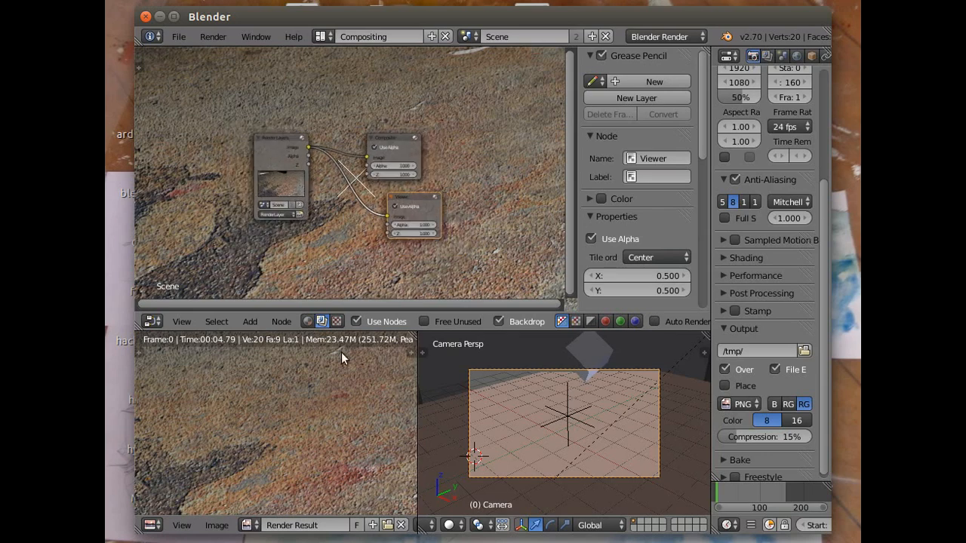
pyautogui.scroll(-4, 301, 396)
pyautogui.scroll(2, 301, 400)
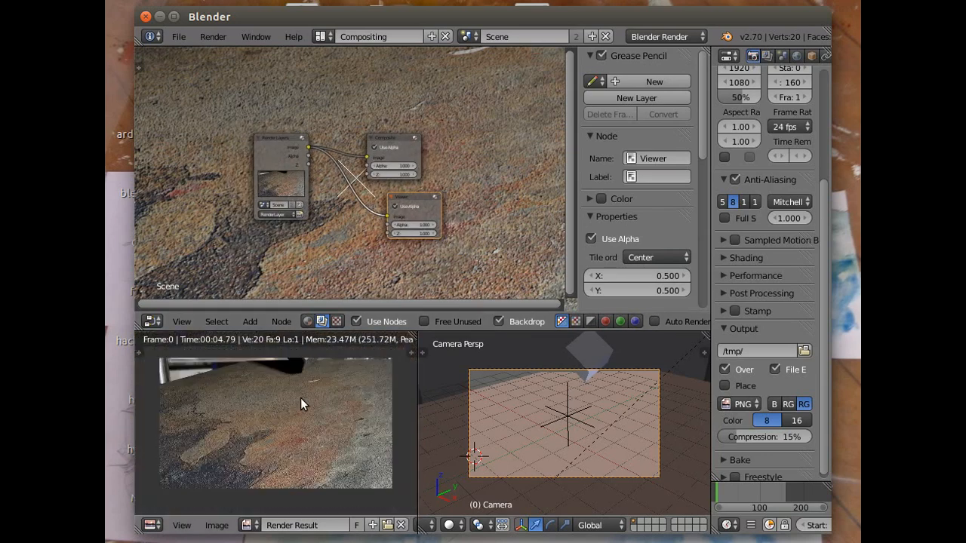
pyautogui.scroll(-1, 300, 398)
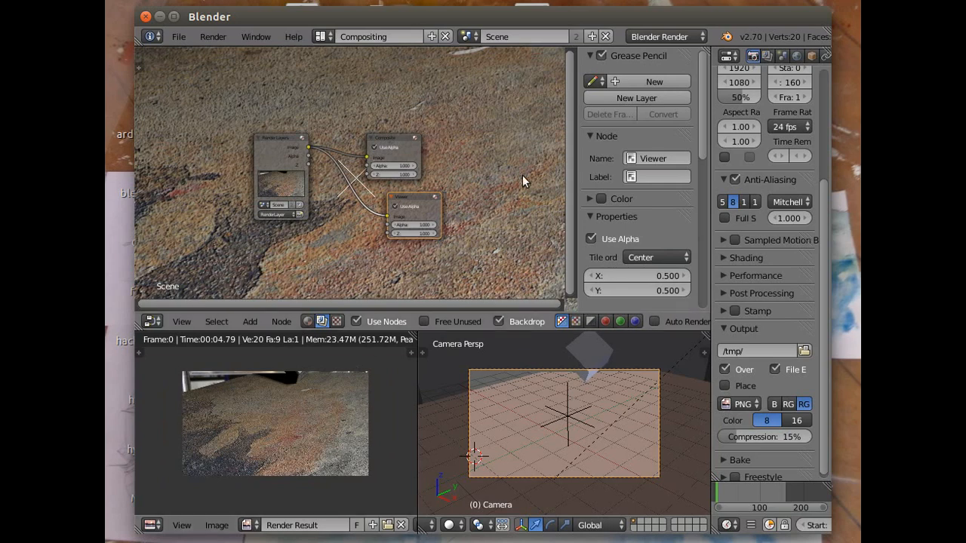
pyautogui.scroll(-1, 522, 181)
pyautogui.scroll(3, 509, 179)
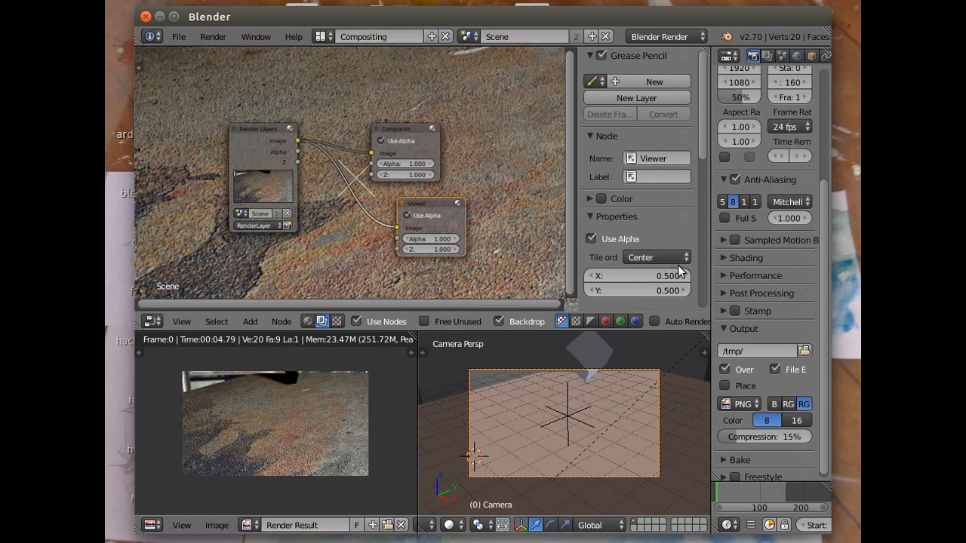
# - Set the node editor's backdrop zoom to 0.56
pyautogui.moveTo(702, 151); pyautogui.dragTo(701, 251)
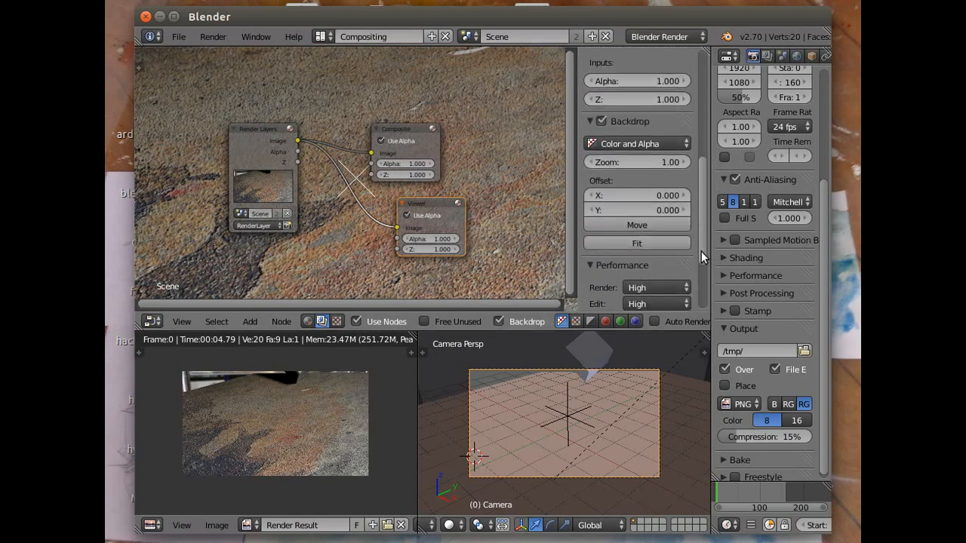
pyautogui.moveTo(643, 158); pyautogui.dragTo(575, 158)
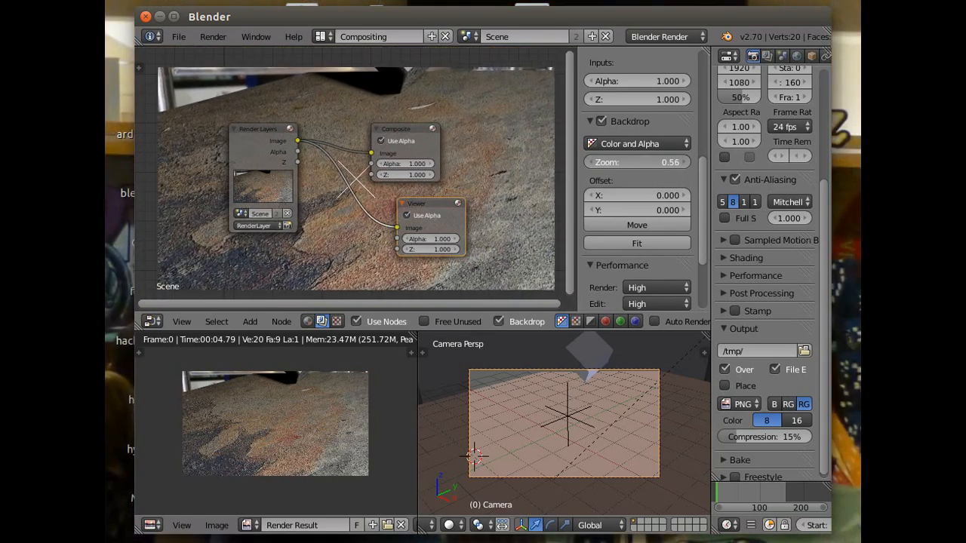
pyautogui.moveTo(575, 157); pyautogui.dragTo(574, 157)
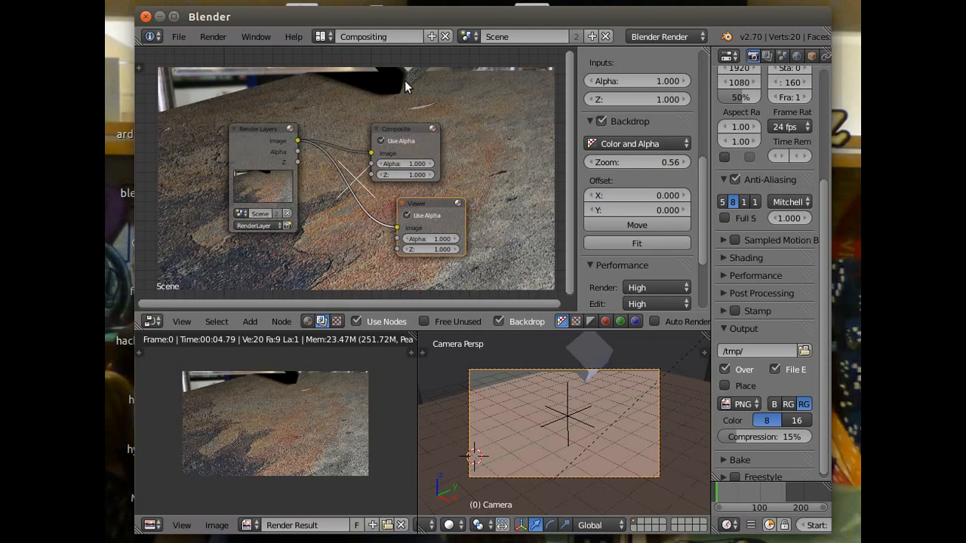
# - Add a Defocus filter node and arrange it between the Render Layers node and the two output nodes
pyautogui.click(246, 322)
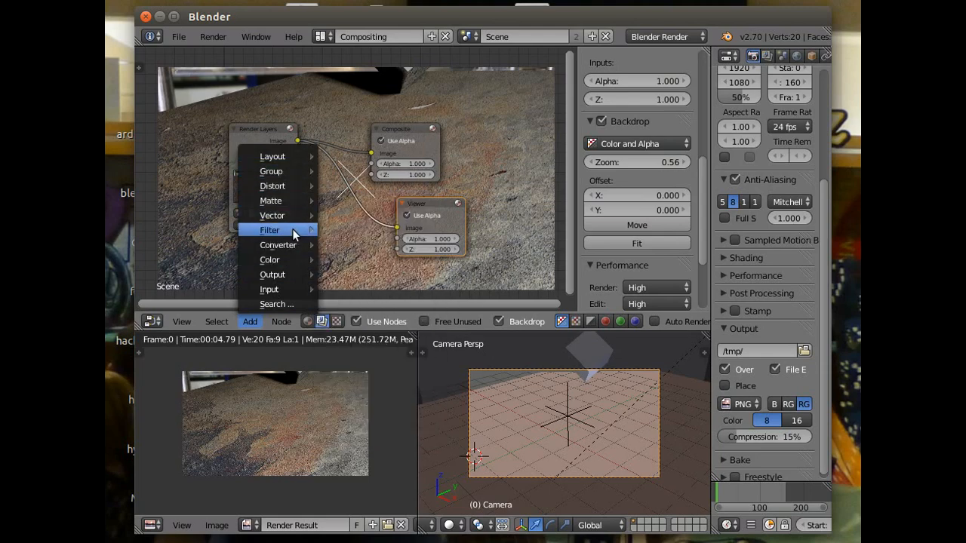
pyautogui.moveTo(294, 230)
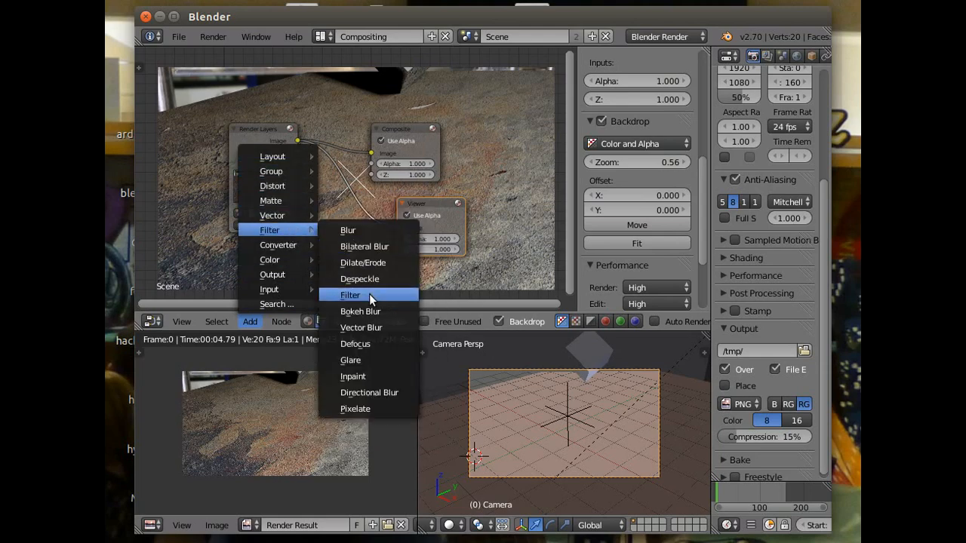
pyautogui.click(366, 347)
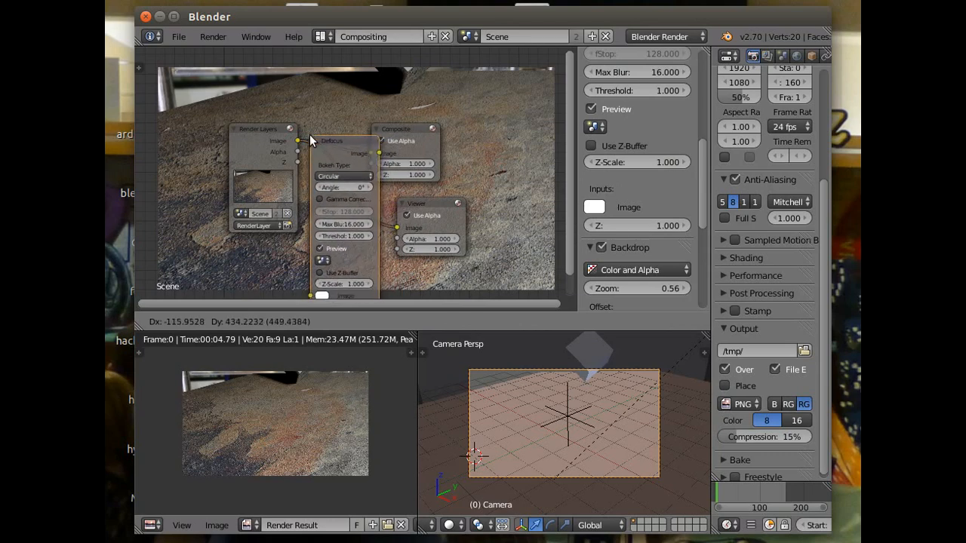
pyautogui.click(310, 134)
pyautogui.moveTo(272, 131); pyautogui.dragTo(204, 123)
pyautogui.moveTo(338, 138); pyautogui.dragTo(291, 103)
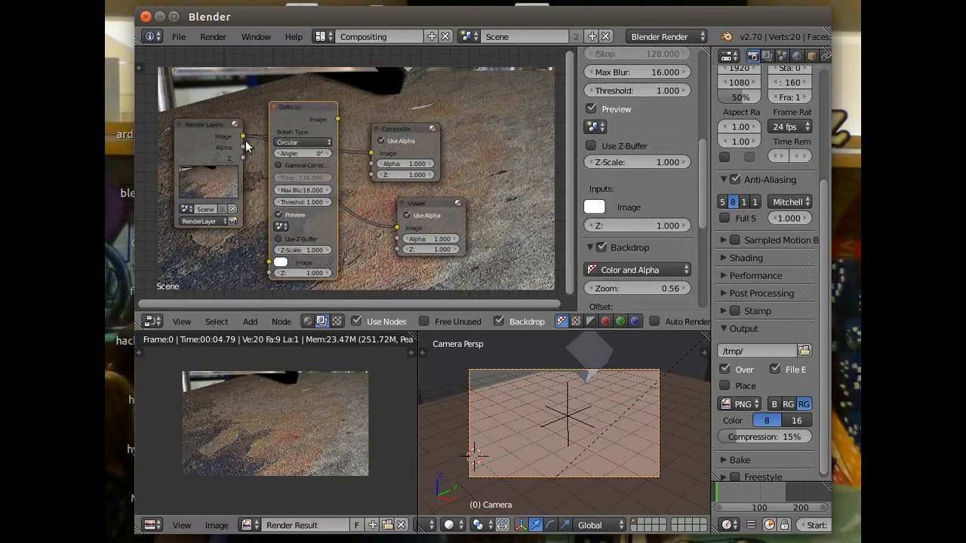
# - Link the Render Layers Image and Z outputs to the matching Defocus inputs and enable Use Z-Buffer on the Defocus node
pyautogui.moveTo(252, 147); pyautogui.dragTo(269, 263)
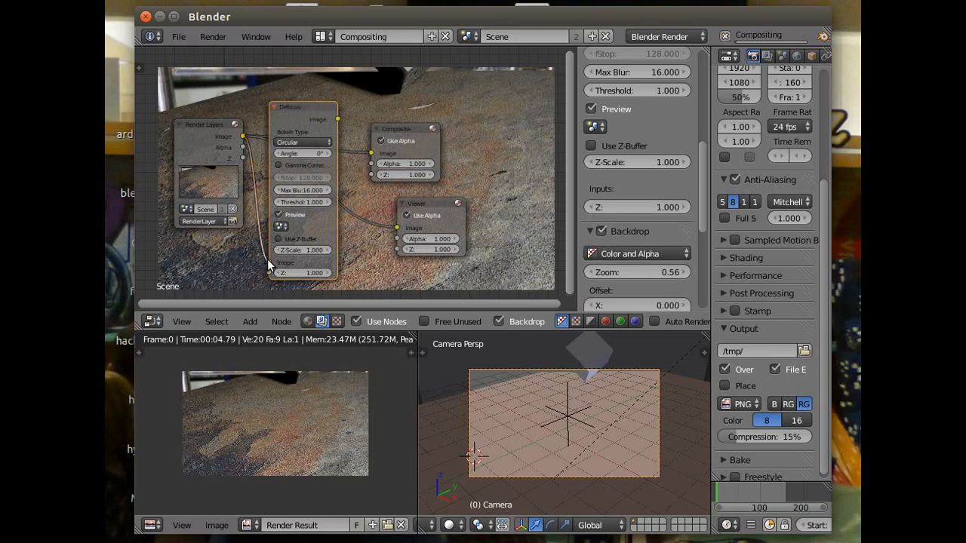
pyautogui.moveTo(243, 158); pyautogui.dragTo(266, 272)
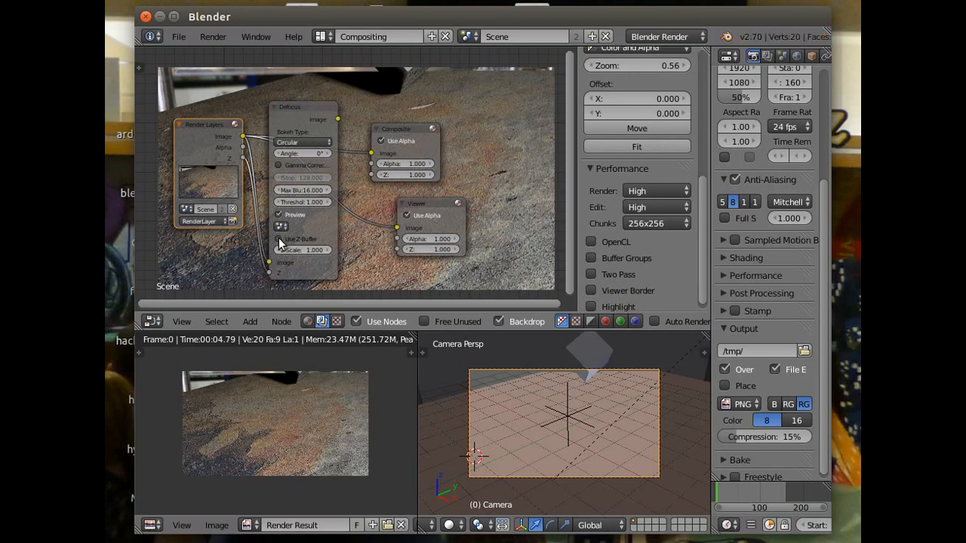
pyautogui.click(278, 239)
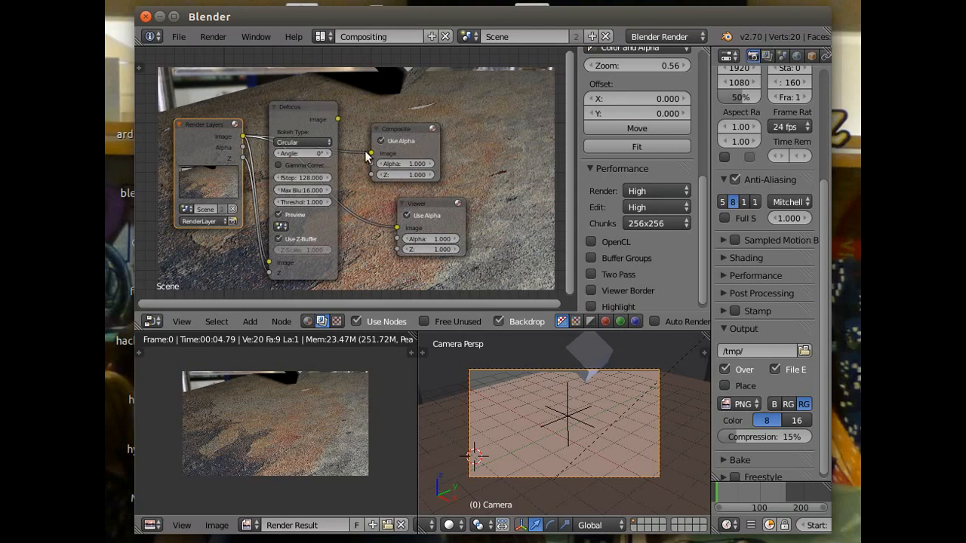
# - Replace the direct render links by connecting the Defocus image output to the Composite and Viewer image inputs
pyautogui.moveTo(370, 154); pyautogui.dragTo(362, 243)
pyautogui.moveTo(338, 120); pyautogui.dragTo(371, 153)
pyautogui.moveTo(338, 120); pyautogui.dragTo(397, 228)
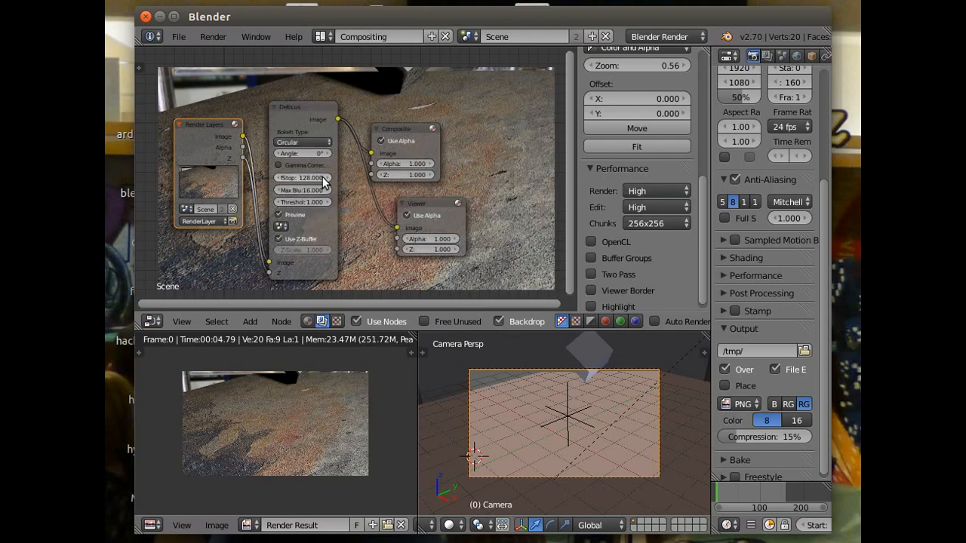
# - Lower the Defocus node's fStop to 10.5 to blur the out-of-focus areas
pyautogui.moveTo(316, 181); pyautogui.dragTo(217, 181)
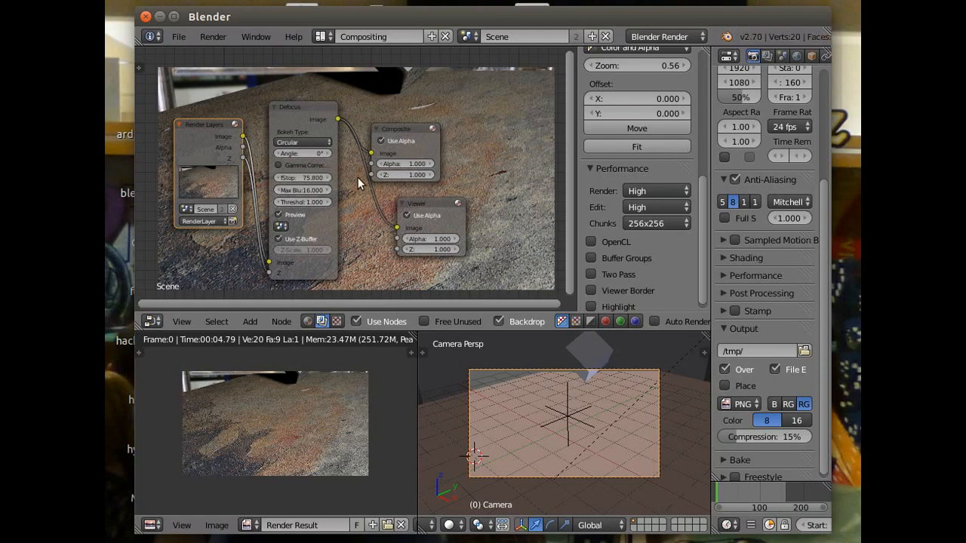
pyautogui.moveTo(310, 178); pyautogui.dragTo(233, 178)
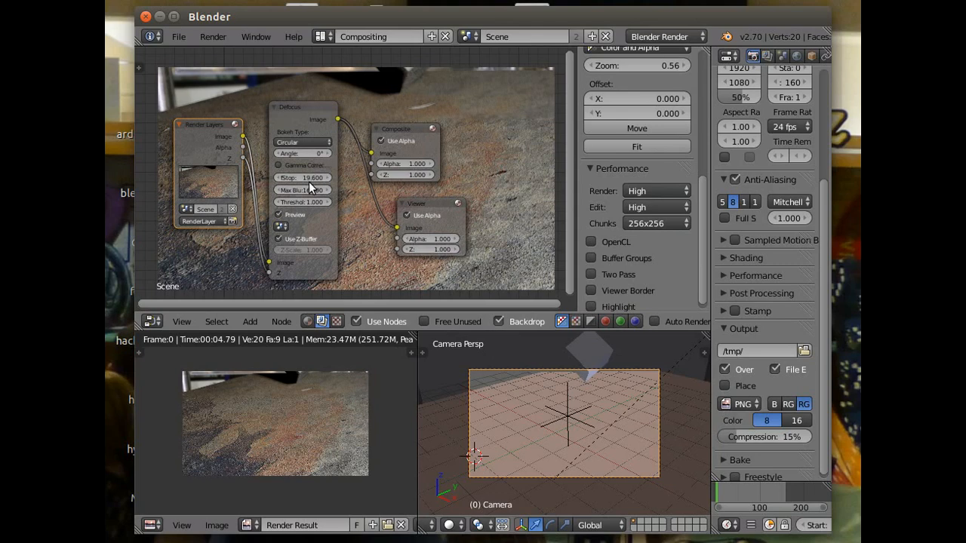
pyautogui.moveTo(305, 177); pyautogui.dragTo(273, 178)
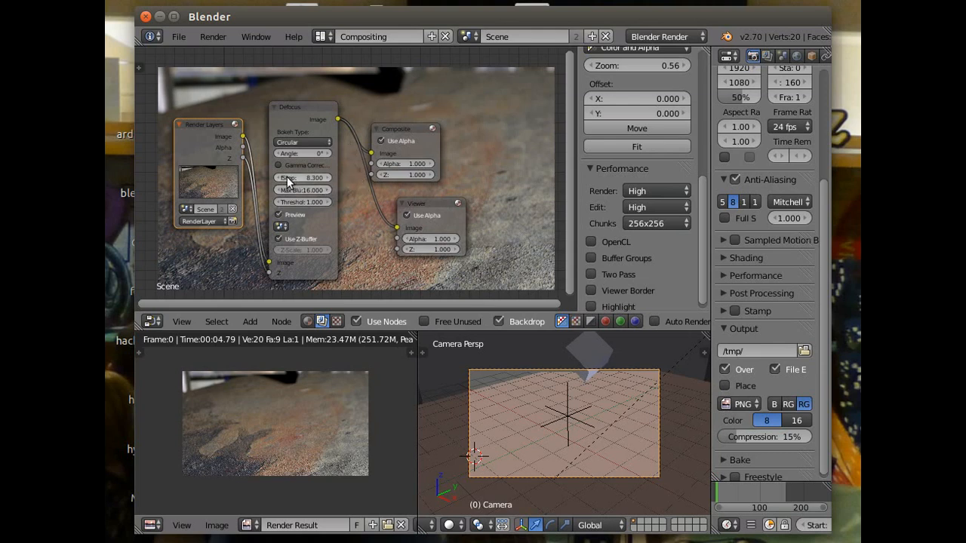
pyautogui.moveTo(286, 181)
pyautogui.mouseDown()
pyautogui.moveTo(316, 181)
pyautogui.moveTo(295, 179)
pyautogui.mouseUp()
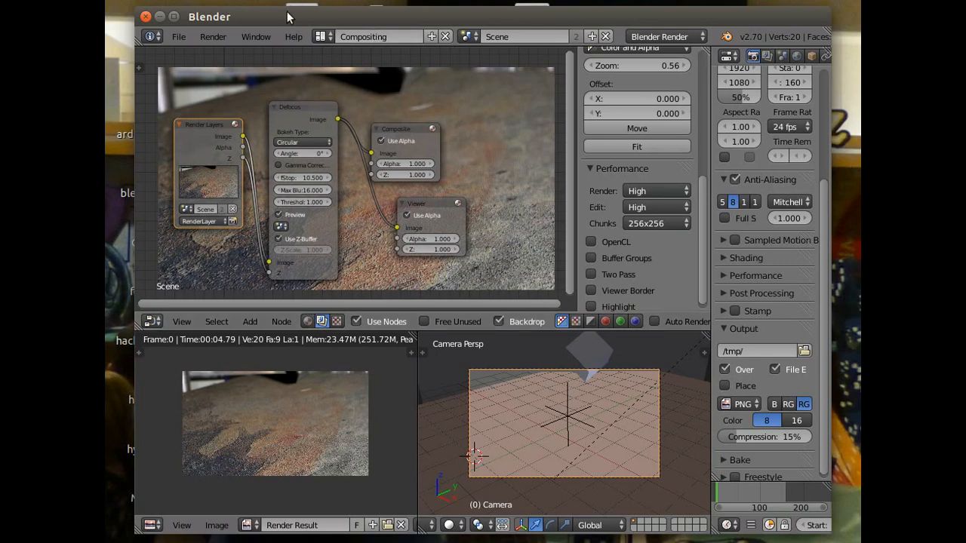
# - Switch to the Default screen layout and show the scene's render settings
pyautogui.click(321, 36)
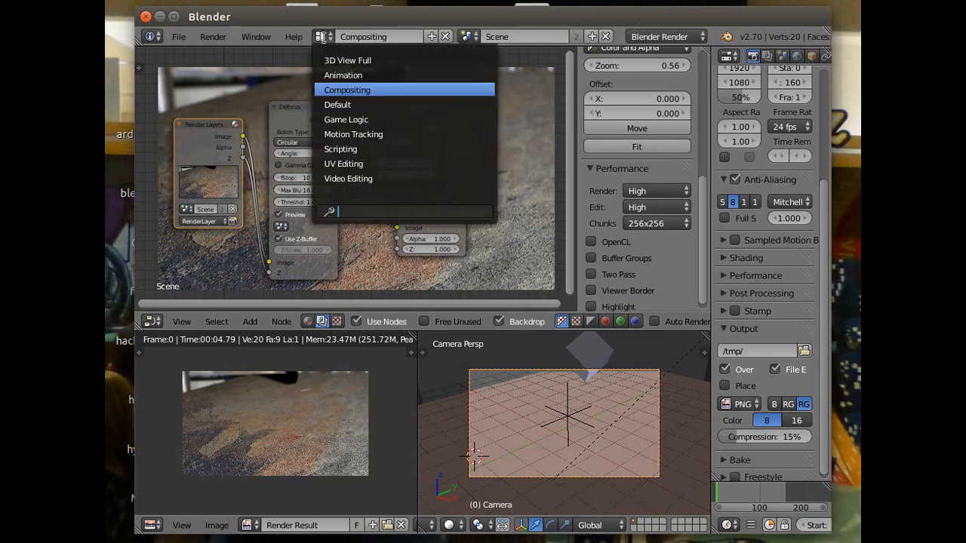
pyautogui.click(340, 105)
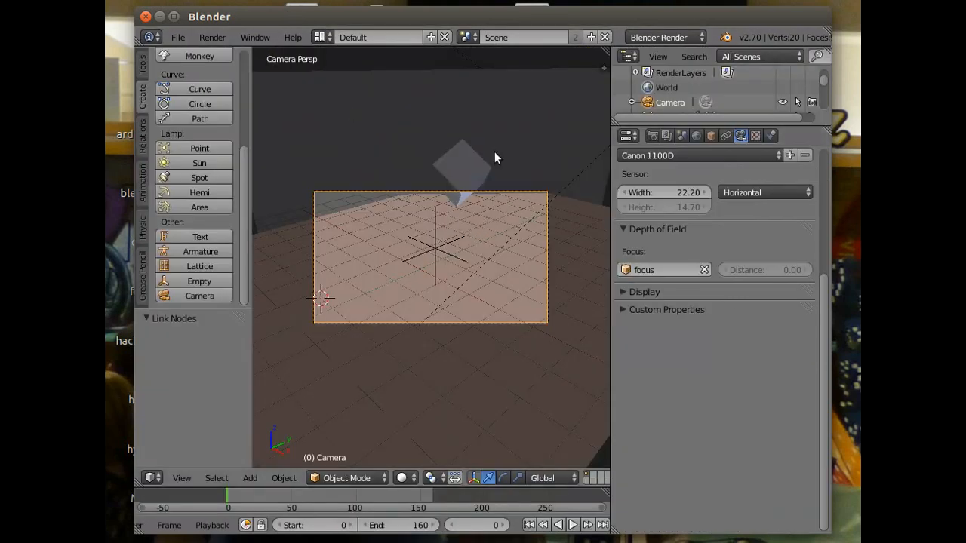
pyautogui.click(653, 135)
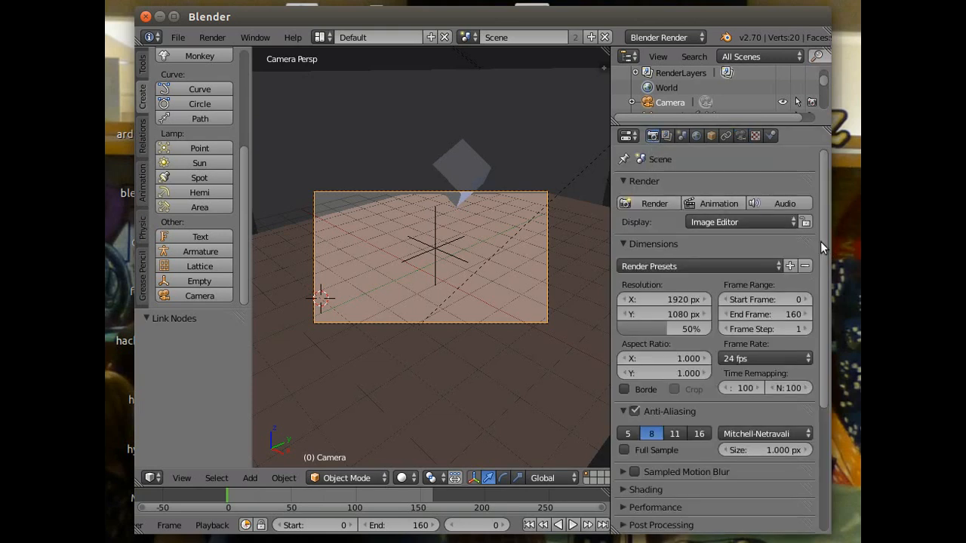
# - Set the render output location to the Desktop folder with tut as the file name
pyautogui.moveTo(824, 247); pyautogui.dragTo(821, 476)
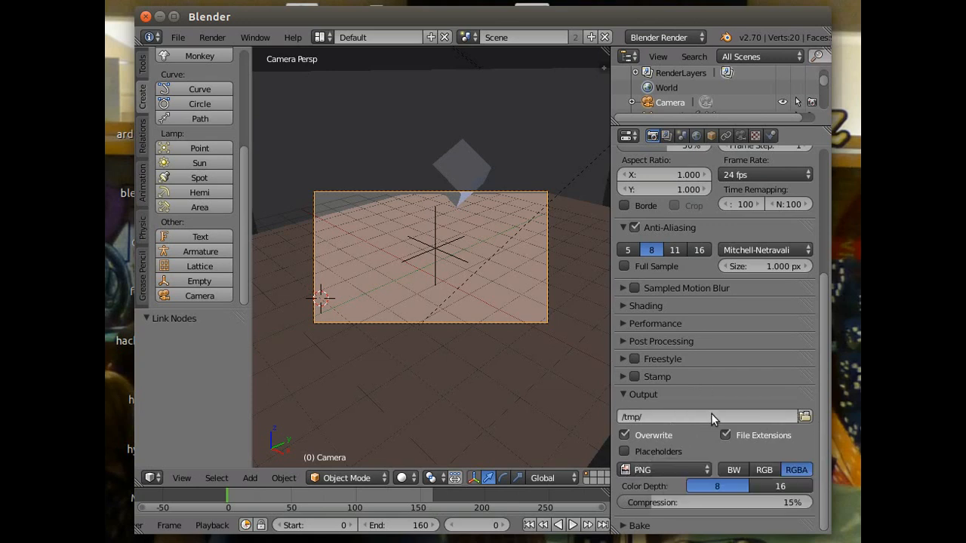
pyautogui.click(804, 416)
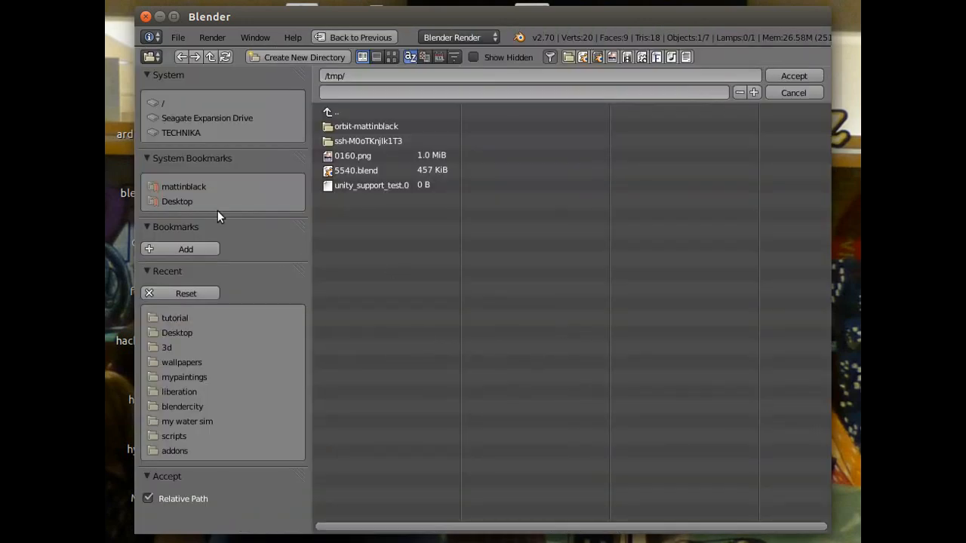
pyautogui.click(160, 200)
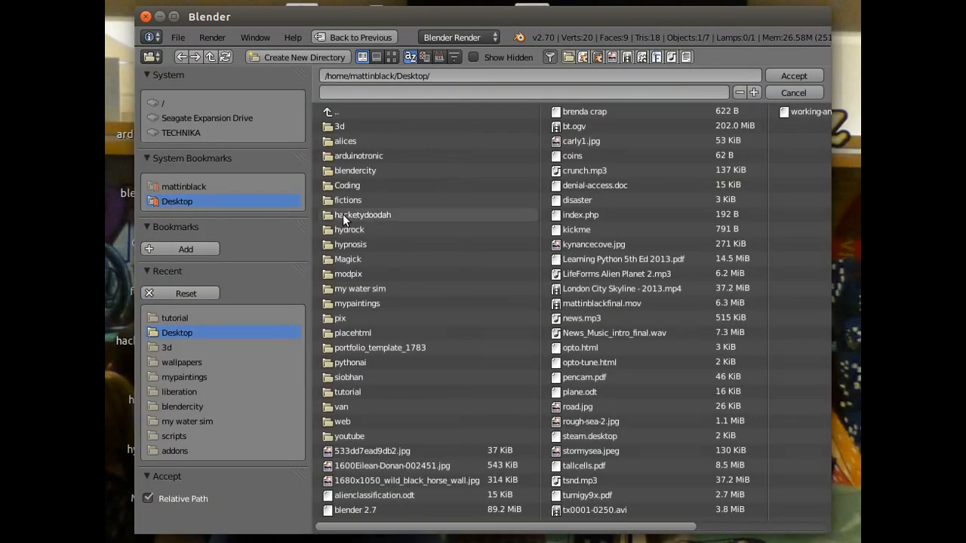
pyautogui.click(799, 72)
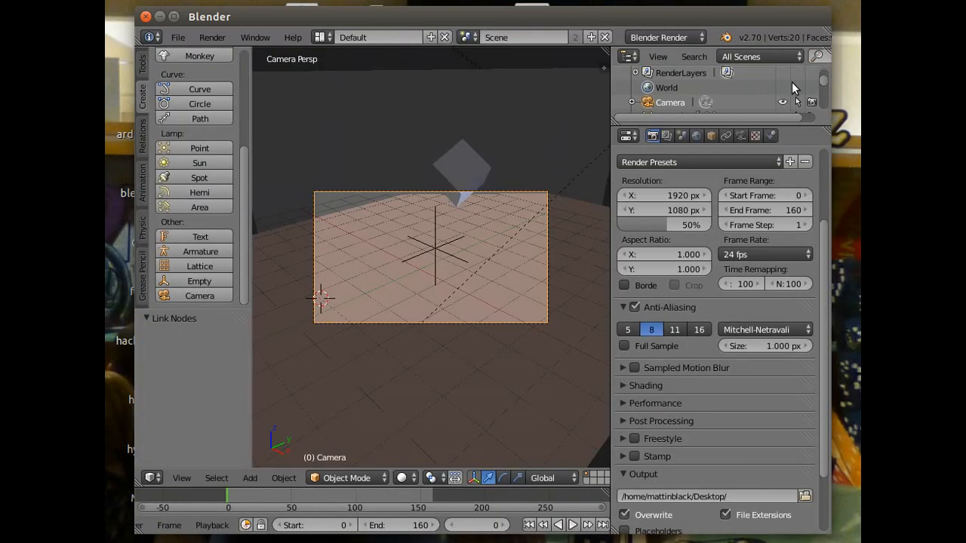
pyautogui.click(738, 497)
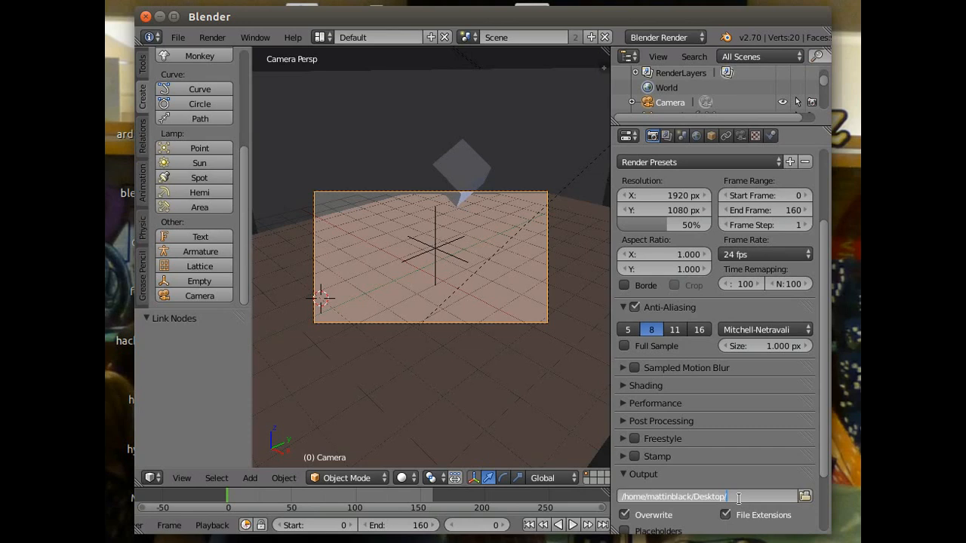
pyautogui.write('tut')
pyautogui.click(823, 430)
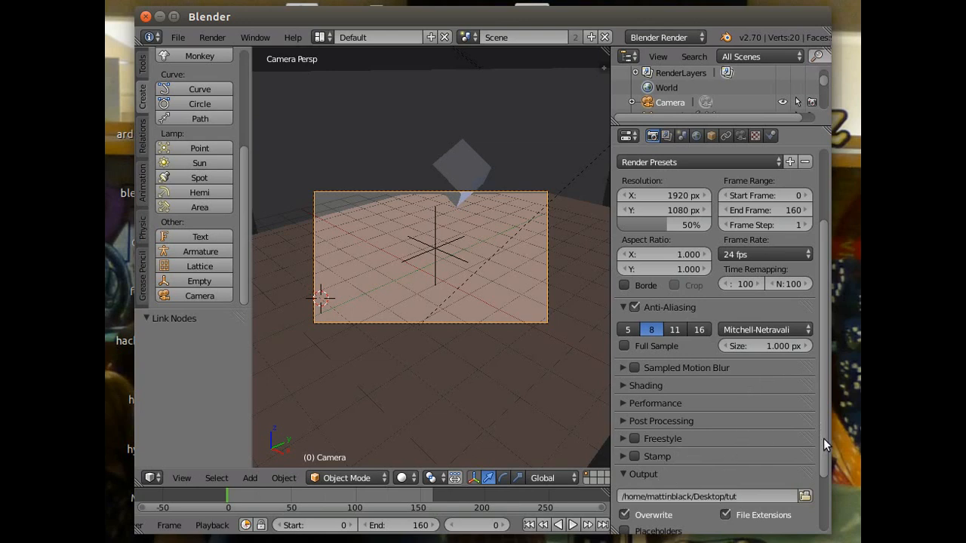
# - Set the render output file format to the Xvid movie format
pyautogui.moveTo(823, 437); pyautogui.dragTo(823, 485)
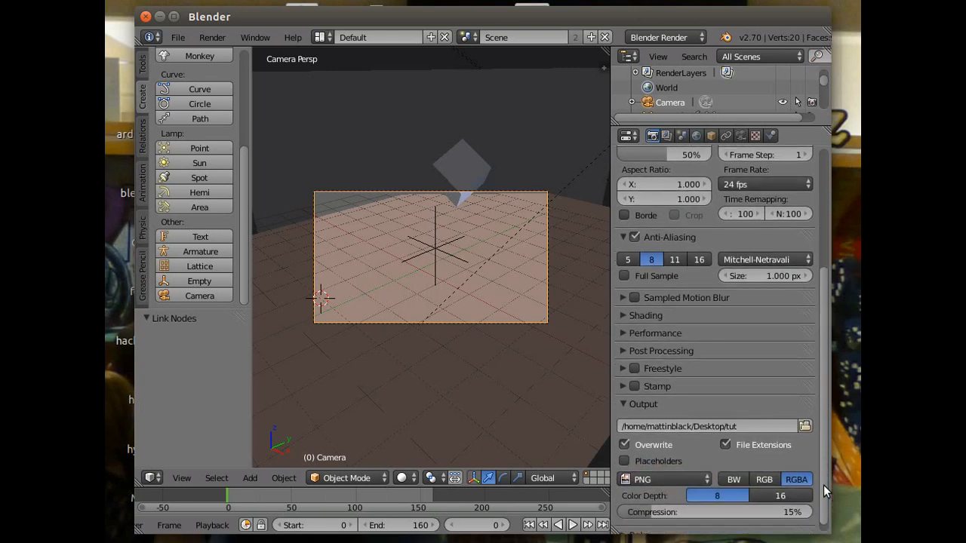
pyautogui.click(641, 480)
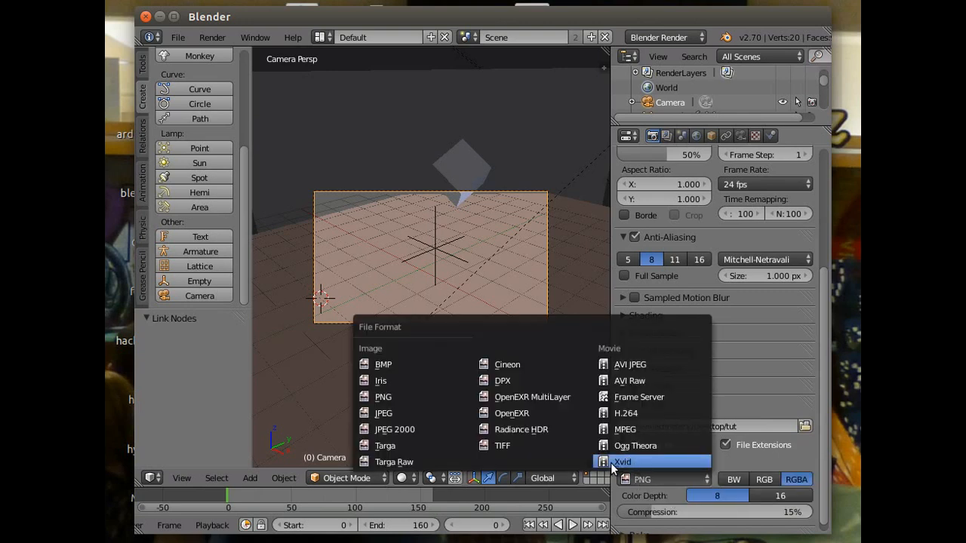
pyautogui.click(634, 461)
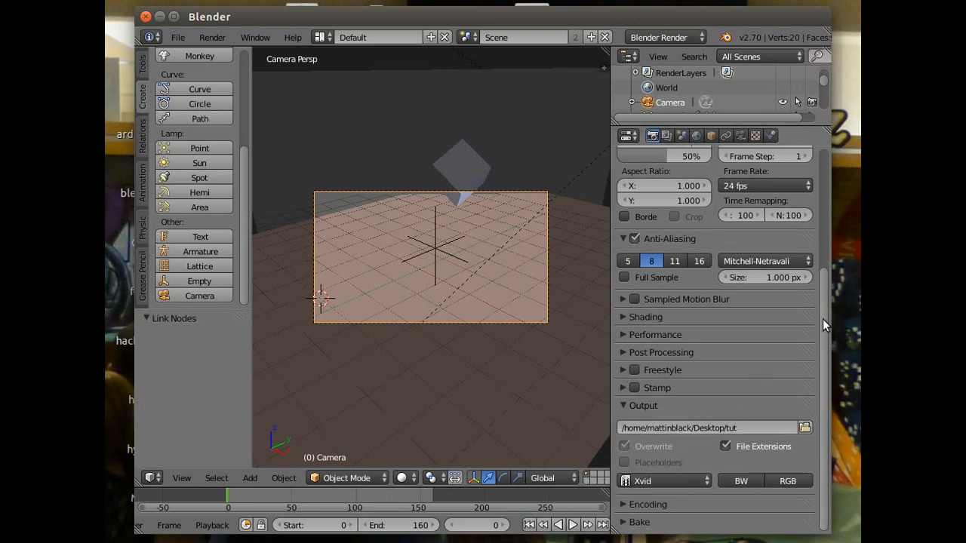
# - Apply the HDTV 720p render preset to the scene's dimensions
pyautogui.moveTo(822, 318); pyautogui.dragTo(823, 165)
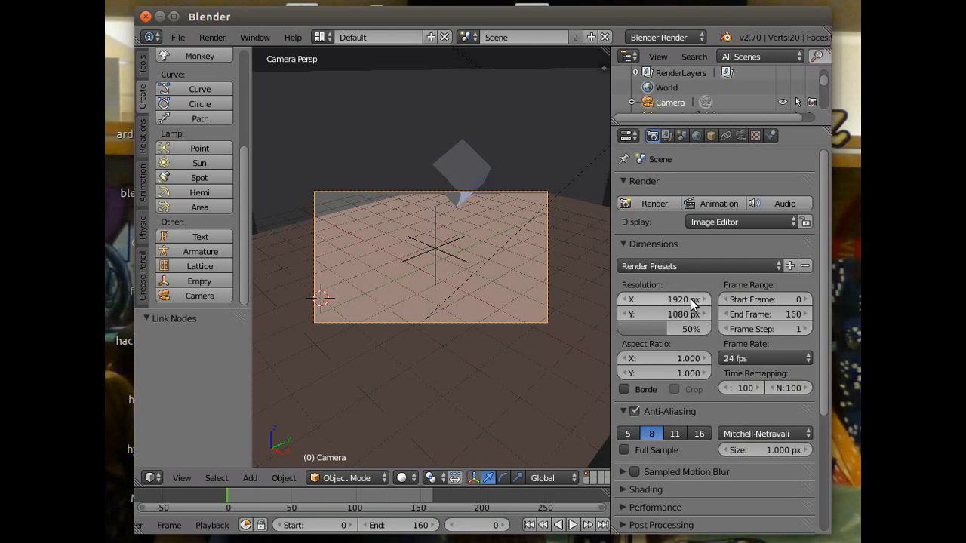
pyautogui.click(778, 267)
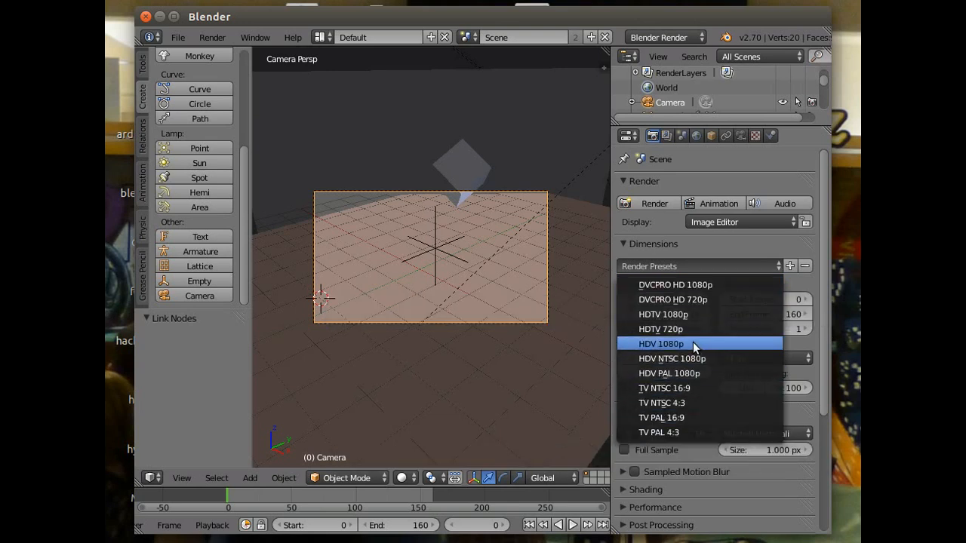
pyautogui.click(656, 330)
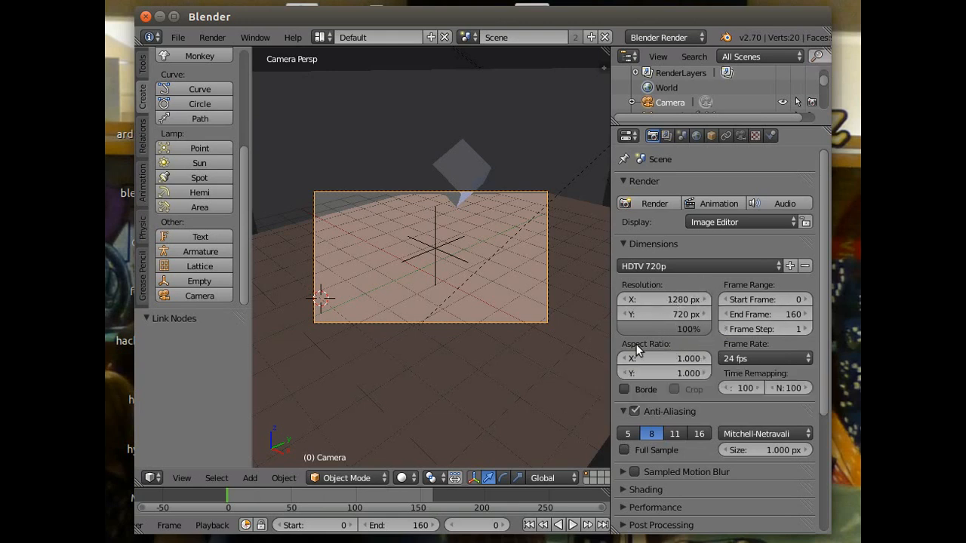
# - Render the full animation and play back the rendered movie
pyautogui.click(208, 38)
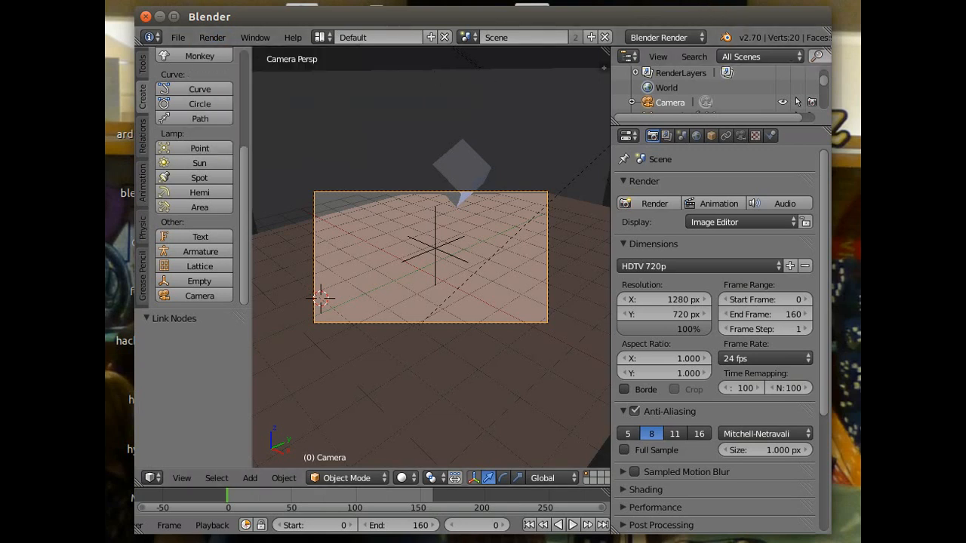
pyautogui.click(705, 18)
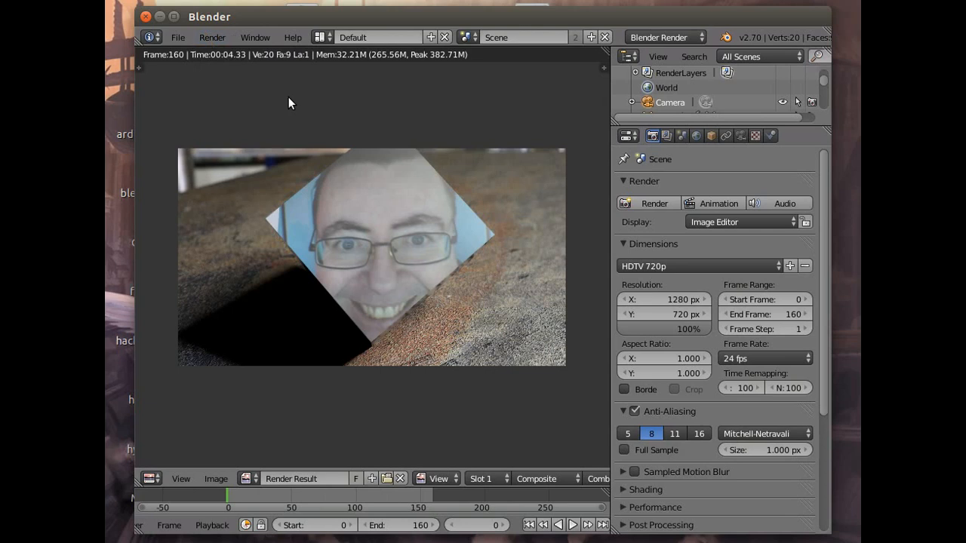
pyautogui.click(216, 39)
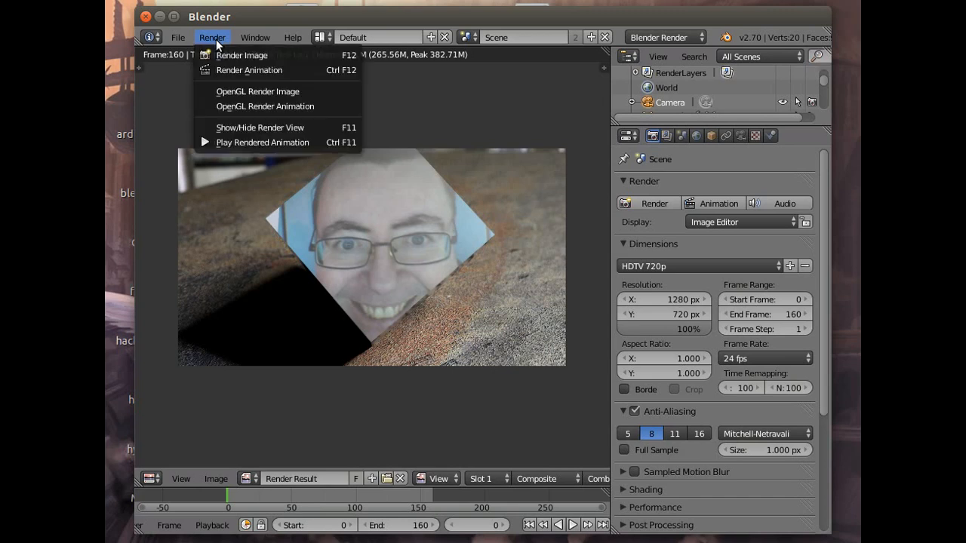
pyautogui.click(253, 143)
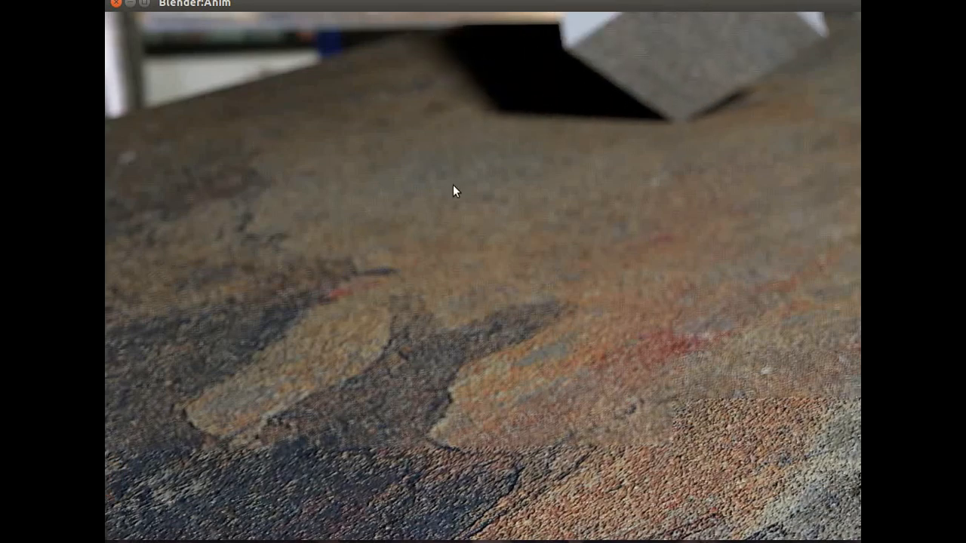